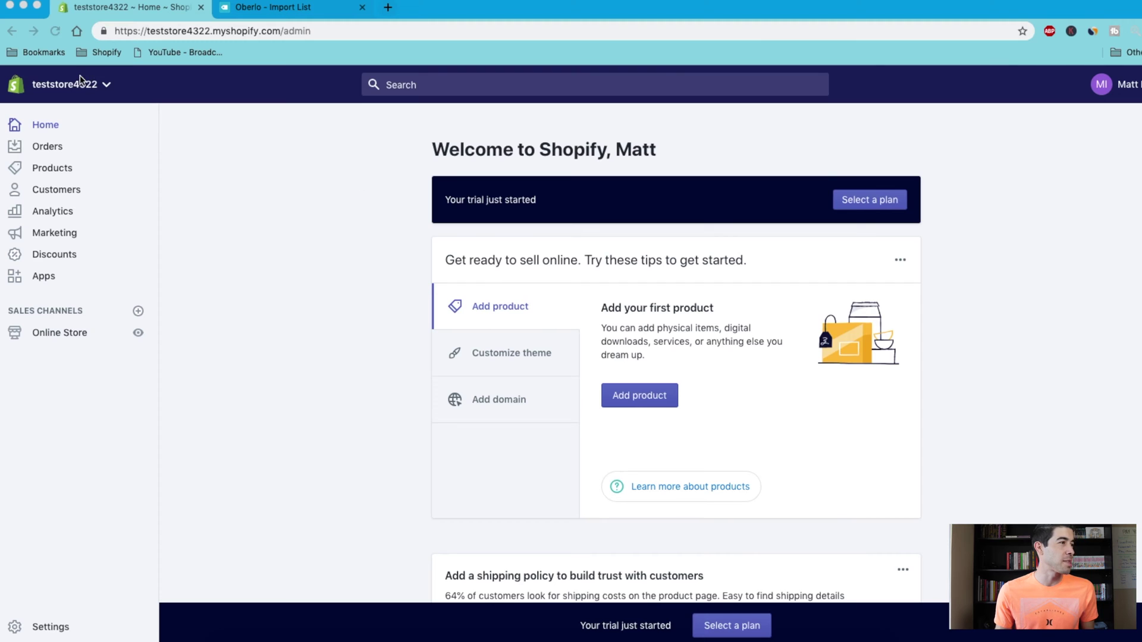
Open the store's full product list and look through the imported shirts, shoes, watches and hoodies.
{"action": "left_click", "coordinate": [67, 170]}
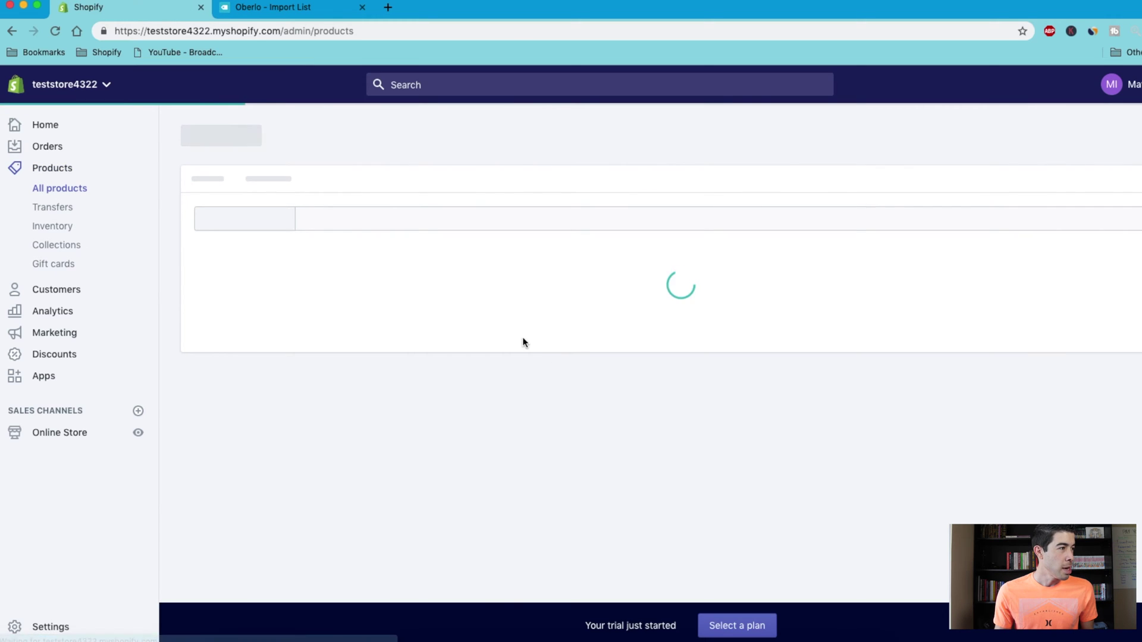
{"action": "scroll", "coordinate": [425, 355], "scroll_direction": "down", "scroll_amount": 3}
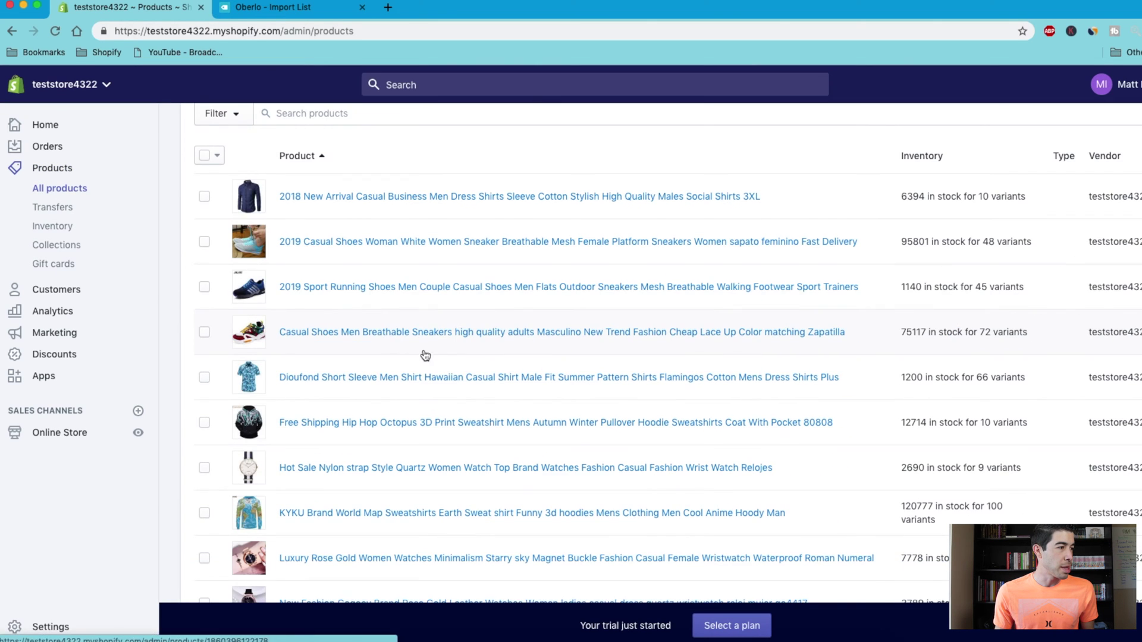
{"action": "scroll", "coordinate": [268, 250], "scroll_direction": "down", "scroll_amount": 4}
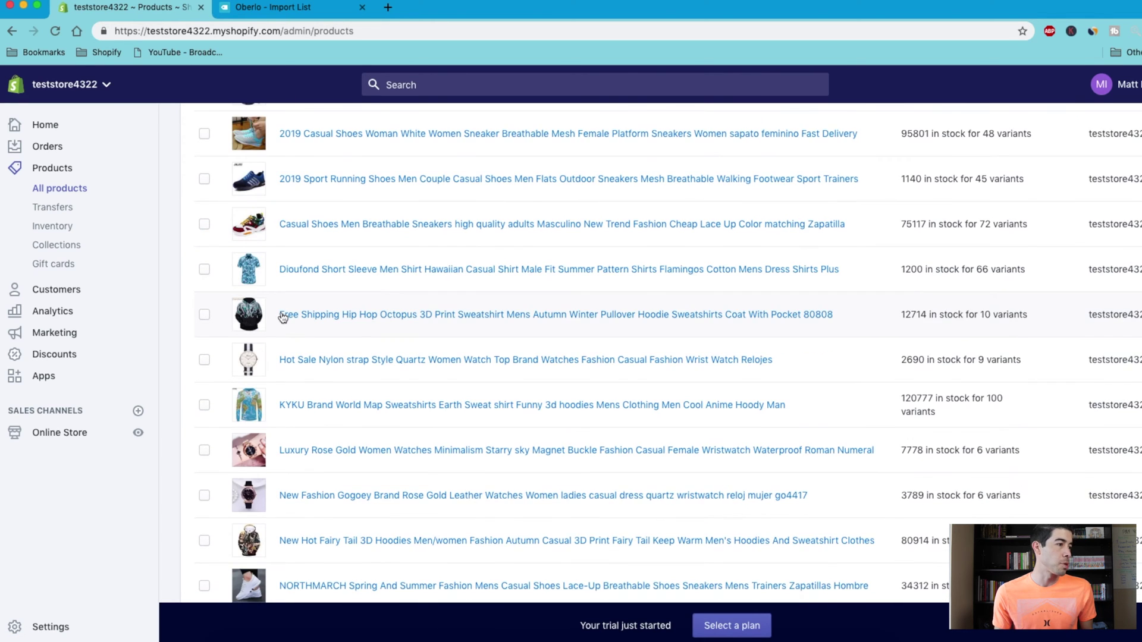
{"action": "scroll", "coordinate": [285, 324], "scroll_direction": "down", "scroll_amount": 5}
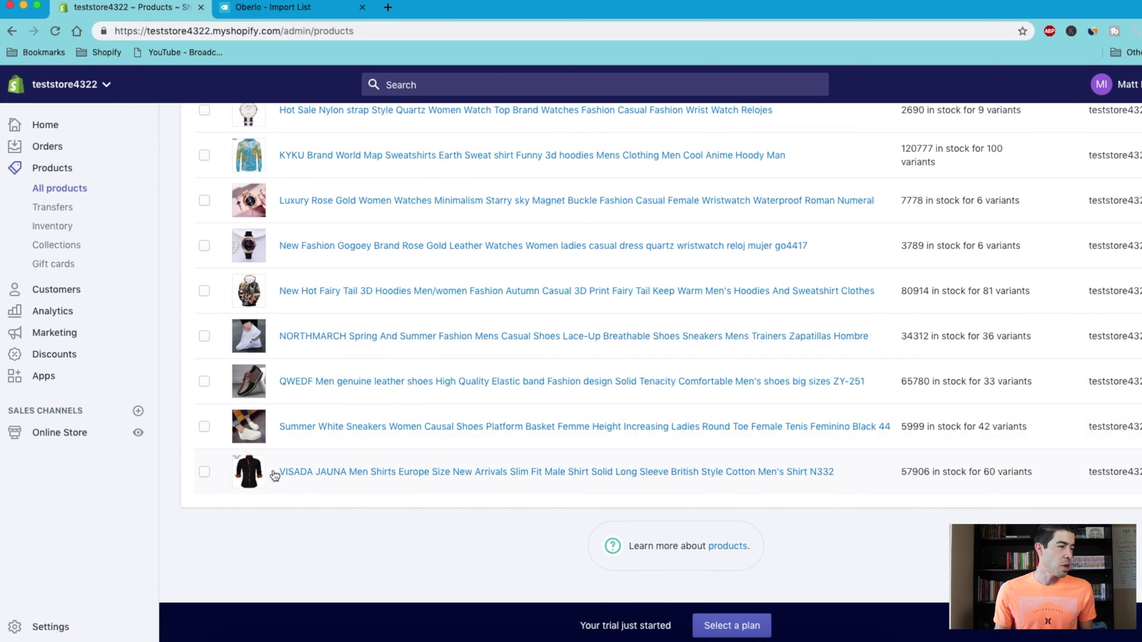
{"action": "scroll", "coordinate": [408, 334], "scroll_direction": "up", "scroll_amount": 7}
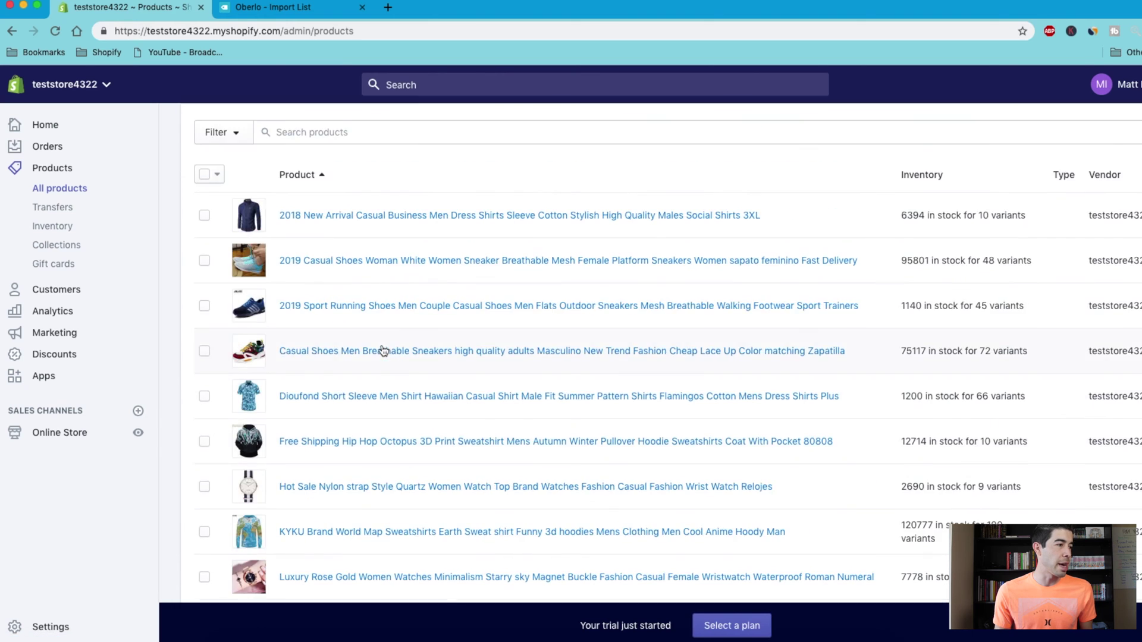
{"action": "scroll", "coordinate": [384, 350], "scroll_direction": "up", "scroll_amount": 3}
View the live online store and examine its home page from the banner and featured collection down to the footer.
{"action": "left_click", "coordinate": [146, 433]}
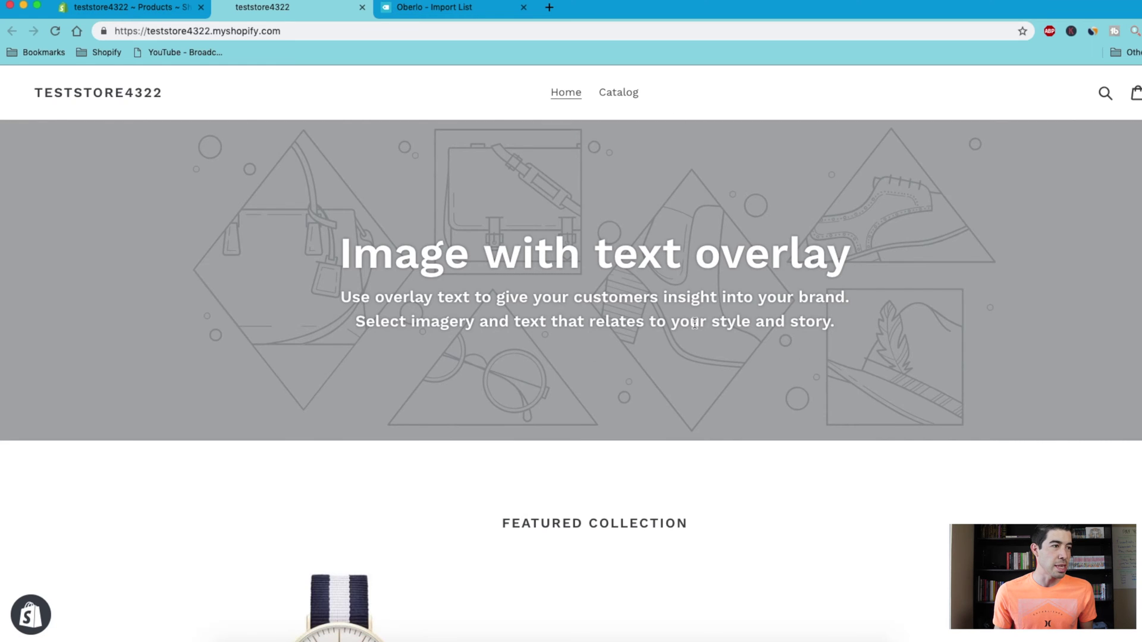
{"action": "scroll", "coordinate": [672, 332], "scroll_direction": "down", "scroll_amount": 10}
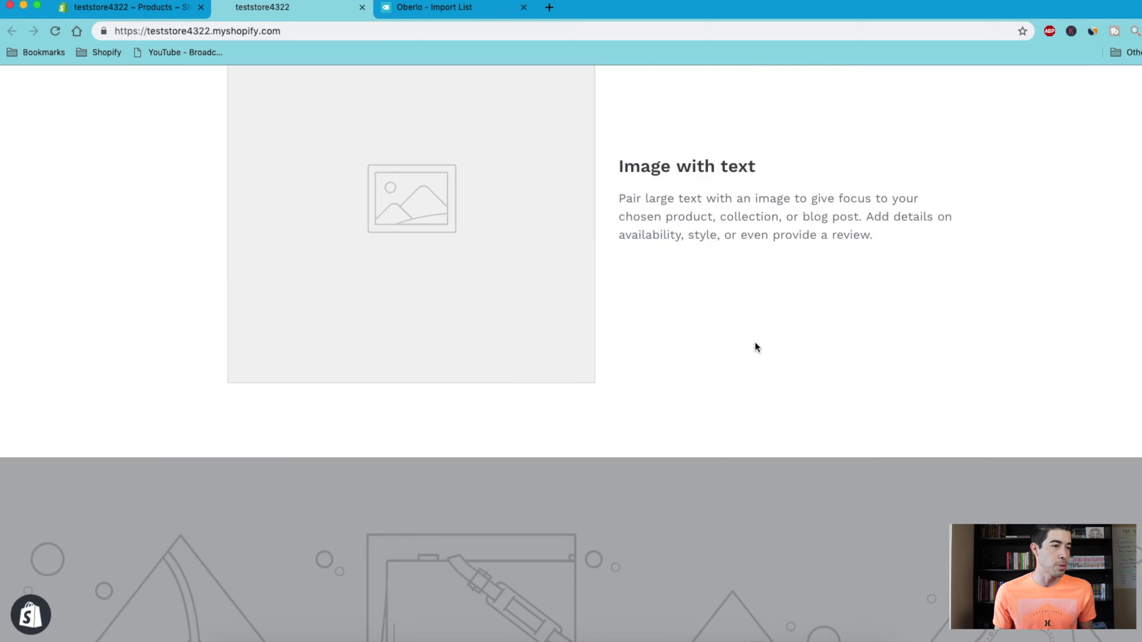
{"action": "scroll", "coordinate": [756, 347], "scroll_direction": "down", "scroll_amount": 10}
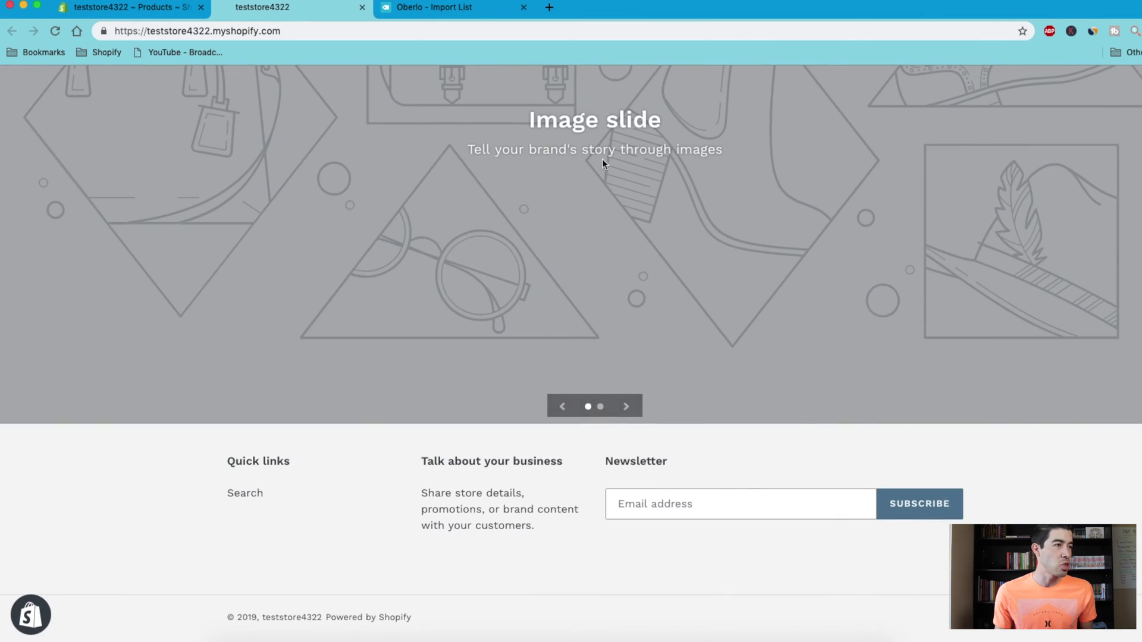
{"action": "scroll", "coordinate": [714, 395], "scroll_direction": "up", "scroll_amount": 15}
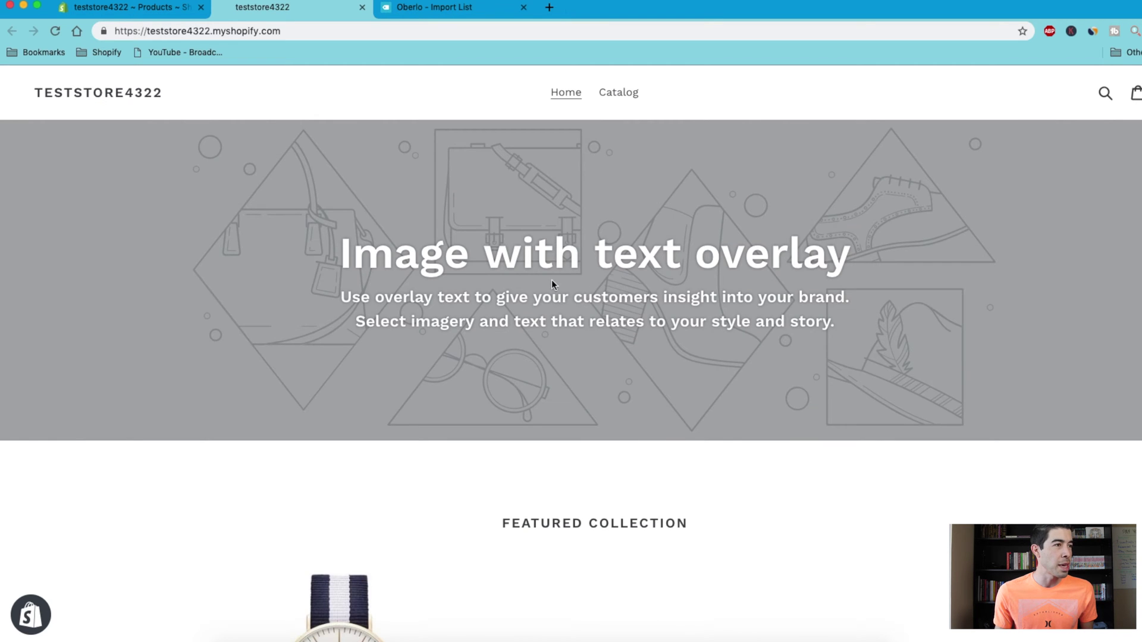
{"action": "scroll", "coordinate": [631, 355], "scroll_direction": "down", "scroll_amount": 3}
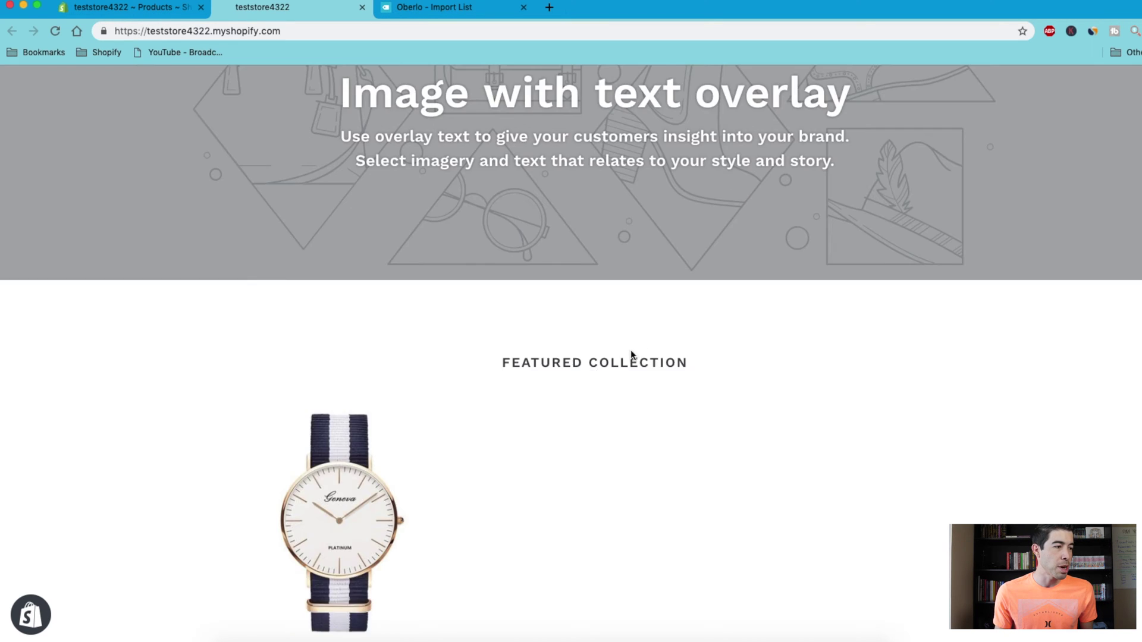
{"action": "scroll", "coordinate": [630, 354], "scroll_direction": "down", "scroll_amount": 1}
{"action": "scroll", "coordinate": [754, 370], "scroll_direction": "down", "scroll_amount": 1}
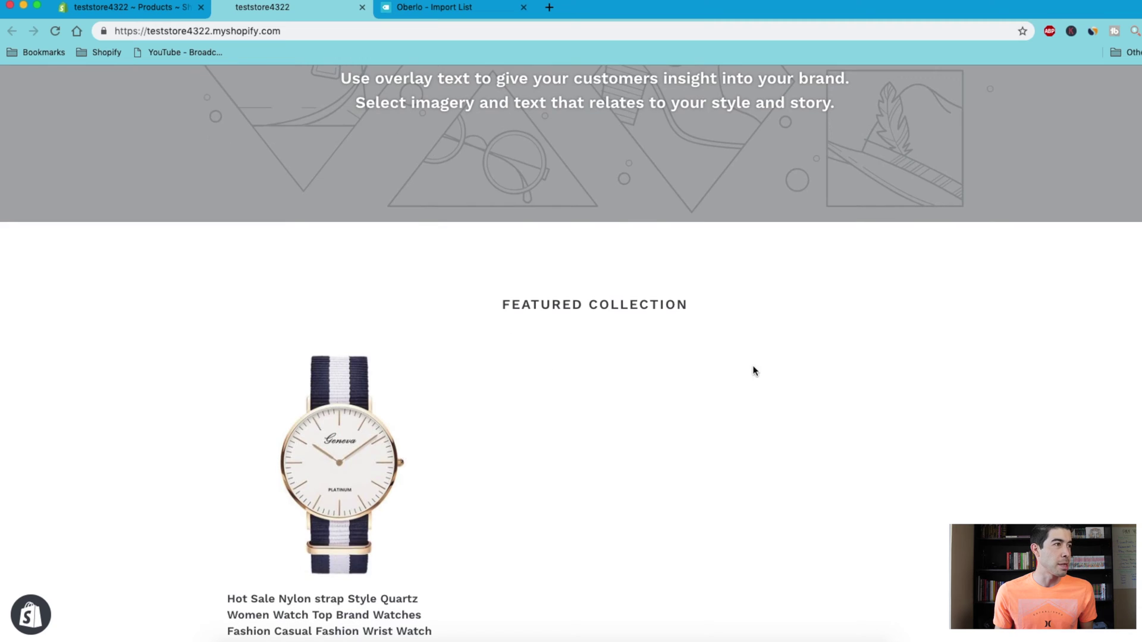
{"action": "scroll", "coordinate": [416, 297], "scroll_direction": "up", "scroll_amount": 2}
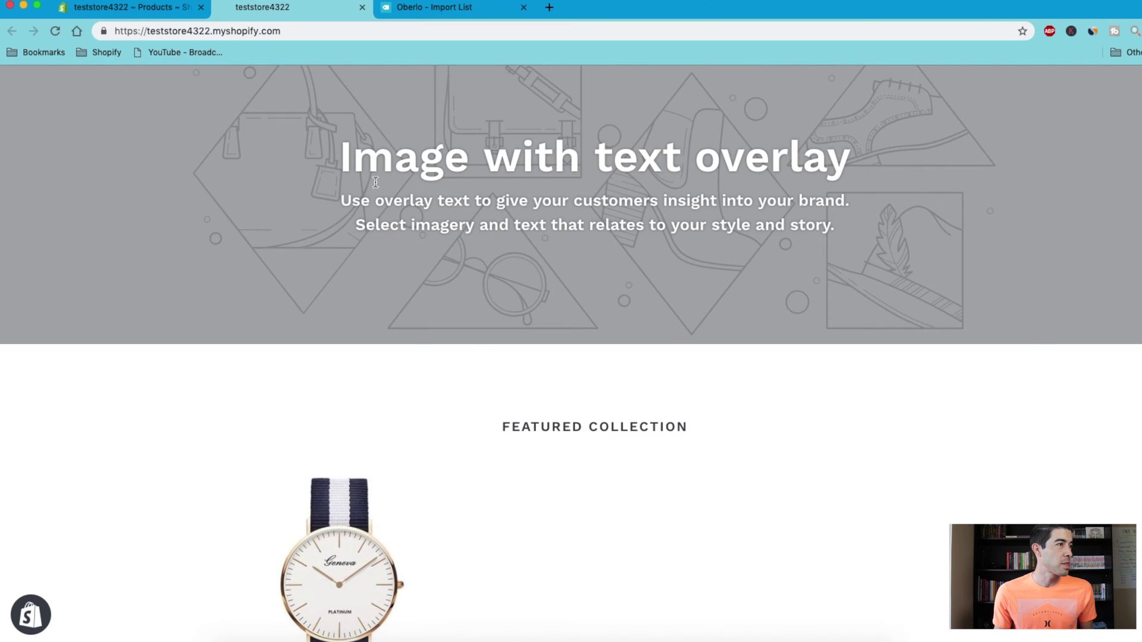
Close the storefront preview and the Oberlo Import List page, returning to the product list.
{"action": "left_click", "coordinate": [362, 7]}
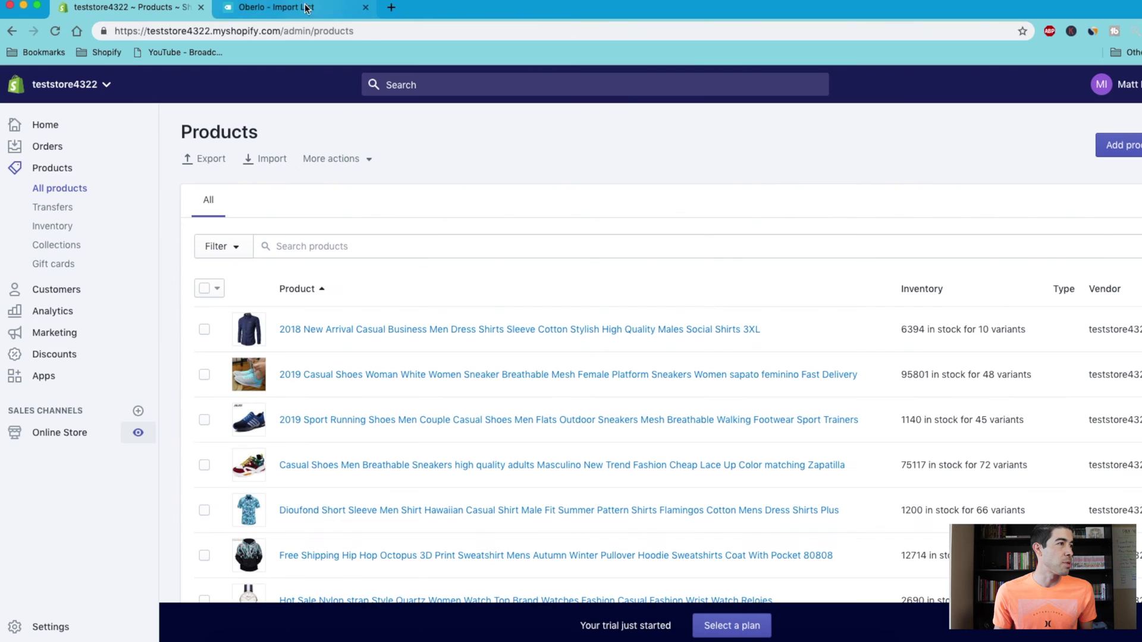
{"action": "left_click", "coordinate": [359, 7]}
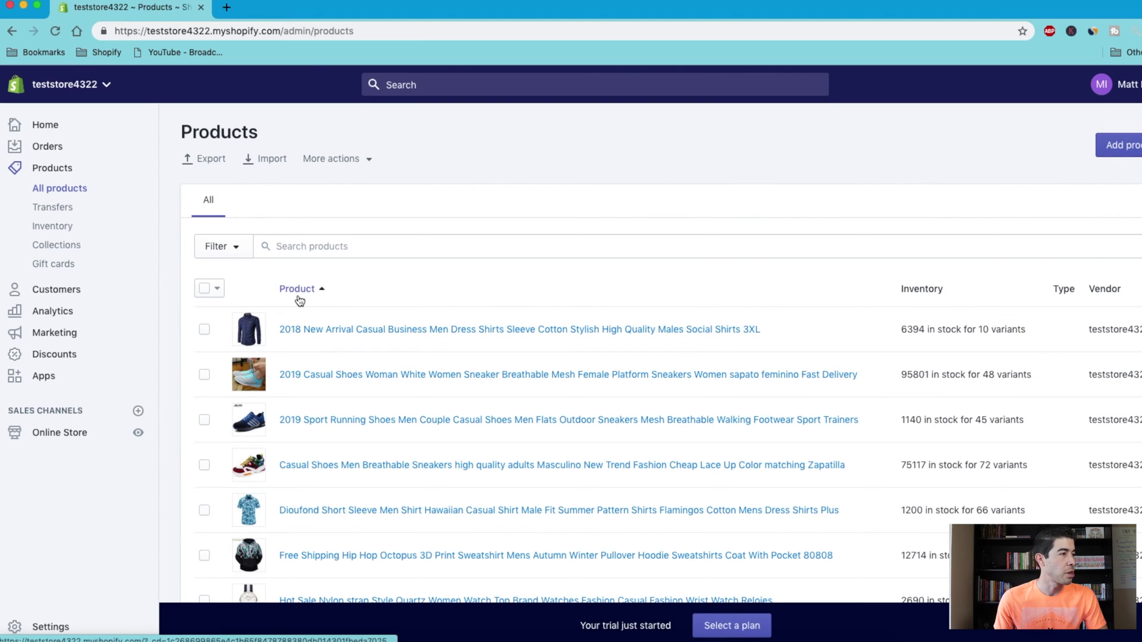
{"action": "scroll", "coordinate": [220, 371], "scroll_direction": "down", "scroll_amount": 2}
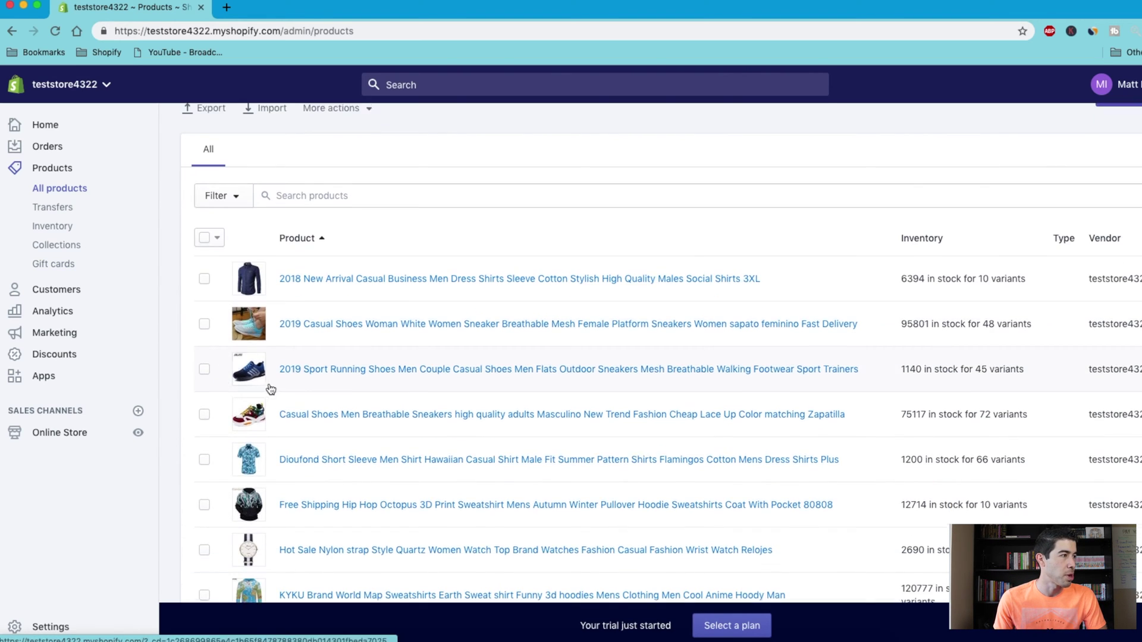
{"action": "scroll", "coordinate": [270, 389], "scroll_direction": "up", "scroll_amount": 2}
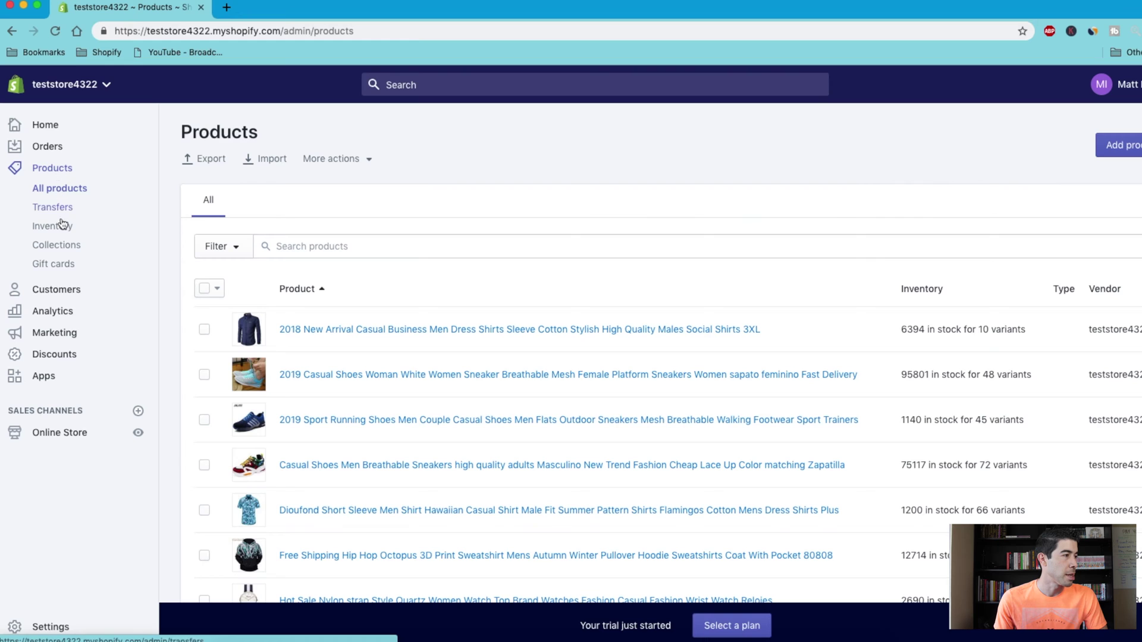
Delete the default "Home page" collection from the store's collections.
{"action": "left_click", "coordinate": [59, 246]}
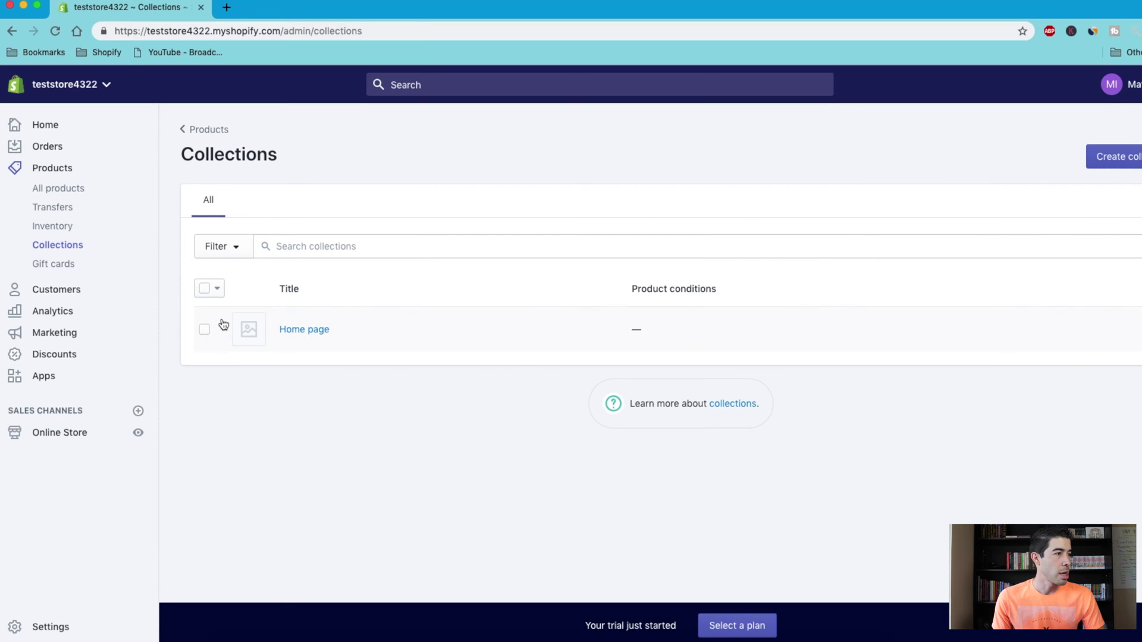
{"action": "left_click", "coordinate": [204, 331]}
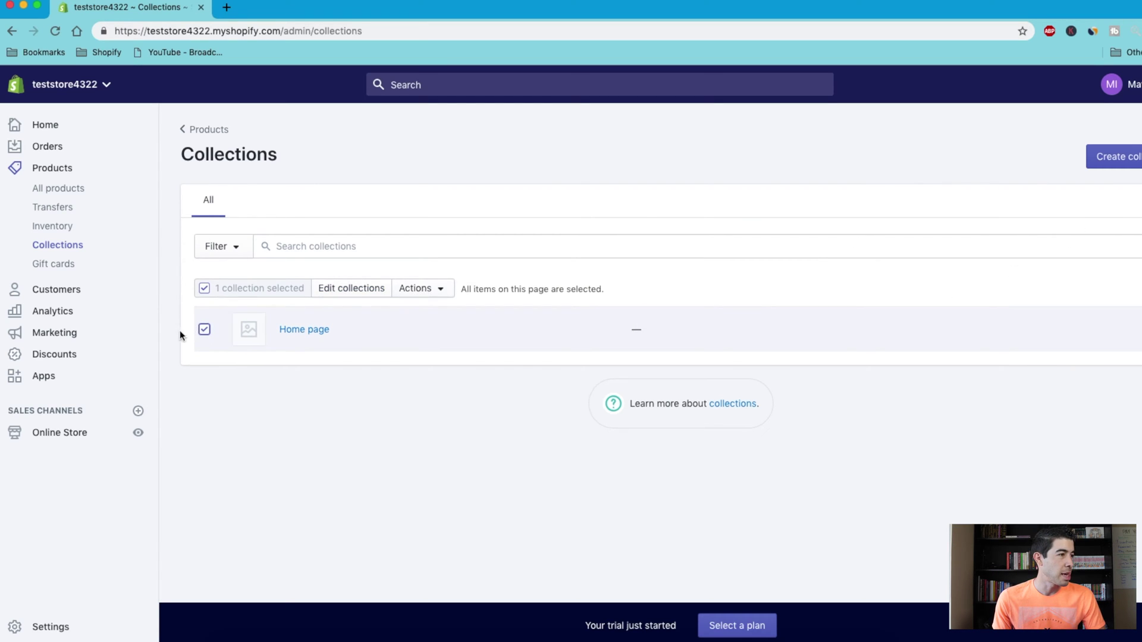
{"action": "left_click", "coordinate": [420, 294]}
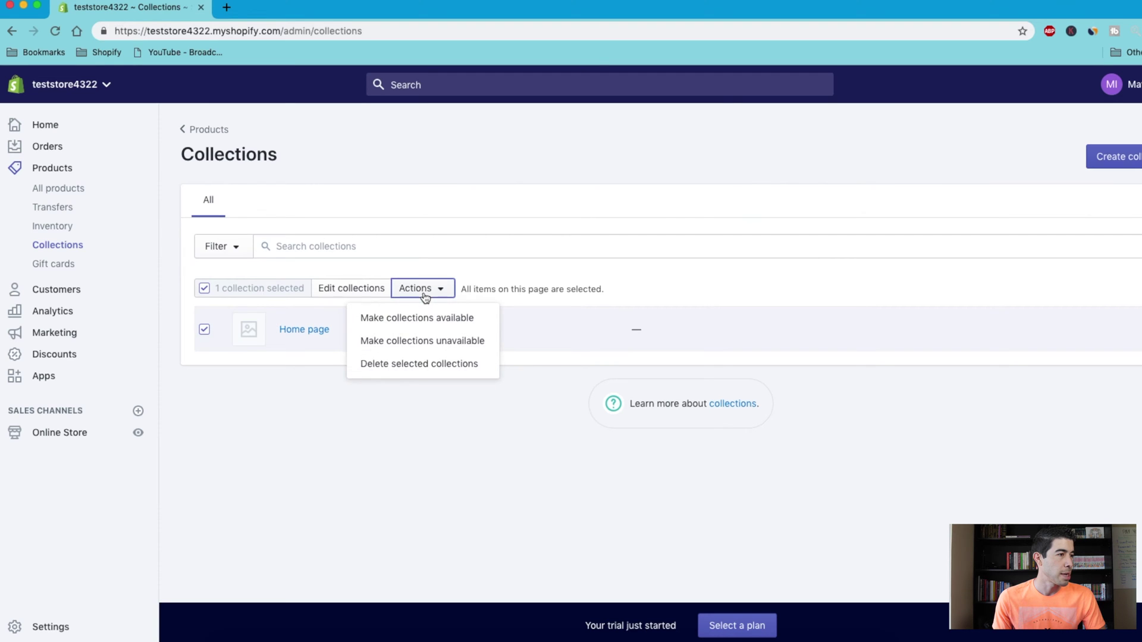
{"action": "left_click", "coordinate": [421, 365]}
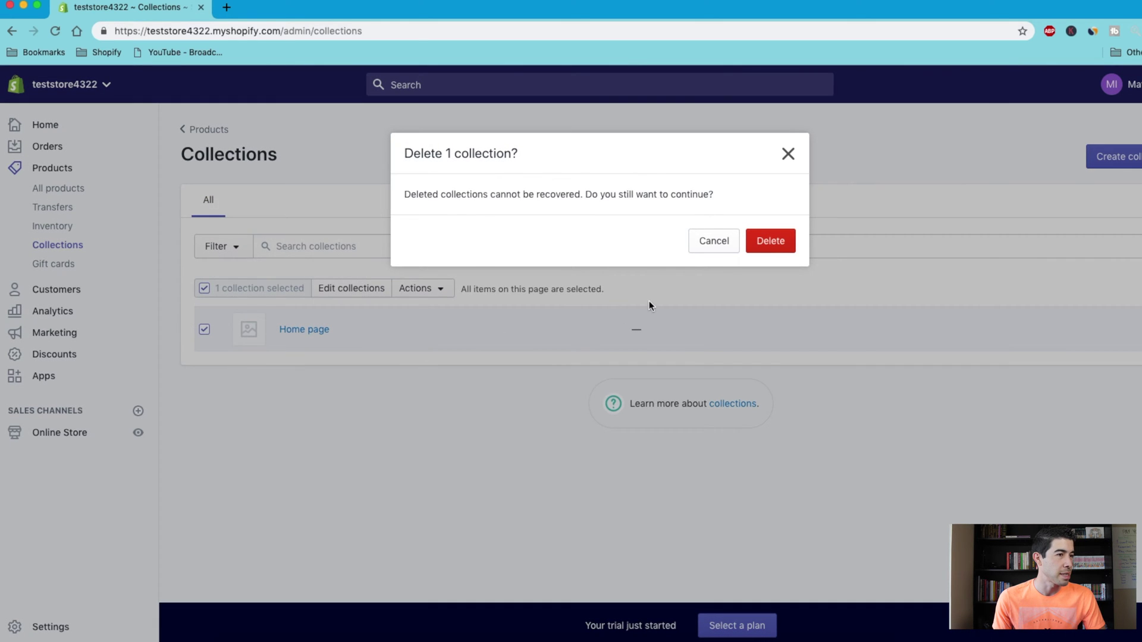
{"action": "left_click", "coordinate": [775, 243]}
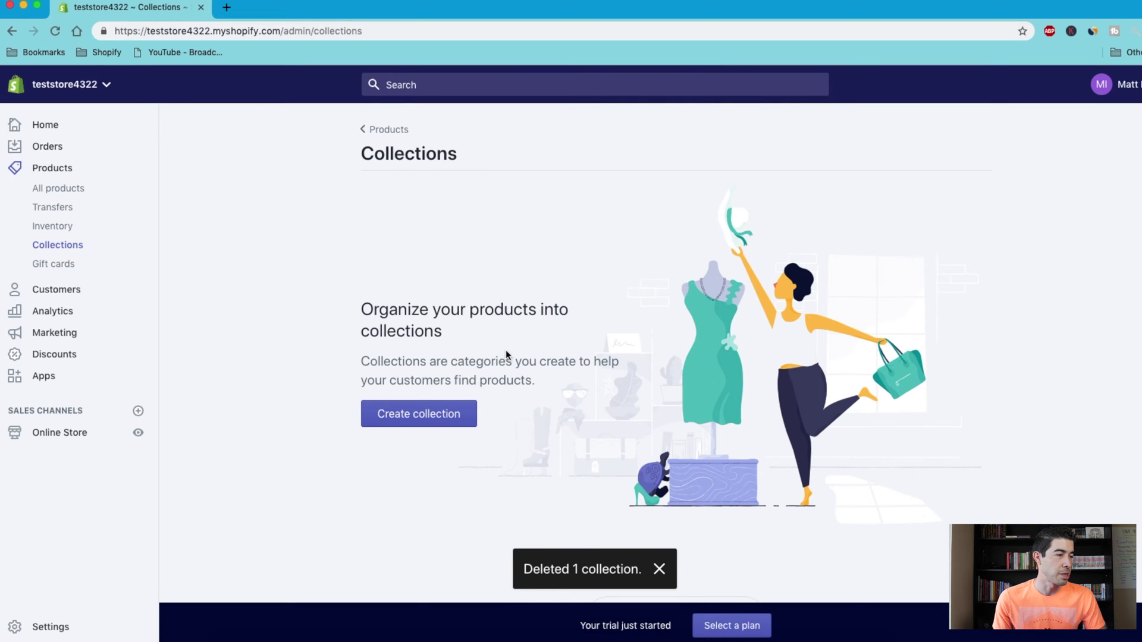
Start a new collection and title it "Shop Watches".
{"action": "left_click", "coordinate": [445, 416]}
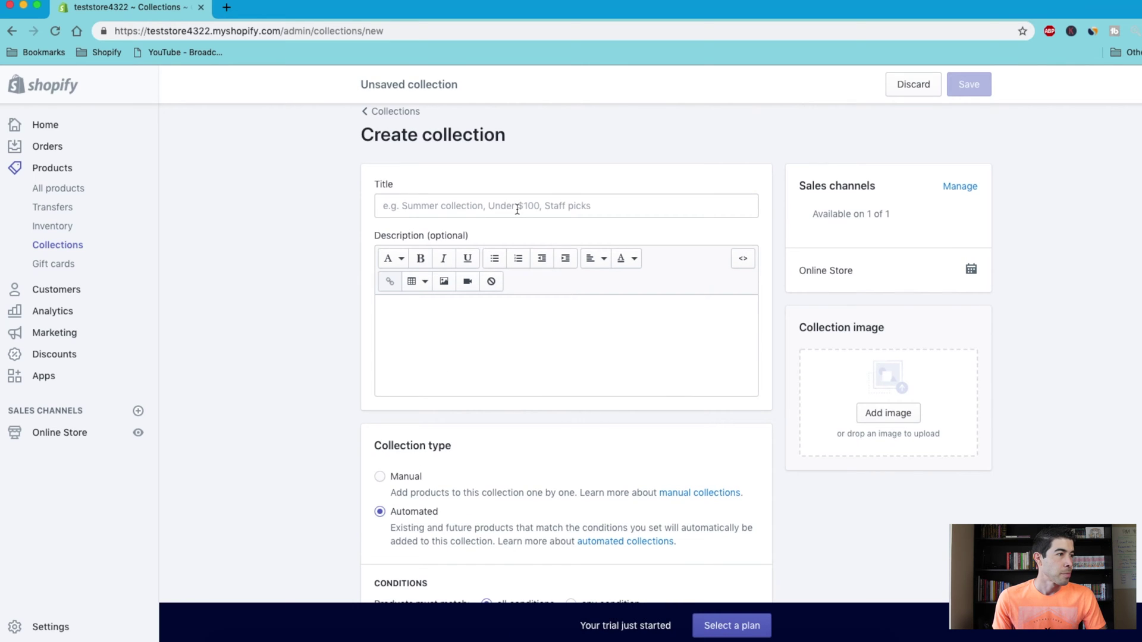
{"action": "left_click", "coordinate": [517, 209]}
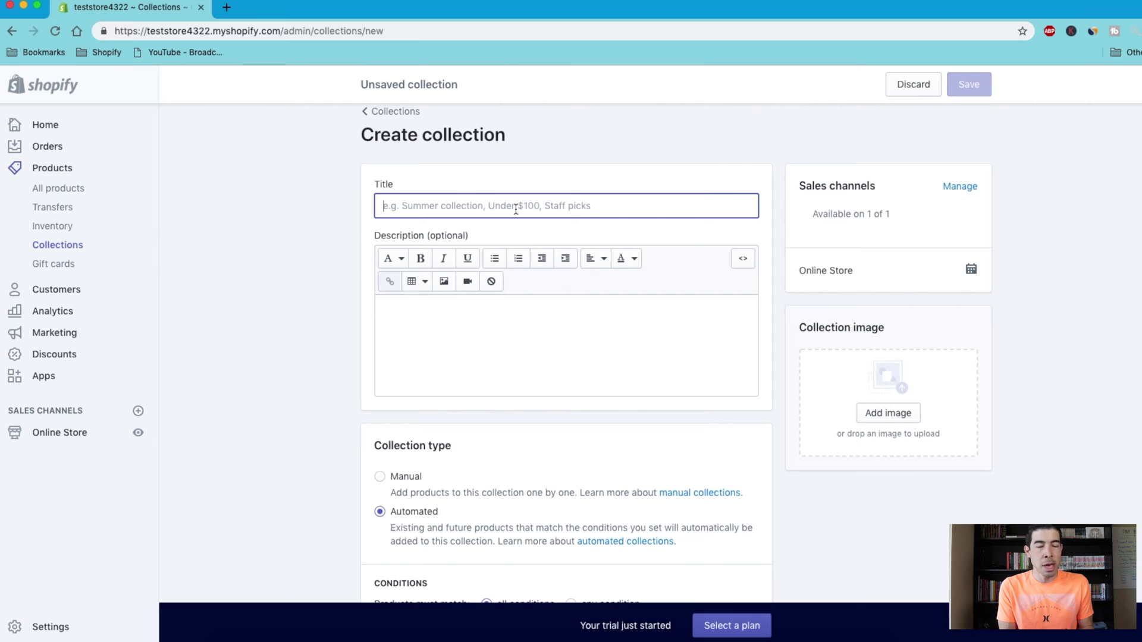
{"action": "type", "text": "Shop"}
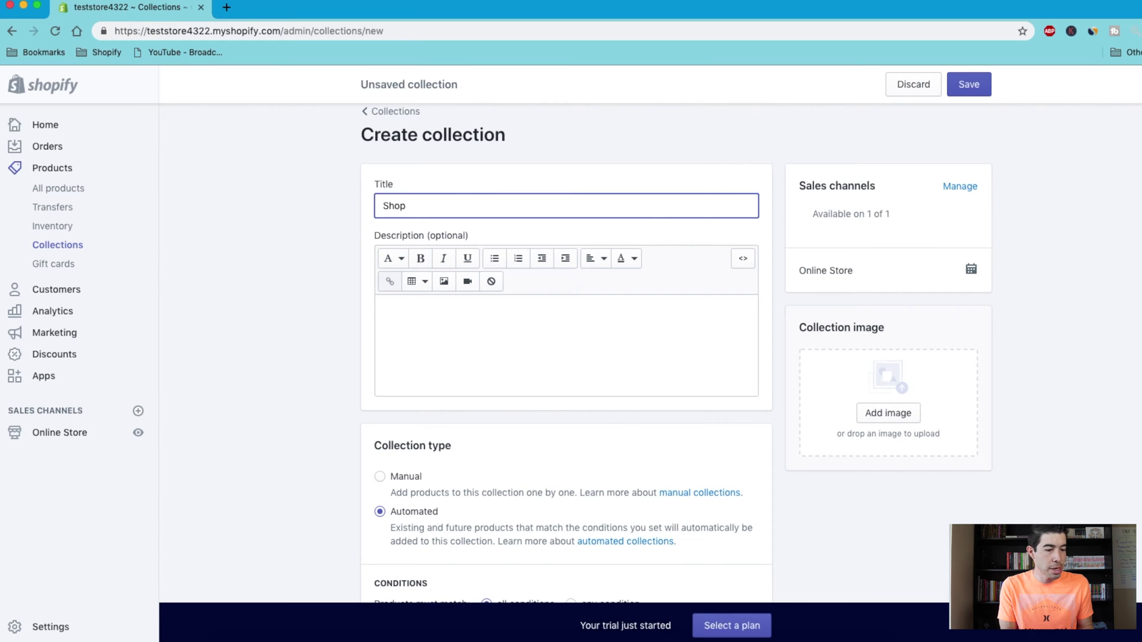
{"action": "type", "text": "Watches"}
Set the Shop Watches collection type to Manual and save the collection.
{"action": "scroll", "coordinate": [567, 310], "scroll_direction": "down", "scroll_amount": 1}
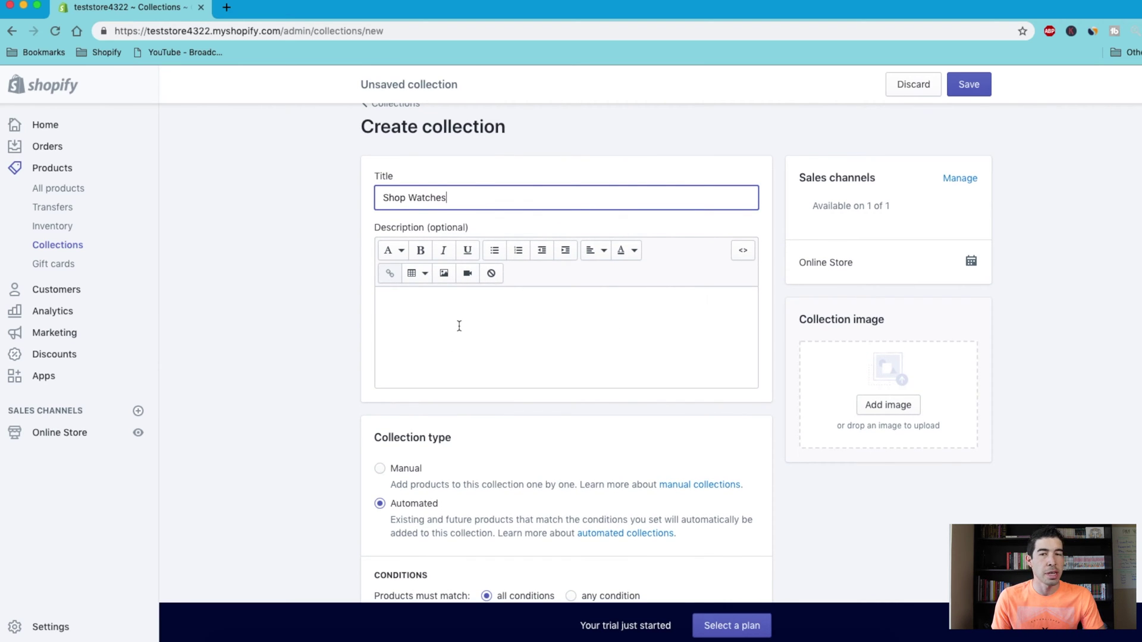
{"action": "scroll", "coordinate": [453, 367], "scroll_direction": "down", "scroll_amount": 1}
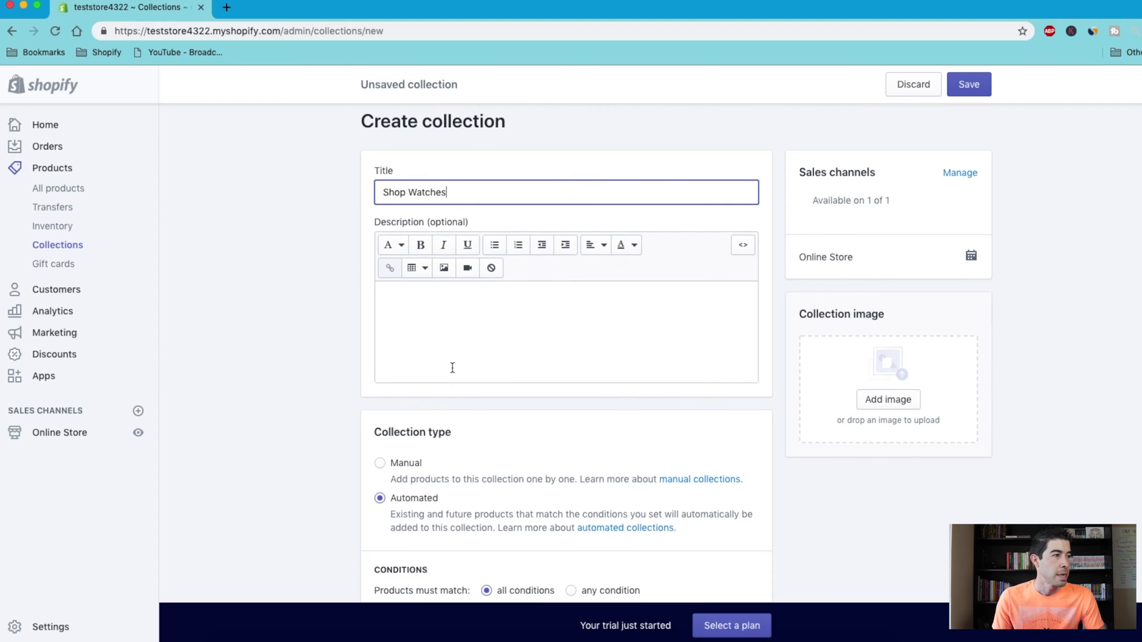
{"action": "scroll", "coordinate": [420, 301], "scroll_direction": "down", "scroll_amount": 2}
{"action": "scroll", "coordinate": [452, 395], "scroll_direction": "down", "scroll_amount": 1}
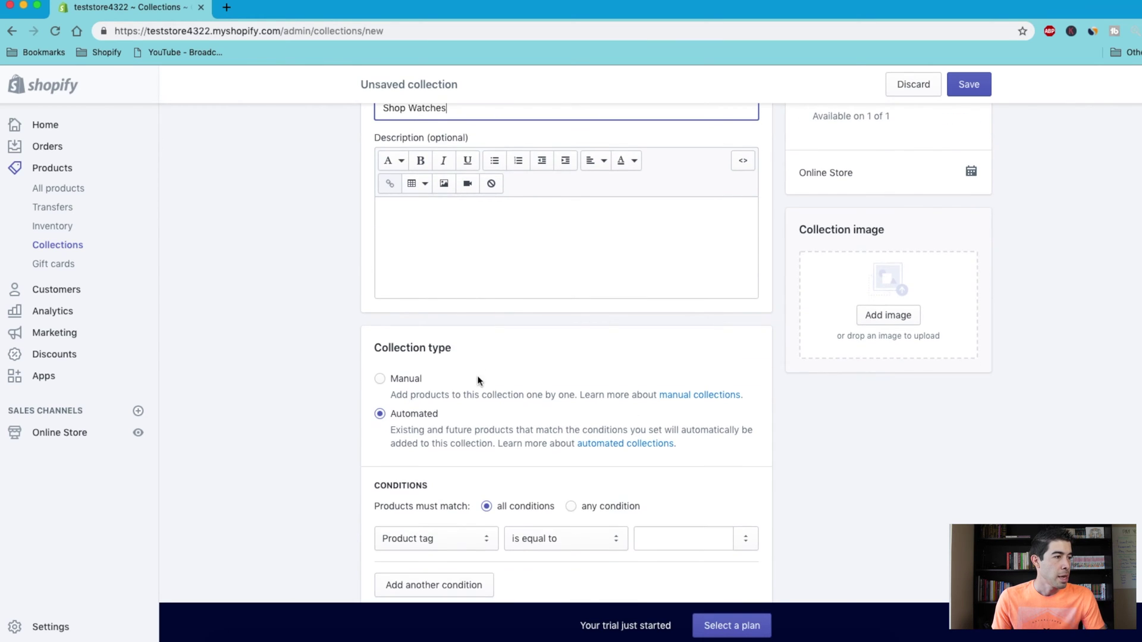
{"action": "scroll", "coordinate": [421, 420], "scroll_direction": "down", "scroll_amount": 3}
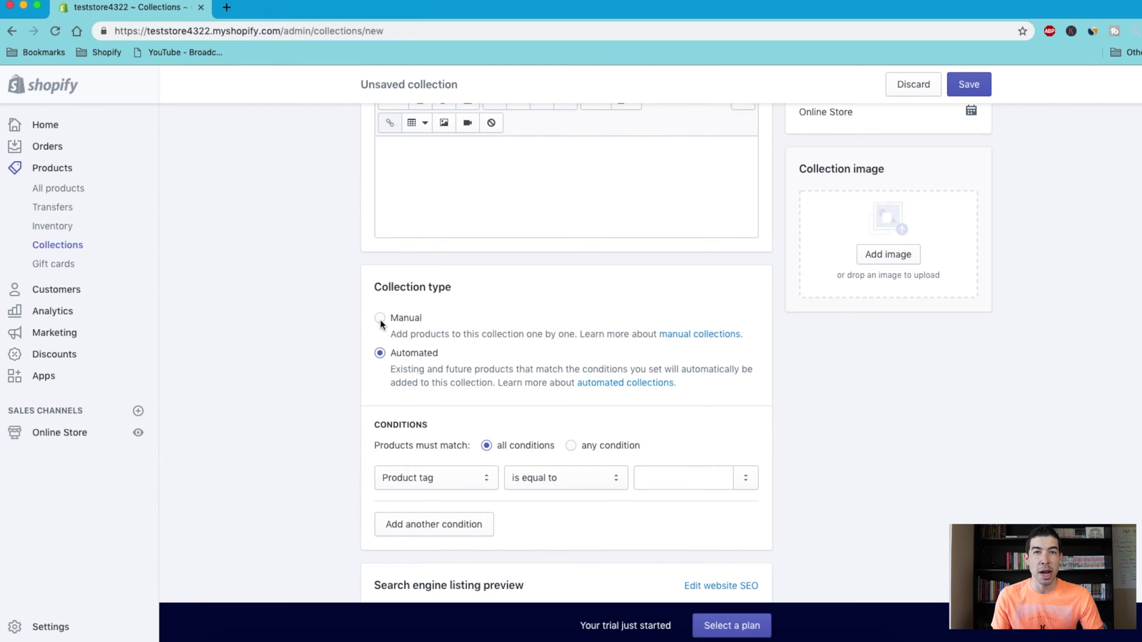
{"action": "left_click", "coordinate": [380, 319]}
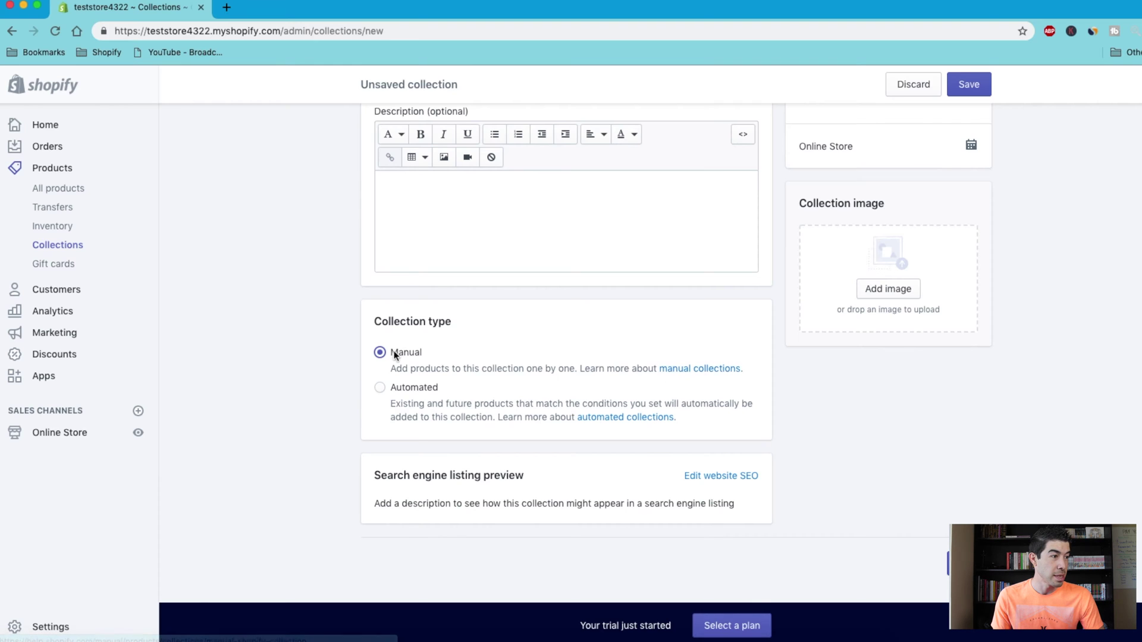
{"action": "left_click", "coordinate": [970, 563]}
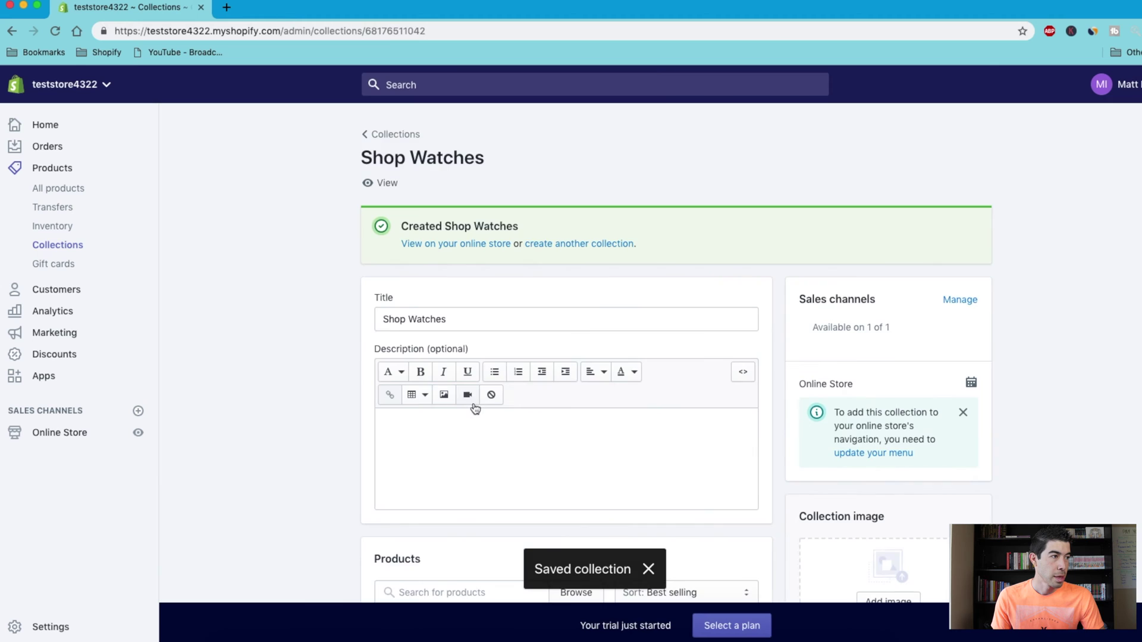
{"action": "scroll", "coordinate": [484, 413], "scroll_direction": "down", "scroll_amount": 4}
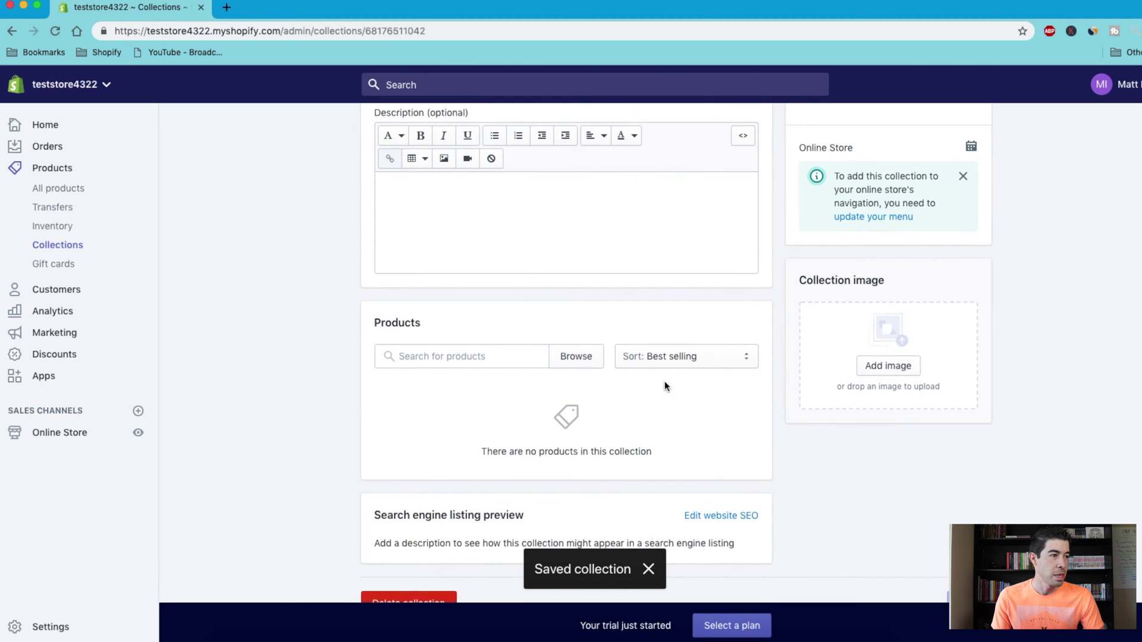
{"action": "left_click", "coordinate": [516, 357]}
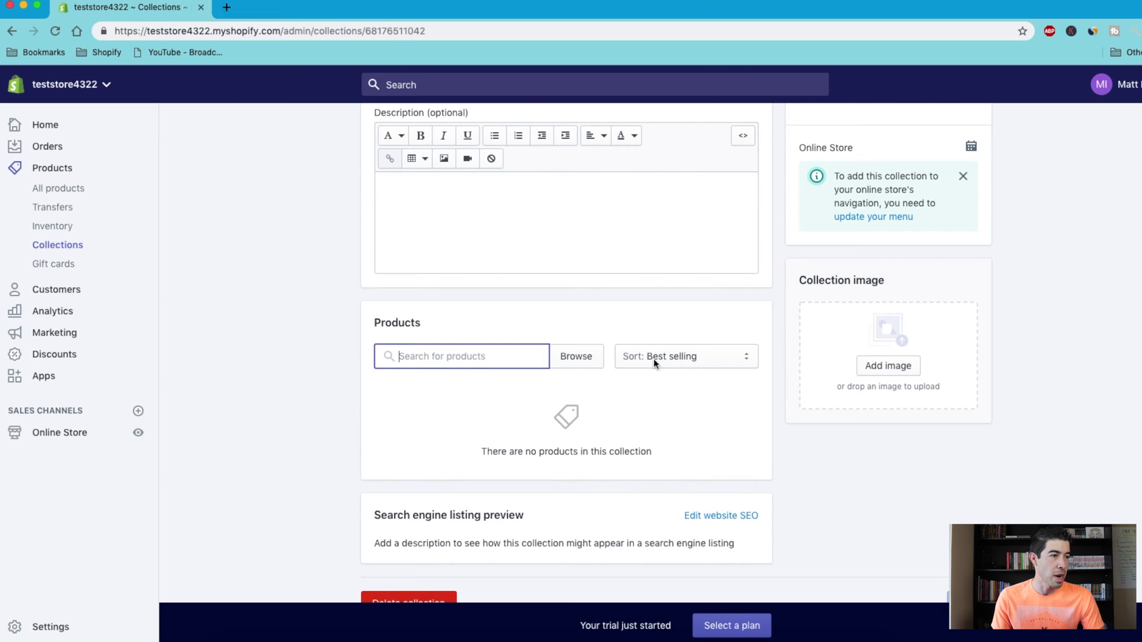
{"action": "left_click", "coordinate": [573, 358]}
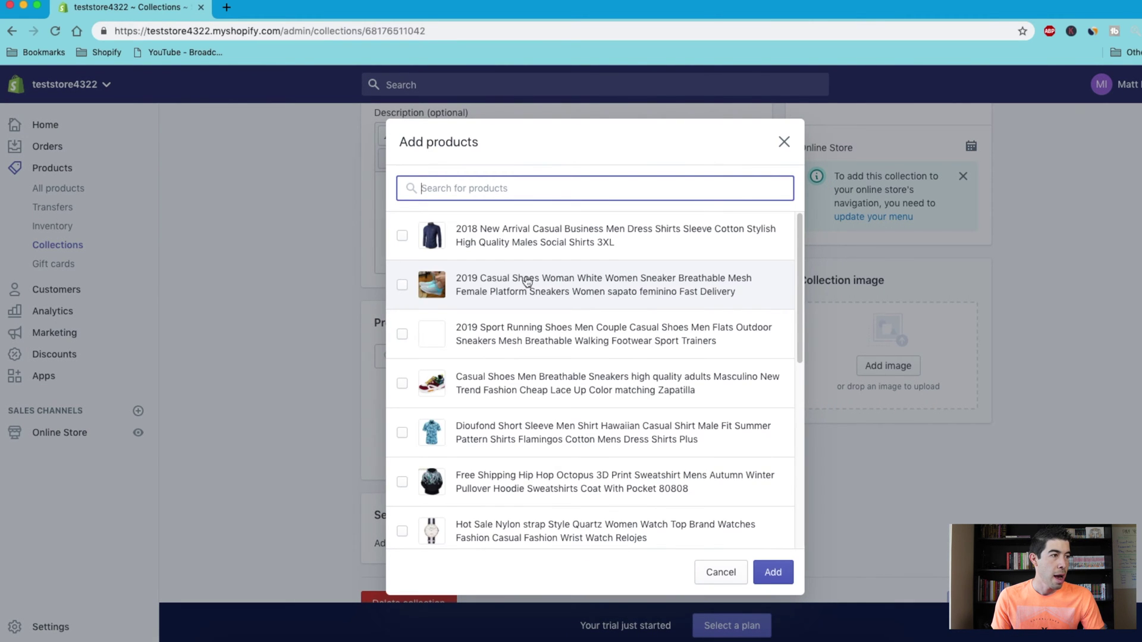
{"action": "scroll", "coordinate": [416, 508], "scroll_direction": "down", "scroll_amount": 1}
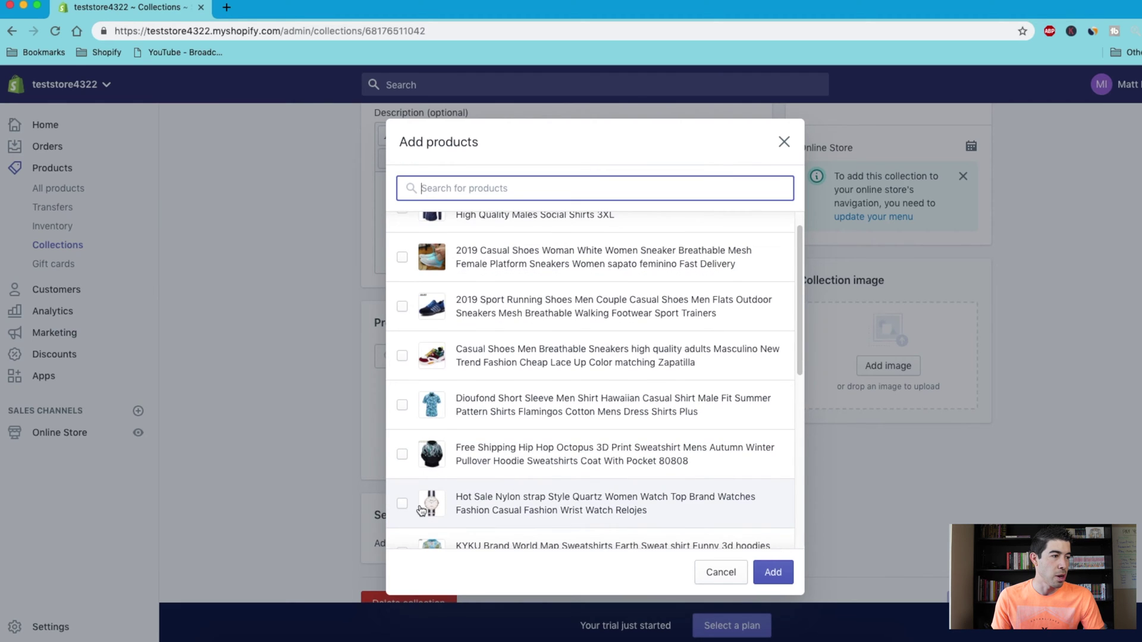
{"action": "key", "text": "Escape"}
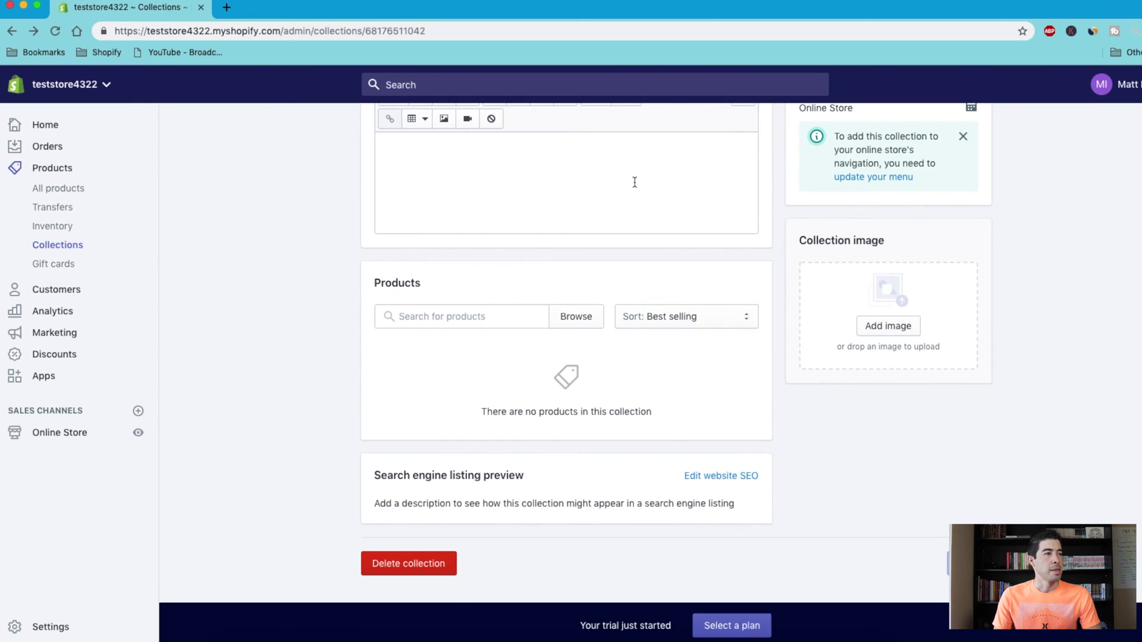
Delete the manual Shop Watches collection and confirm its removal.
{"action": "scroll", "coordinate": [790, 329], "scroll_direction": "down", "scroll_amount": 1}
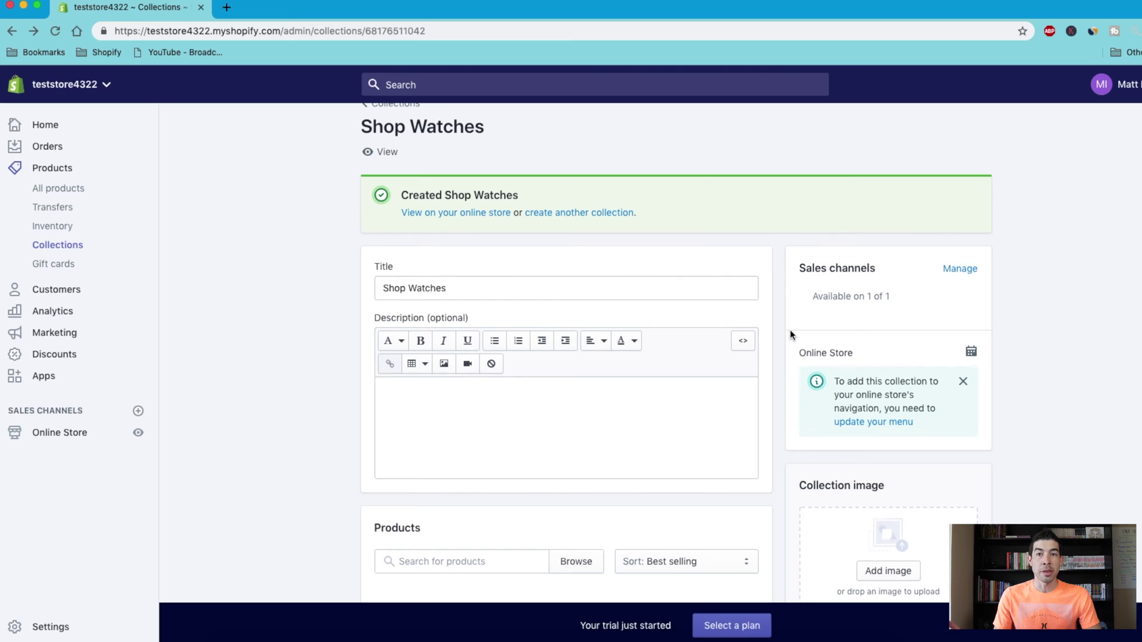
{"action": "scroll", "coordinate": [595, 357], "scroll_direction": "down", "scroll_amount": 4}
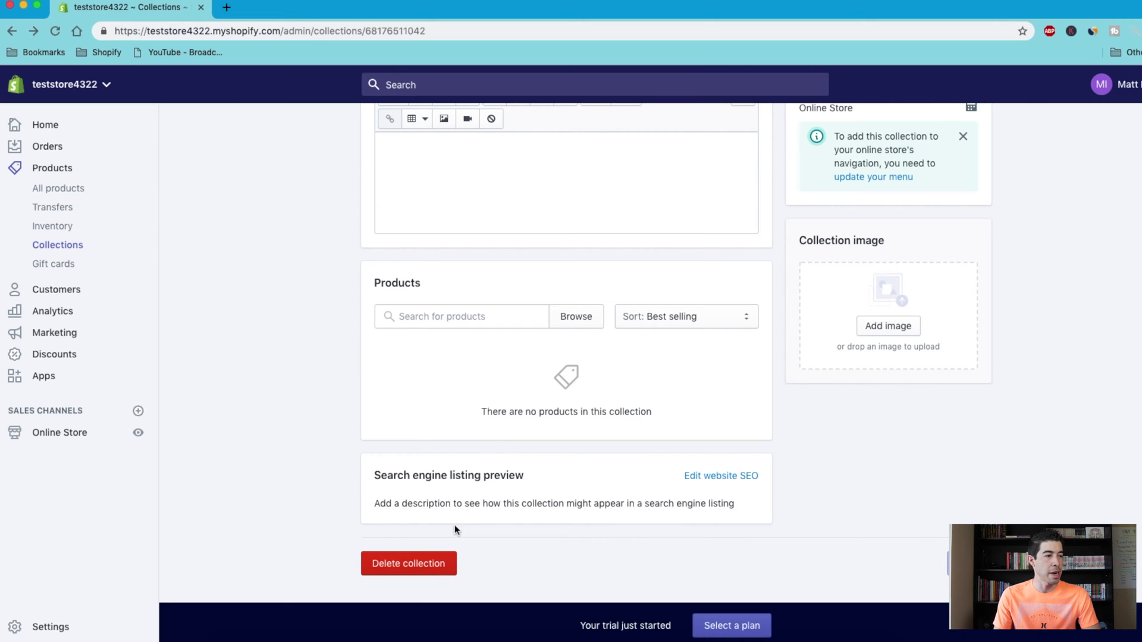
{"action": "left_click", "coordinate": [432, 571]}
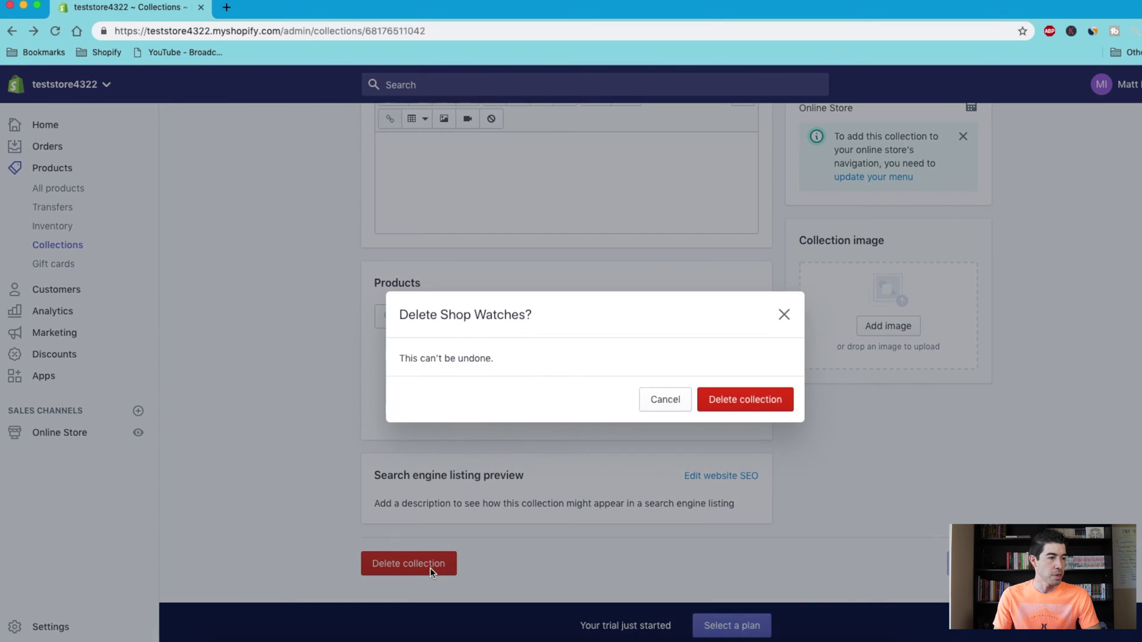
{"action": "left_click", "coordinate": [755, 399]}
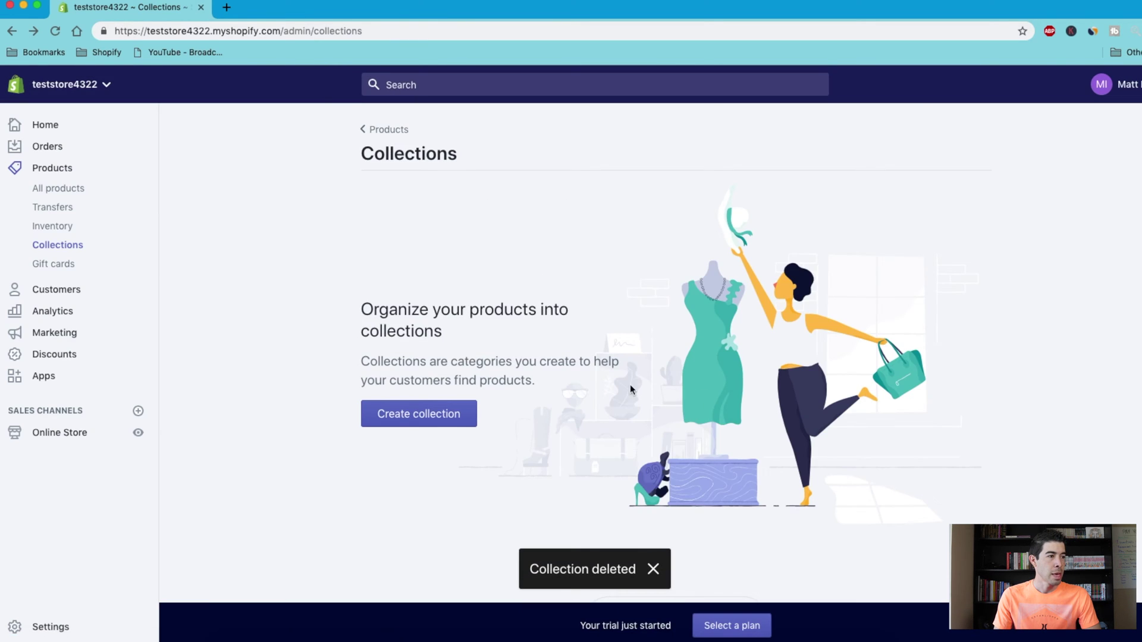
Start a new collection and title it "Shoe Watches".
{"action": "left_click", "coordinate": [418, 411]}
{"action": "left_click", "coordinate": [474, 209]}
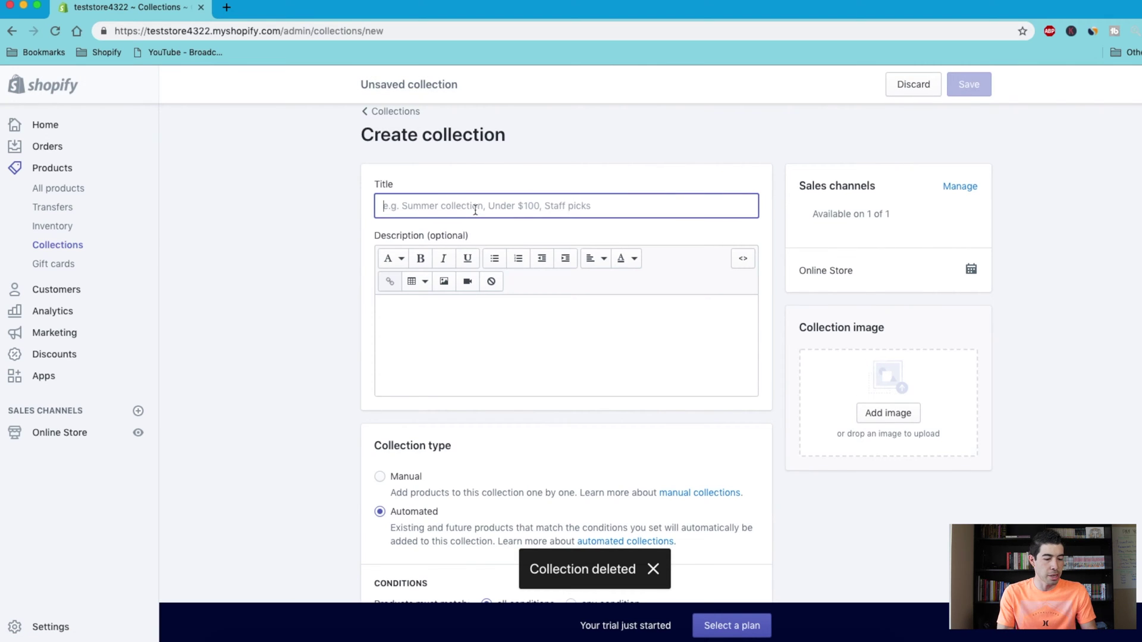
{"action": "type", "text": "Shoe"}
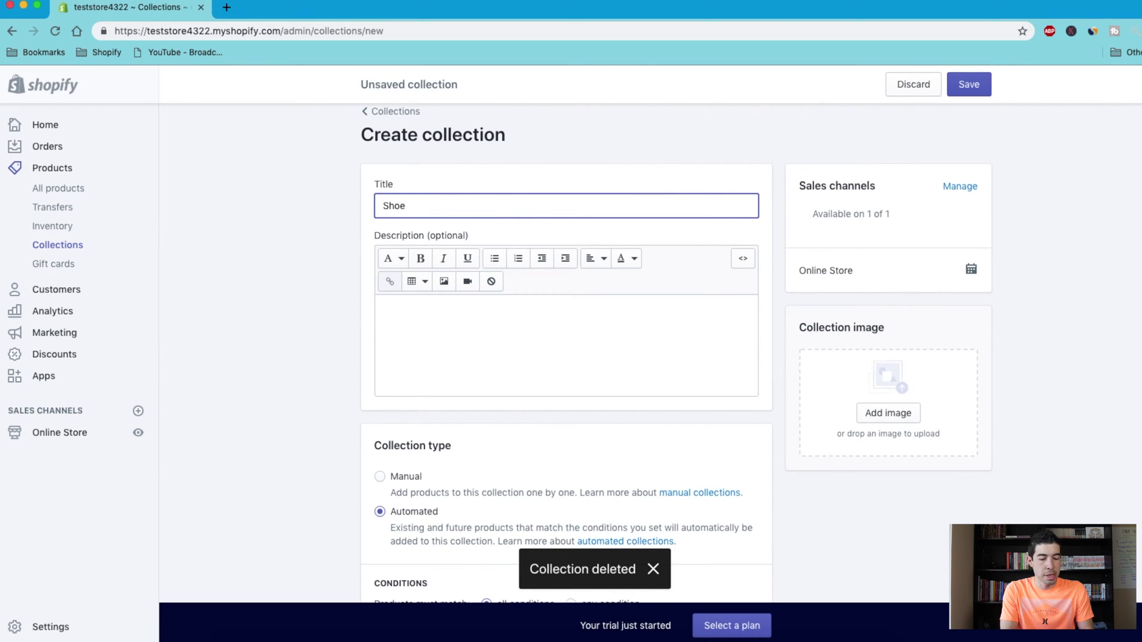
{"action": "type", "text": " Watches"}
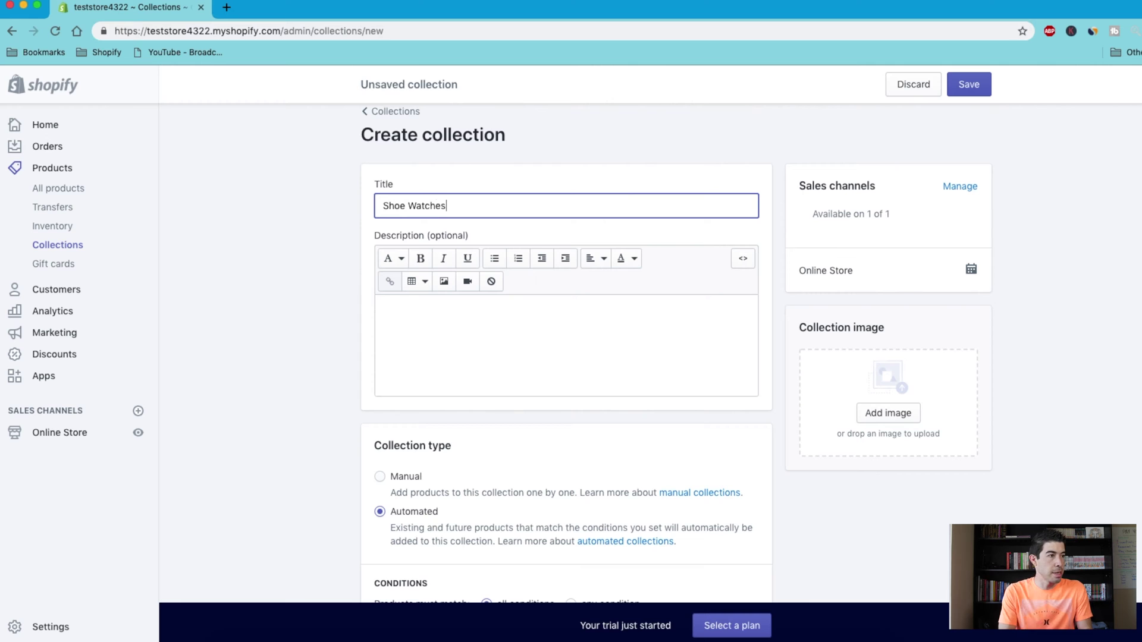
Set the automated collection's condition to product tag is equal to "watch".
{"action": "scroll", "coordinate": [356, 481], "scroll_direction": "down", "scroll_amount": 3}
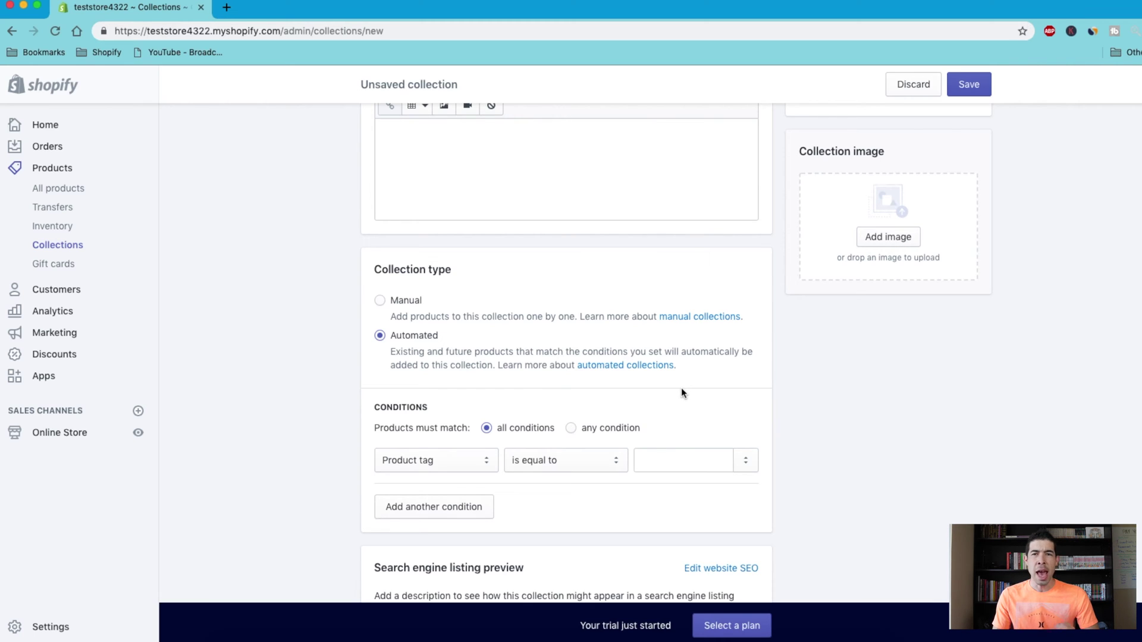
{"action": "scroll", "coordinate": [682, 391], "scroll_direction": "down", "scroll_amount": 2}
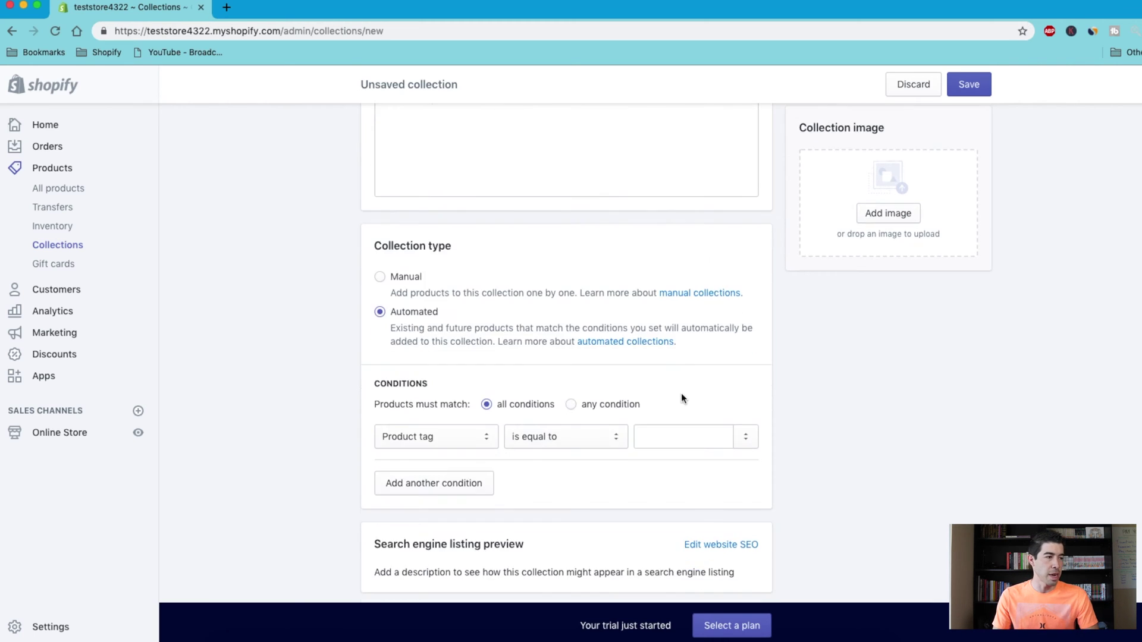
{"action": "scroll", "coordinate": [491, 411], "scroll_direction": "down", "scroll_amount": 2}
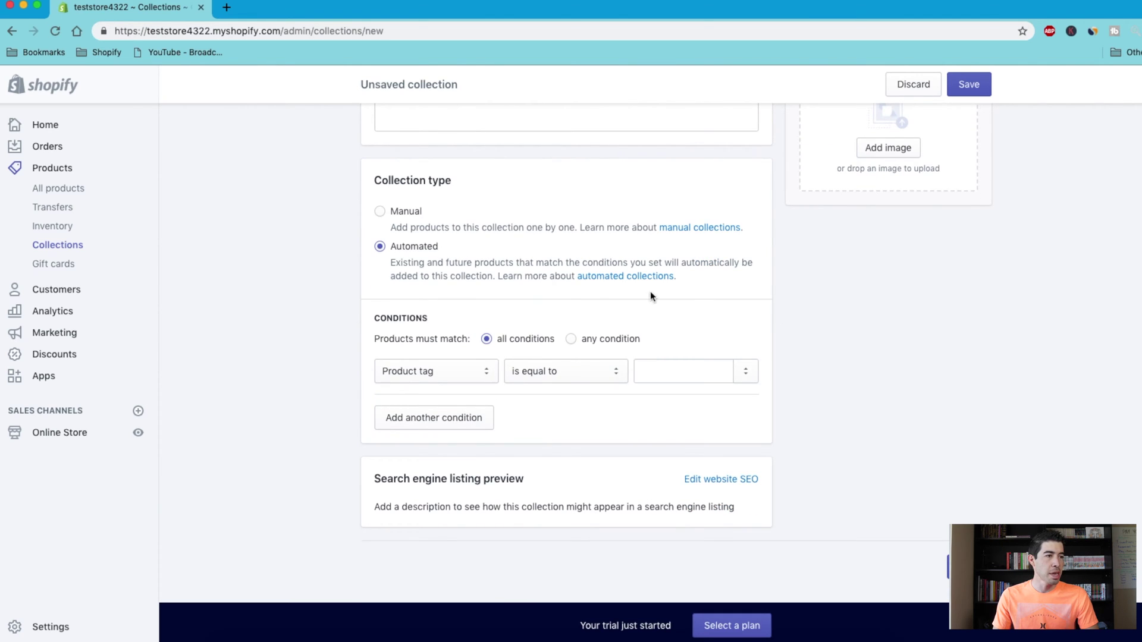
{"action": "left_click", "coordinate": [484, 375]}
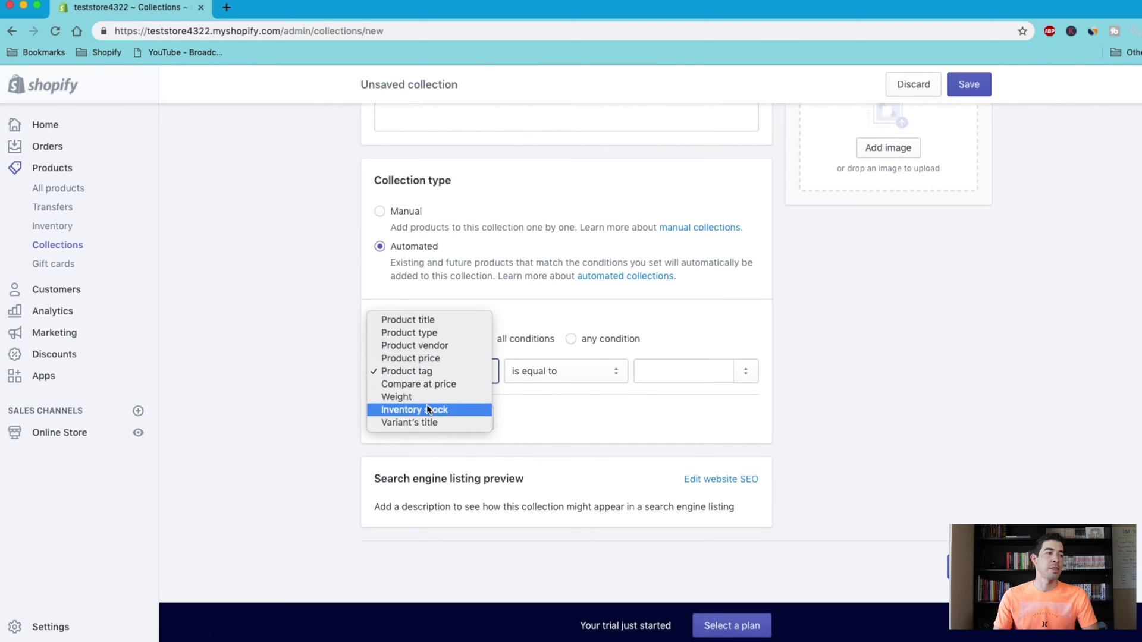
{"action": "left_click", "coordinate": [410, 374]}
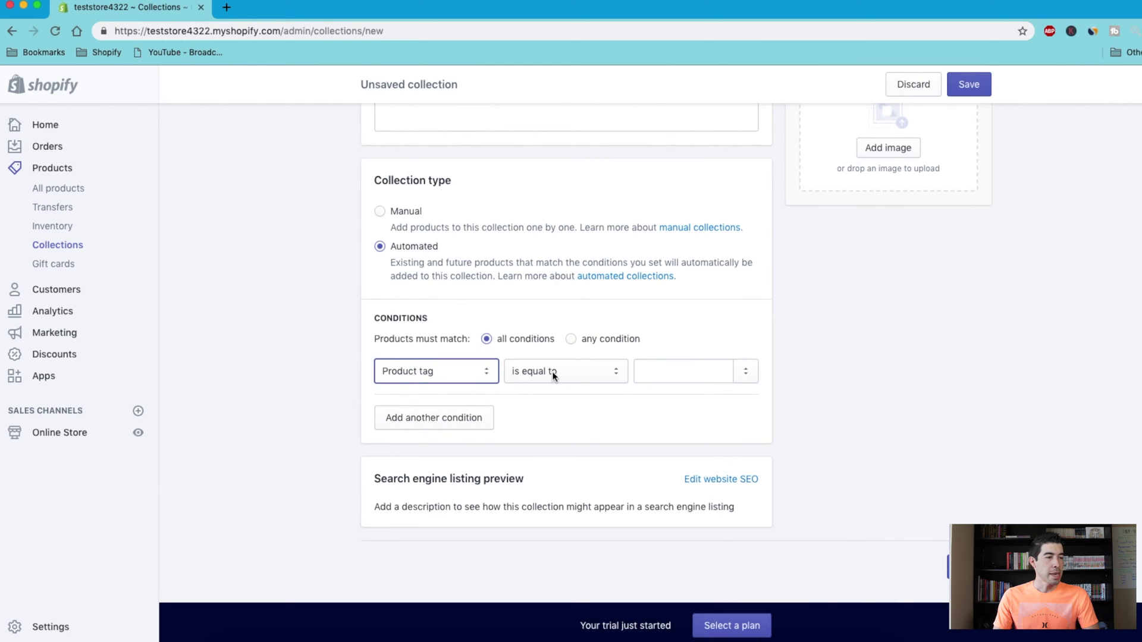
{"action": "left_click", "coordinate": [688, 370]}
{"action": "type", "text": "watch"}
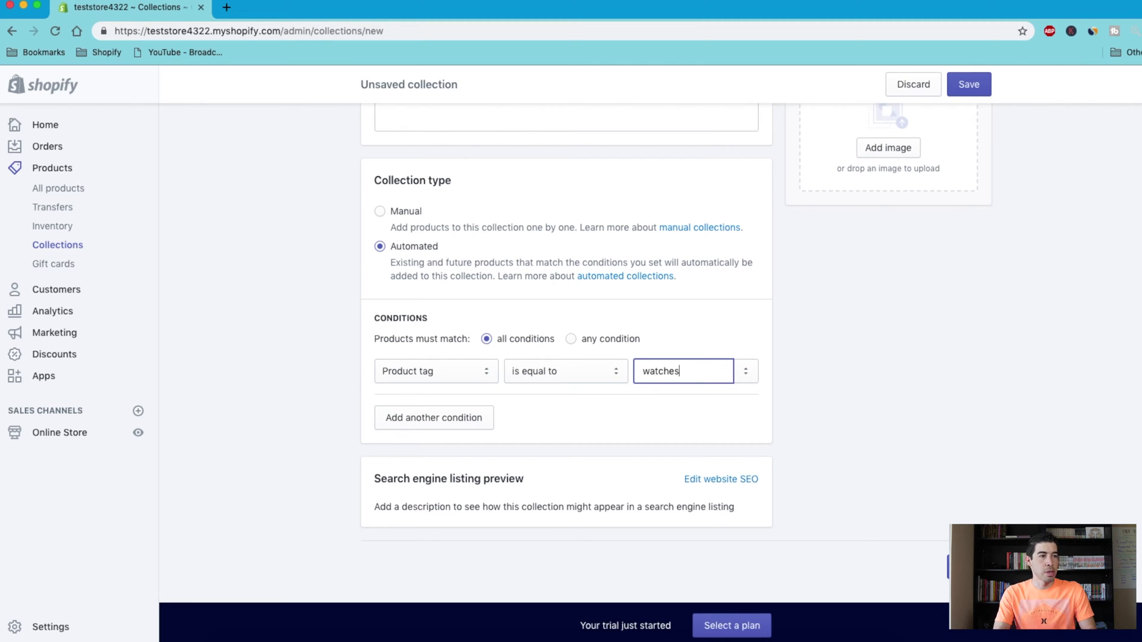
{"action": "left_click", "coordinate": [645, 421]}
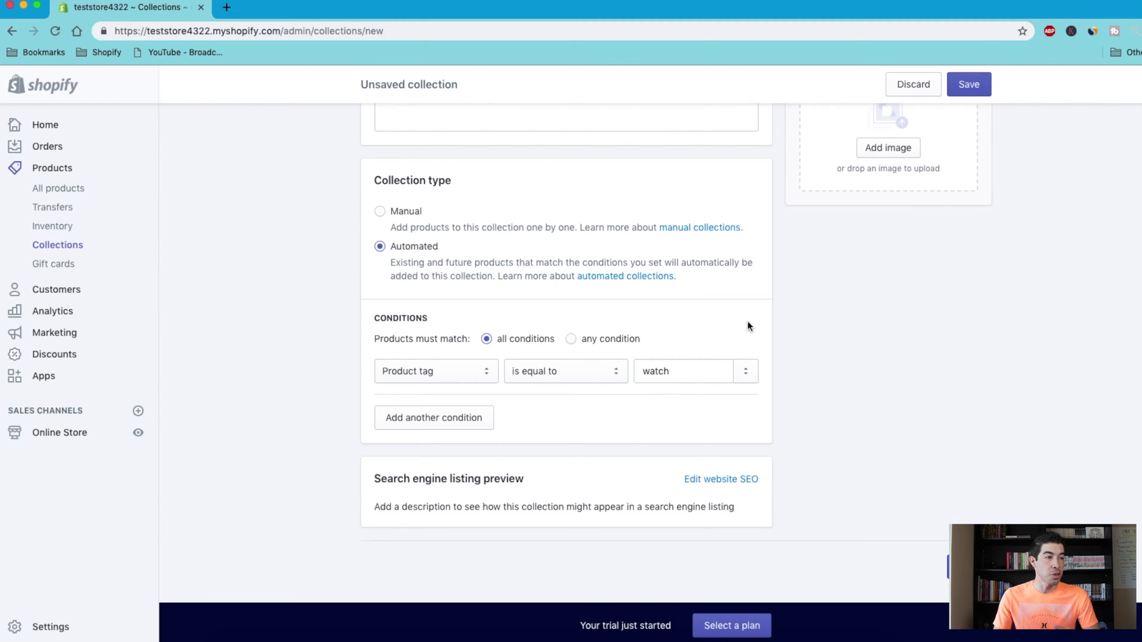
Make products match any condition and add a second condition, product tag is equal to "shoes".
{"action": "left_click", "coordinate": [571, 340]}
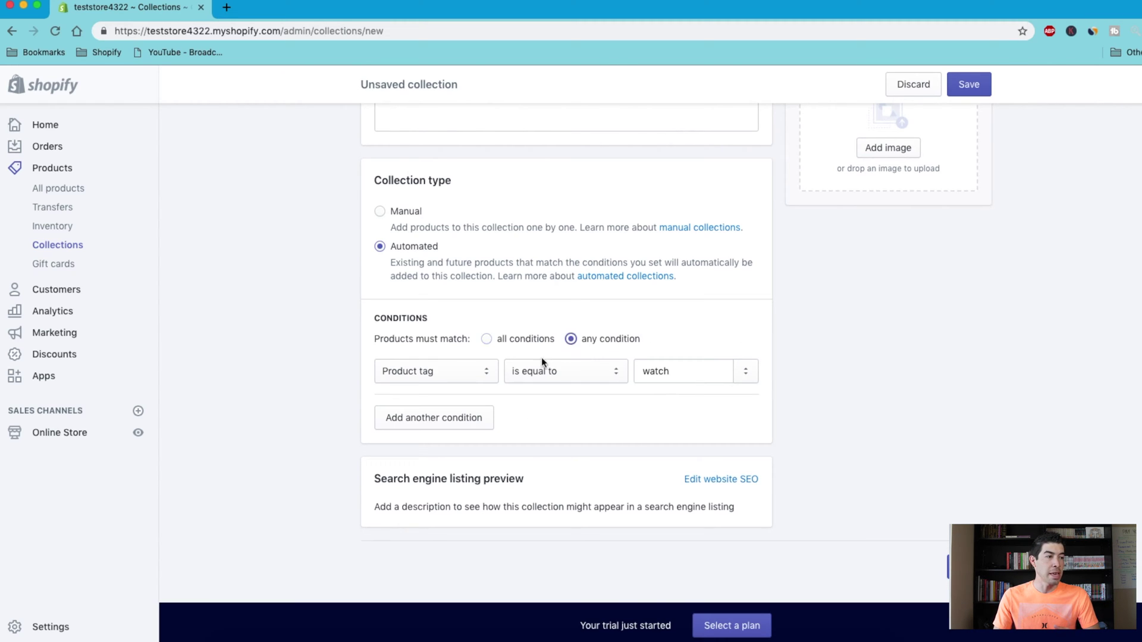
{"action": "left_click", "coordinate": [441, 422]}
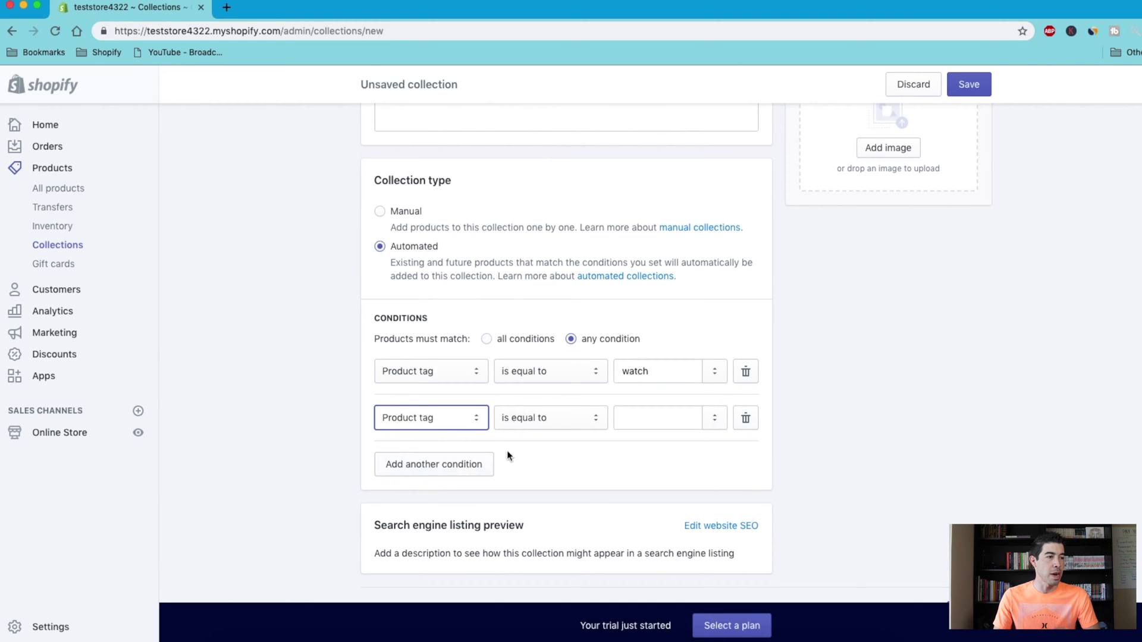
{"action": "left_click", "coordinate": [635, 417]}
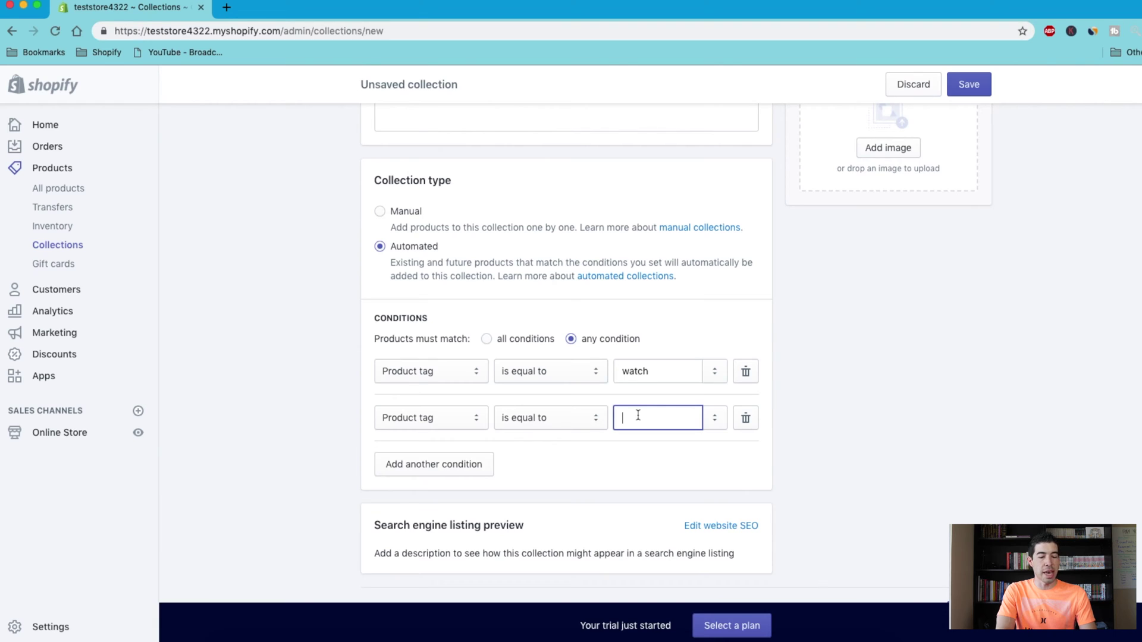
{"action": "type", "text": "shoes"}
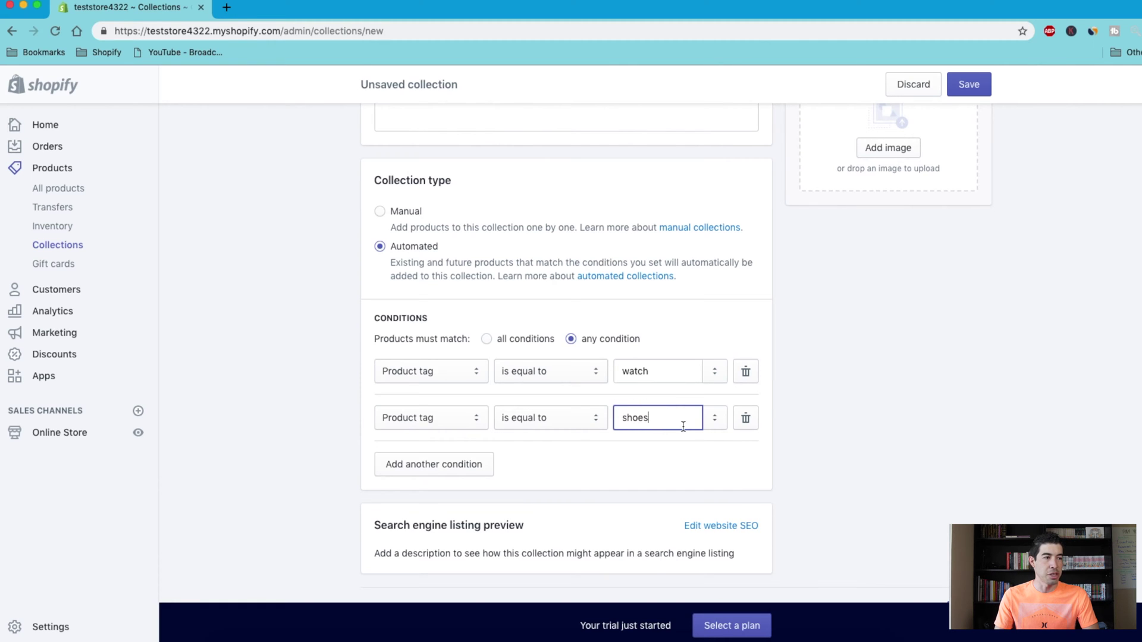
Change the collection title to "Shoe & Watches".
{"action": "scroll", "coordinate": [670, 410], "scroll_direction": "up", "scroll_amount": 5}
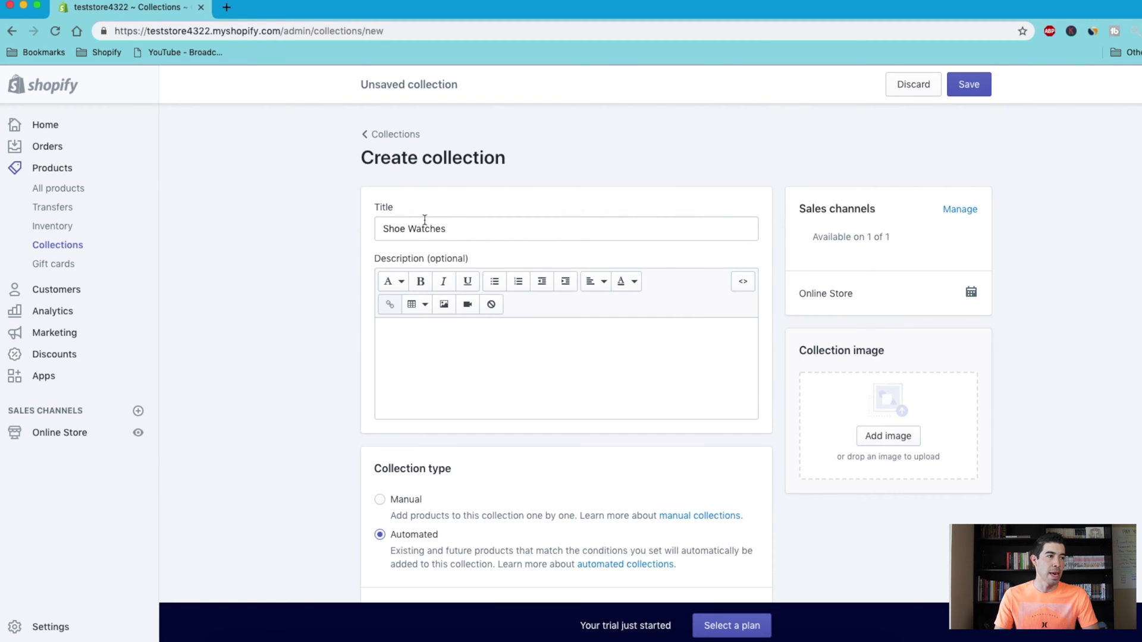
{"action": "left_click", "coordinate": [409, 229]}
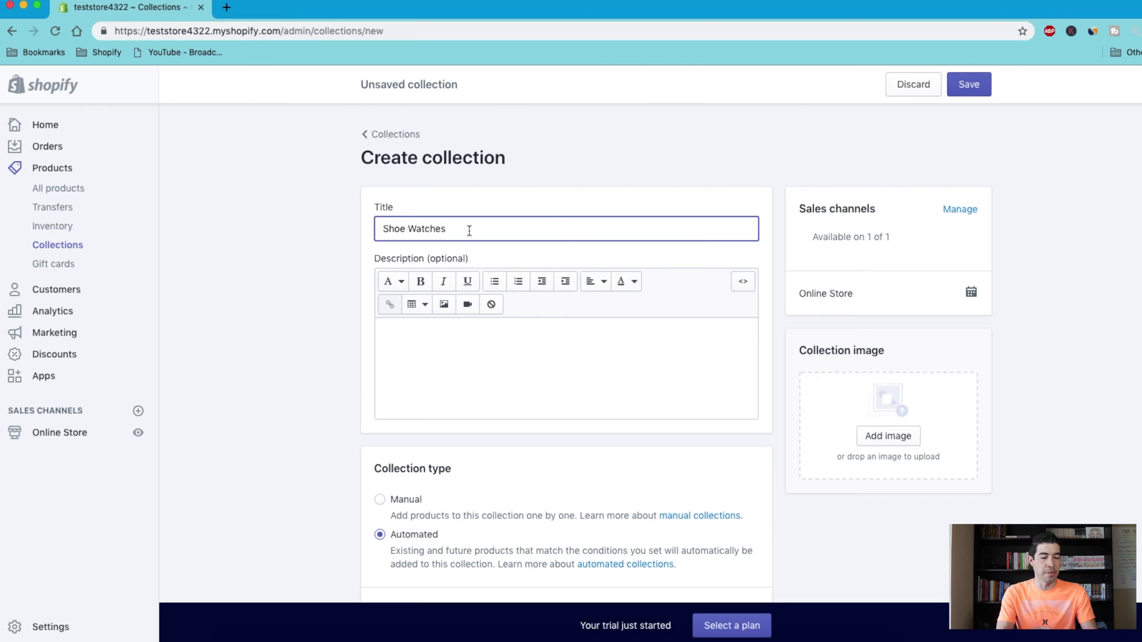
{"action": "type", "text": "& "}
{"action": "type", "text": "Shoes"}
{"action": "key", "text": "BackSpace"}
{"action": "key", "text": "BackSpace"}
{"action": "key", "text": "BackSpace"}
{"action": "key", "text": "BackSpace"}
{"action": "key", "text": "BackSpace"}
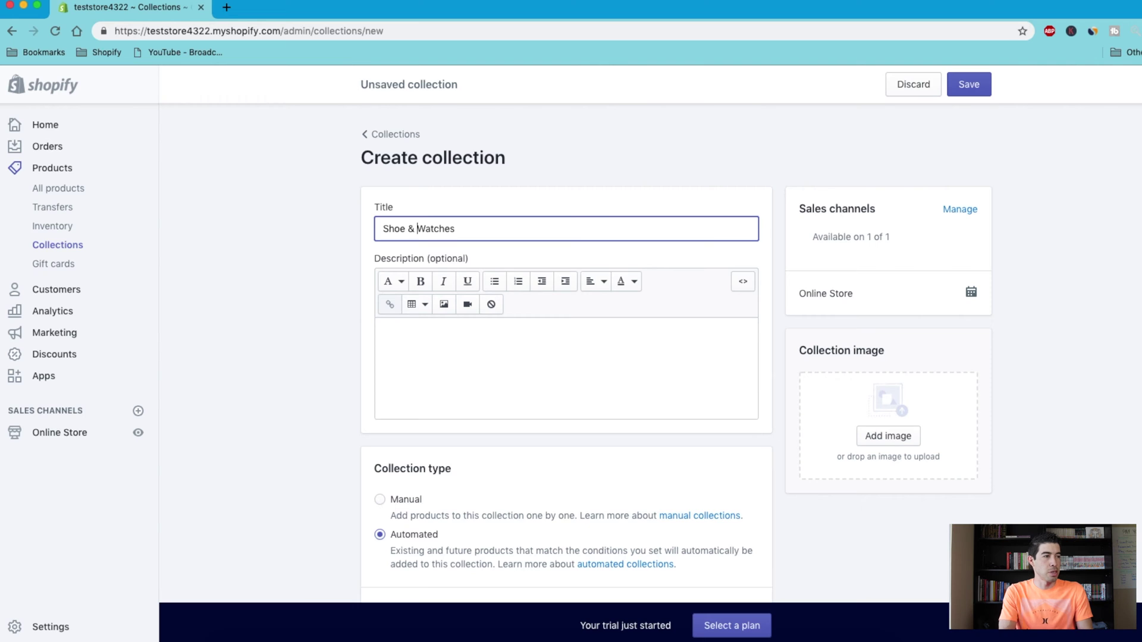
Replace the words before "Watches" in the collection title with "Shop".
{"action": "left_click_drag", "start_coordinate": [419, 228], "coordinate": [349, 231]}
{"action": "type", "text": "Shop"}
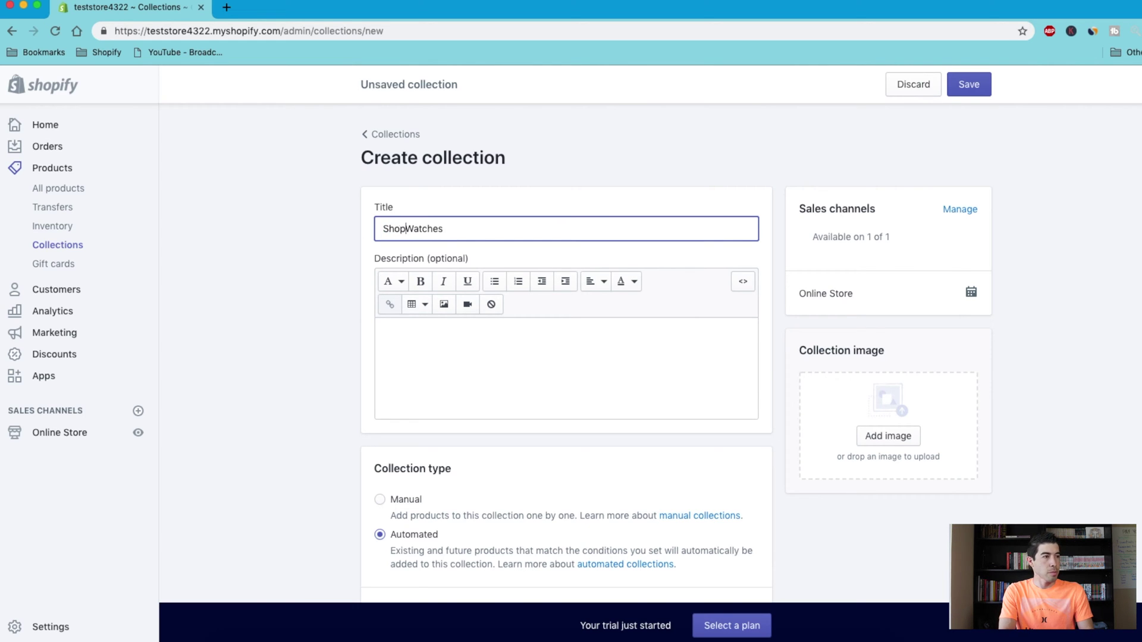
Remove the "shoes" tag condition and save the collection.
{"action": "scroll", "coordinate": [645, 356], "scroll_direction": "down", "scroll_amount": 5}
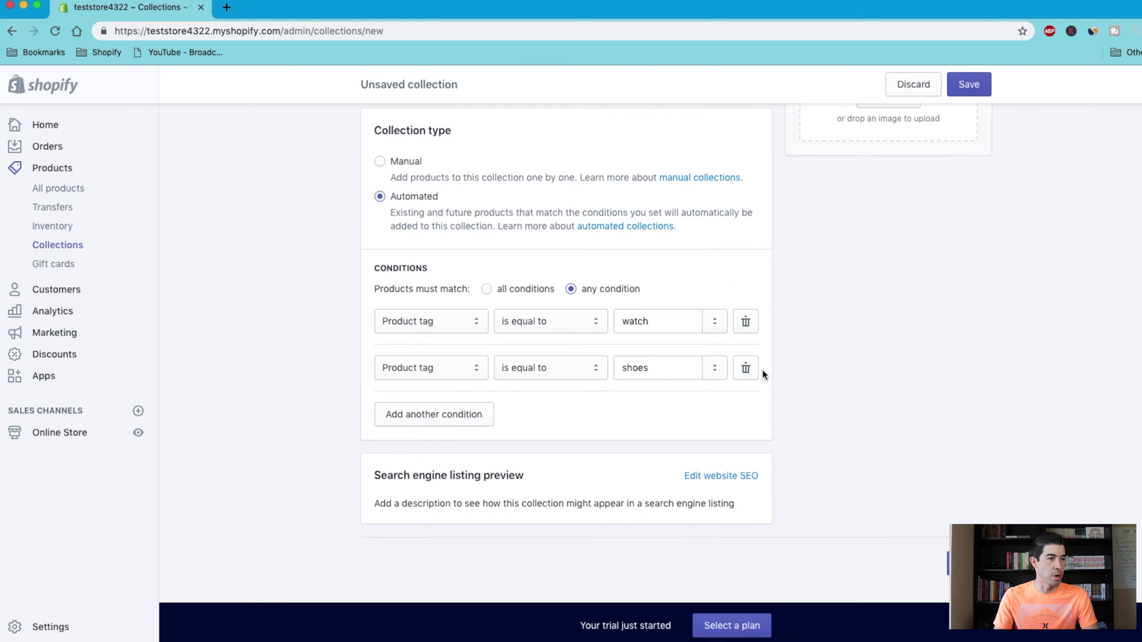
{"action": "left_click", "coordinate": [746, 368]}
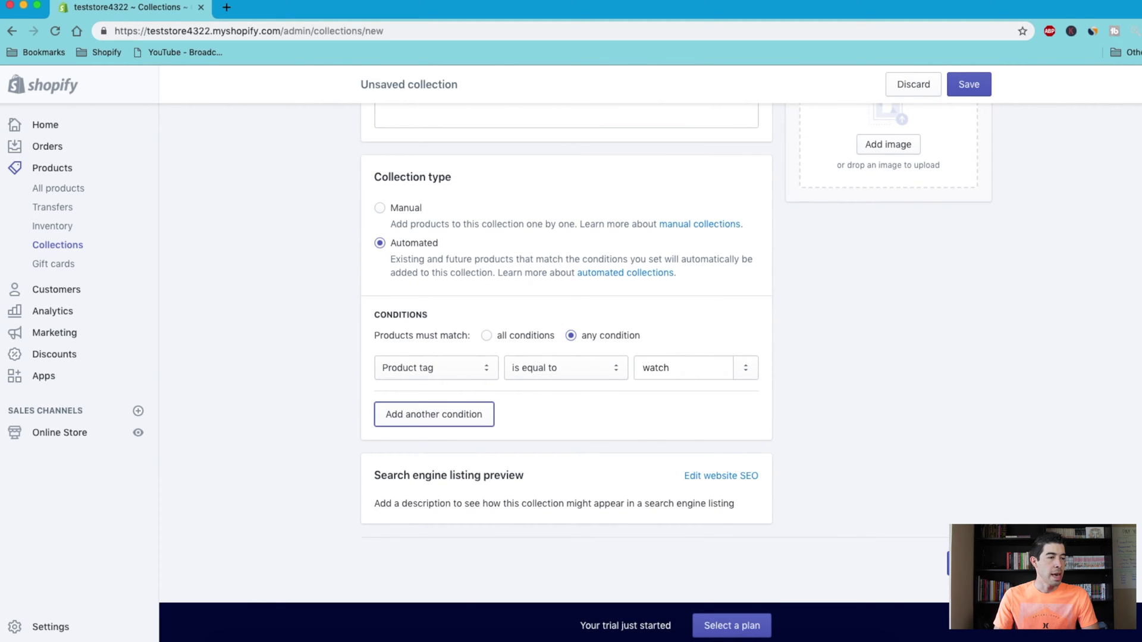
{"action": "key", "text": "super+s"}
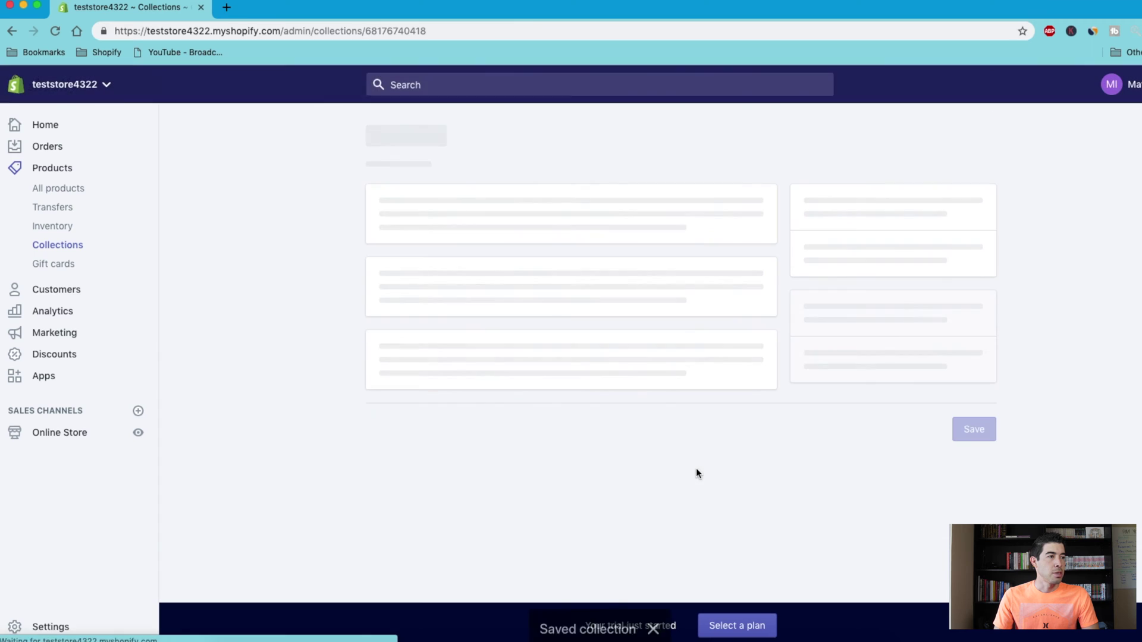
{"action": "scroll", "coordinate": [763, 458], "scroll_direction": "down", "scroll_amount": 4}
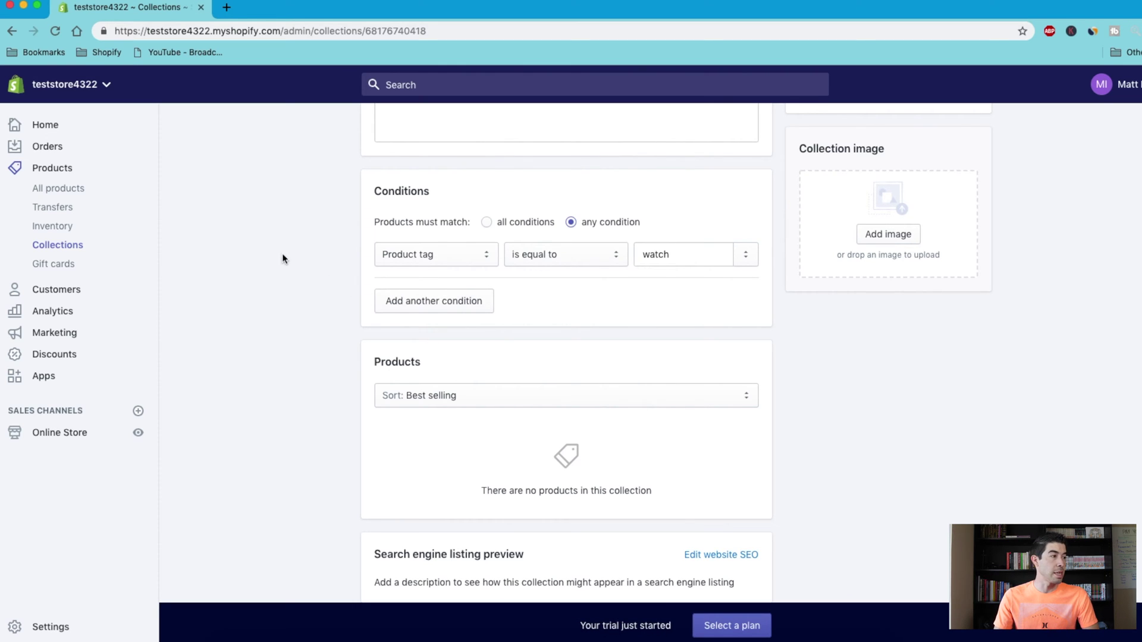
In the full product list, select the Hot Sale Nylon strap, Luxury Rose Gold and New Fashion Gogoey watches.
{"action": "left_click", "coordinate": [59, 192]}
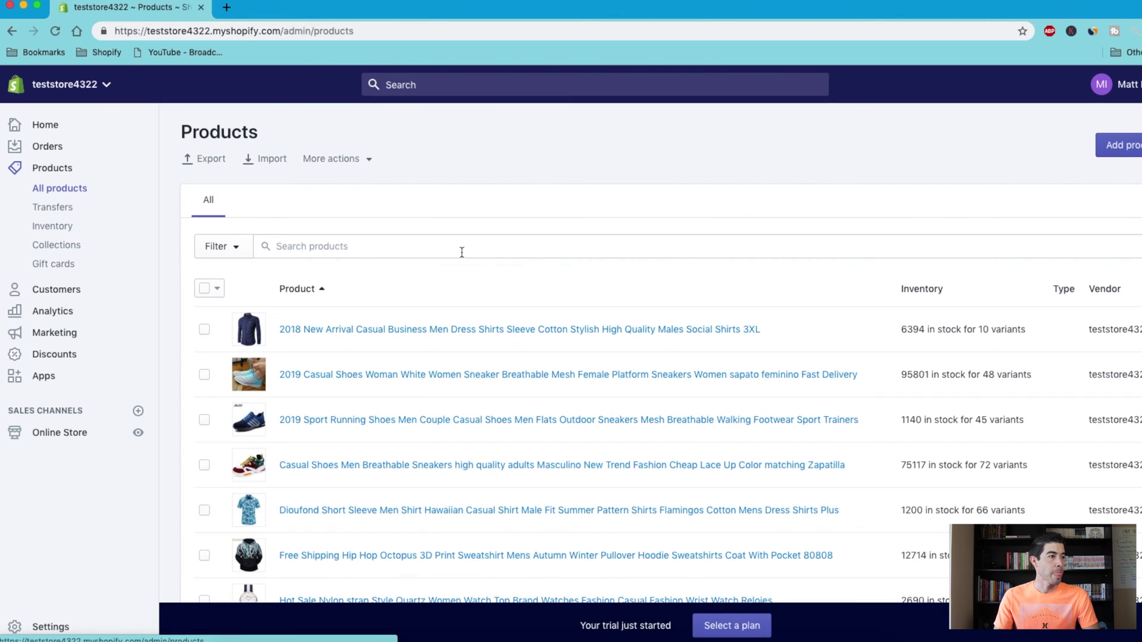
{"action": "scroll", "coordinate": [250, 297], "scroll_direction": "down", "scroll_amount": 5}
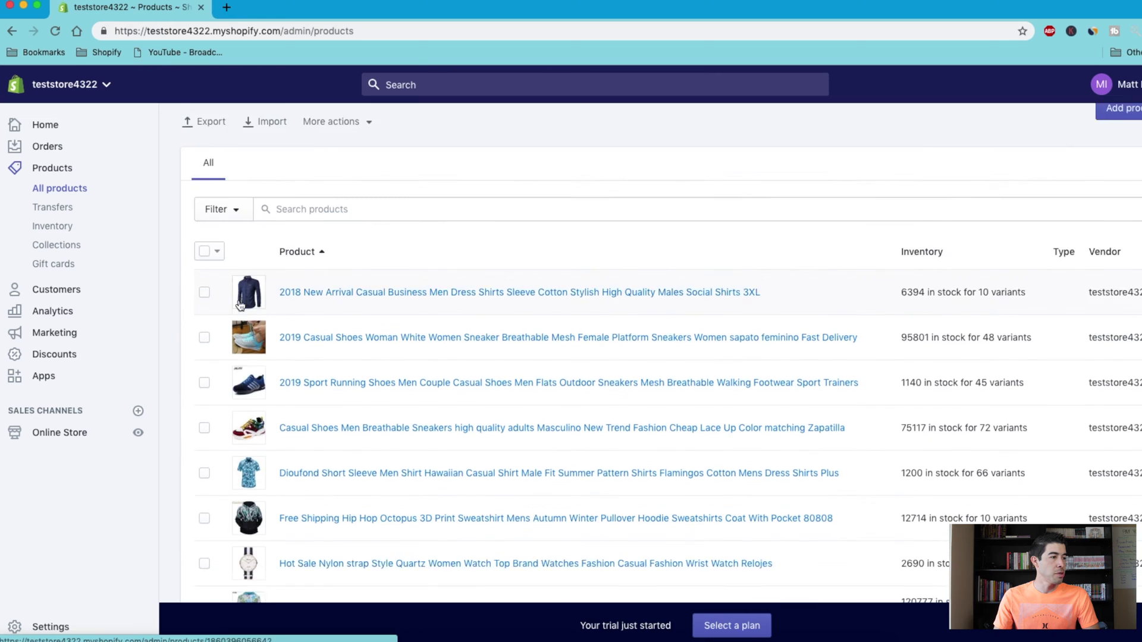
{"action": "scroll", "coordinate": [250, 305], "scroll_direction": "down", "scroll_amount": 1}
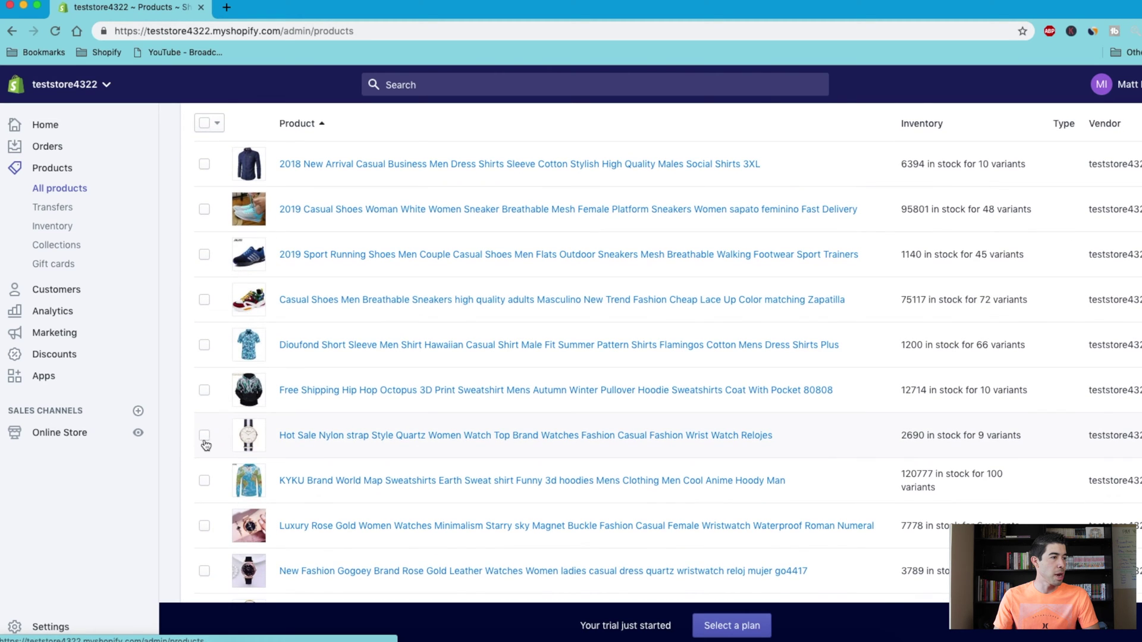
{"action": "left_click", "coordinate": [204, 437]}
{"action": "scroll", "coordinate": [204, 449], "scroll_direction": "down", "scroll_amount": 3}
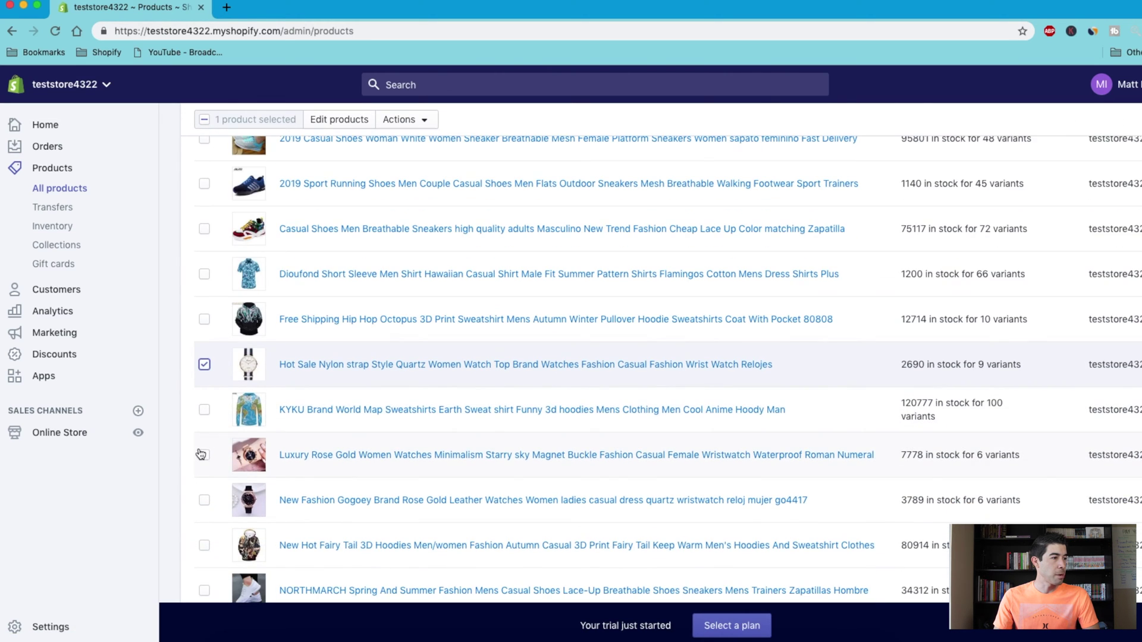
{"action": "left_click", "coordinate": [204, 456]}
{"action": "left_click", "coordinate": [204, 500]}
{"action": "scroll", "coordinate": [204, 500], "scroll_direction": "down", "scroll_amount": 8}
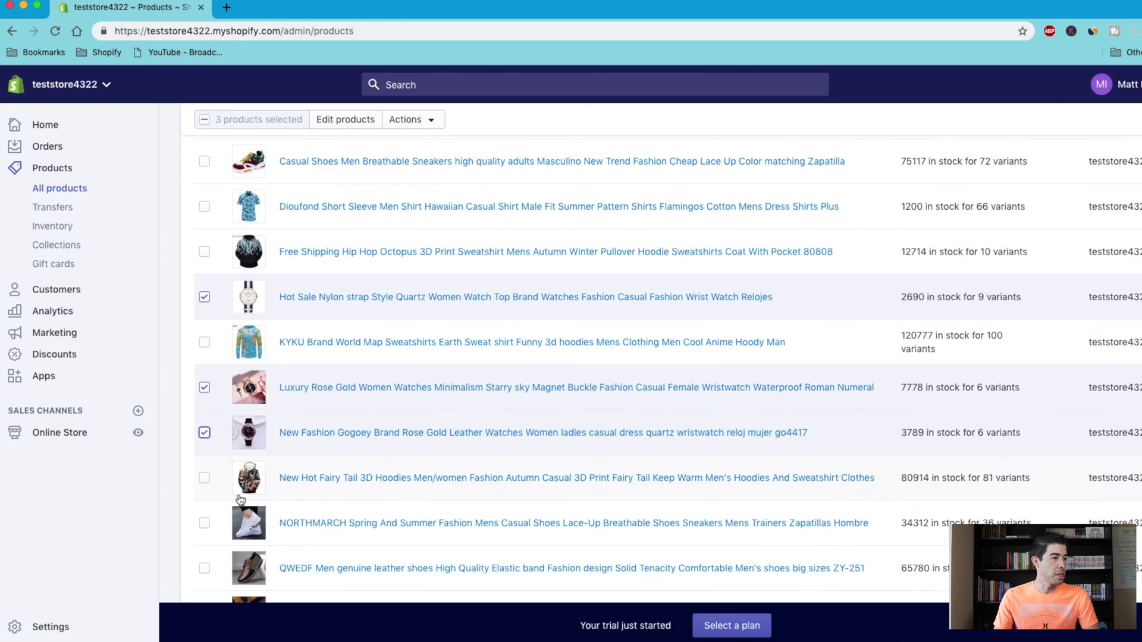
Add the tag "watch" to the three selected watch products and apply the change.
{"action": "scroll", "coordinate": [232, 493], "scroll_direction": "up", "scroll_amount": 3}
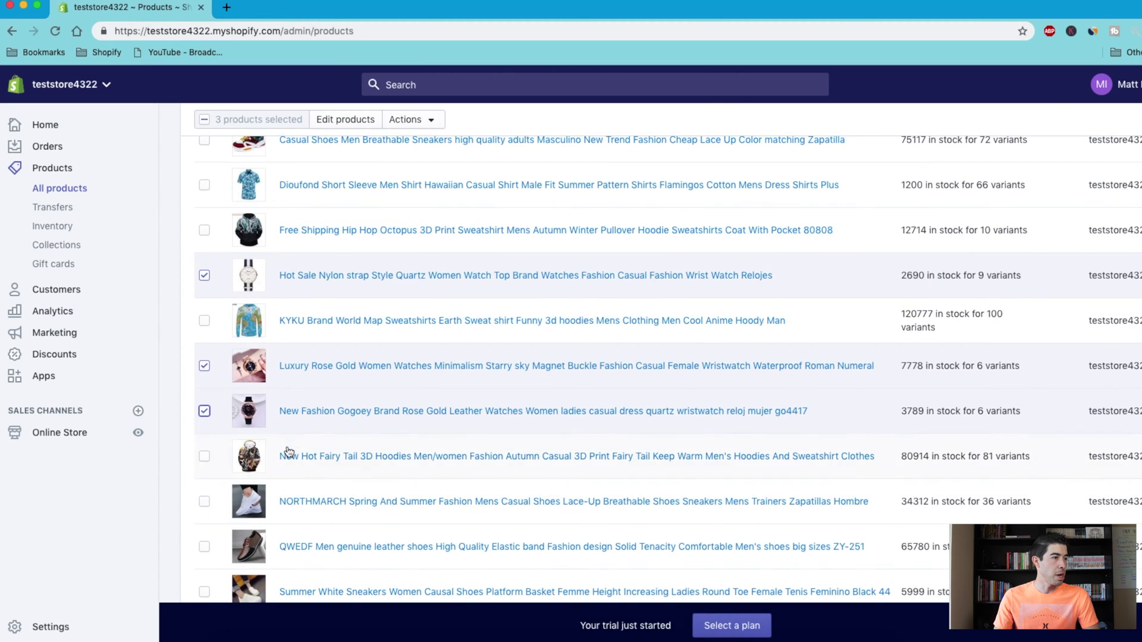
{"action": "scroll", "coordinate": [288, 454], "scroll_direction": "up", "scroll_amount": 3}
{"action": "scroll", "coordinate": [327, 432], "scroll_direction": "up", "scroll_amount": 3}
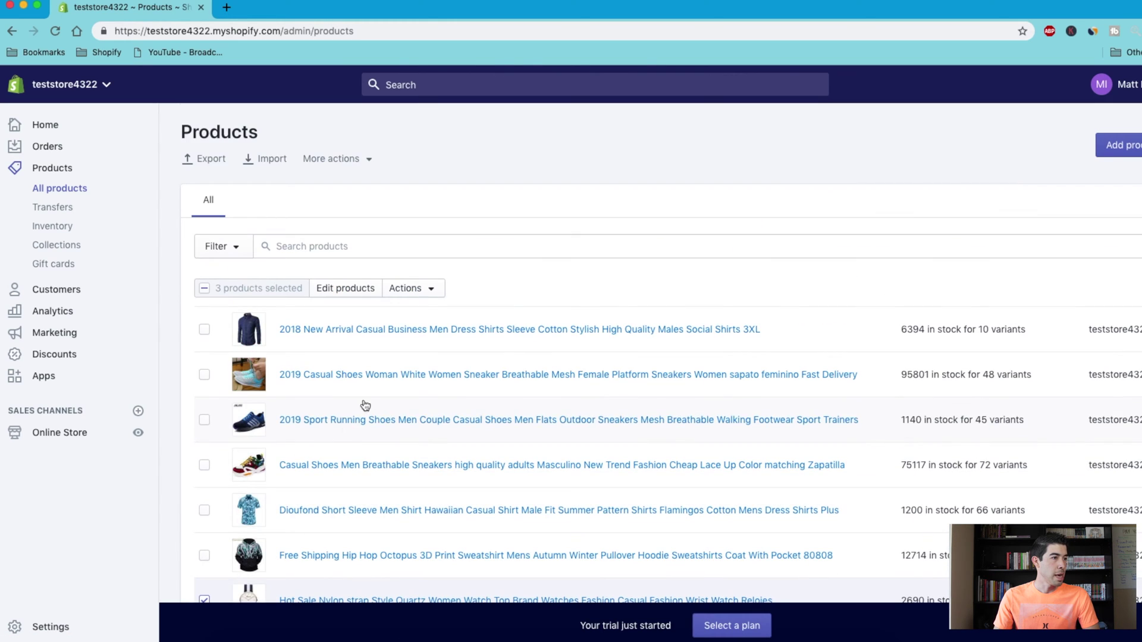
{"action": "left_click", "coordinate": [432, 294]}
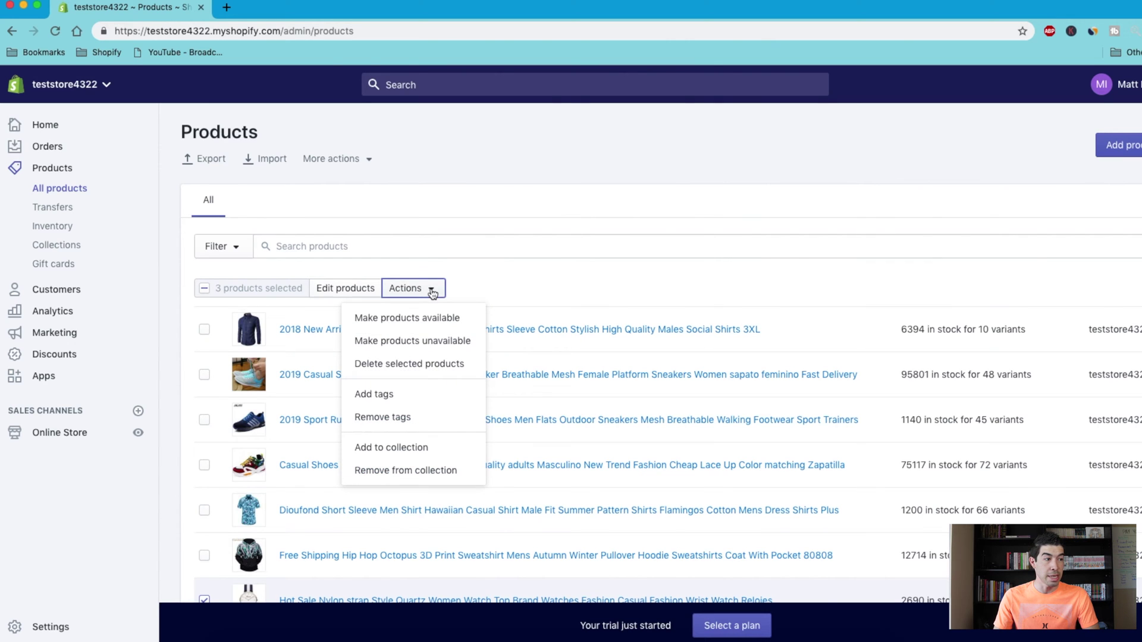
{"action": "left_click", "coordinate": [408, 395]}
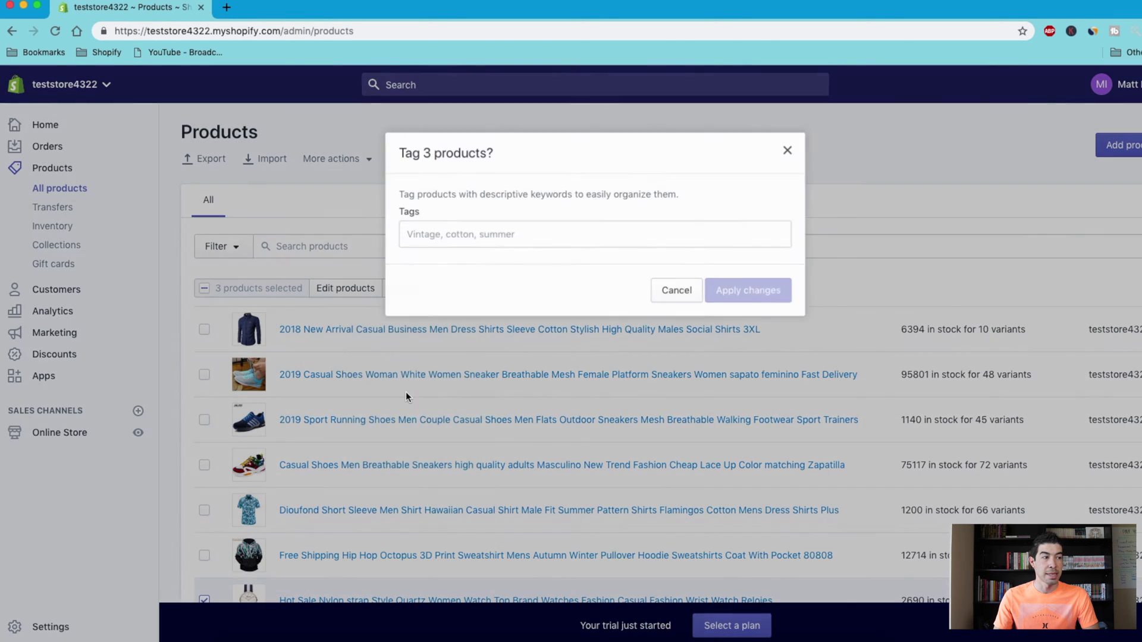
{"action": "left_click", "coordinate": [464, 238]}
{"action": "type", "text": "watch"}
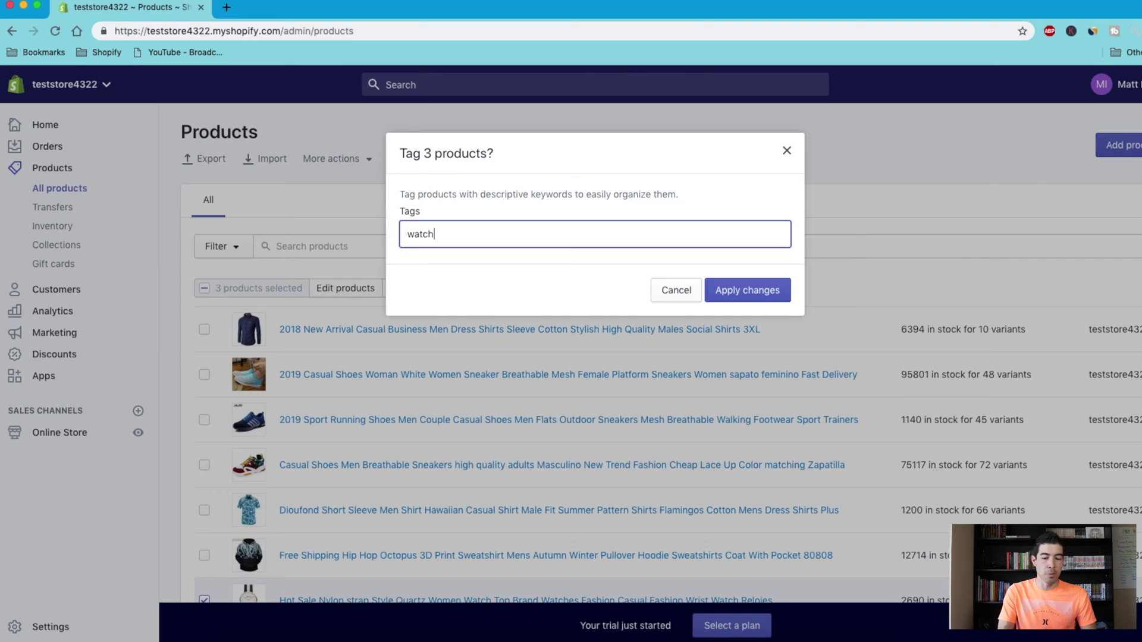
{"action": "key", "text": "Return"}
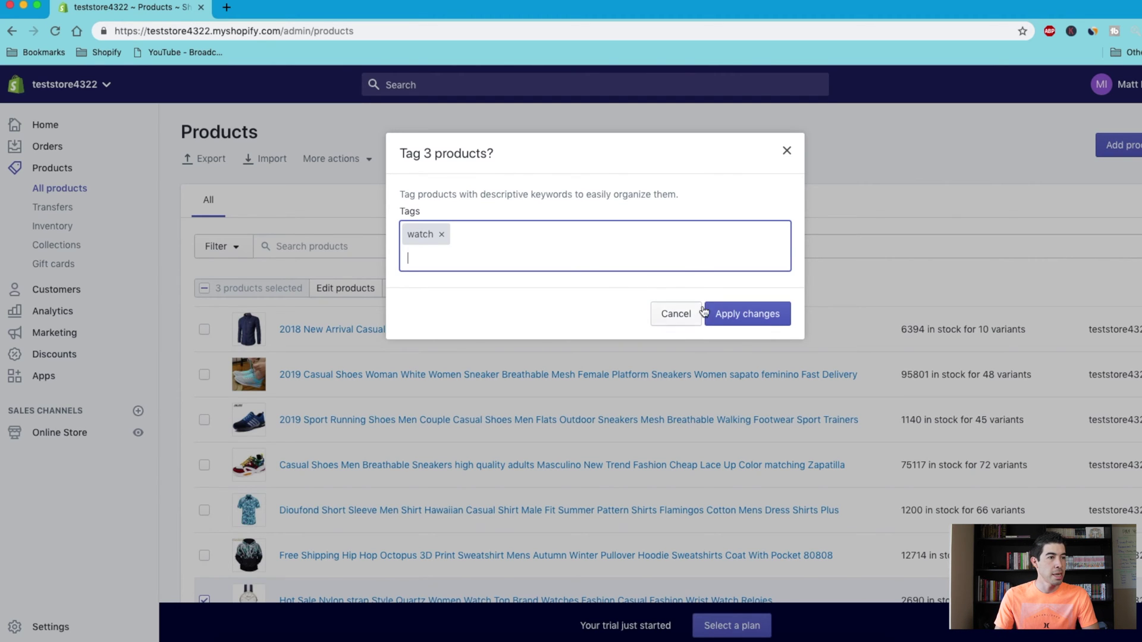
{"action": "left_click", "coordinate": [722, 314]}
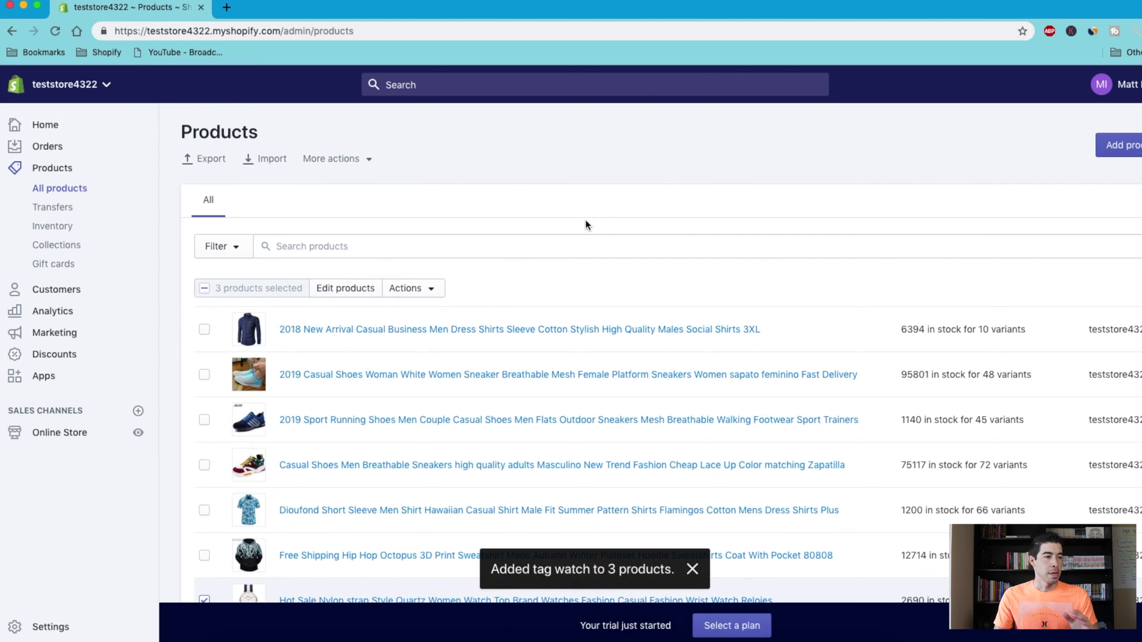
Open the Shop Watches collection and review its condition and the products listed in it.
{"action": "left_click", "coordinate": [69, 250]}
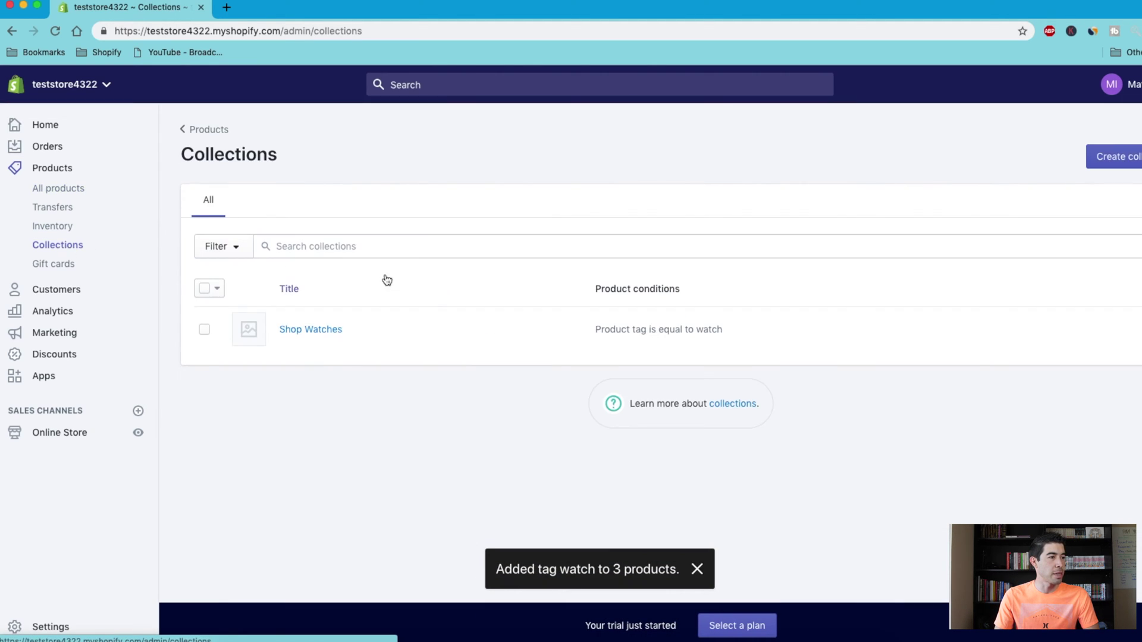
{"action": "left_click", "coordinate": [318, 331]}
{"action": "scroll", "coordinate": [762, 421], "scroll_direction": "down", "scroll_amount": 6}
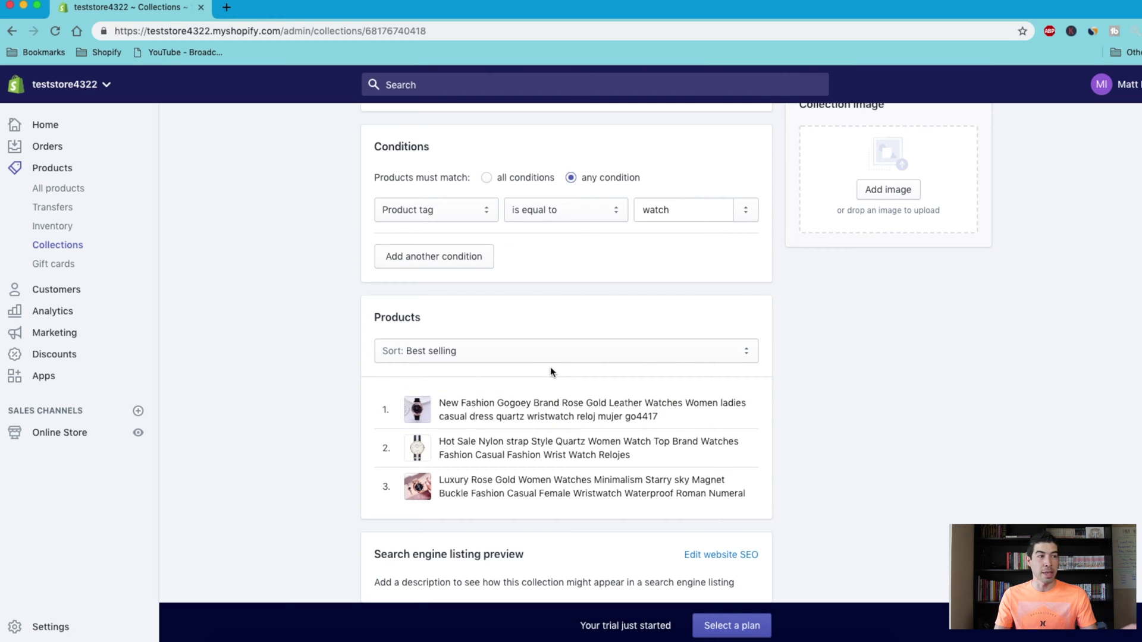
{"action": "scroll", "coordinate": [595, 357], "scroll_direction": "down", "scroll_amount": 1}
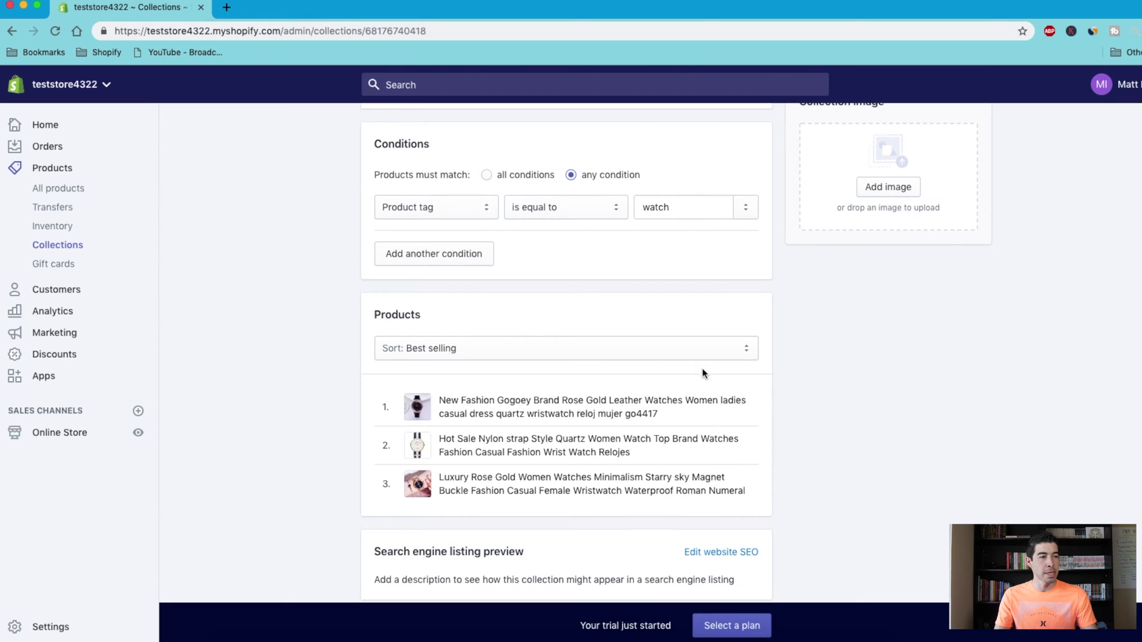
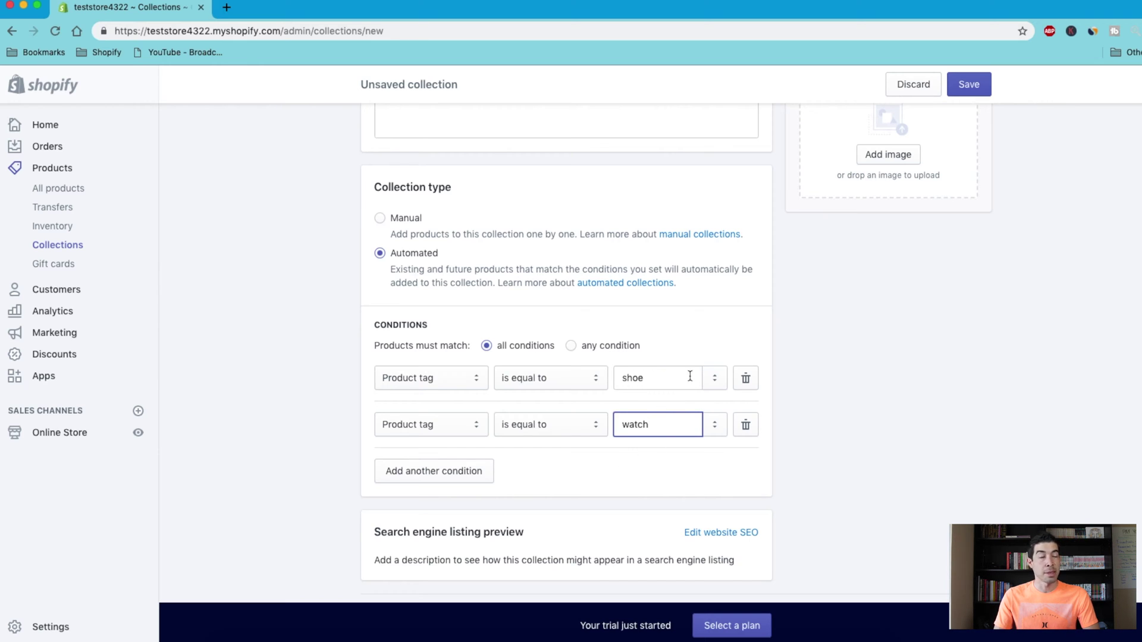
Set the new shoe collection to match all conditions, remove its "watch" tag condition and save it.
{"action": "left_click", "coordinate": [571, 345]}
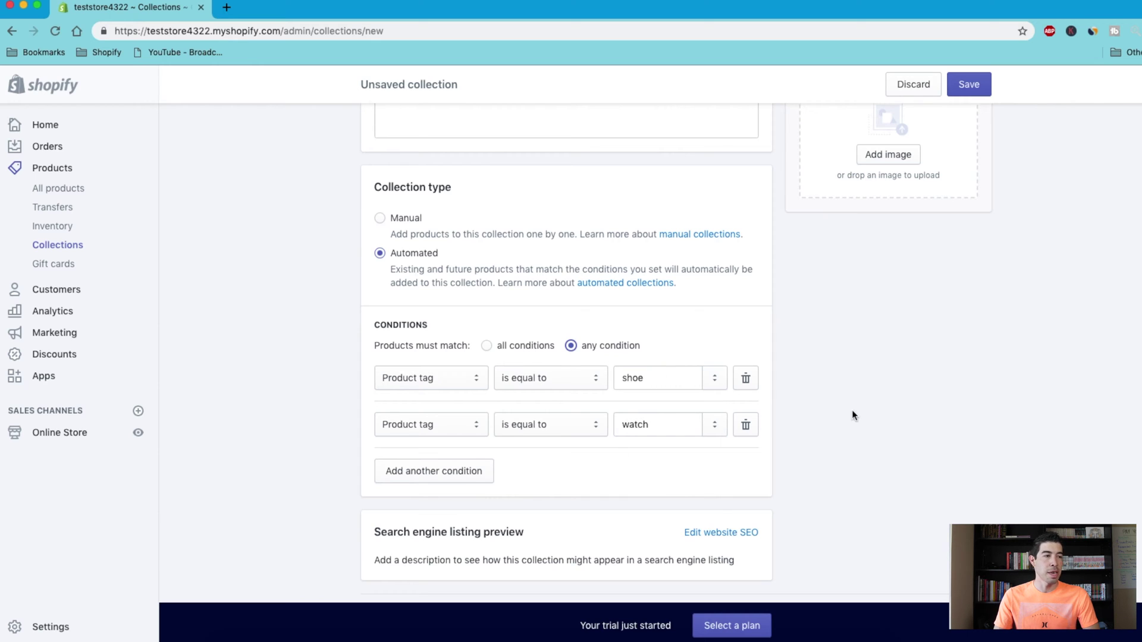
{"action": "left_click", "coordinate": [489, 345]}
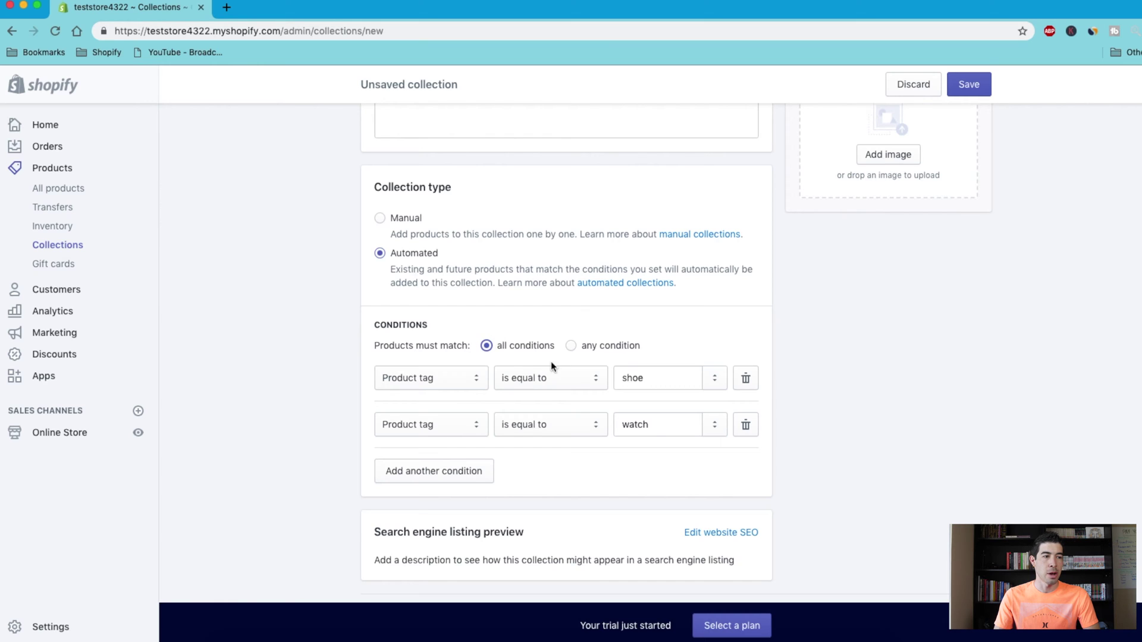
{"action": "left_click", "coordinate": [744, 424]}
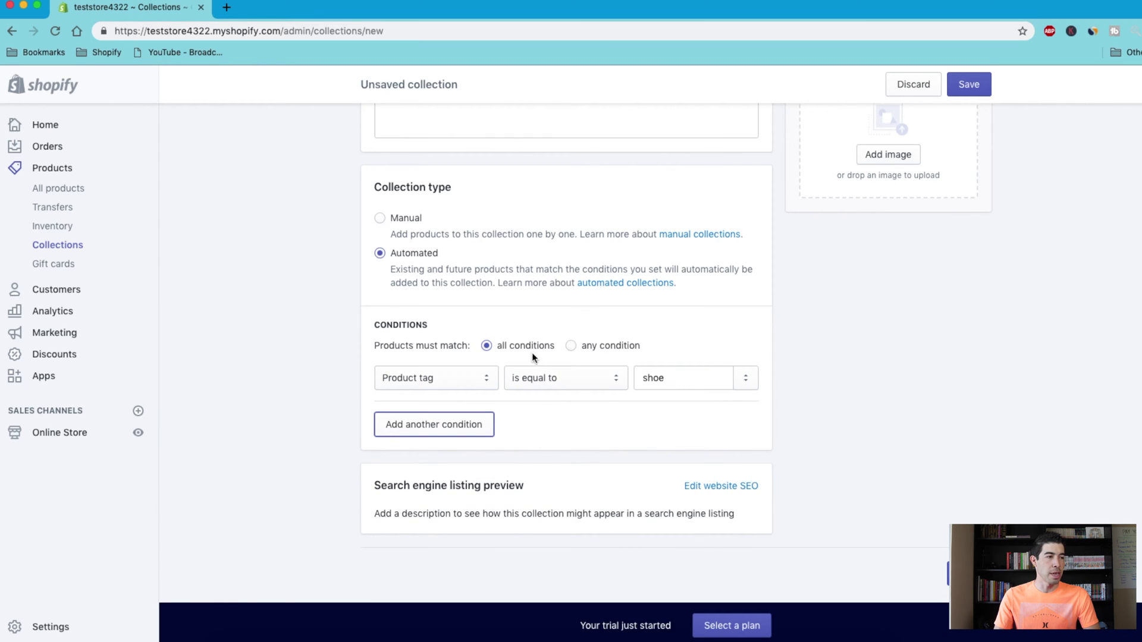
{"action": "scroll", "coordinate": [686, 456], "scroll_direction": "down", "scroll_amount": 1}
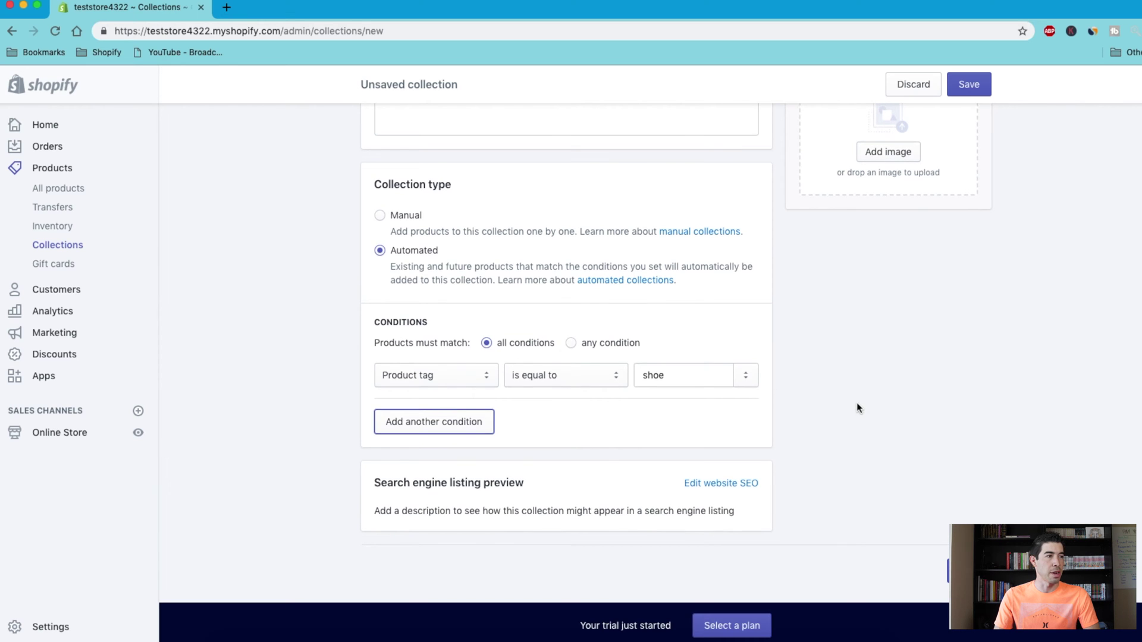
{"action": "scroll", "coordinate": [805, 399], "scroll_direction": "up", "scroll_amount": 10}
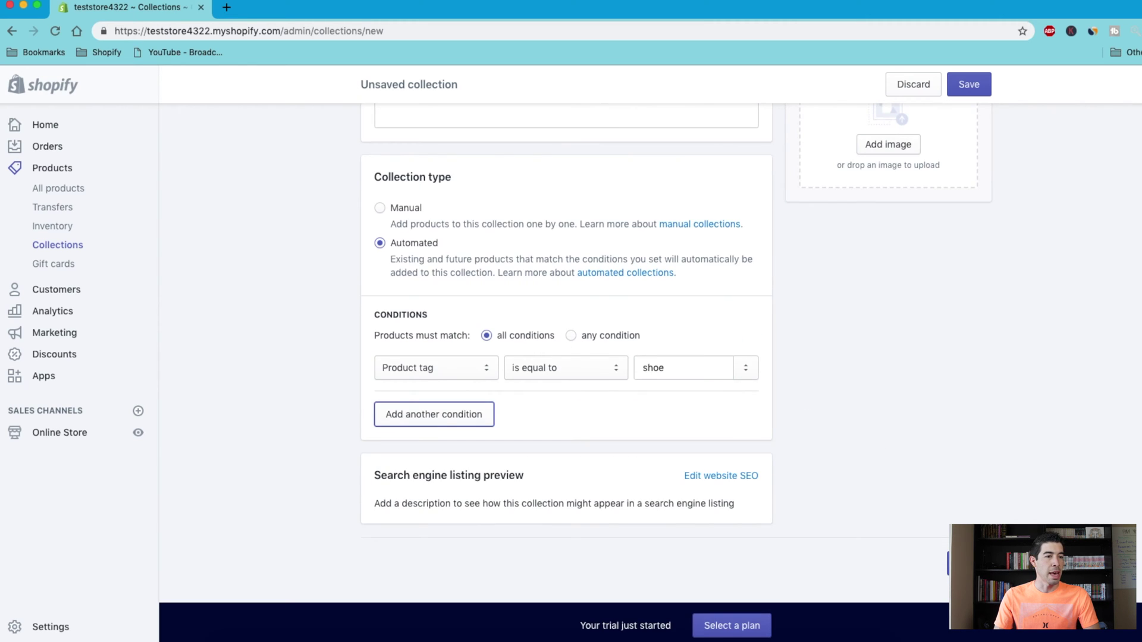
{"action": "left_click", "coordinate": [968, 84]}
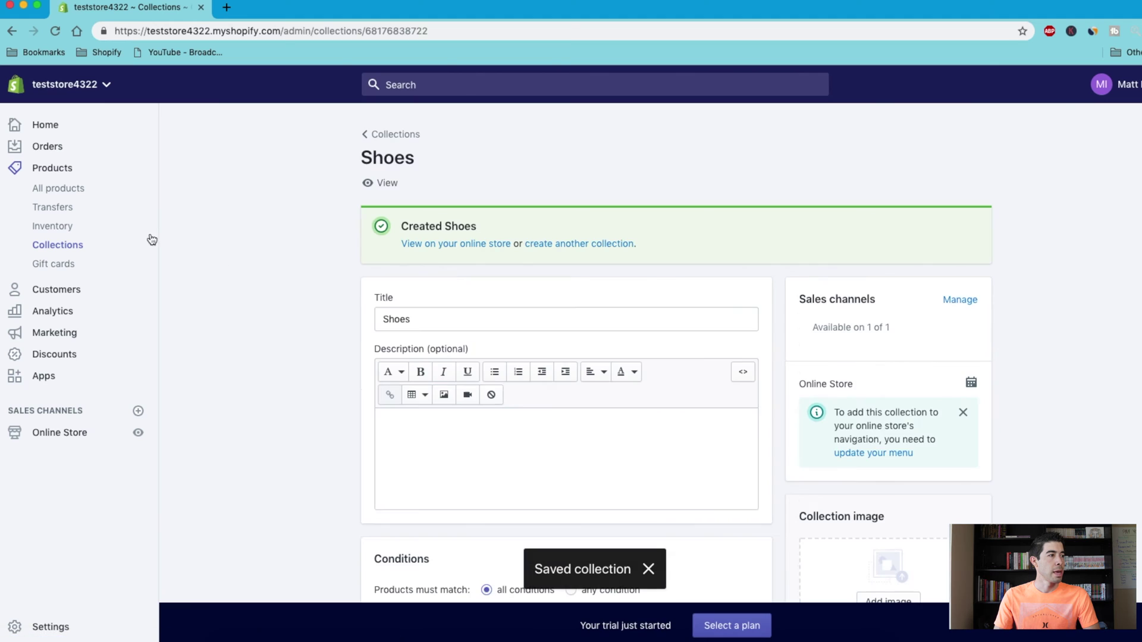
In the full product list, select the 2019 Casual Shoes, 2019 Sport Running Shoes and Casual Shoes Men products.
{"action": "left_click", "coordinate": [52, 188]}
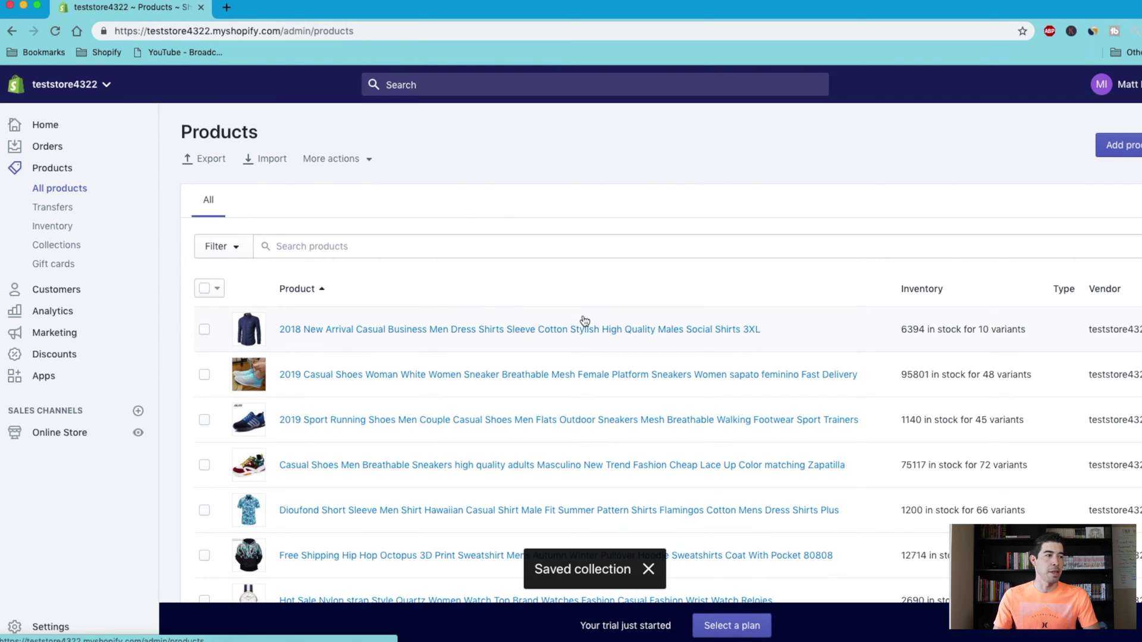
{"action": "scroll", "coordinate": [357, 345], "scroll_direction": "down", "scroll_amount": 1}
{"action": "scroll", "coordinate": [338, 376], "scroll_direction": "down", "scroll_amount": 1}
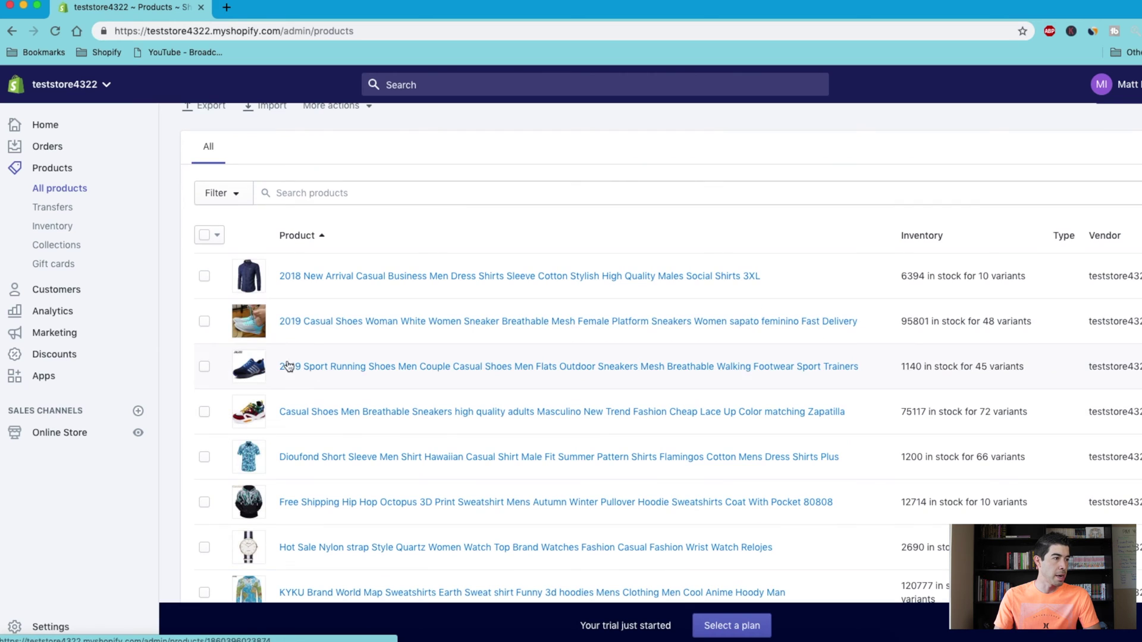
{"action": "left_click", "coordinate": [204, 322]}
{"action": "left_click", "coordinate": [204, 367]}
{"action": "left_click", "coordinate": [204, 412]}
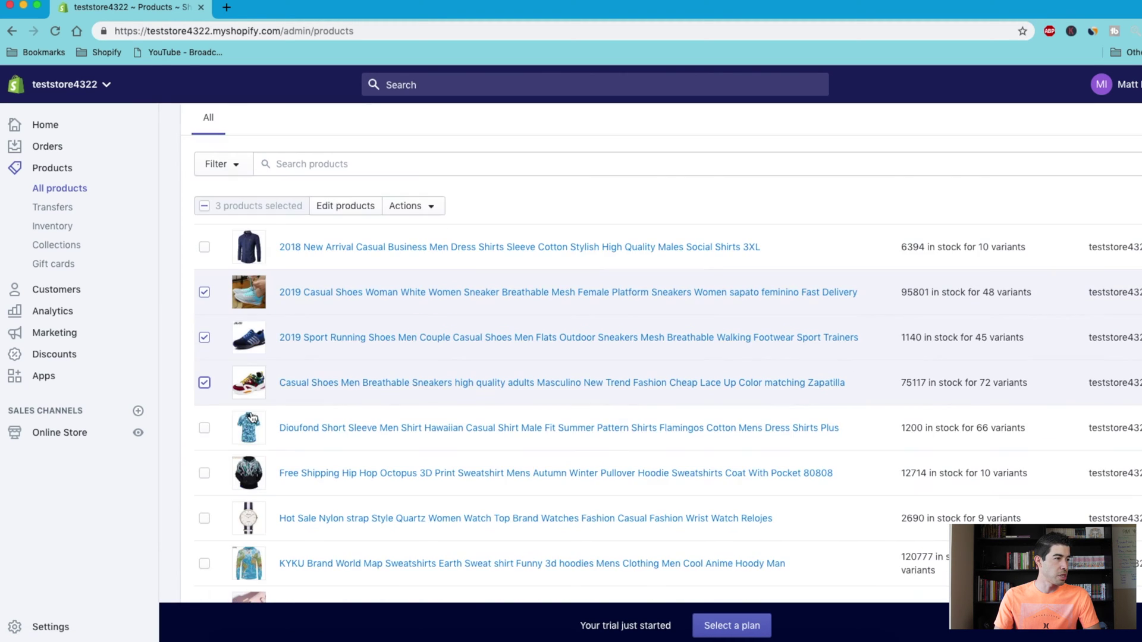
Add the NORTHMARCH shoes, QWEDF leather shoes and Summer White Sneakers to the product selection.
{"action": "scroll", "coordinate": [250, 419], "scroll_direction": "down", "scroll_amount": 2}
{"action": "scroll", "coordinate": [250, 420], "scroll_direction": "down", "scroll_amount": 8}
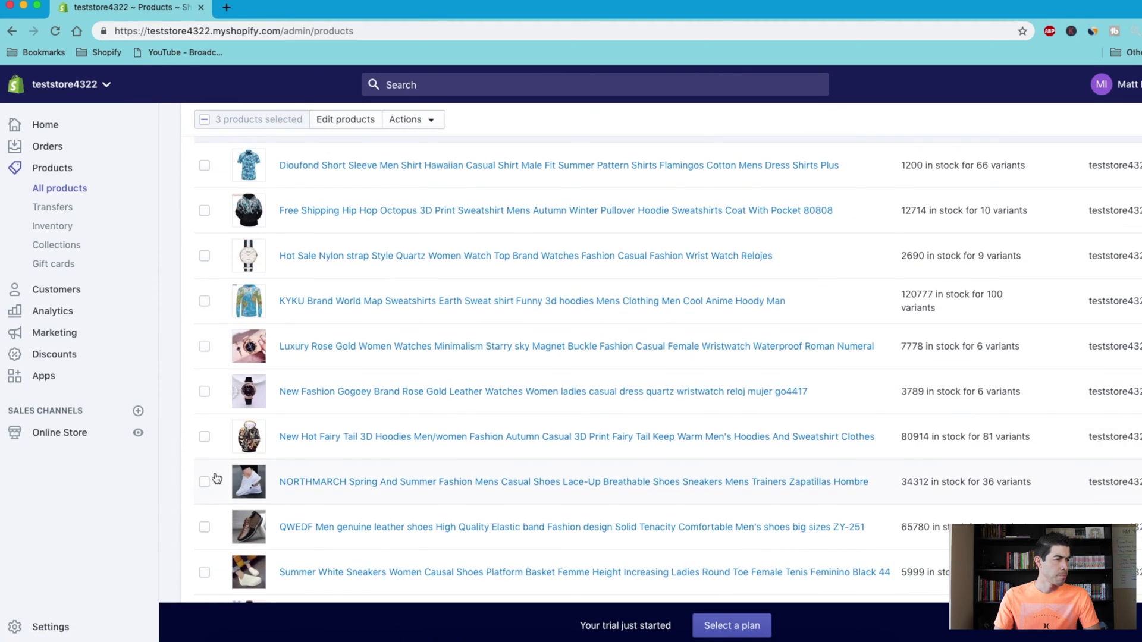
{"action": "left_click", "coordinate": [206, 528]}
{"action": "scroll", "coordinate": [207, 531], "scroll_direction": "down", "scroll_amount": 5}
{"action": "left_click", "coordinate": [207, 423]}
{"action": "scroll", "coordinate": [309, 434], "scroll_direction": "up", "scroll_amount": 1}
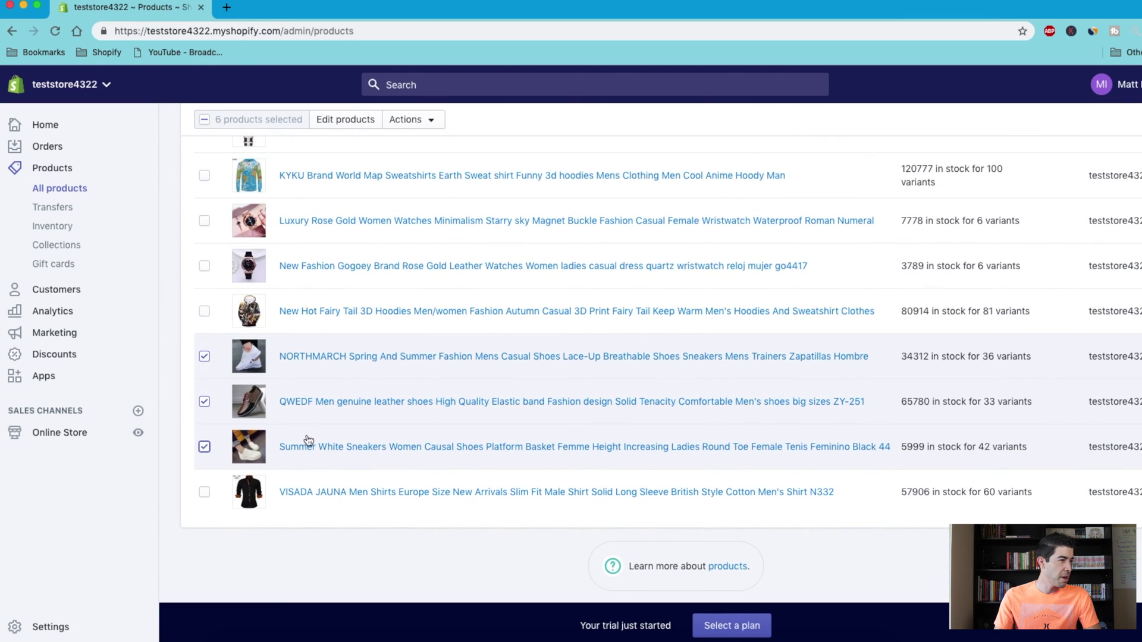
Add the tag "shoe" to the selected shoe products and apply the change.
{"action": "scroll", "coordinate": [285, 416], "scroll_direction": "up", "scroll_amount": 8}
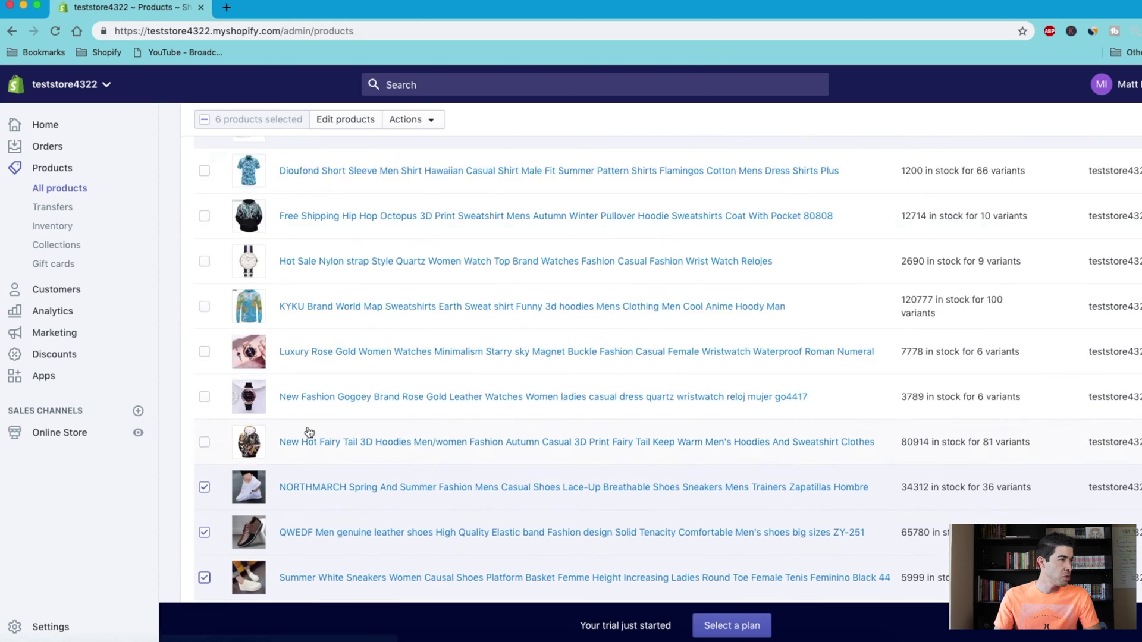
{"action": "scroll", "coordinate": [295, 238], "scroll_direction": "up", "scroll_amount": 8}
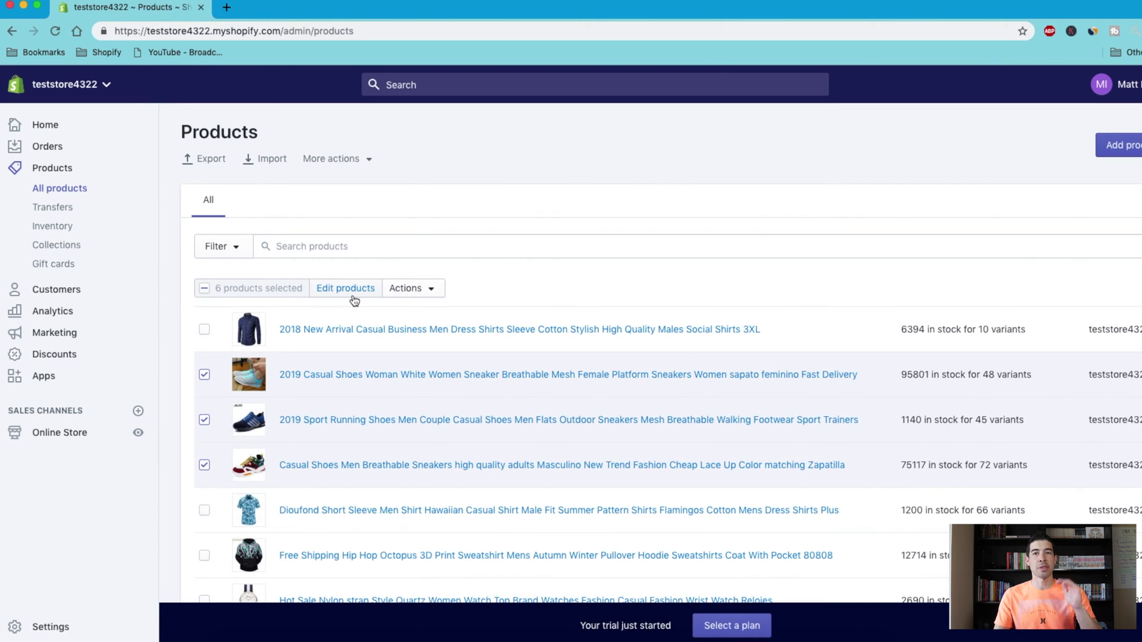
{"action": "left_click", "coordinate": [416, 290]}
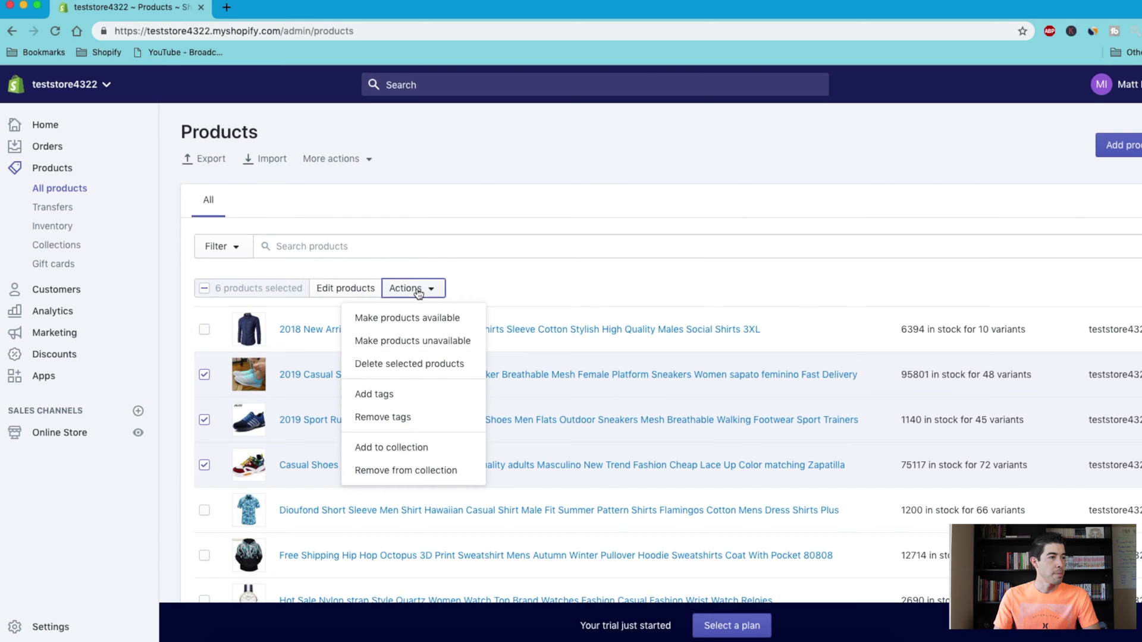
{"action": "left_click", "coordinate": [396, 395]}
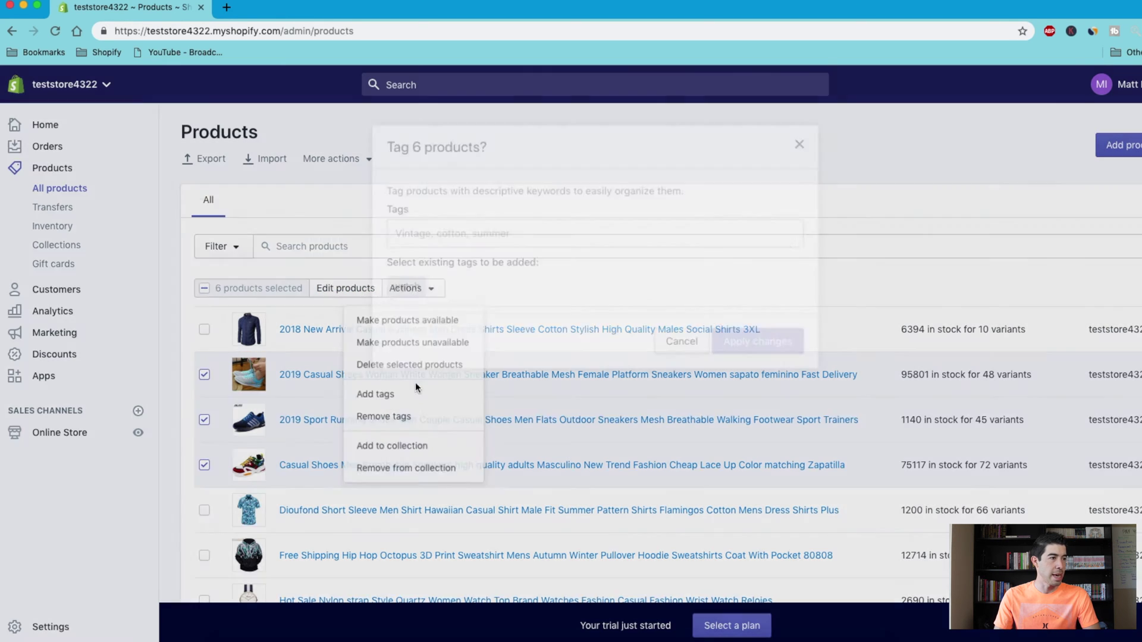
{"action": "left_click", "coordinate": [471, 240]}
{"action": "type", "text": "shoe"}
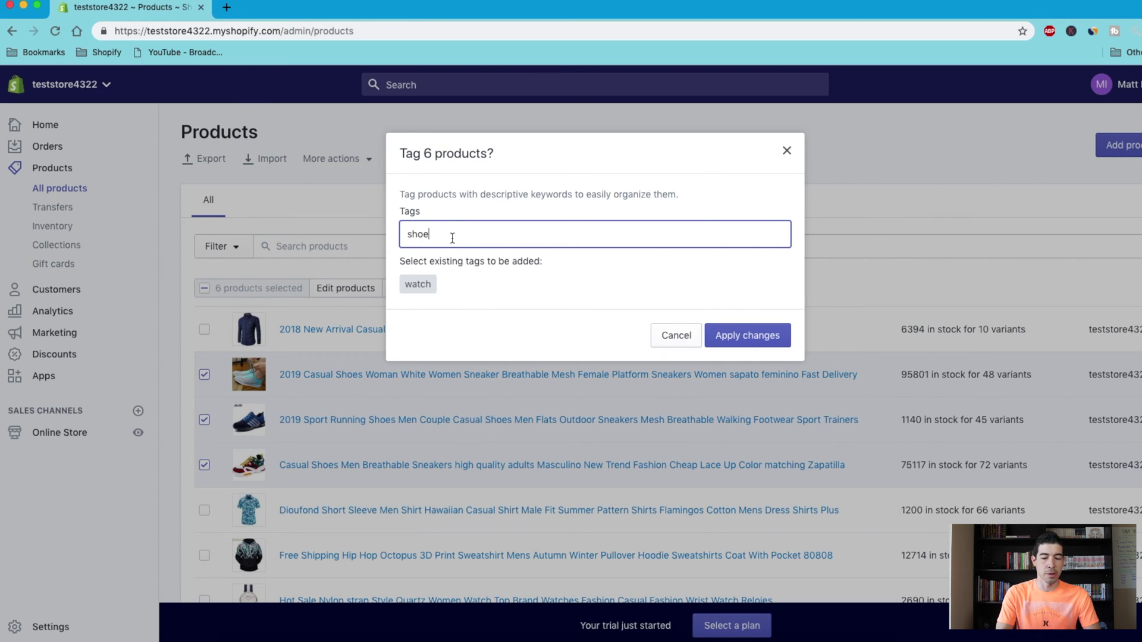
{"action": "key", "text": "Return"}
{"action": "left_click", "coordinate": [757, 359]}
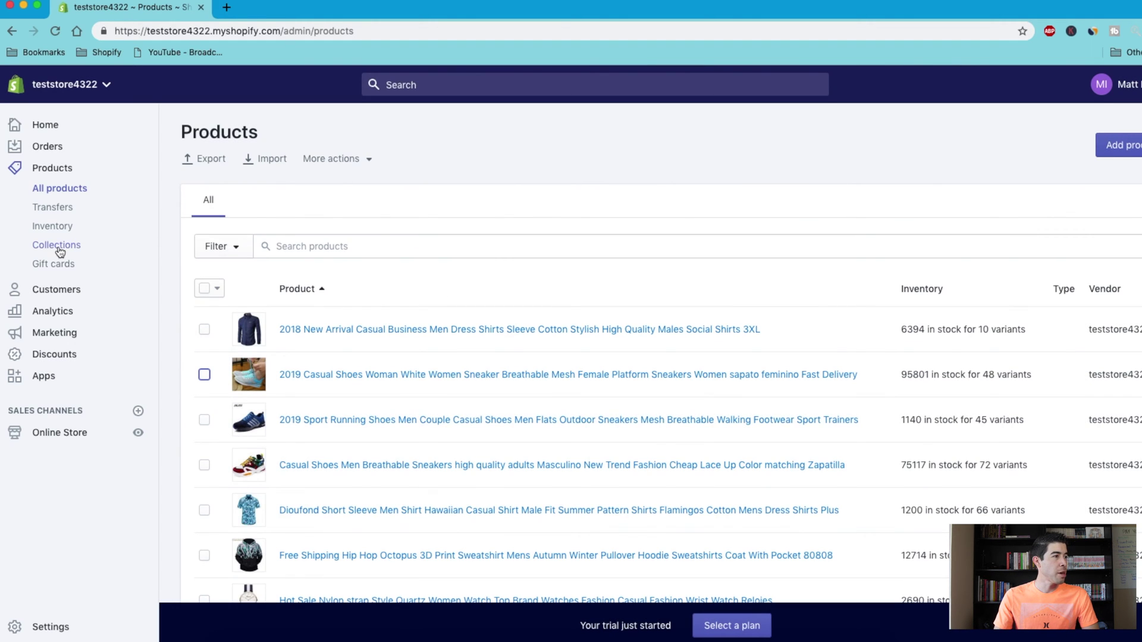
Rename the Shoes collection to "Shop Shoes", save it and return to the collections list.
{"action": "left_click", "coordinate": [59, 252]}
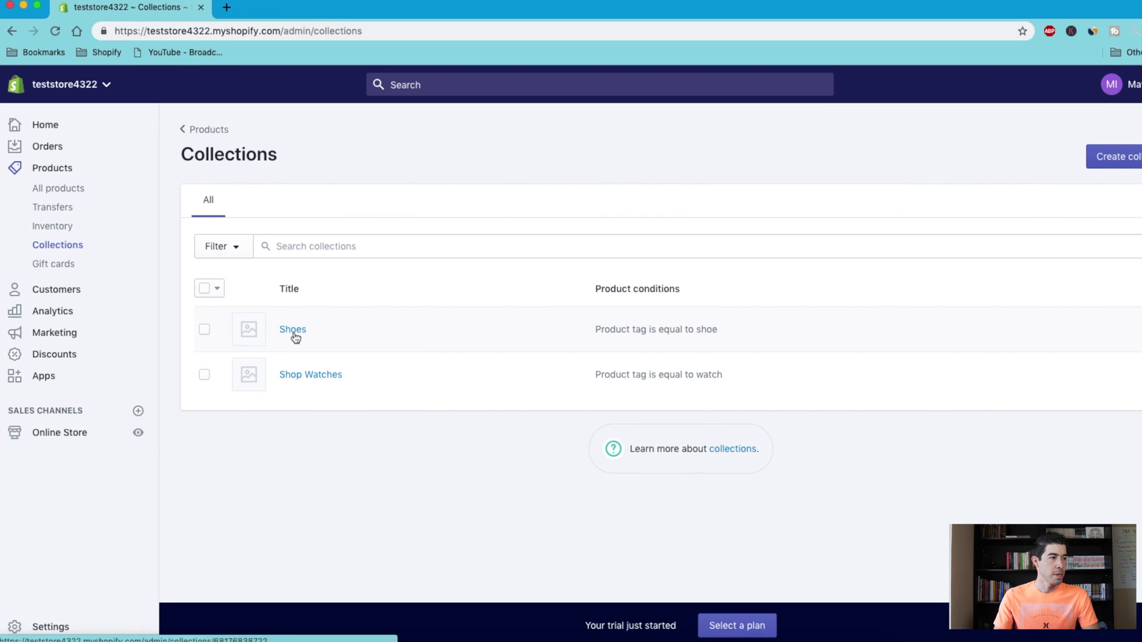
{"action": "left_click", "coordinate": [294, 334]}
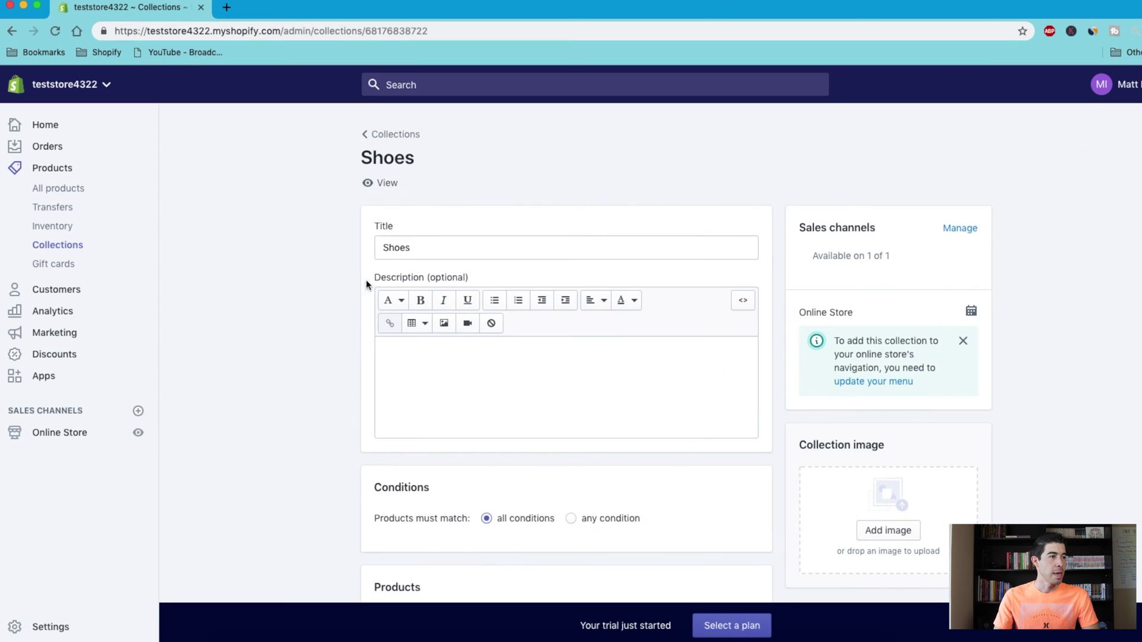
{"action": "left_click", "coordinate": [386, 247]}
{"action": "type", "text": "Sho"}
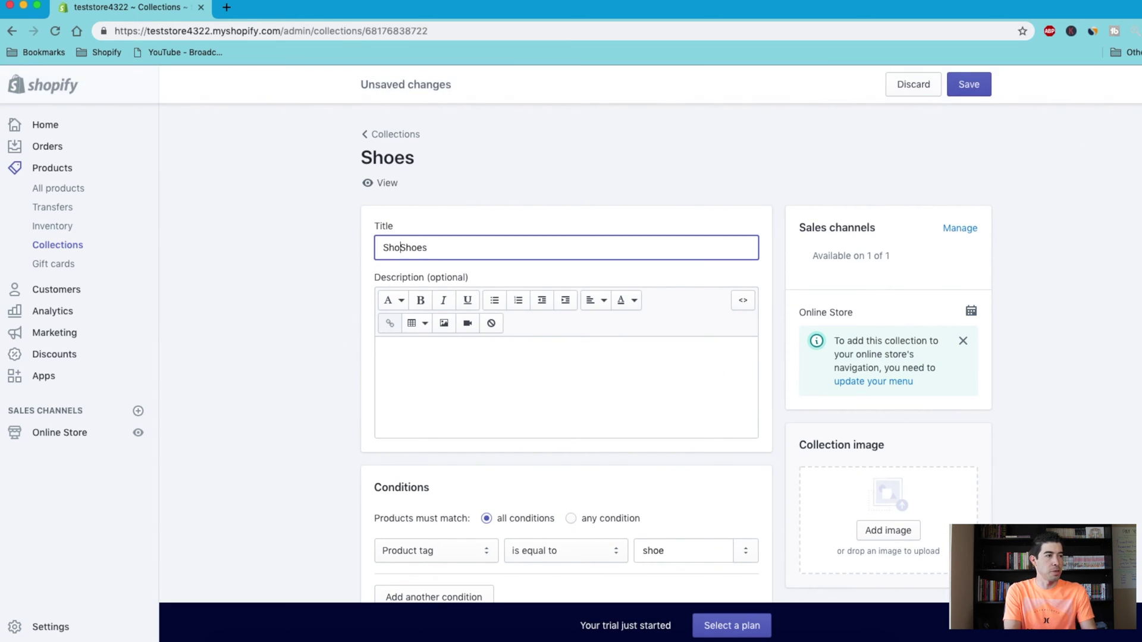
{"action": "type", "text": "e"}
{"action": "key", "text": "BackSpace"}
{"action": "key", "text": "BackSpace"}
{"action": "type", "text": "o"}
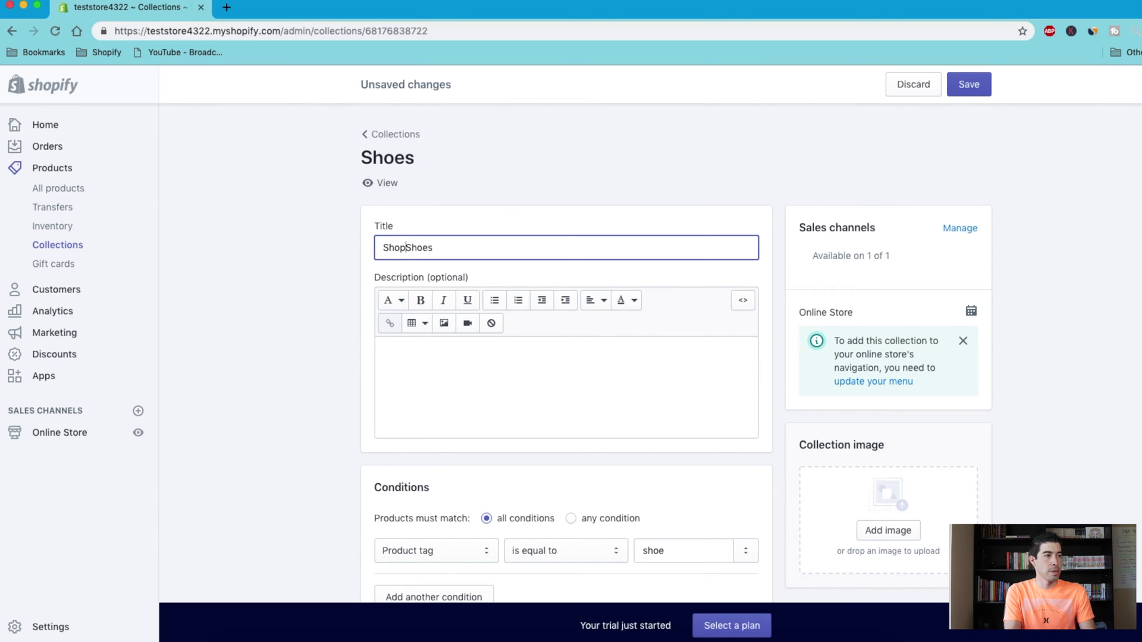
{"action": "type", "text": "p"}
{"action": "scroll", "coordinate": [507, 349], "scroll_direction": "down", "scroll_amount": 3}
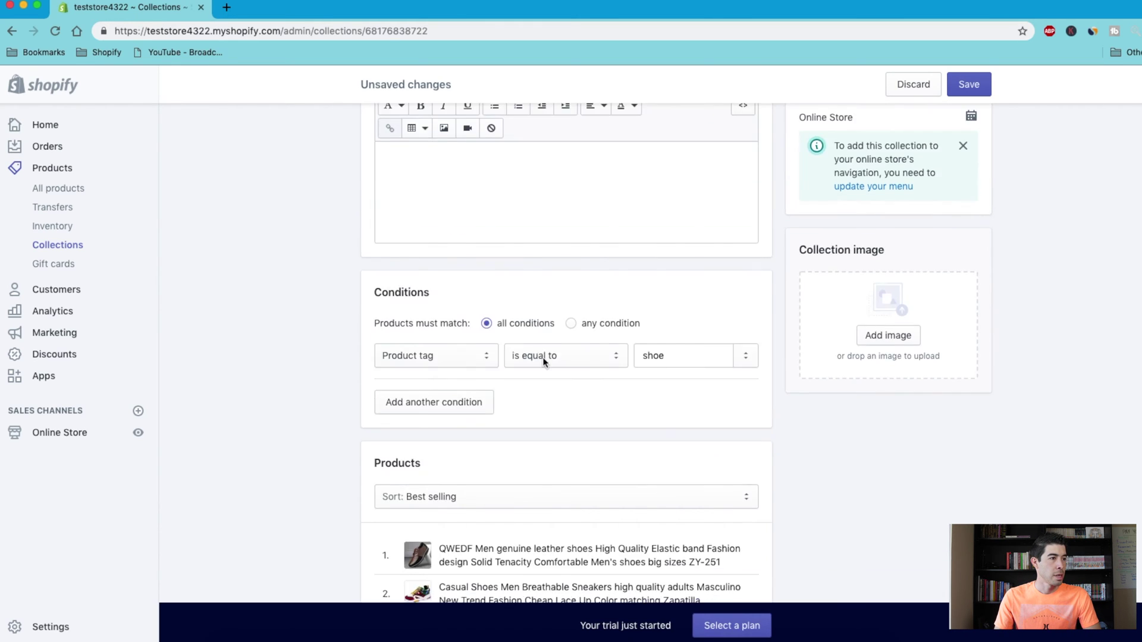
{"action": "scroll", "coordinate": [540, 355], "scroll_direction": "down", "scroll_amount": 5}
{"action": "key", "text": "super+s"}
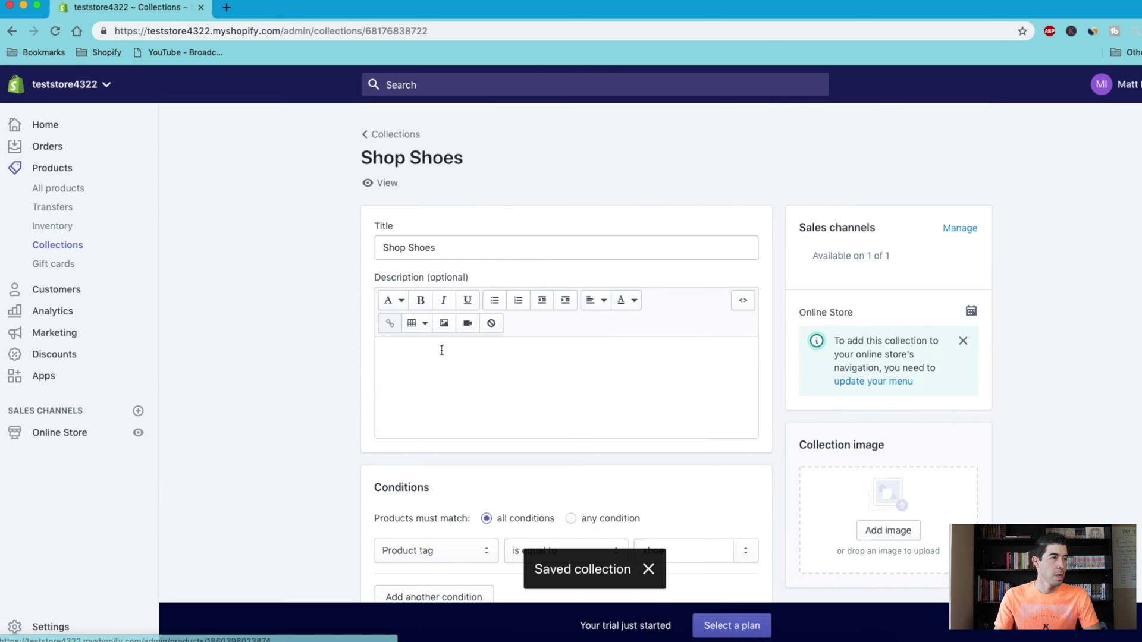
{"action": "left_click", "coordinate": [396, 134]}
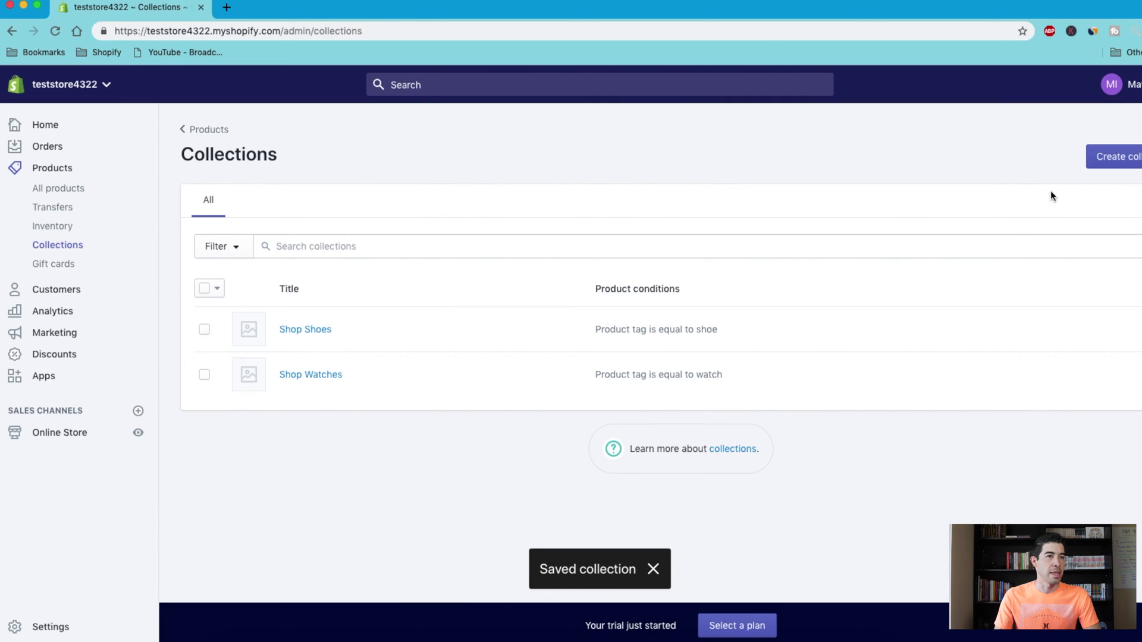
Start a new collection and title it "Men's Shoes".
{"action": "left_click", "coordinate": [1114, 157]}
{"action": "left_click", "coordinate": [479, 202]}
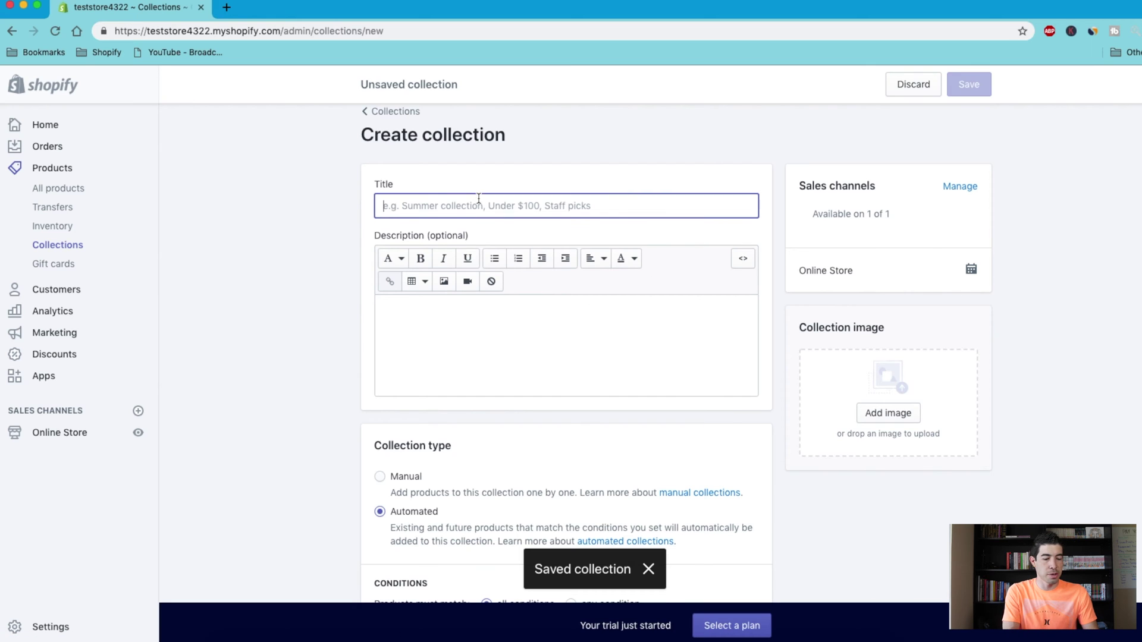
{"action": "type", "text": "Men's Shoes"}
{"action": "left_click", "coordinate": [300, 449]}
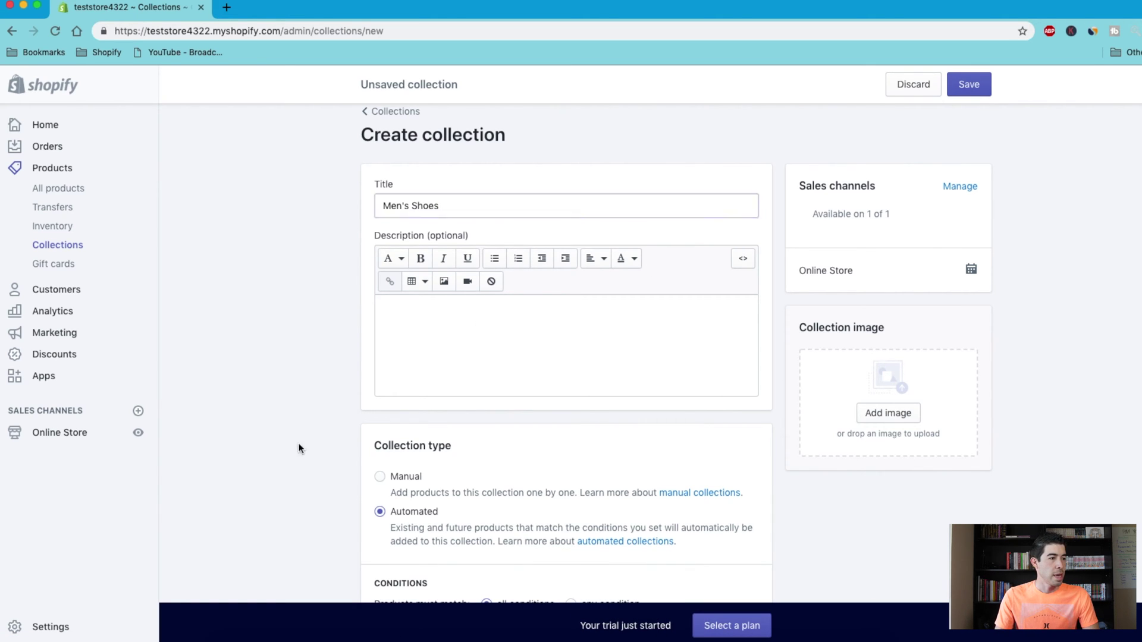
Require products to match all conditions, with one product tag equal to "men" and another equal to "shoe".
{"action": "scroll", "coordinate": [459, 430], "scroll_direction": "down", "scroll_amount": 3}
{"action": "scroll", "coordinate": [459, 430], "scroll_direction": "down", "scroll_amount": 1}
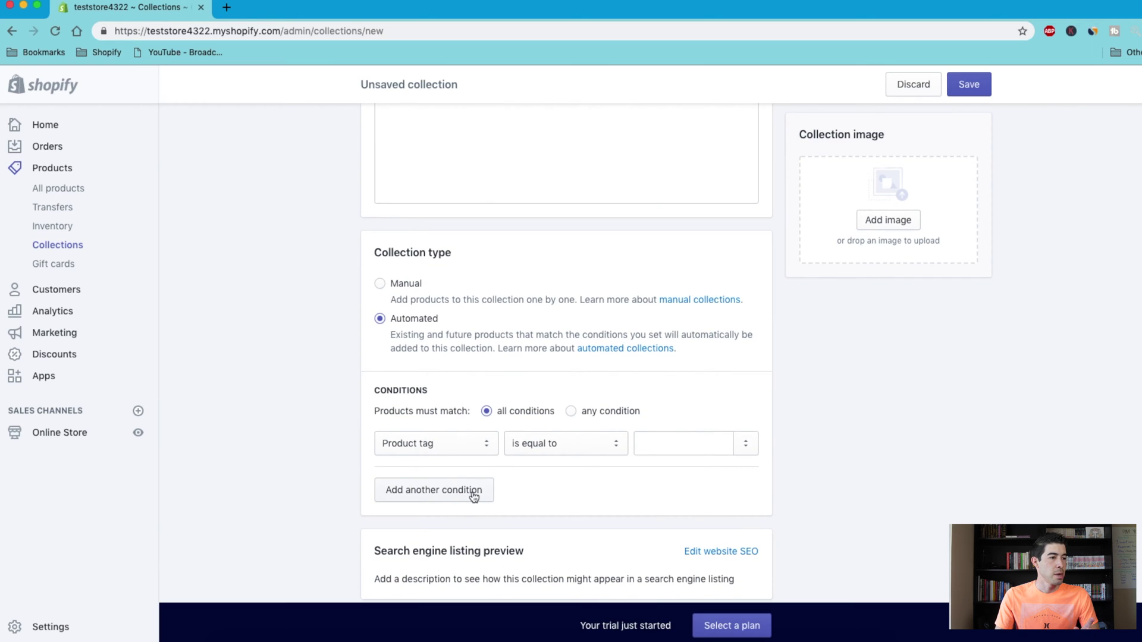
{"action": "left_click", "coordinate": [577, 412]}
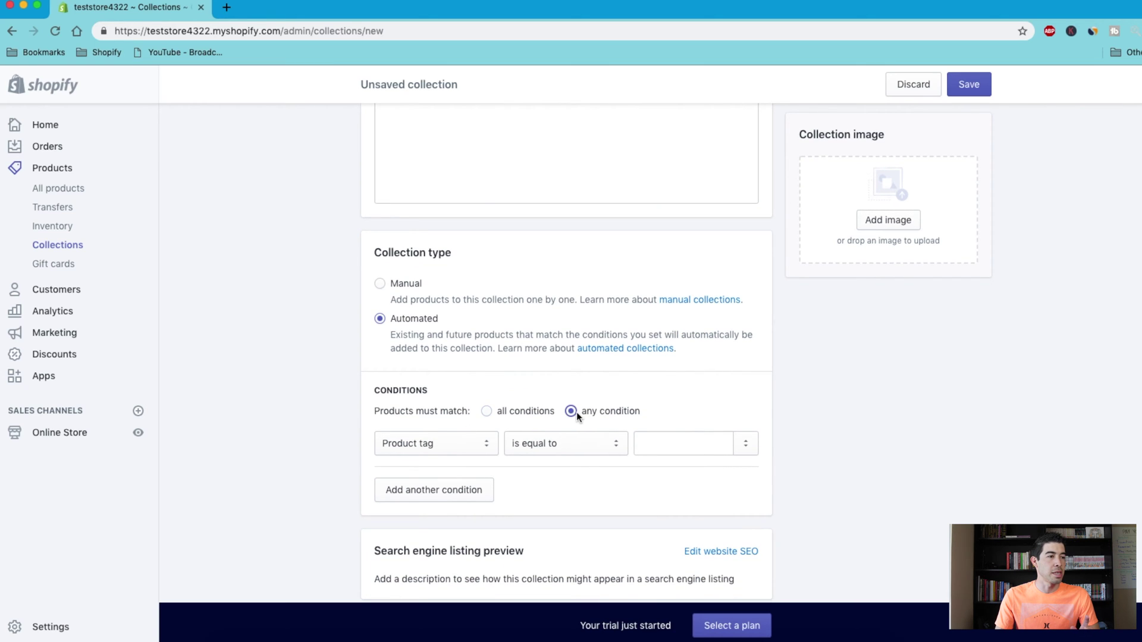
{"action": "left_click", "coordinate": [486, 411]}
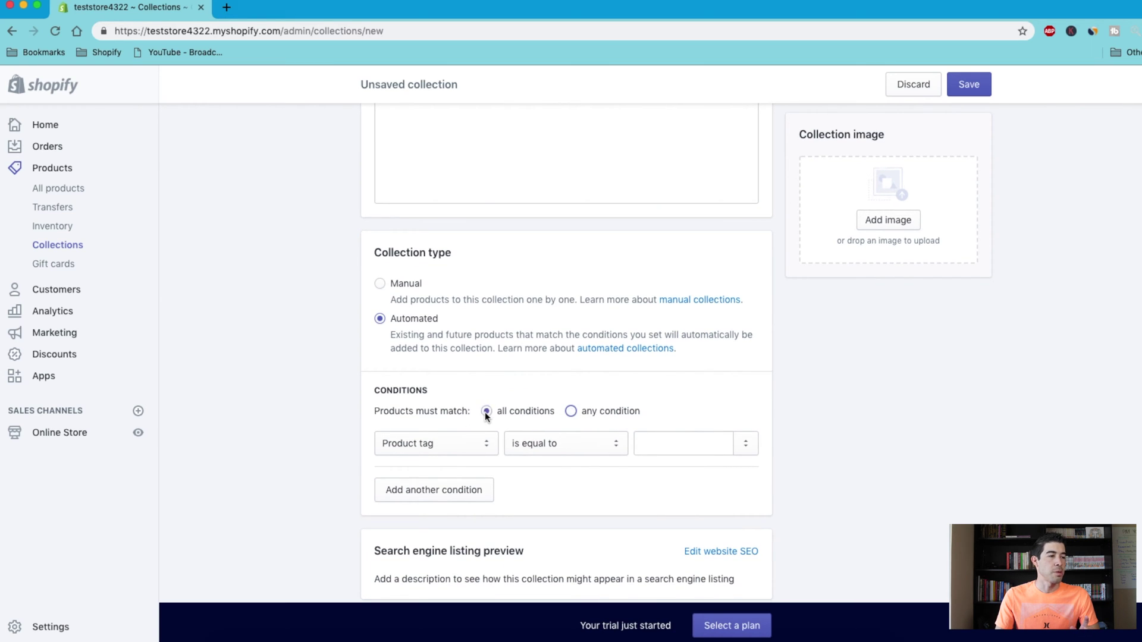
{"action": "left_click", "coordinate": [467, 488]}
{"action": "left_click", "coordinate": [657, 441]}
{"action": "type", "text": "men"}
{"action": "left_click", "coordinate": [671, 493]}
{"action": "type", "text": "shoe"}
{"action": "left_click", "coordinate": [824, 465]}
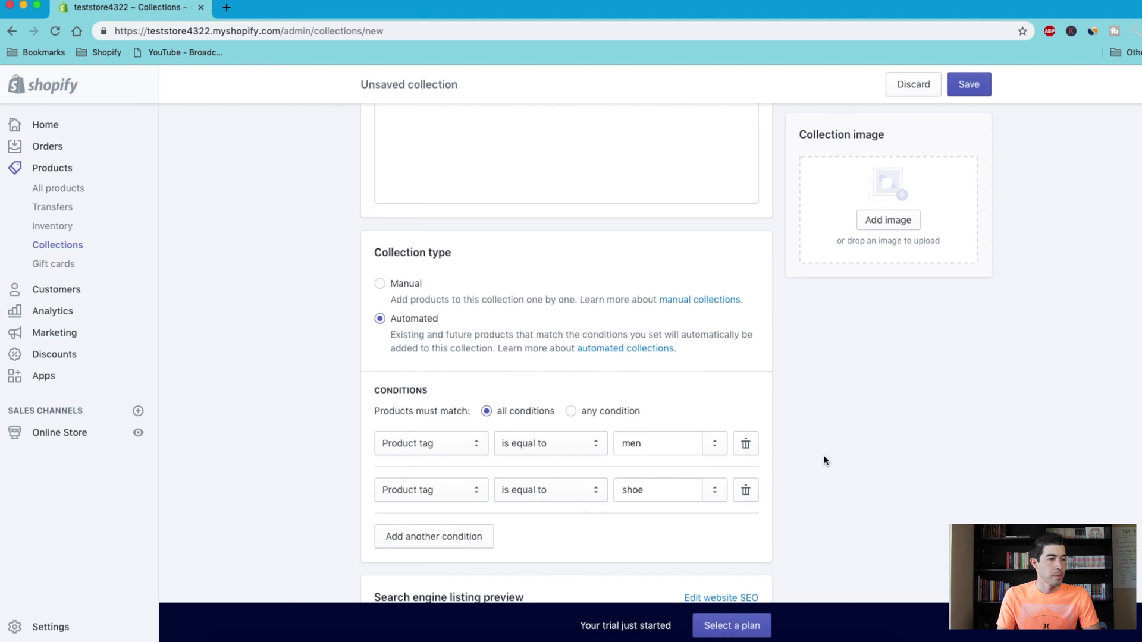
Save the Men's Shoes collection and return to the collections list.
{"action": "scroll", "coordinate": [825, 454], "scroll_direction": "down", "scroll_amount": 1}
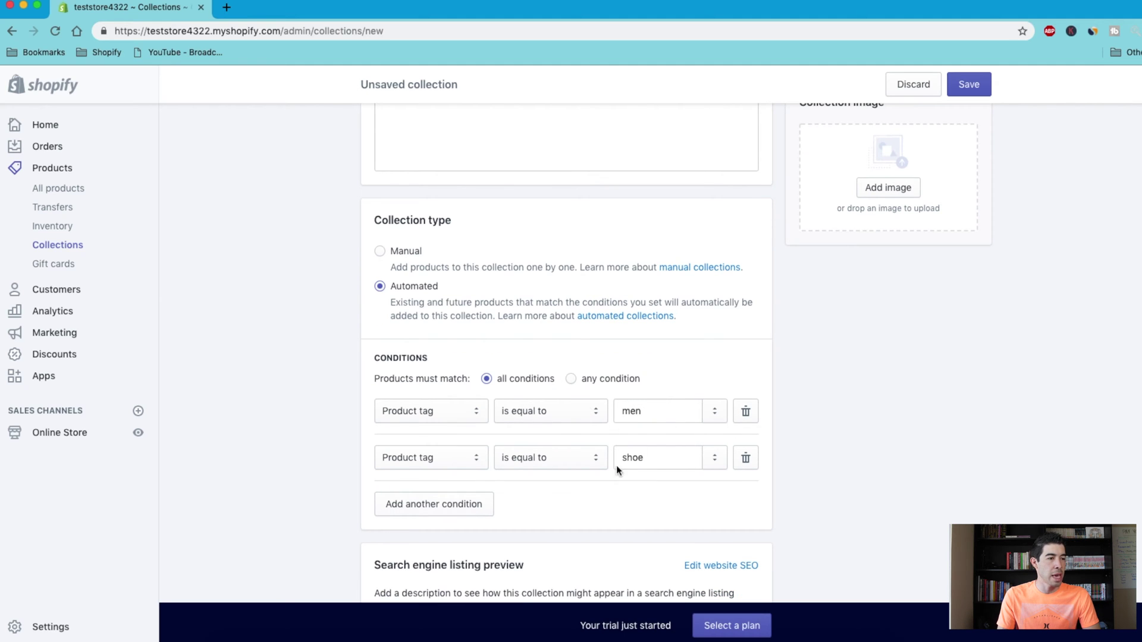
{"action": "scroll", "coordinate": [671, 480], "scroll_direction": "down", "scroll_amount": 1}
{"action": "scroll", "coordinate": [597, 451], "scroll_direction": "up", "scroll_amount": 5}
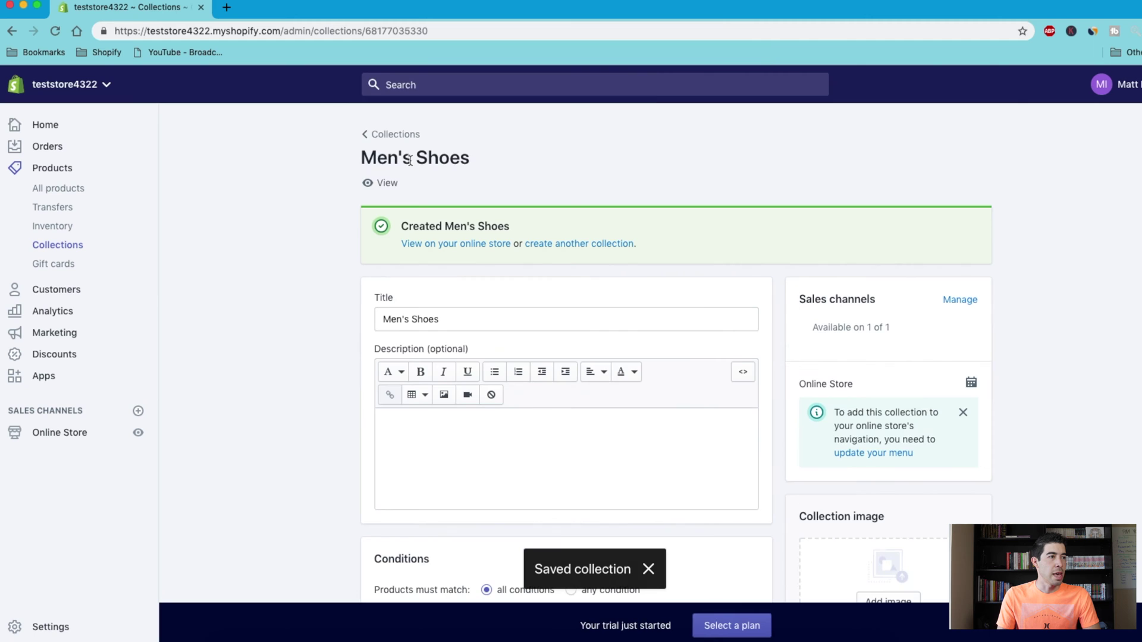
{"action": "left_click", "coordinate": [395, 135]}
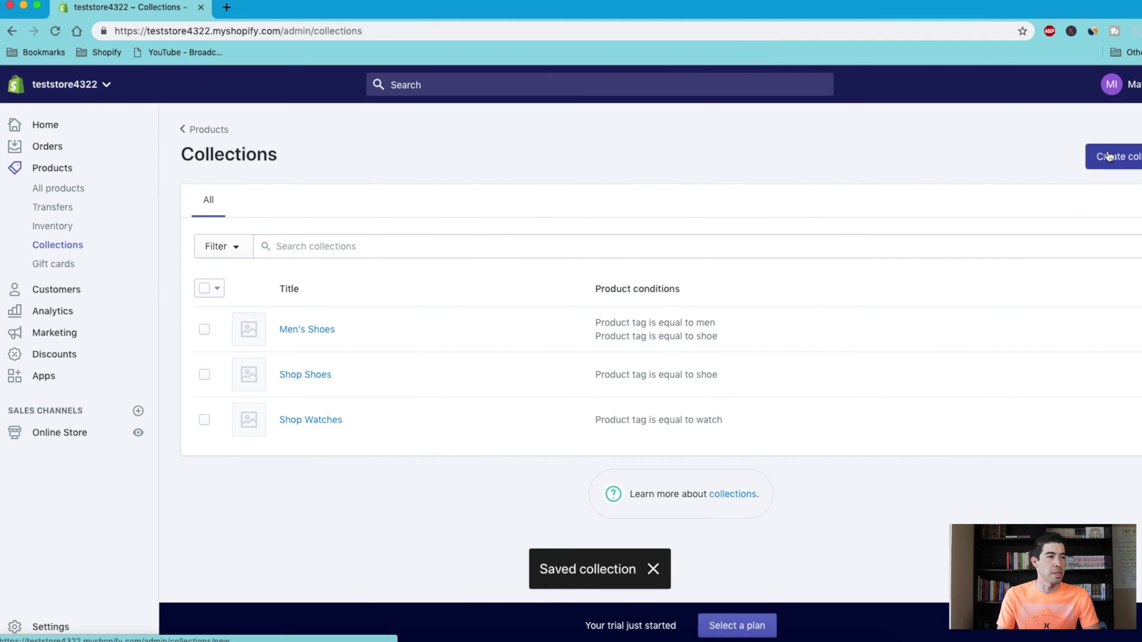
Start another new collection and title it "Women's Shoes".
{"action": "left_click", "coordinate": [1113, 156]}
{"action": "left_click", "coordinate": [616, 217]}
{"action": "type", "text": "Wo"}
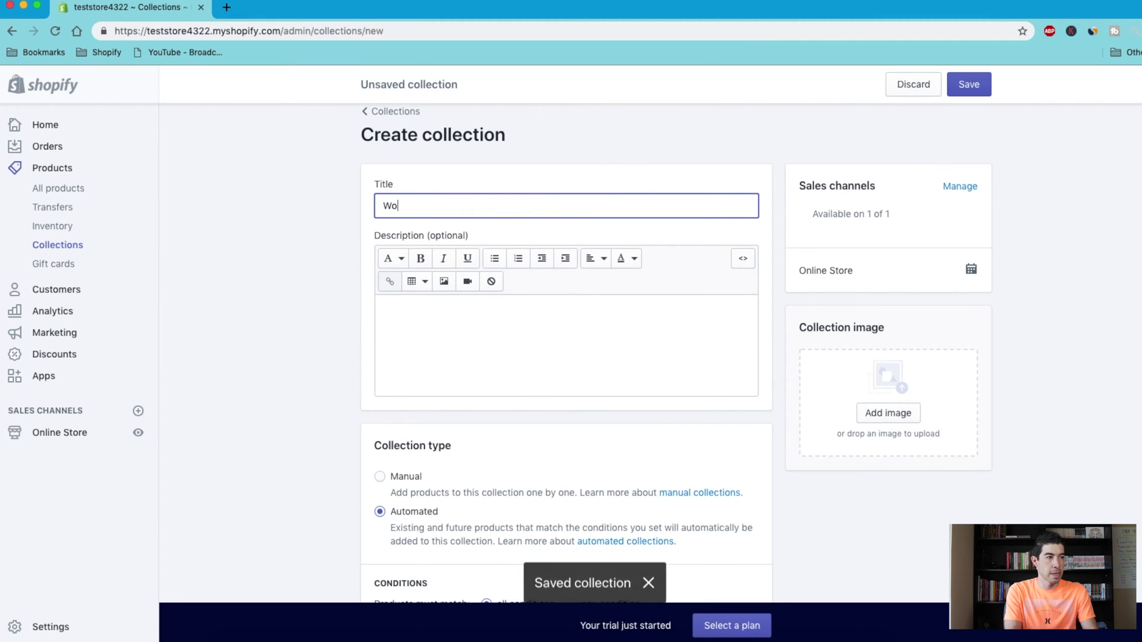
{"action": "type", "text": "men's Shoes"}
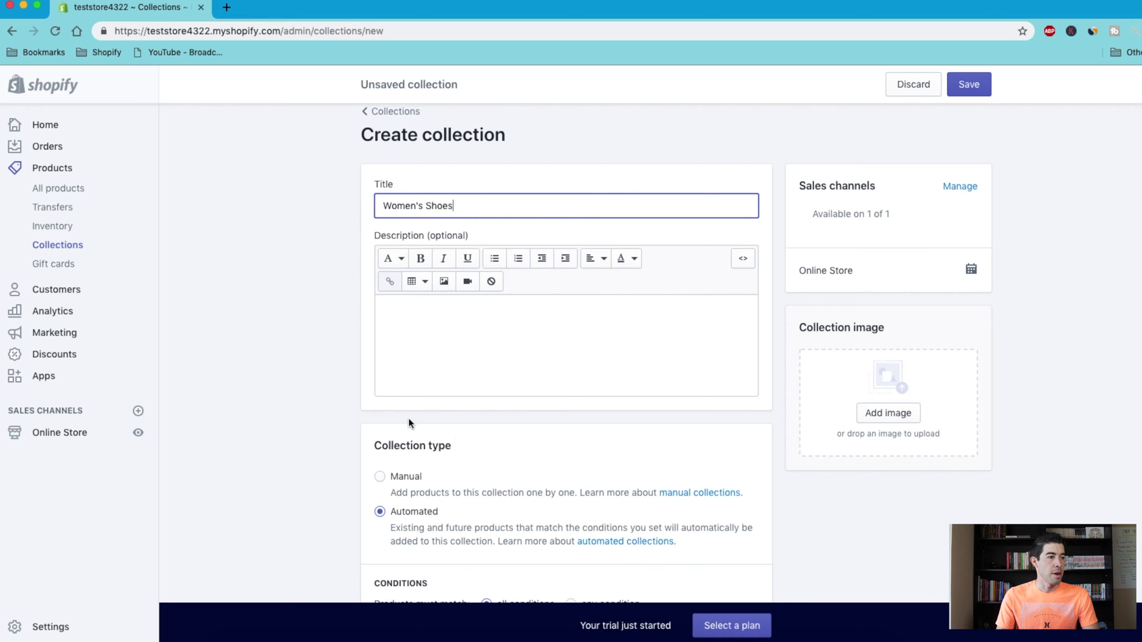
Add conditions for product tags equal to "women" and "shoe", and save the Women's Shoes collection.
{"action": "scroll", "coordinate": [409, 423], "scroll_direction": "down", "scroll_amount": 5}
{"action": "left_click", "coordinate": [472, 532]}
{"action": "left_click", "coordinate": [664, 483]}
{"action": "type", "text": "women"}
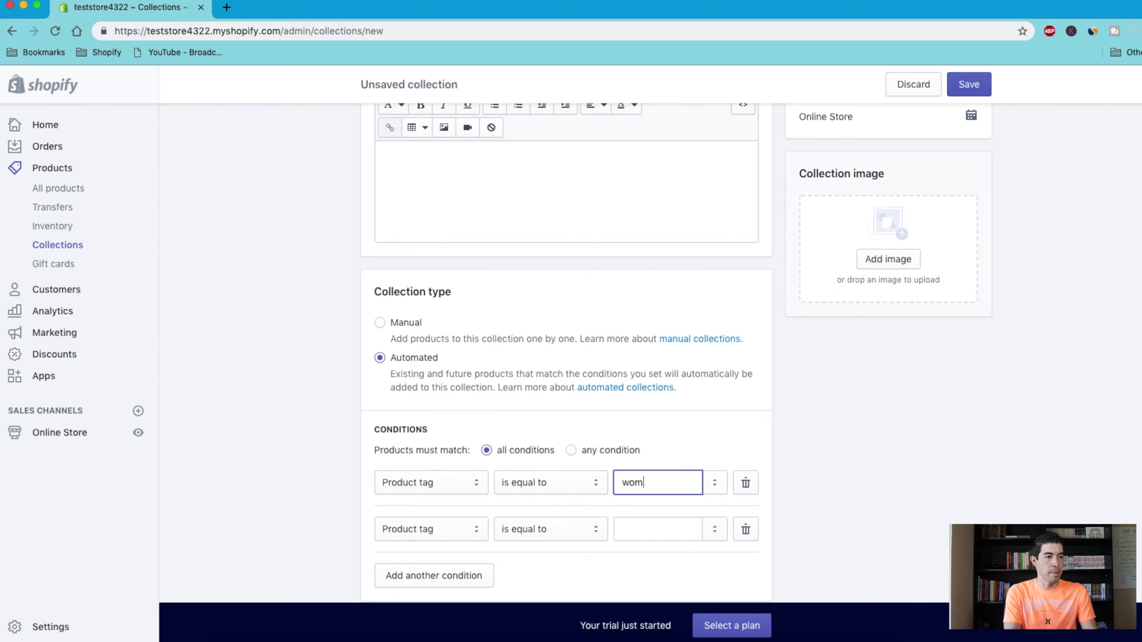
{"action": "left_click", "coordinate": [660, 527]}
{"action": "type", "text": "shoe"}
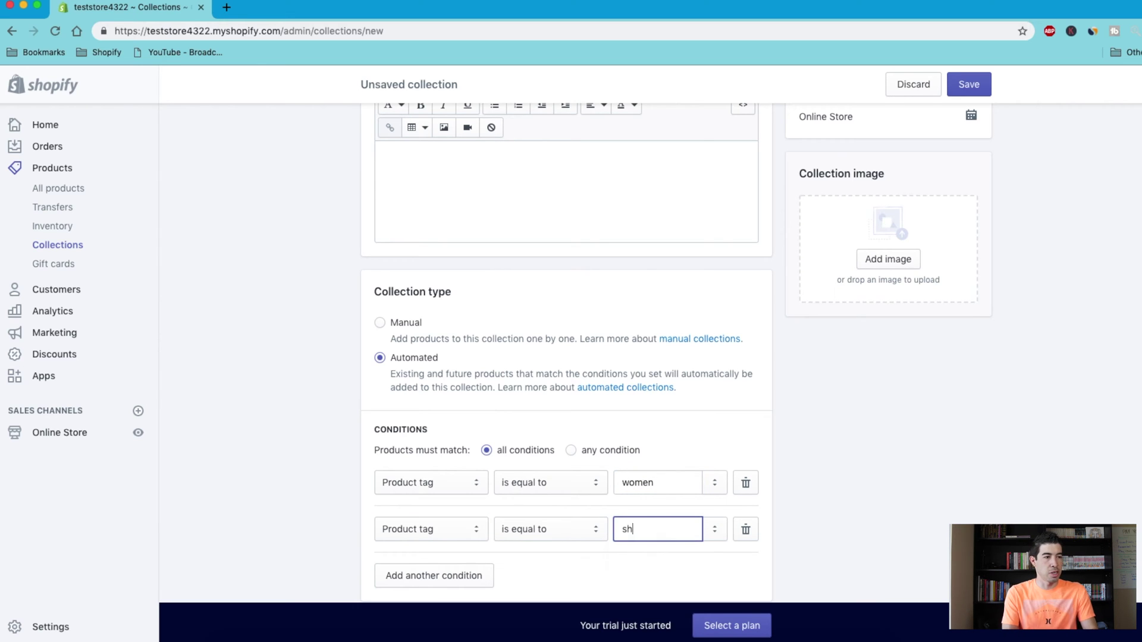
{"action": "scroll", "coordinate": [792, 505], "scroll_direction": "down", "scroll_amount": 5}
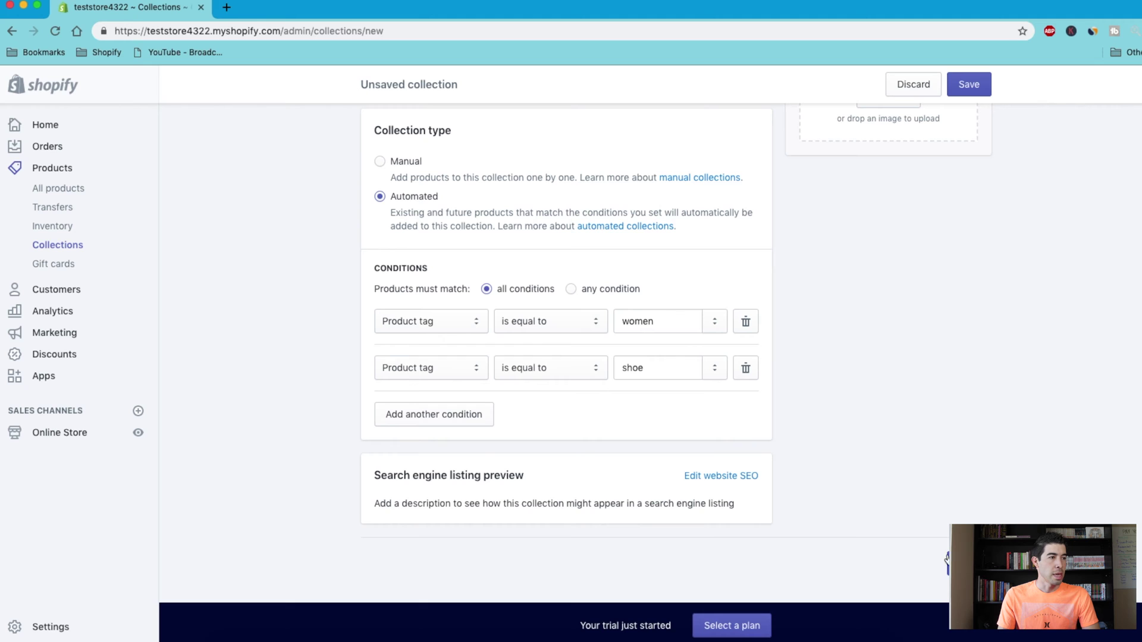
{"action": "key", "text": "Return"}
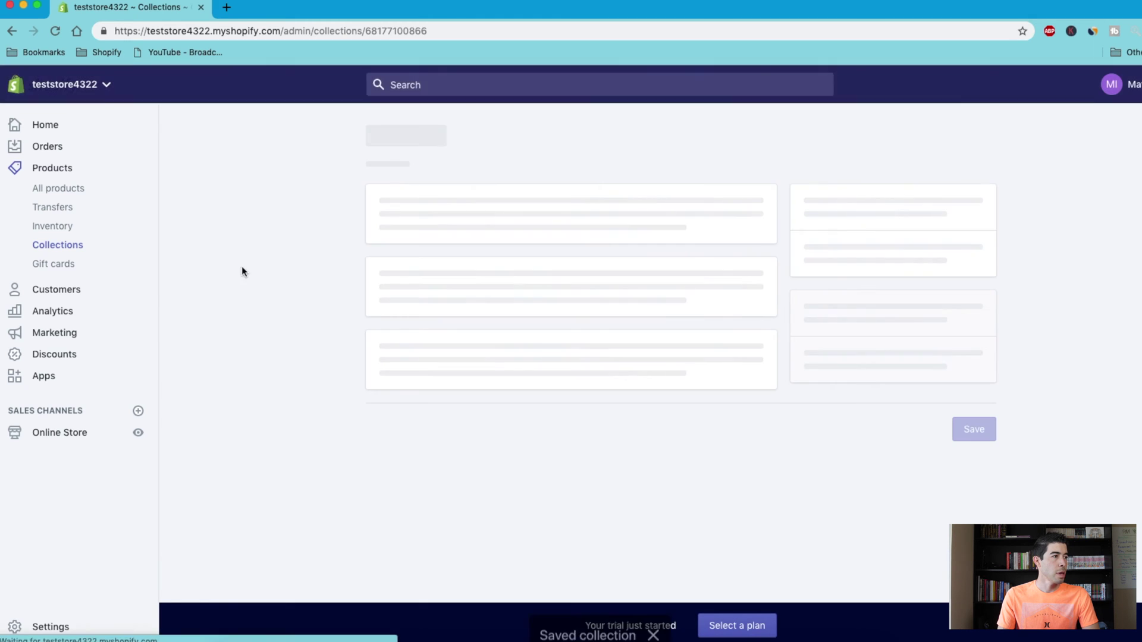
In the full product list, select the 2019 Sport Running Shoes, Casual Shoes Men and 2019 Casual Shoes Woman products.
{"action": "left_click", "coordinate": [76, 188]}
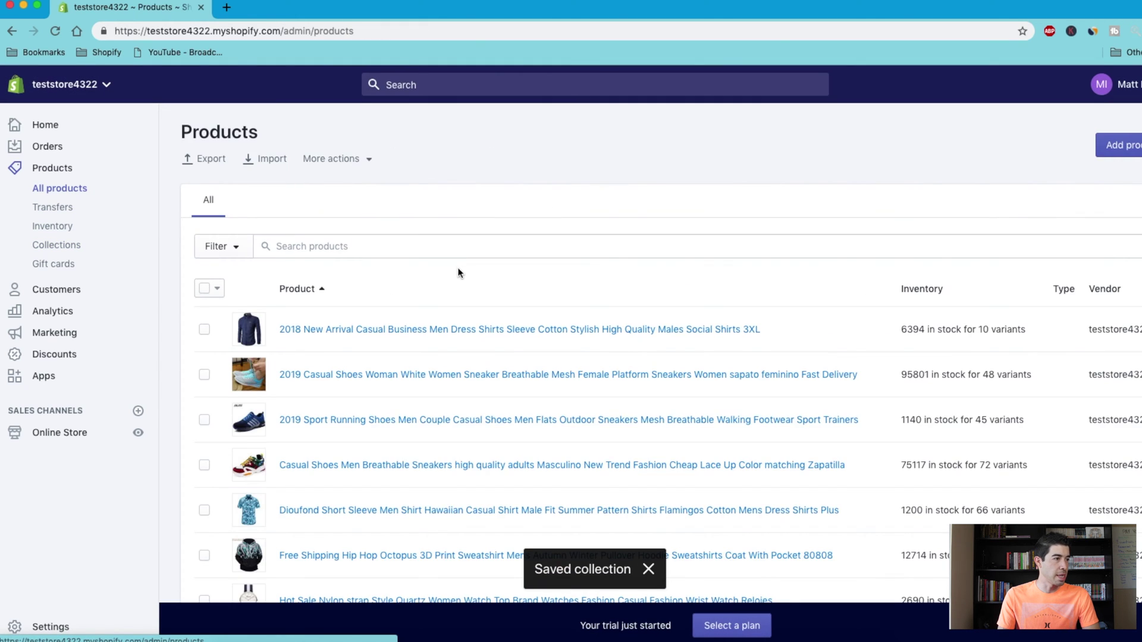
{"action": "scroll", "coordinate": [395, 292], "scroll_direction": "down", "scroll_amount": 1}
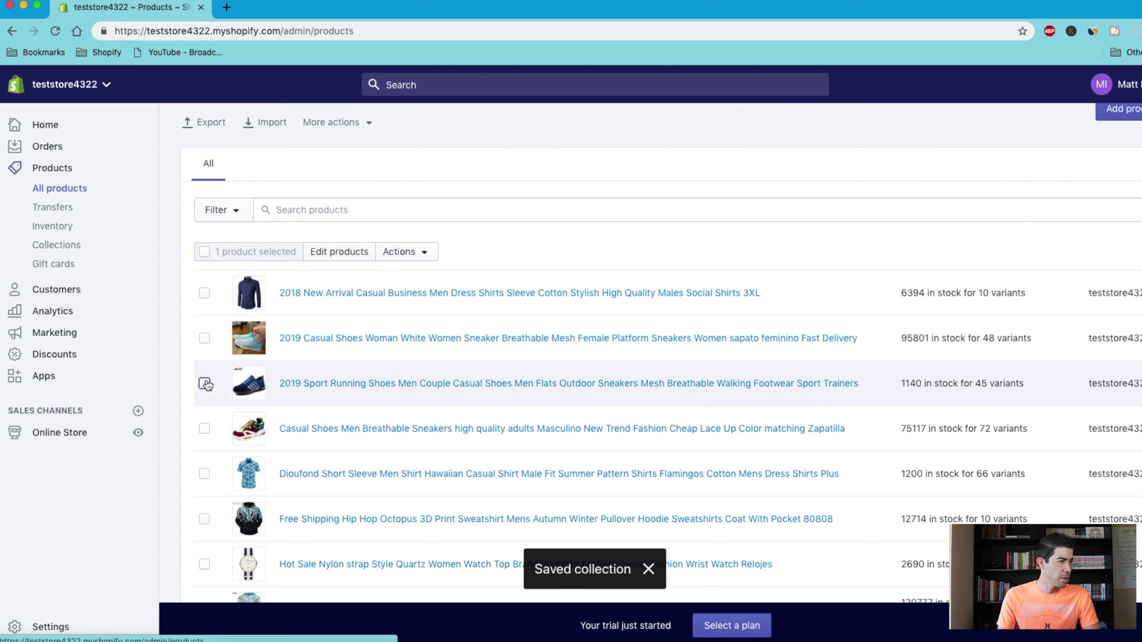
{"action": "left_click", "coordinate": [204, 384]}
{"action": "left_click", "coordinate": [204, 429]}
{"action": "scroll", "coordinate": [220, 429], "scroll_direction": "down", "scroll_amount": 1}
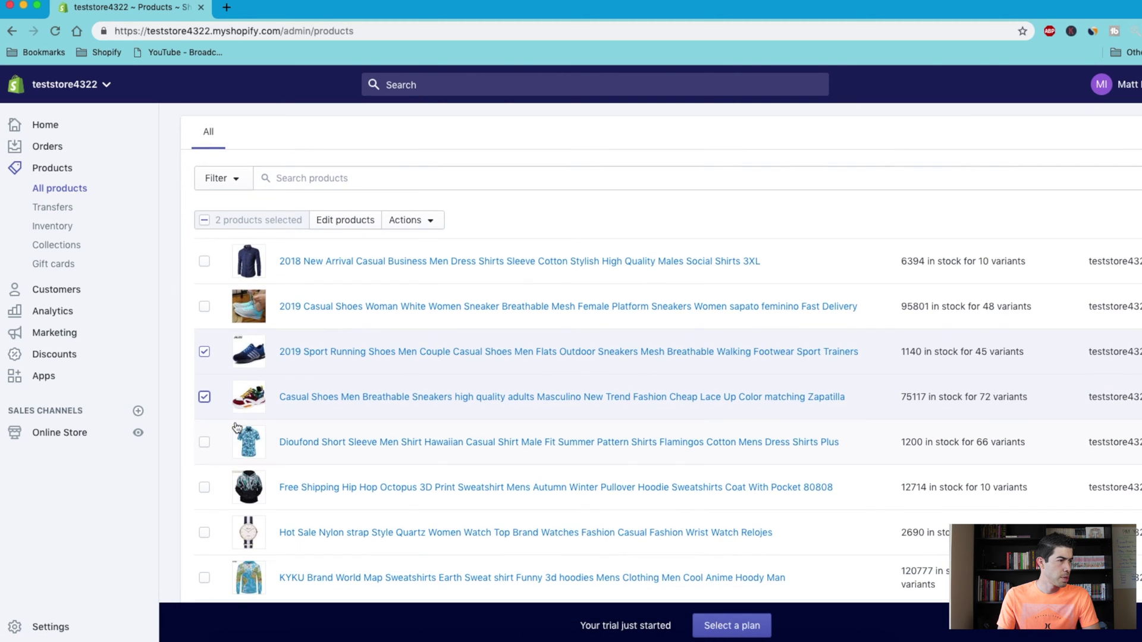
{"action": "scroll", "coordinate": [236, 427], "scroll_direction": "down", "scroll_amount": 1}
{"action": "left_click", "coordinate": [204, 288]}
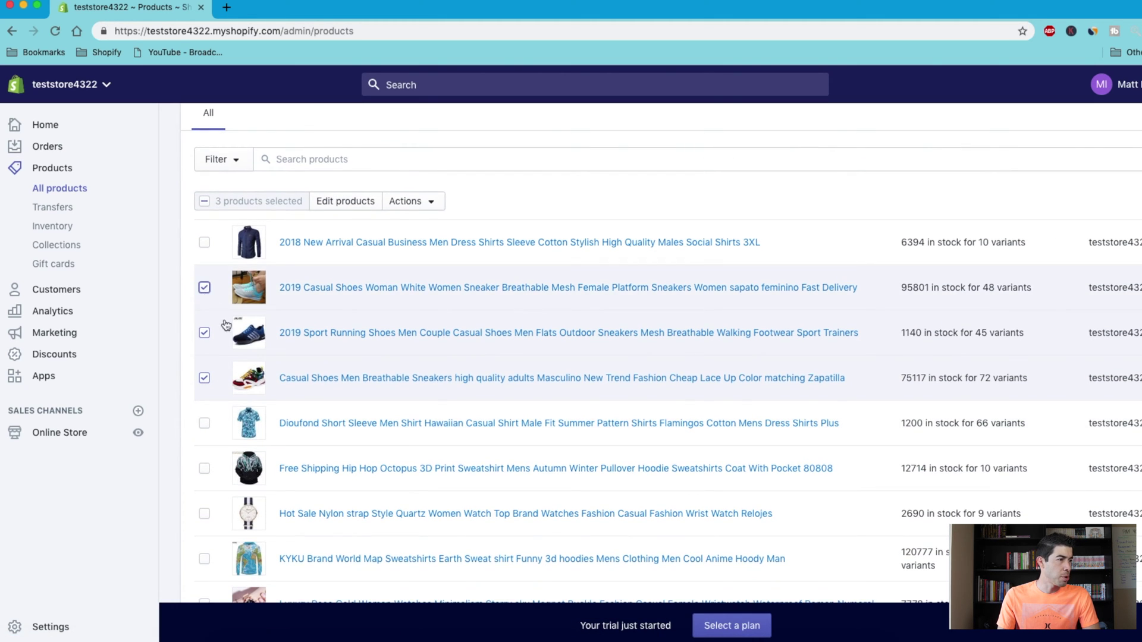
Add the NORTHMARCH shoes, QWEDF leather shoes and Summer White Sneakers Women to the selection.
{"action": "scroll", "coordinate": [215, 364], "scroll_direction": "down", "scroll_amount": 3}
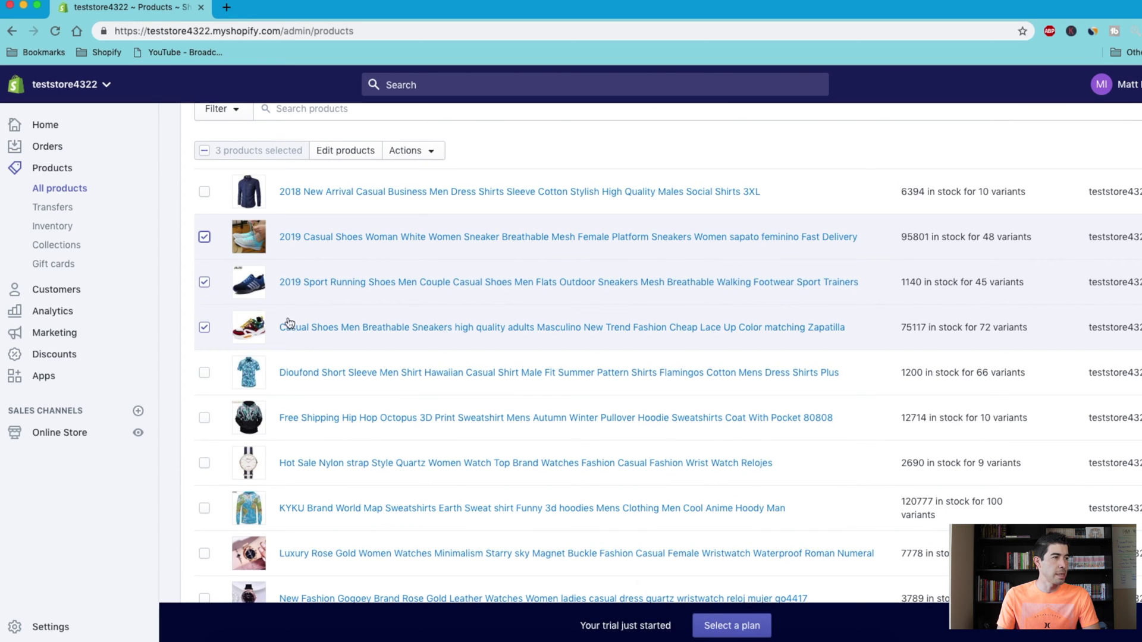
{"action": "scroll", "coordinate": [295, 315], "scroll_direction": "down", "scroll_amount": 5}
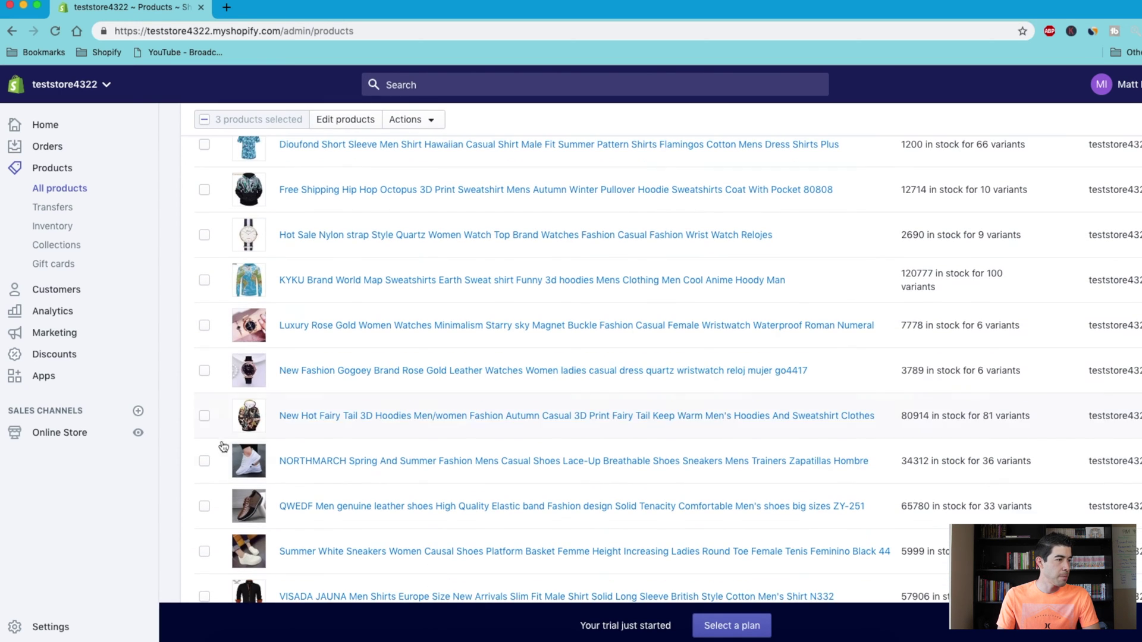
{"action": "left_click", "coordinate": [204, 506]}
{"action": "left_click", "coordinate": [204, 552]}
{"action": "scroll", "coordinate": [313, 500], "scroll_direction": "down", "scroll_amount": 1}
{"action": "scroll", "coordinate": [312, 493], "scroll_direction": "up", "scroll_amount": 1}
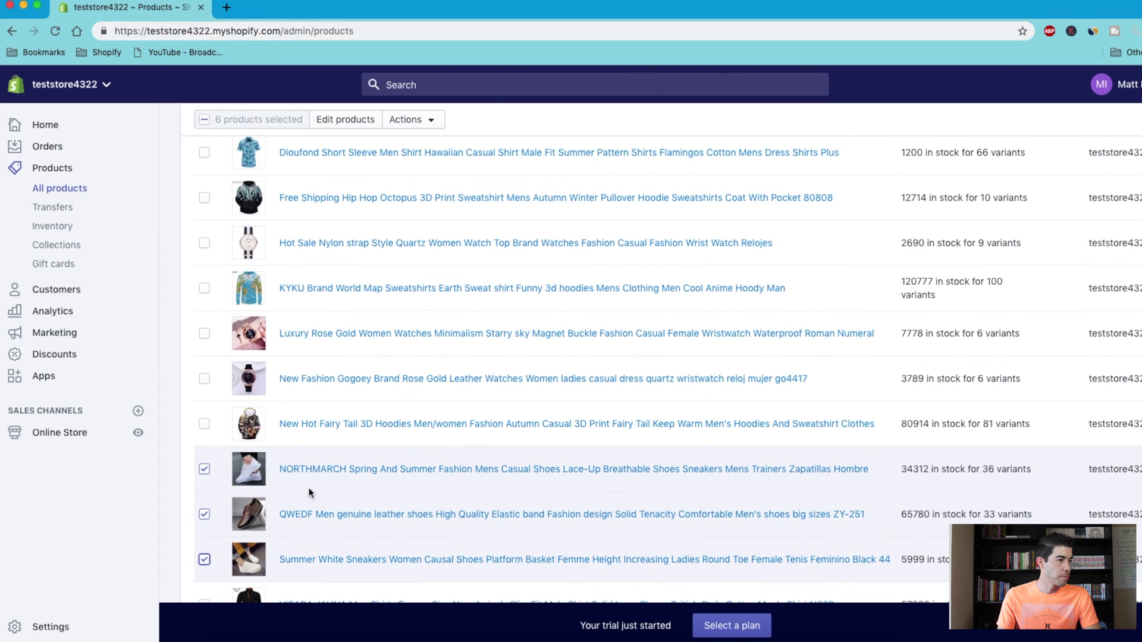
Remove the Summer White Sneakers, NORTHMARCH shoes and 2019 Casual Shoes Woman from the product selection.
{"action": "left_click", "coordinate": [204, 561]}
{"action": "left_click", "coordinate": [204, 469]}
{"action": "scroll", "coordinate": [278, 468], "scroll_direction": "up", "scroll_amount": 4}
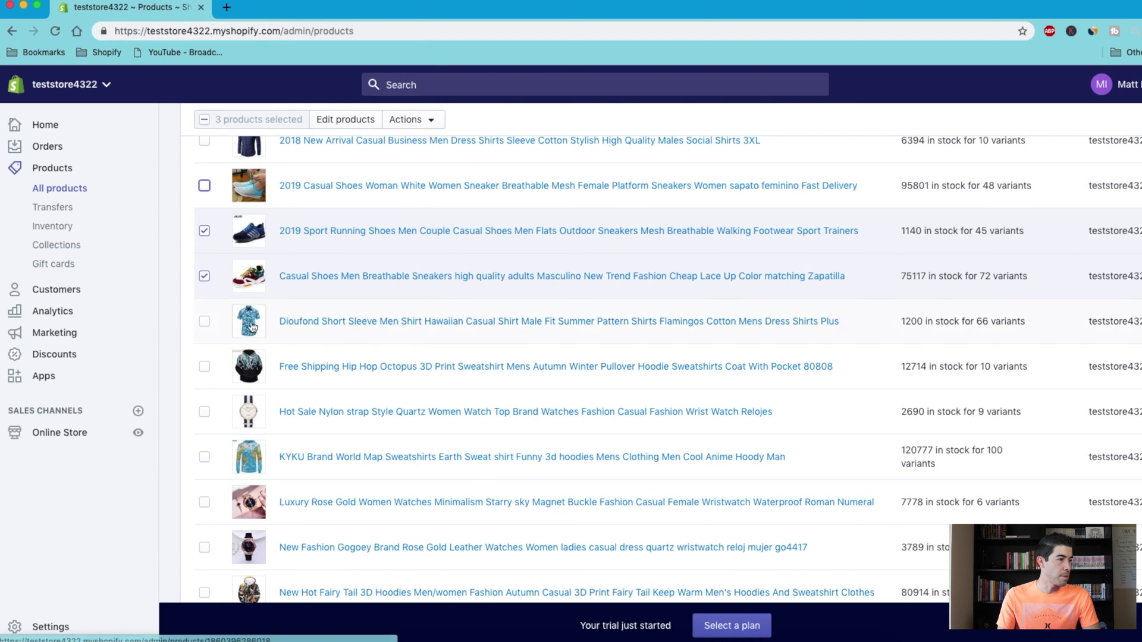
{"action": "scroll", "coordinate": [296, 466], "scroll_direction": "down", "scroll_amount": 4}
{"action": "scroll", "coordinate": [376, 457], "scroll_direction": "up", "scroll_amount": 6}
{"action": "scroll", "coordinate": [377, 457], "scroll_direction": "up", "scroll_amount": 2}
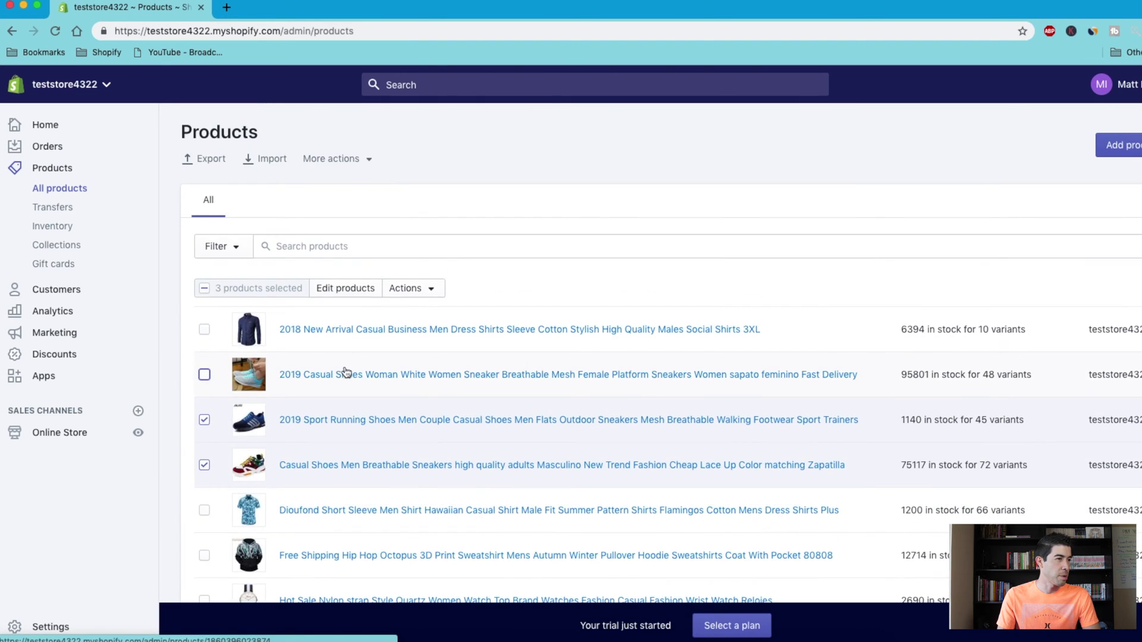
Add the tags "shoe" and "men" to the selected men's shoe products and apply the changes.
{"action": "left_click", "coordinate": [424, 288]}
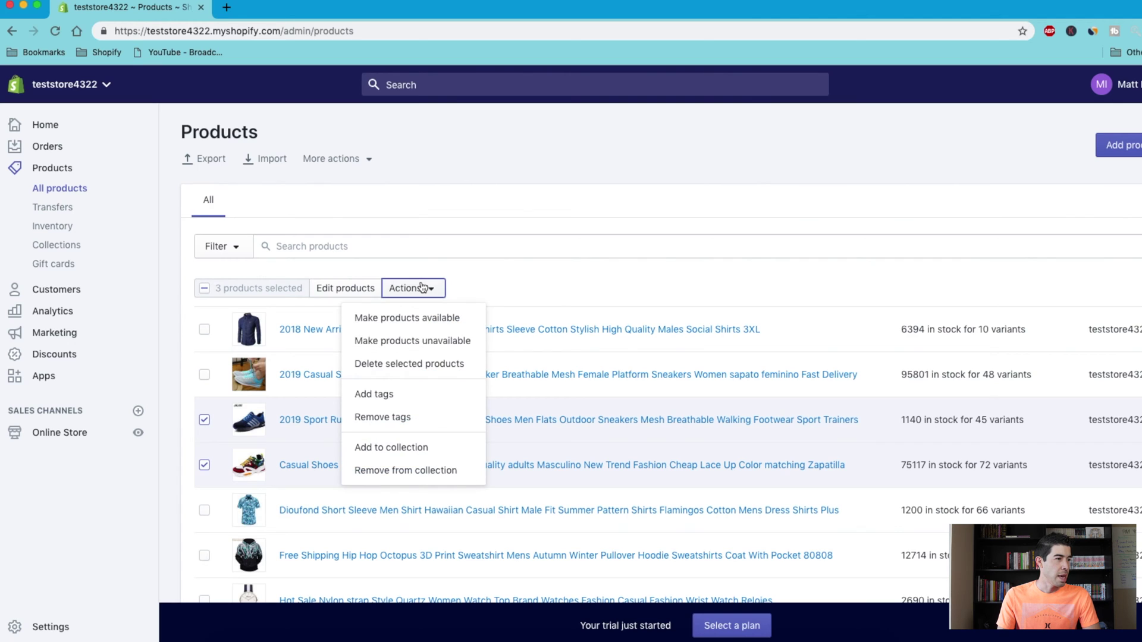
{"action": "left_click", "coordinate": [380, 394]}
{"action": "left_click", "coordinate": [474, 233]}
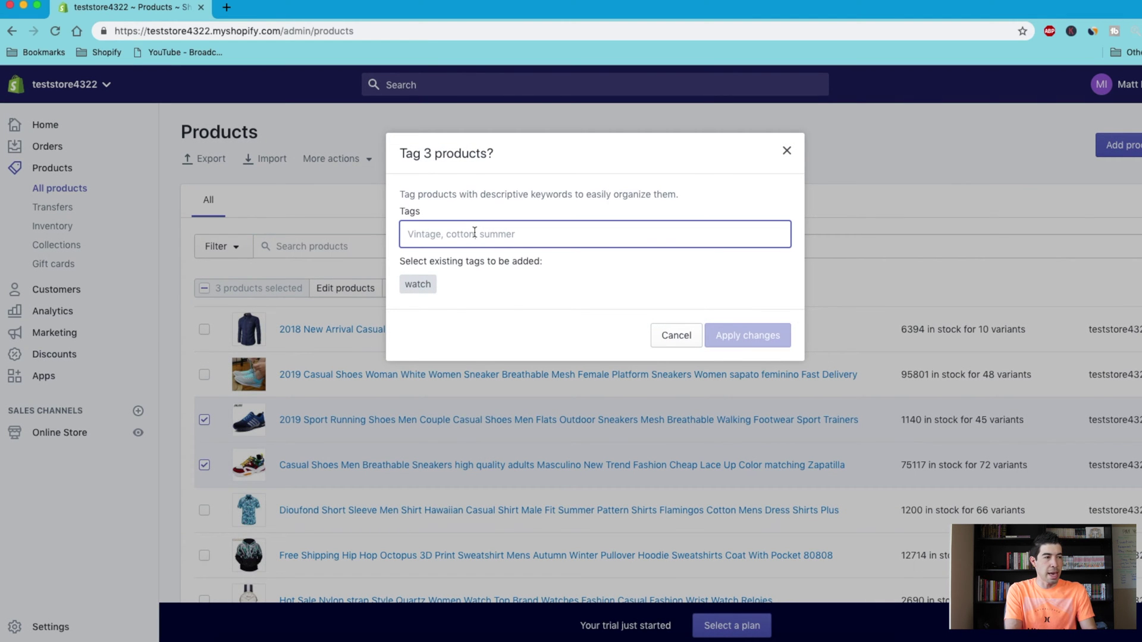
{"action": "type", "text": "shoe"}
{"action": "key", "text": "Return"}
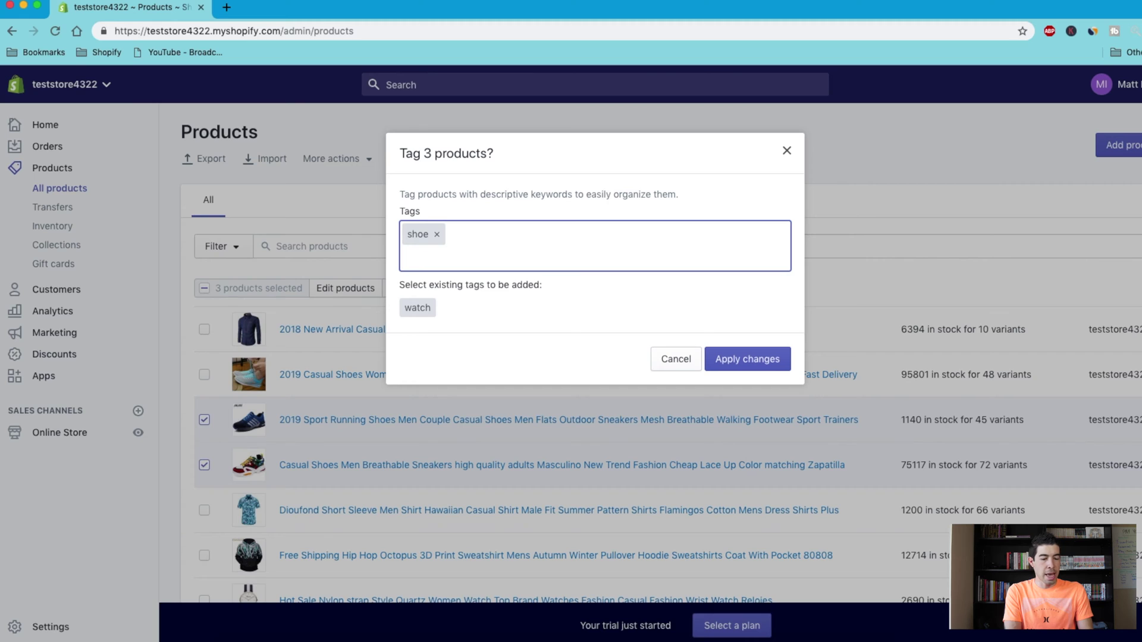
{"action": "type", "text": "men"}
{"action": "key", "text": "Return"}
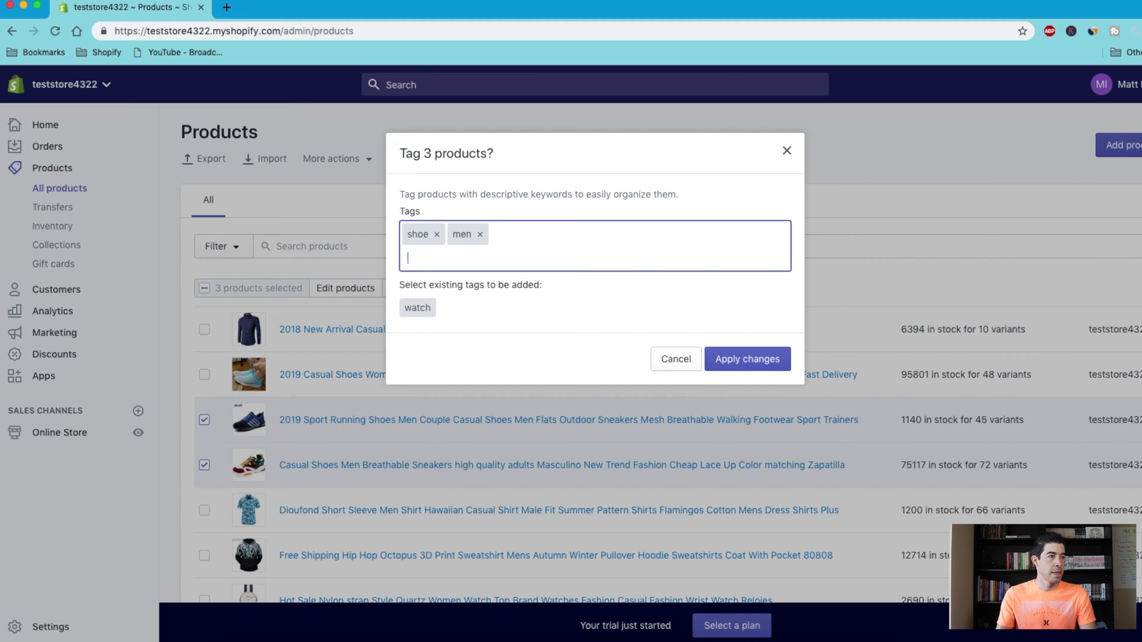
{"action": "left_click", "coordinate": [768, 359]}
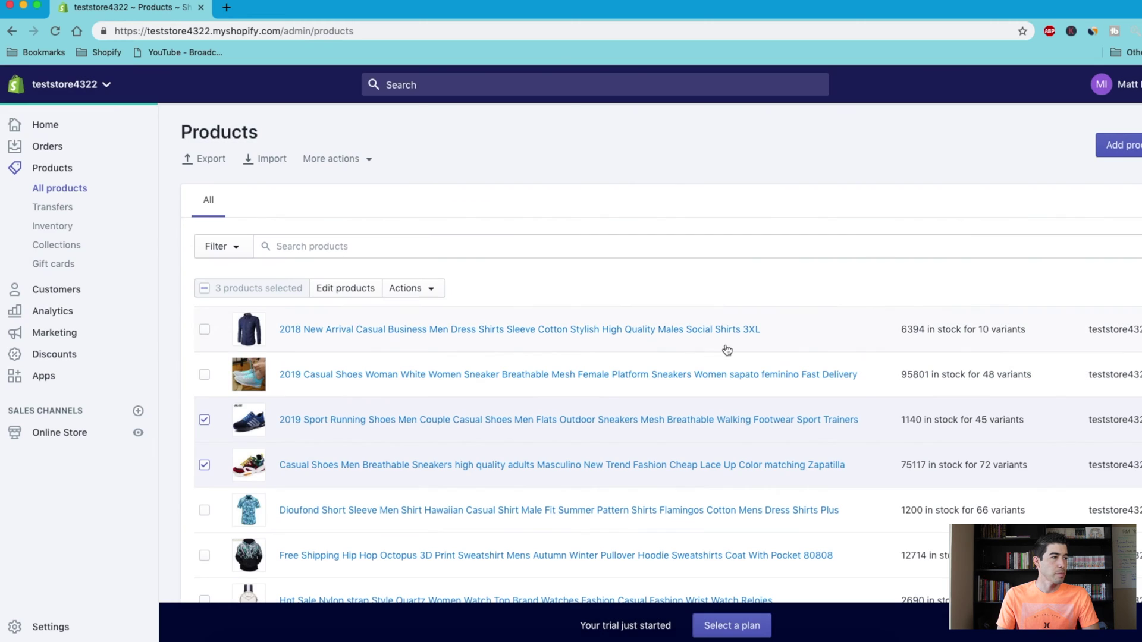
Clear the selection of all products in the list.
{"action": "left_click", "coordinate": [205, 290]}
{"action": "left_click", "coordinate": [205, 290]}
{"action": "left_click", "coordinate": [204, 375]}
{"action": "scroll", "coordinate": [208, 439], "scroll_direction": "down", "scroll_amount": 1}
{"action": "left_click", "coordinate": [203, 260]}
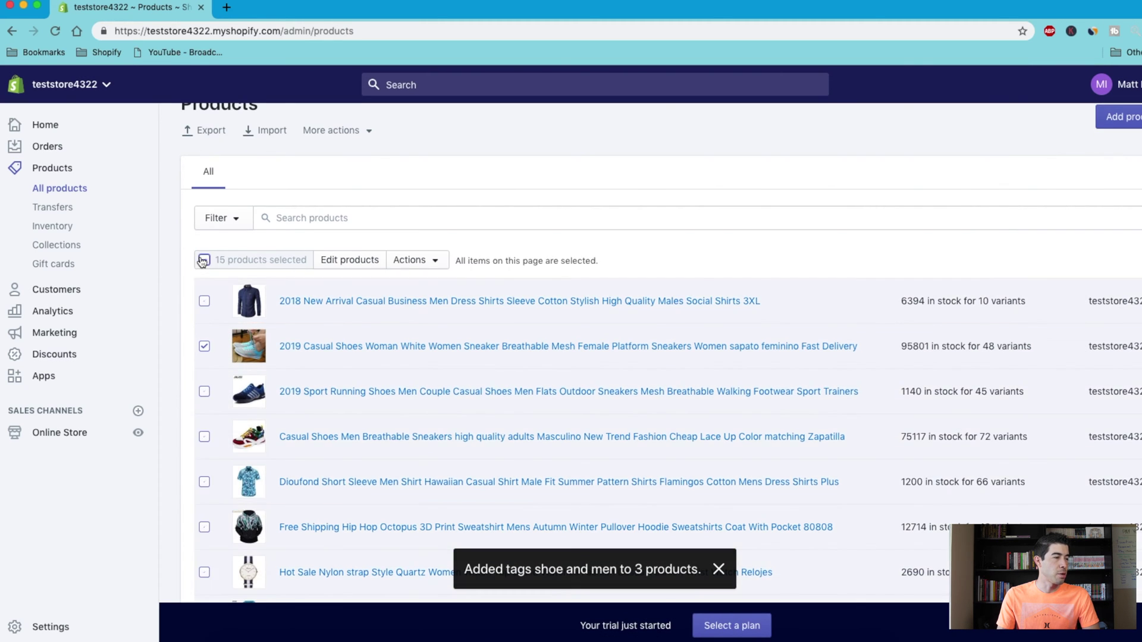
{"action": "left_click", "coordinate": [203, 260]}
{"action": "left_click", "coordinate": [203, 260]}
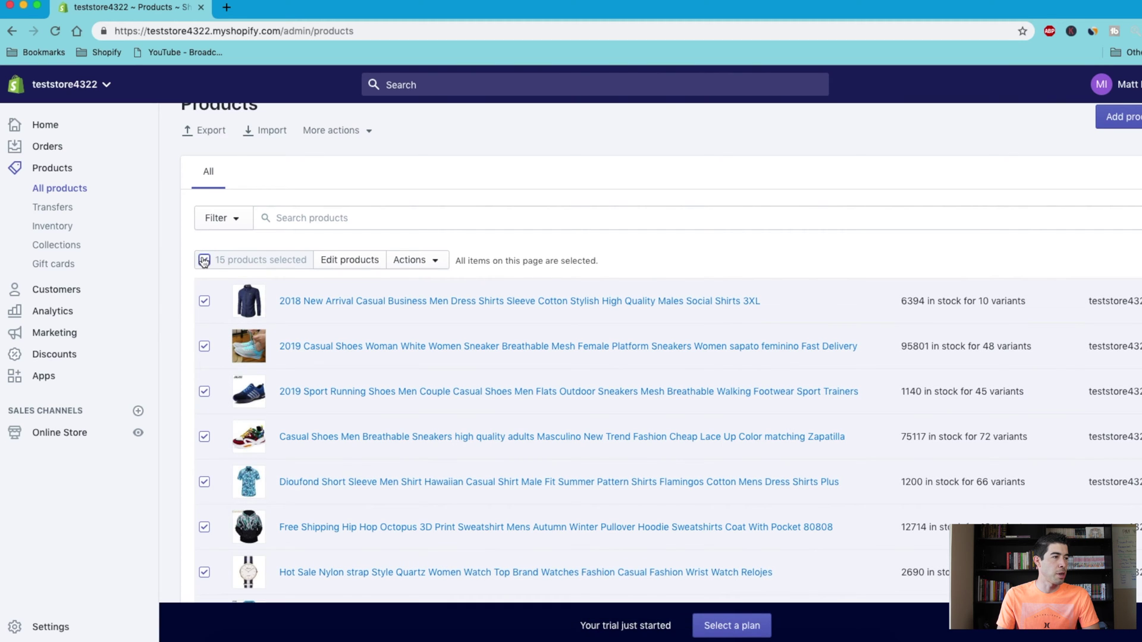
{"action": "left_click", "coordinate": [203, 260]}
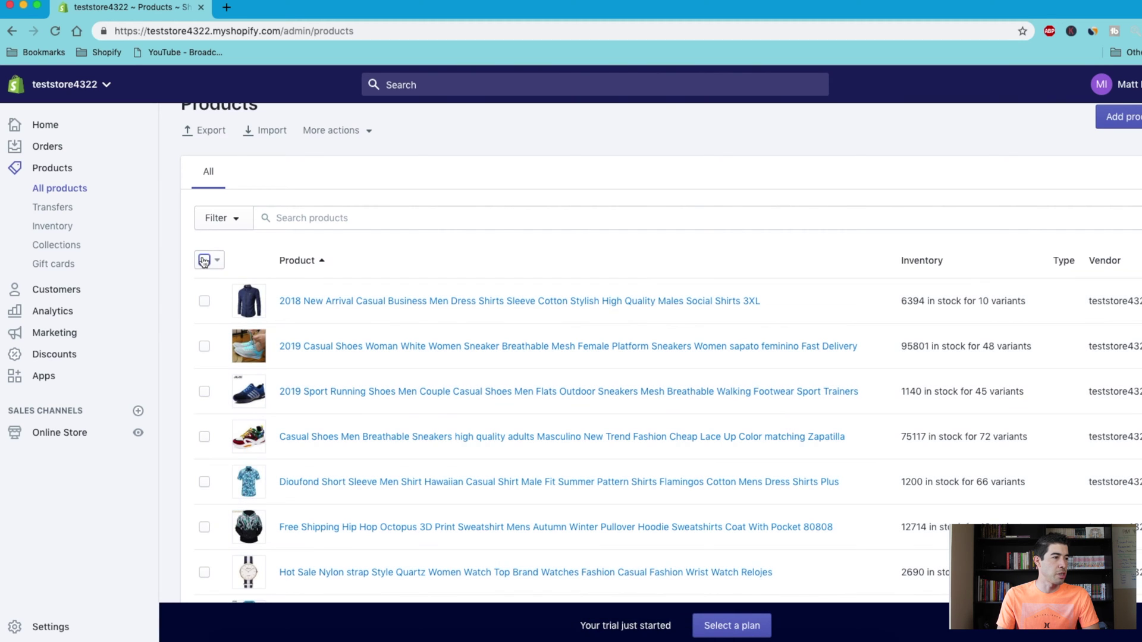
Select the 2019 Casual Shoes Woman, NORTHMARCH shoes and Summer White Sneakers Women products.
{"action": "left_click", "coordinate": [205, 348]}
{"action": "scroll", "coordinate": [250, 348], "scroll_direction": "down", "scroll_amount": 5}
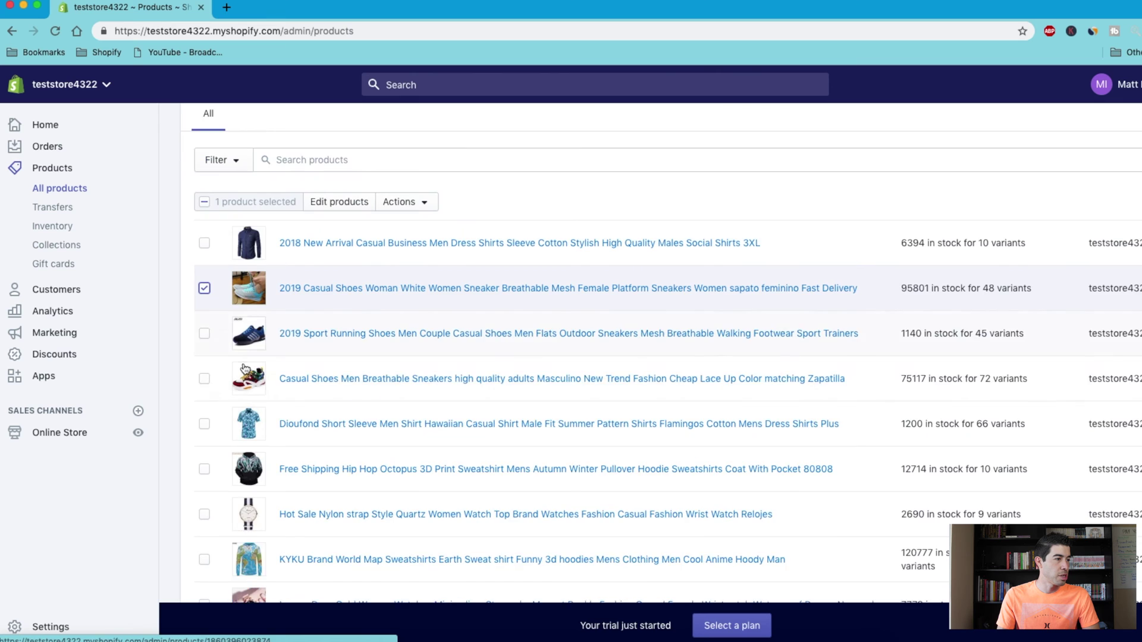
{"action": "scroll", "coordinate": [243, 368], "scroll_direction": "down", "scroll_amount": 1}
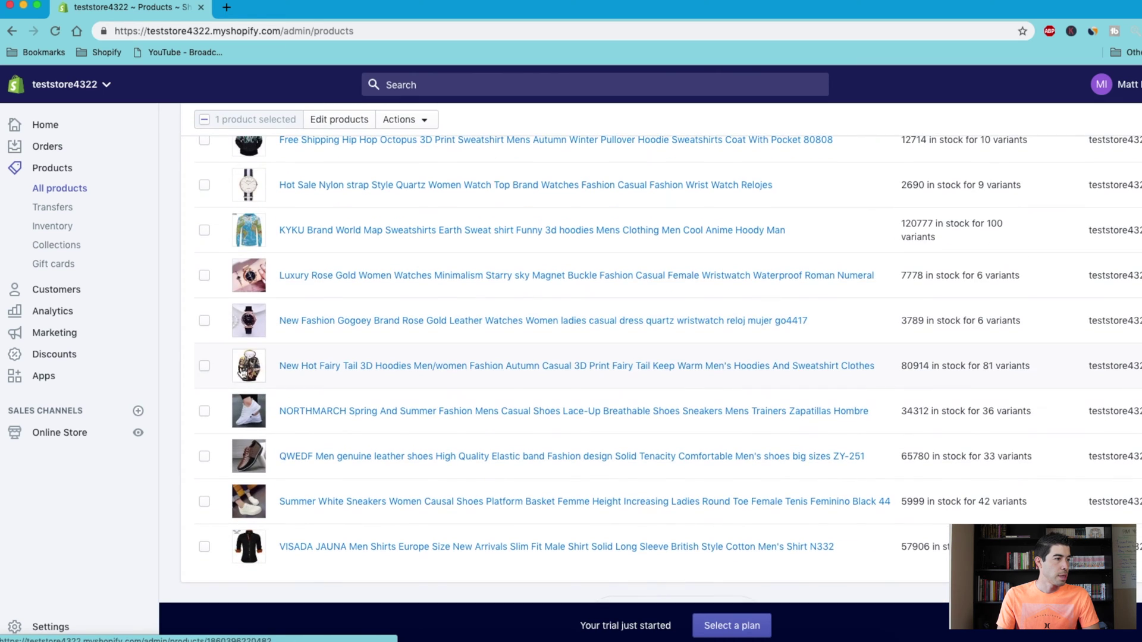
{"action": "left_click", "coordinate": [204, 411]}
{"action": "left_click", "coordinate": [204, 501]}
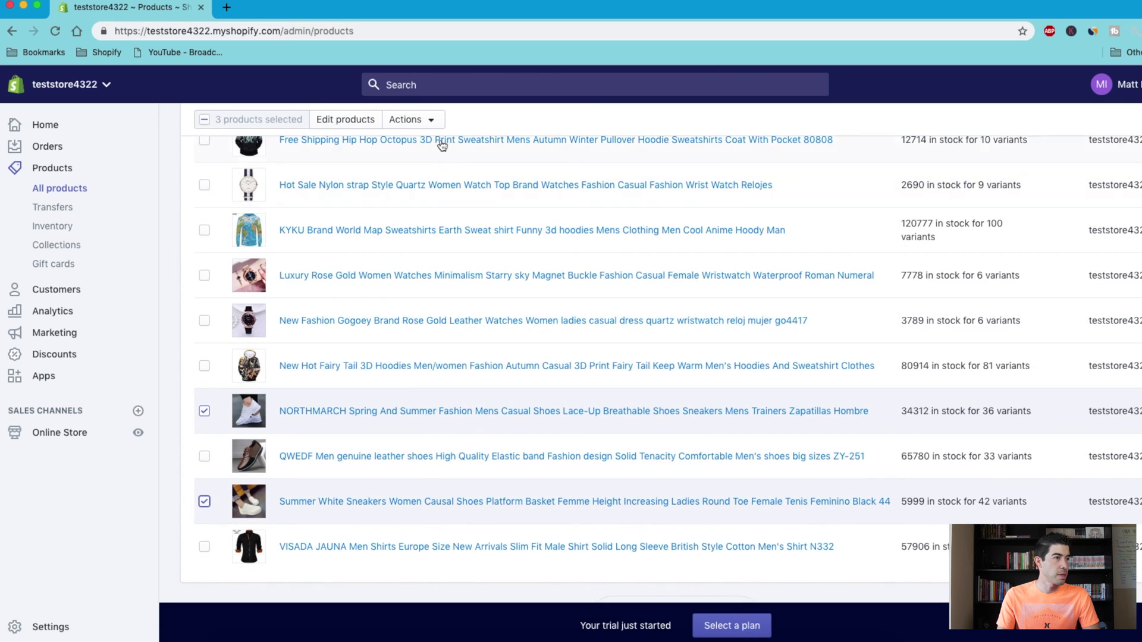
Add the tags "women" and "shoe" to the three selected women's shoe products and apply the changes.
{"action": "left_click", "coordinate": [430, 122]}
{"action": "left_click", "coordinate": [461, 237]}
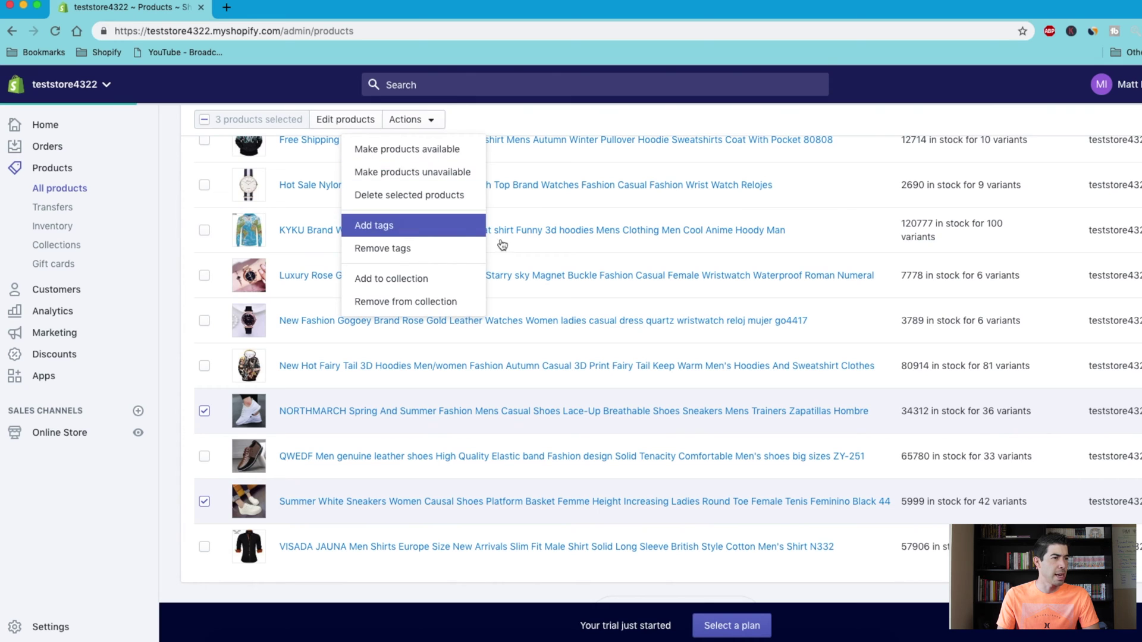
{"action": "left_click", "coordinate": [598, 231]}
{"action": "type", "text": "women"}
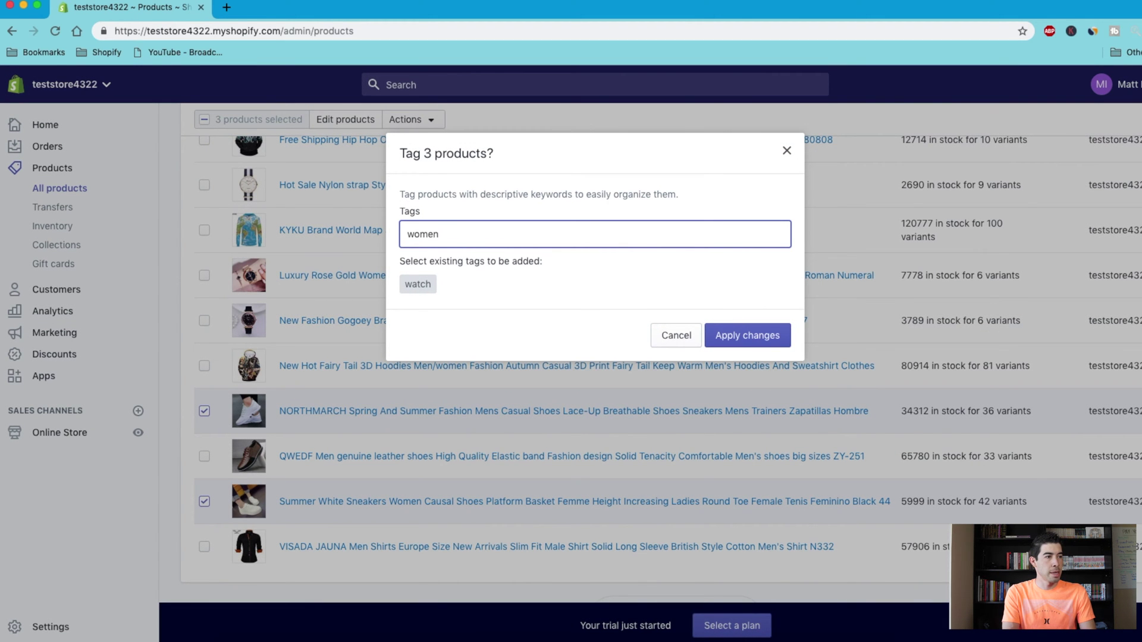
{"action": "key", "text": "Return"}
{"action": "type", "text": "shoe"}
{"action": "key", "text": "Return"}
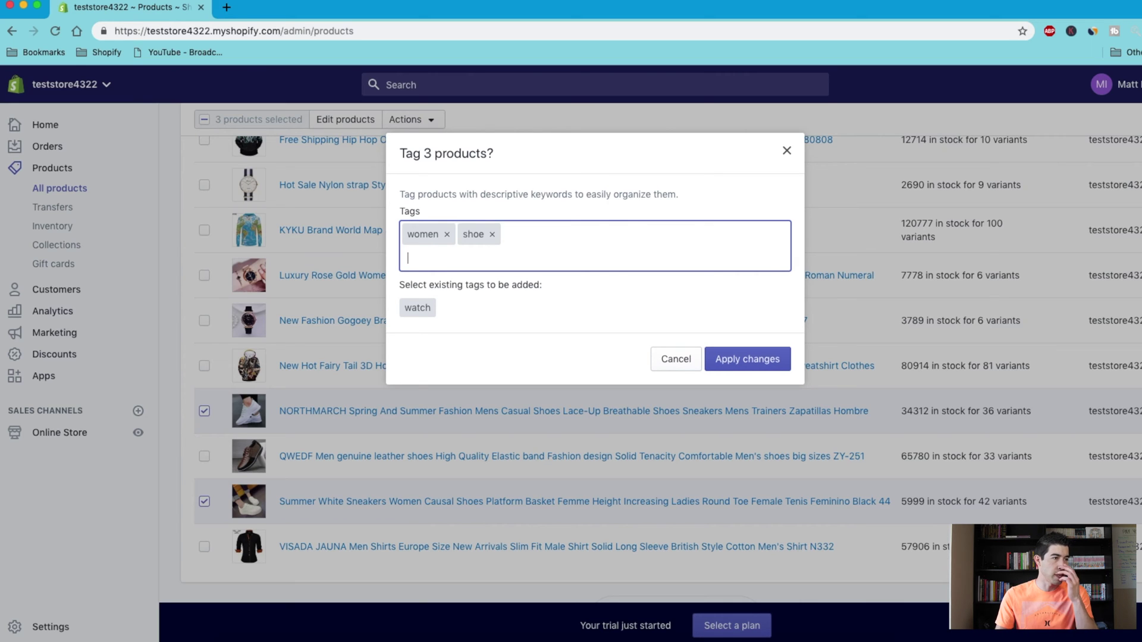
{"action": "left_click", "coordinate": [753, 359]}
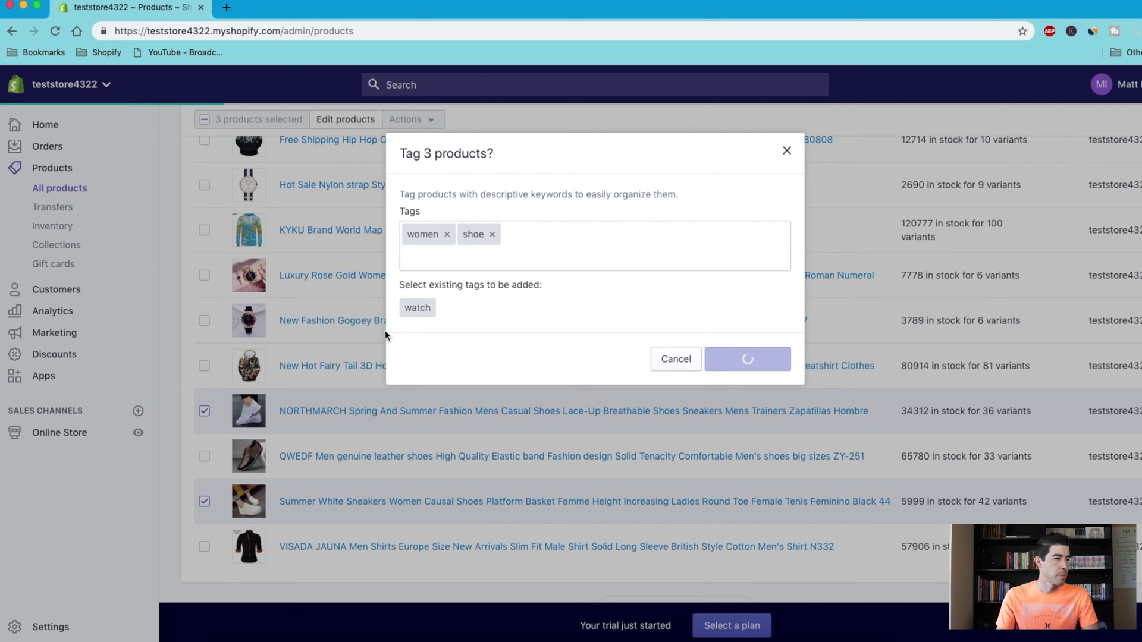
Deselect every product in the list after tagging the women's shoes.
{"action": "scroll", "coordinate": [405, 351], "scroll_direction": "up", "scroll_amount": 5}
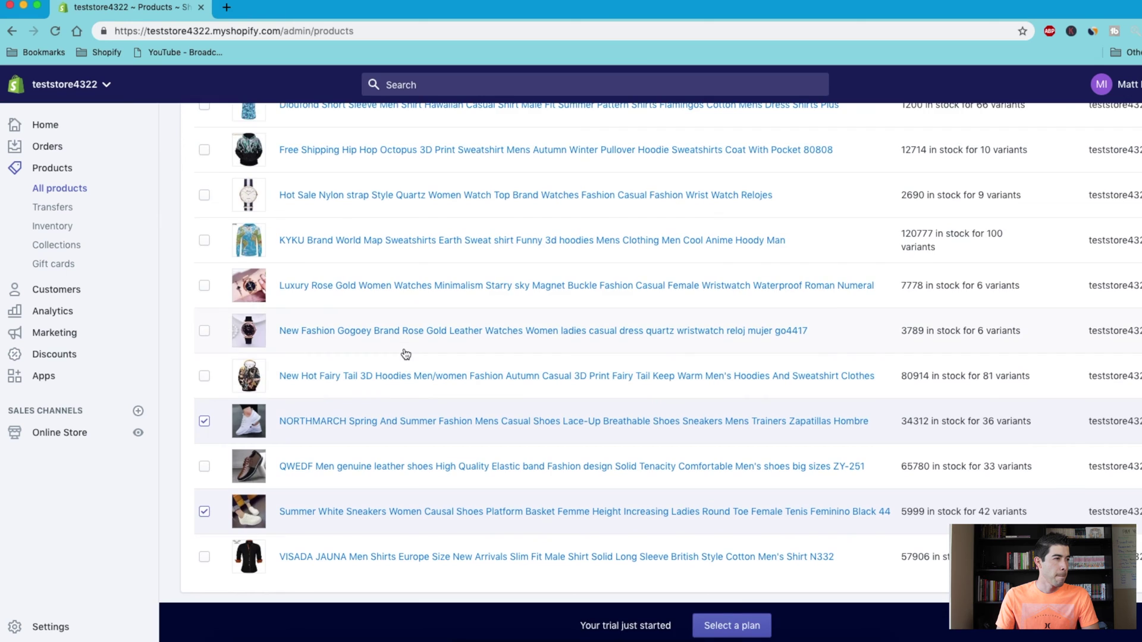
{"action": "scroll", "coordinate": [407, 355], "scroll_direction": "up", "scroll_amount": 2}
{"action": "left_click", "coordinate": [204, 286]}
{"action": "left_click", "coordinate": [204, 286]}
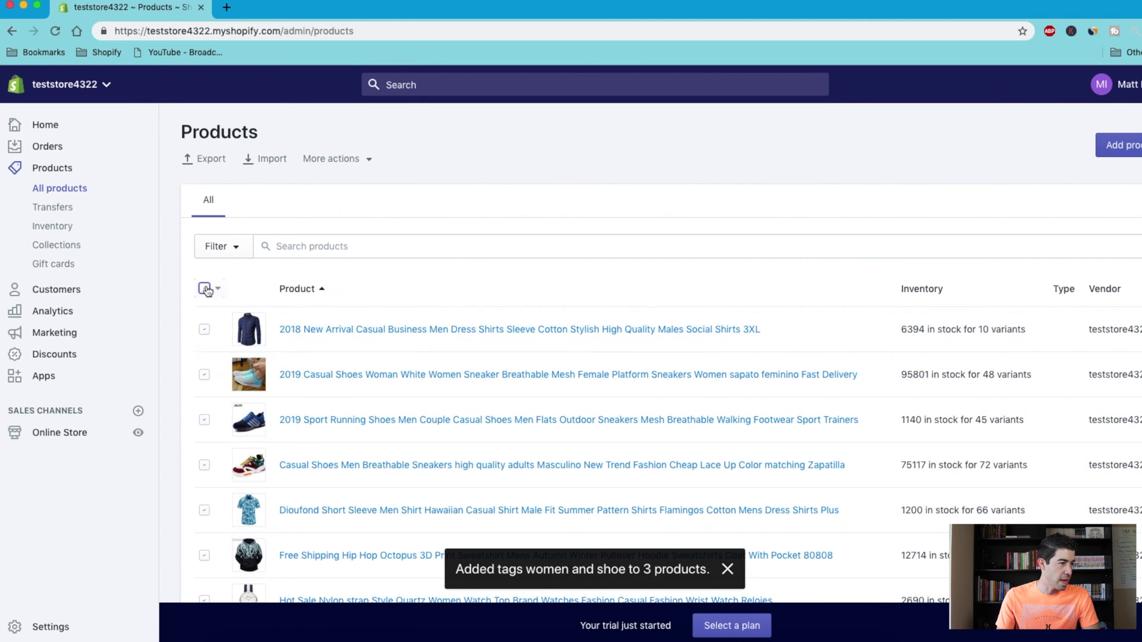
Select the 2018 New Arrival dress shirt, Dioufond Short Sleeve shirt and VISADA JAUNA shirt products.
{"action": "scroll", "coordinate": [273, 369], "scroll_direction": "down", "scroll_amount": 3}
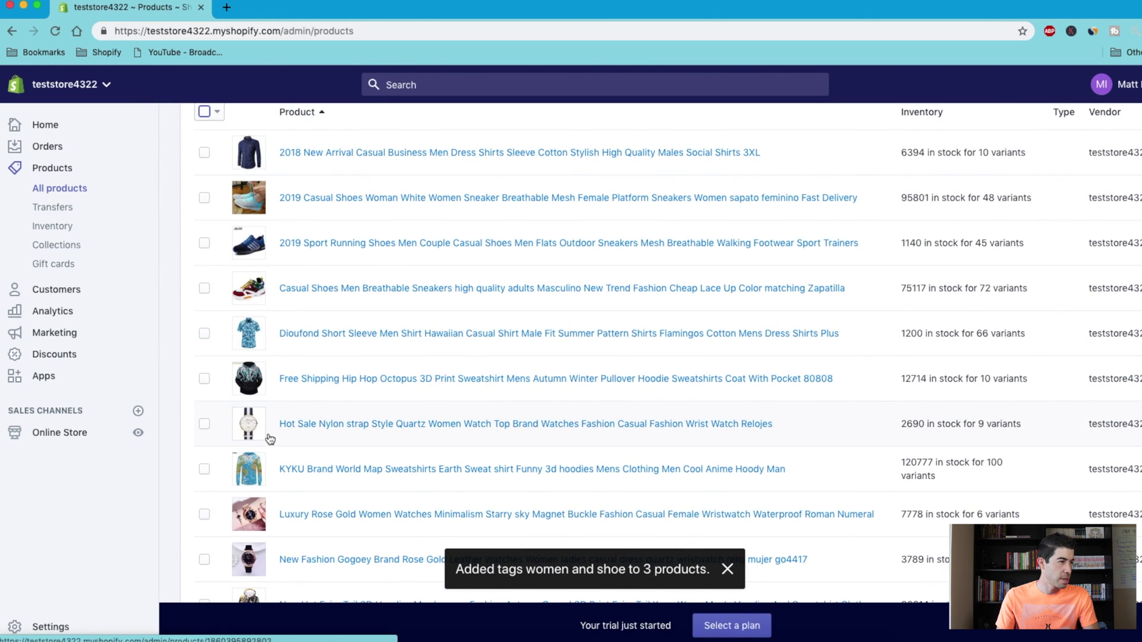
{"action": "scroll", "coordinate": [282, 406], "scroll_direction": "down", "scroll_amount": 2}
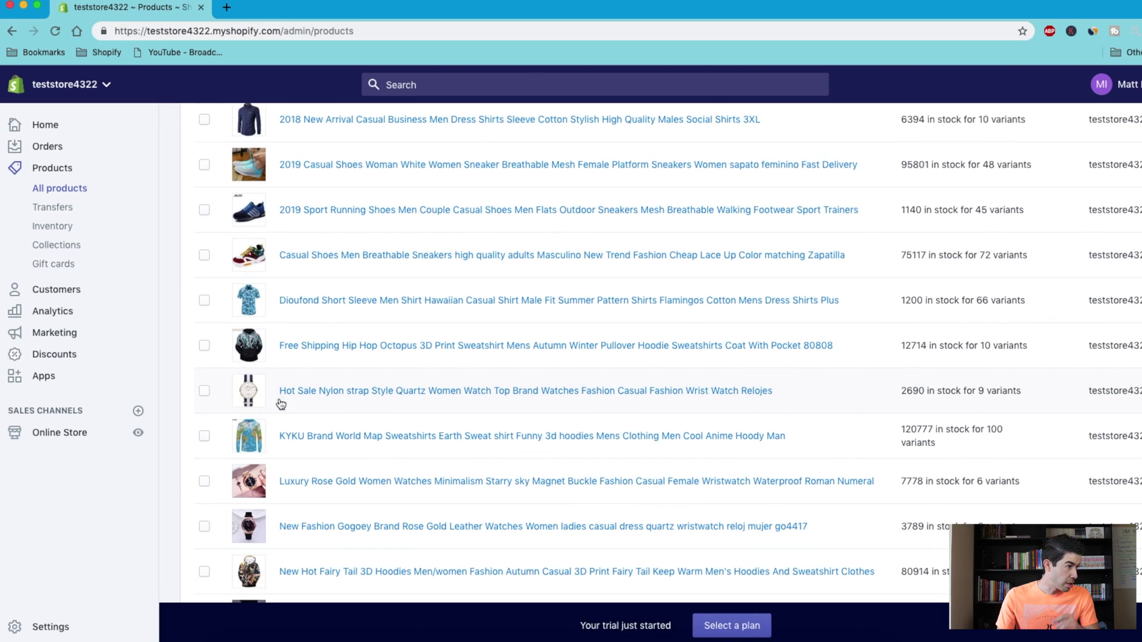
{"action": "scroll", "coordinate": [283, 405], "scroll_direction": "down", "scroll_amount": 3}
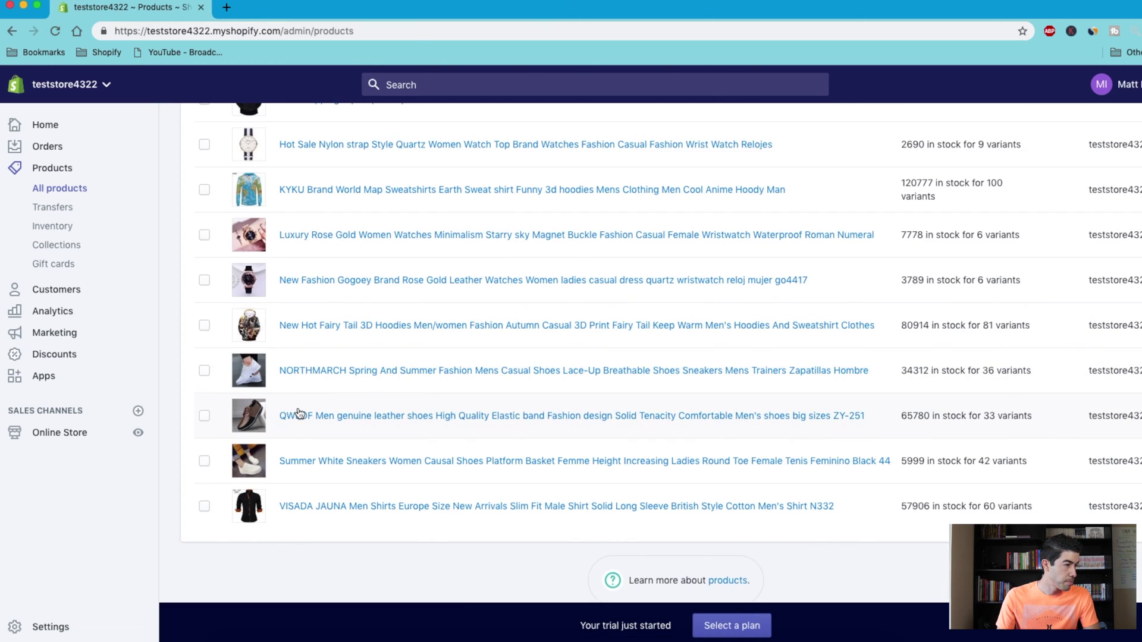
{"action": "scroll", "coordinate": [299, 414], "scroll_direction": "up", "scroll_amount": 8}
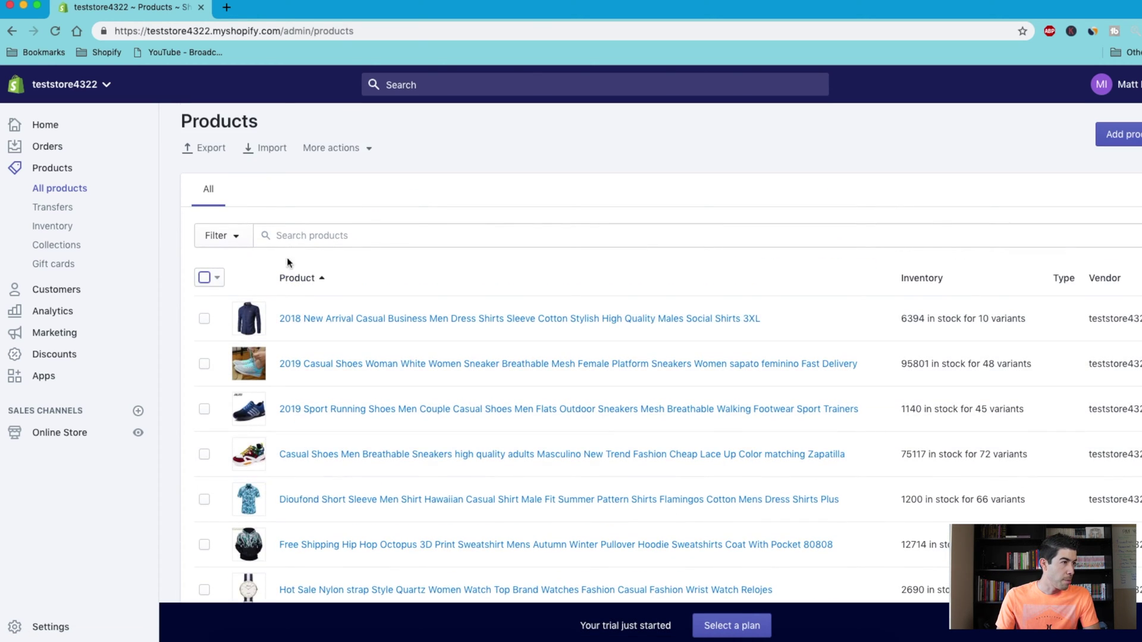
{"action": "left_click", "coordinate": [204, 318]}
{"action": "scroll", "coordinate": [208, 357], "scroll_direction": "down", "scroll_amount": 1}
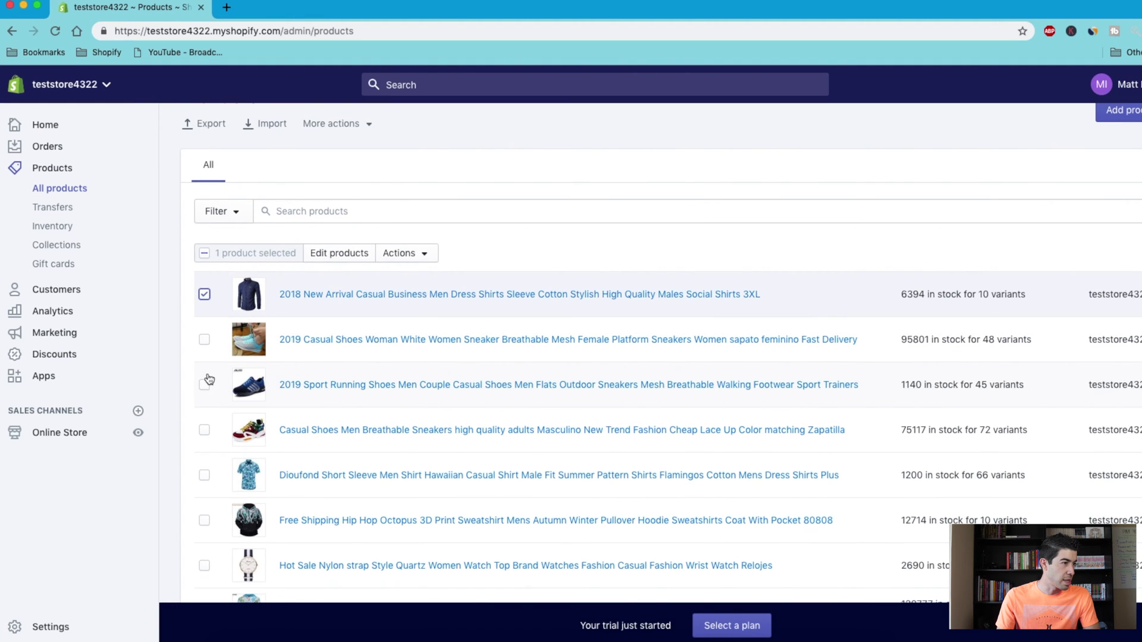
{"action": "scroll", "coordinate": [209, 385], "scroll_direction": "down", "scroll_amount": 1}
{"action": "left_click", "coordinate": [205, 417]}
{"action": "scroll", "coordinate": [209, 416], "scroll_direction": "down", "scroll_amount": 4}
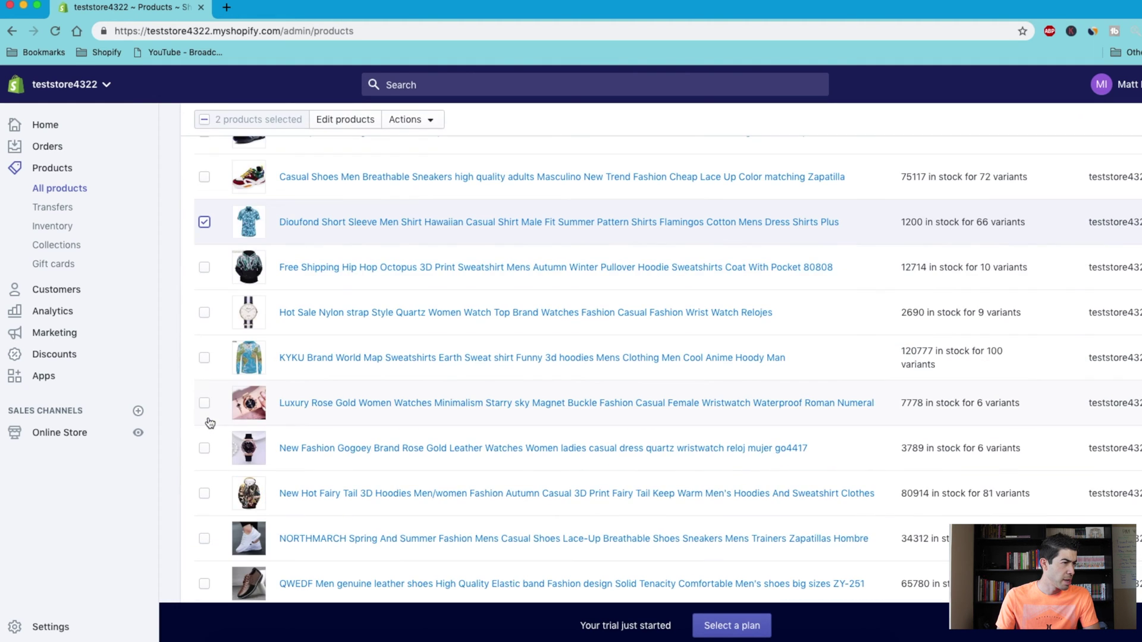
{"action": "scroll", "coordinate": [208, 415], "scroll_direction": "down", "scroll_amount": 2}
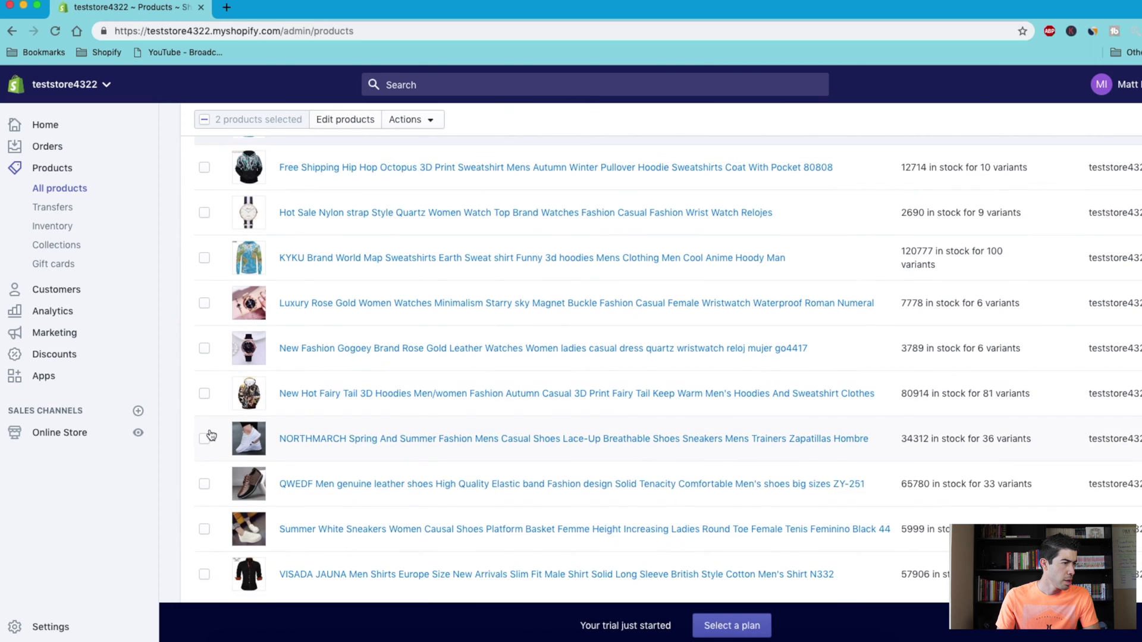
Add the tags "shirt" and "men" to the selected shirt products and apply the changes.
{"action": "scroll", "coordinate": [341, 474], "scroll_direction": "up", "scroll_amount": 6}
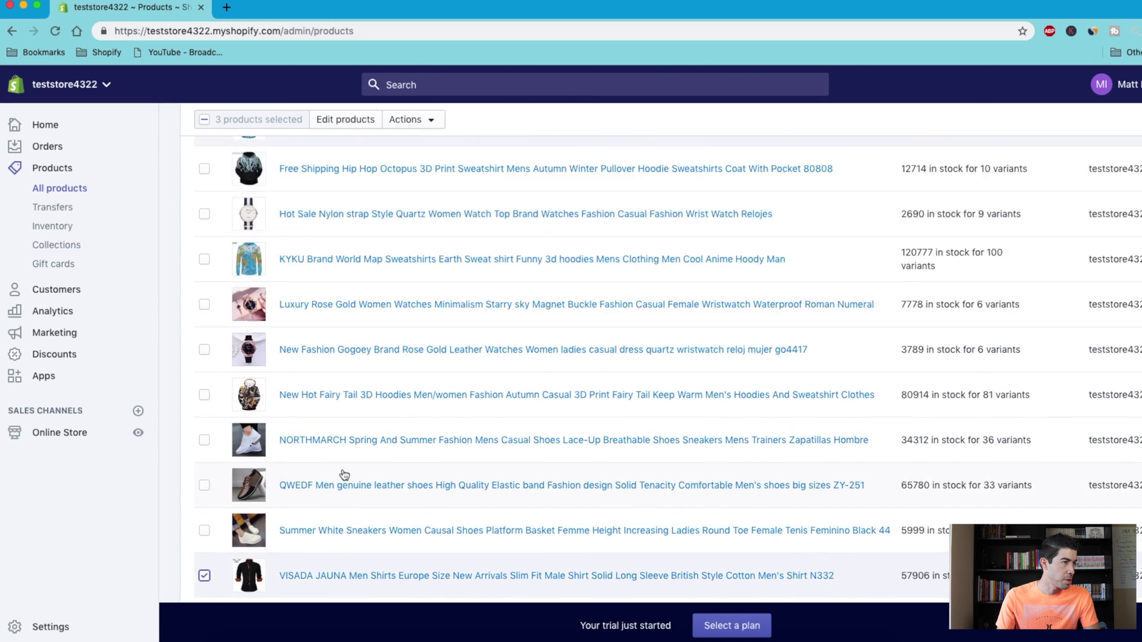
{"action": "left_click", "coordinate": [394, 180]}
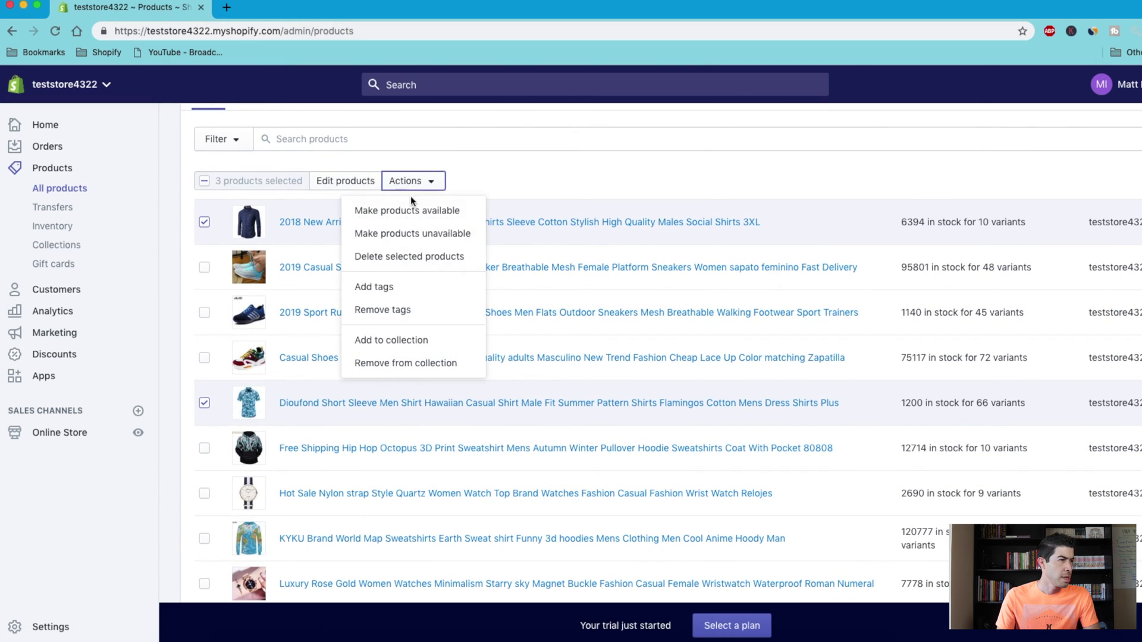
{"action": "left_click", "coordinate": [392, 286]}
{"action": "left_click", "coordinate": [648, 235]}
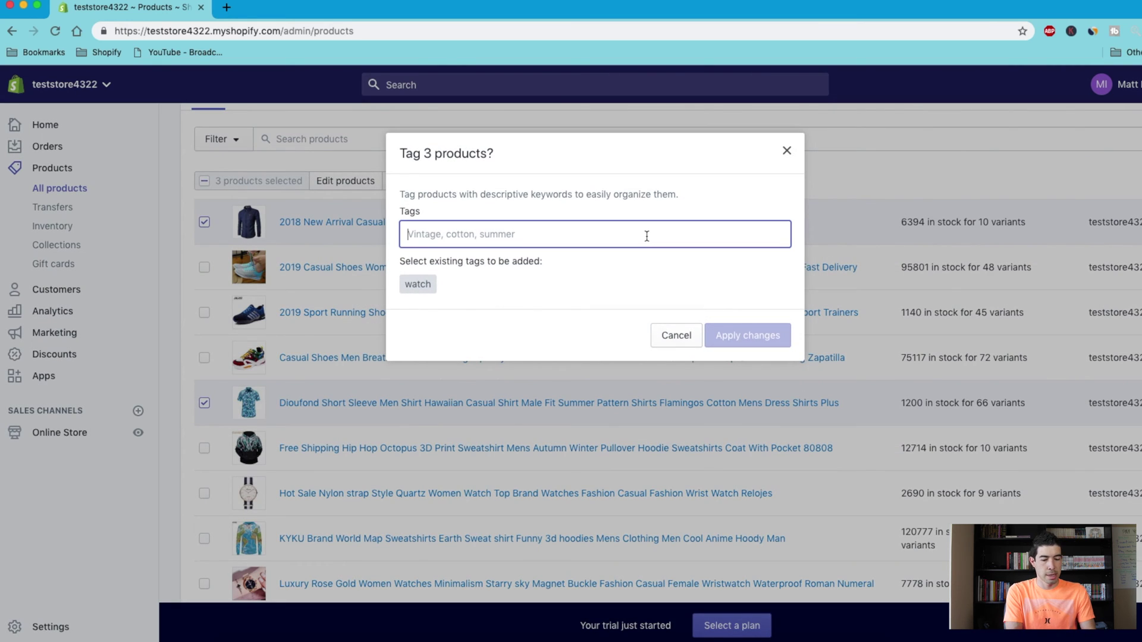
{"action": "type", "text": "shirt"}
{"action": "key", "text": "Return"}
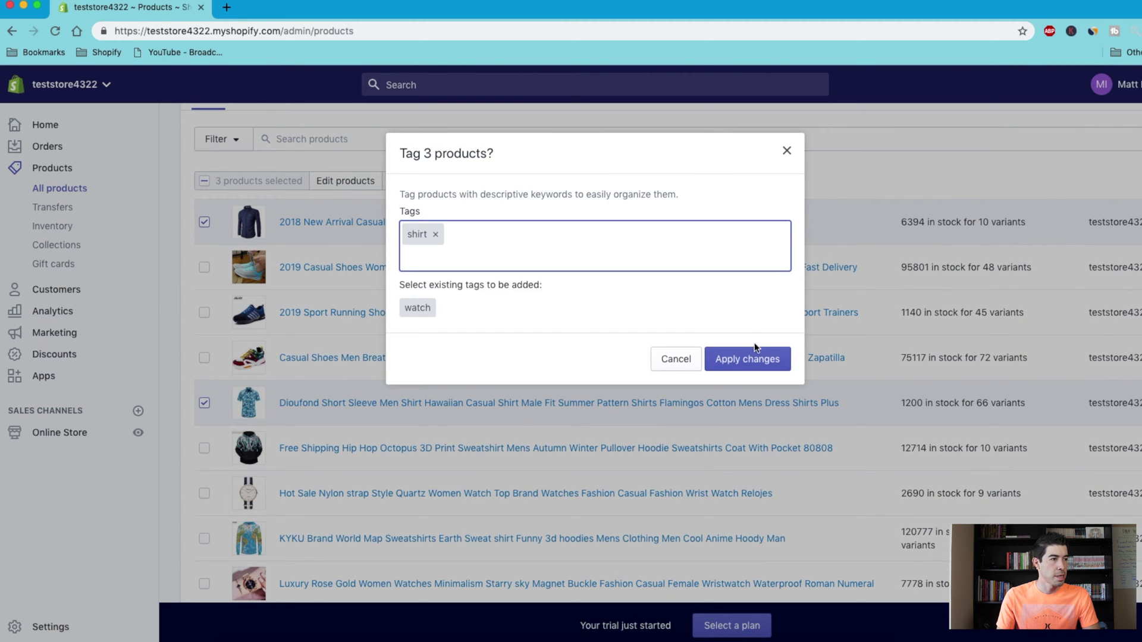
{"action": "scroll", "coordinate": [334, 375], "scroll_direction": "down", "scroll_amount": 6}
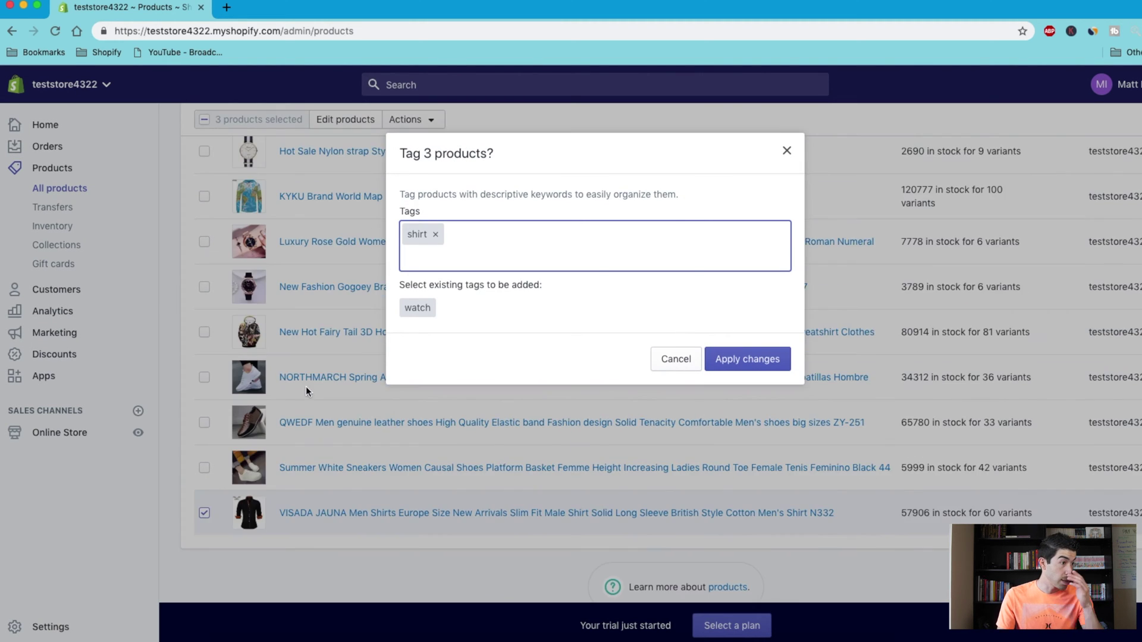
{"action": "scroll", "coordinate": [307, 387], "scroll_direction": "up", "scroll_amount": 4}
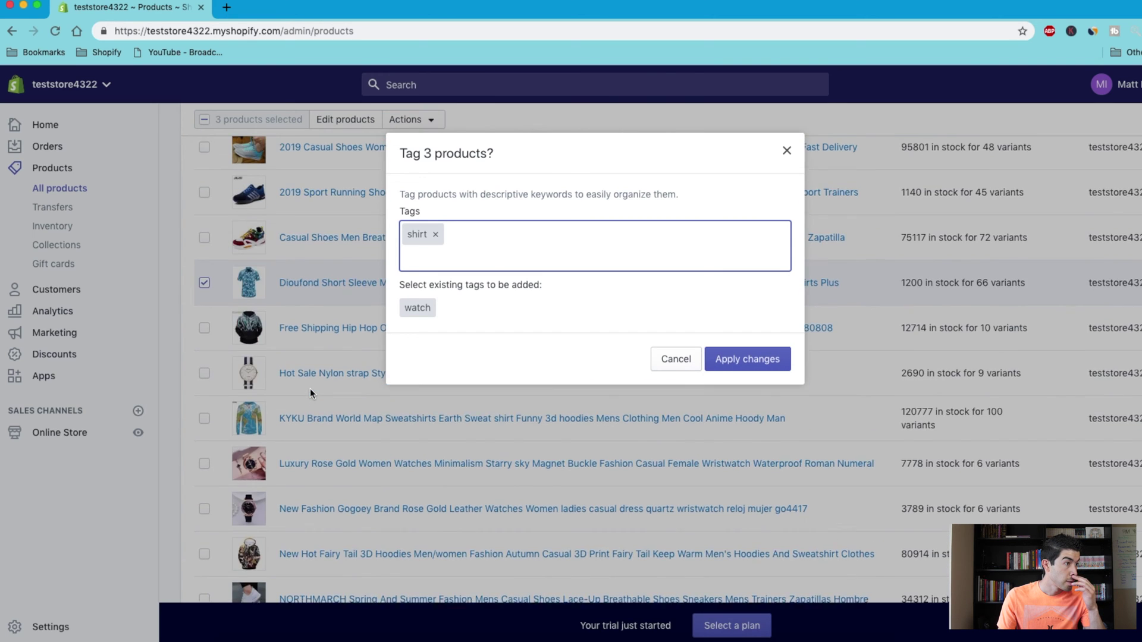
{"action": "scroll", "coordinate": [310, 388], "scroll_direction": "up", "scroll_amount": 4}
{"action": "left_click", "coordinate": [484, 258]}
{"action": "type", "text": "men"}
{"action": "key", "text": "Return"}
{"action": "left_click", "coordinate": [759, 360]}
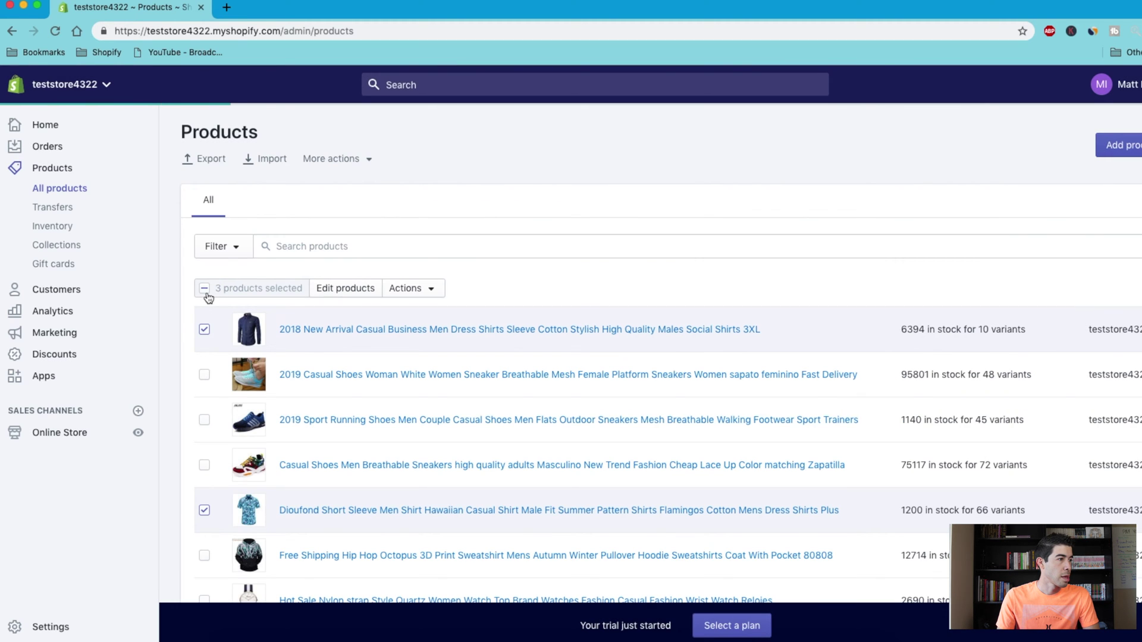
Replace the product selection with the Hip Hop Octopus sweatshirt, KYKU World Map hoodie and New Hot Fairy Tail hoodie.
{"action": "left_click", "coordinate": [205, 291]}
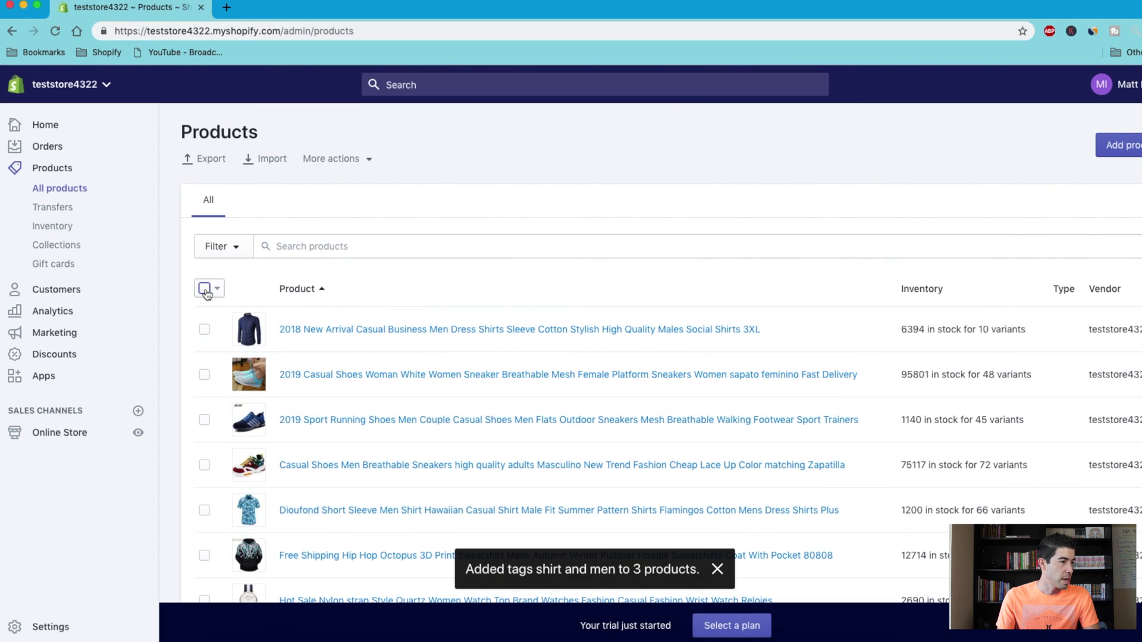
{"action": "scroll", "coordinate": [212, 416], "scroll_direction": "down", "scroll_amount": 2}
{"action": "left_click", "coordinate": [204, 492]}
{"action": "scroll", "coordinate": [205, 505], "scroll_direction": "down", "scroll_amount": 5}
{"action": "left_click", "coordinate": [205, 421]}
{"action": "scroll", "coordinate": [209, 428], "scroll_direction": "down", "scroll_amount": 5}
{"action": "scroll", "coordinate": [231, 452], "scroll_direction": "down", "scroll_amount": 1}
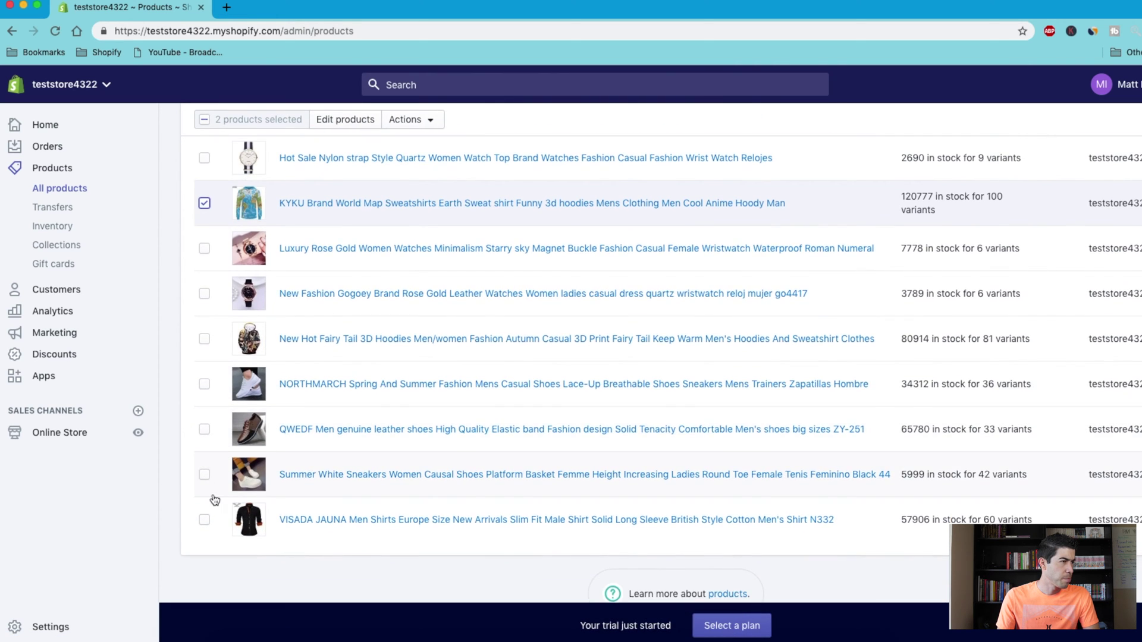
{"action": "scroll", "coordinate": [232, 464], "scroll_direction": "up", "scroll_amount": 1}
{"action": "left_click", "coordinate": [205, 371]}
Add the tag "hoodie" to the three selected sweatshirt and hoodie products and apply the change.
{"action": "scroll", "coordinate": [417, 356], "scroll_direction": "up", "scroll_amount": 9}
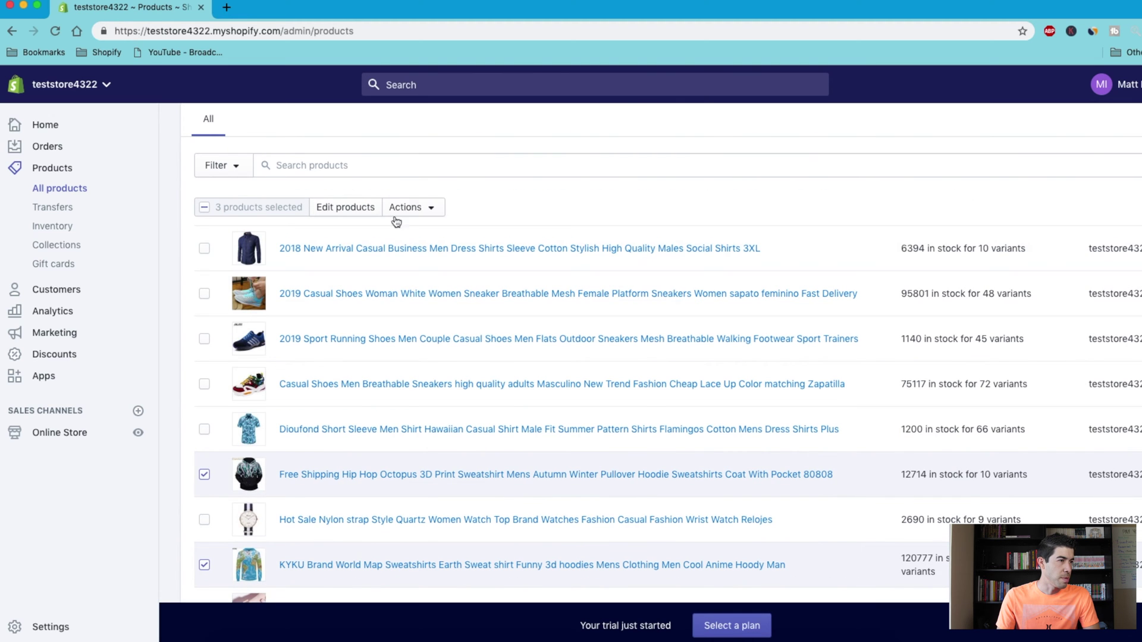
{"action": "left_click", "coordinate": [426, 208]}
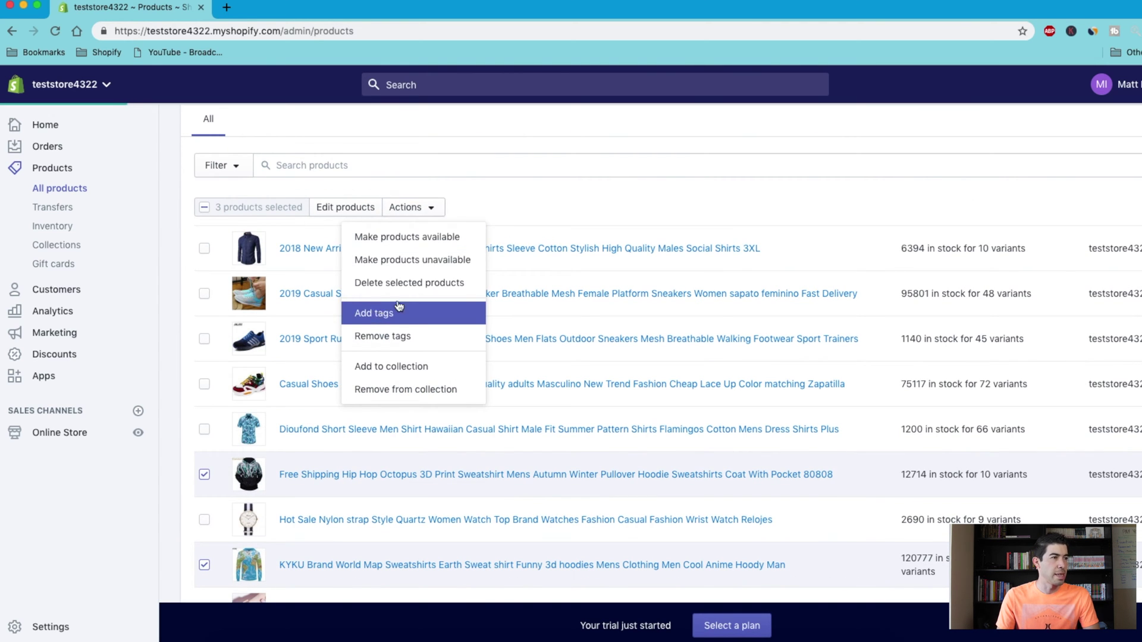
{"action": "left_click", "coordinate": [380, 312]}
{"action": "left_click", "coordinate": [468, 234]}
{"action": "type", "text": "ho"}
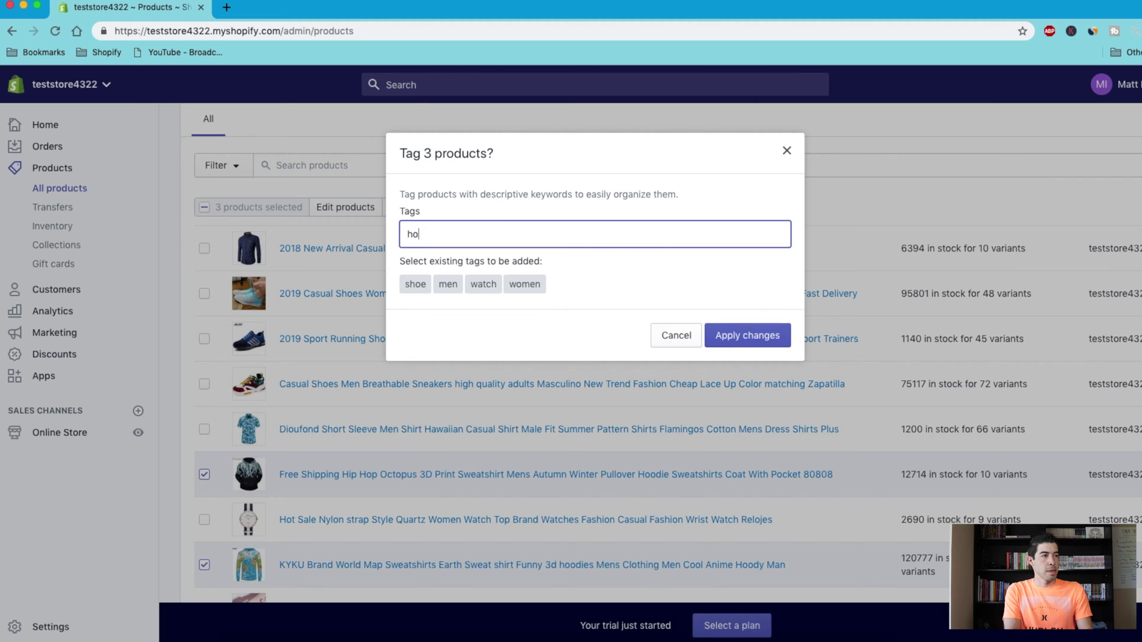
{"action": "type", "text": "odie"}
{"action": "key", "text": "Return"}
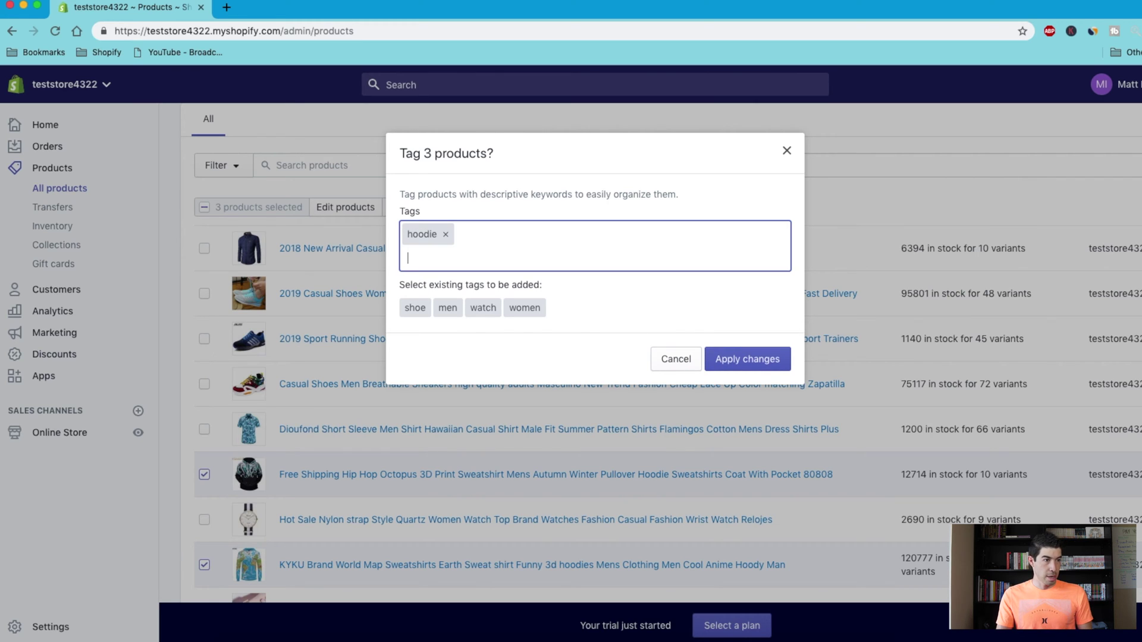
{"action": "left_click", "coordinate": [765, 360]}
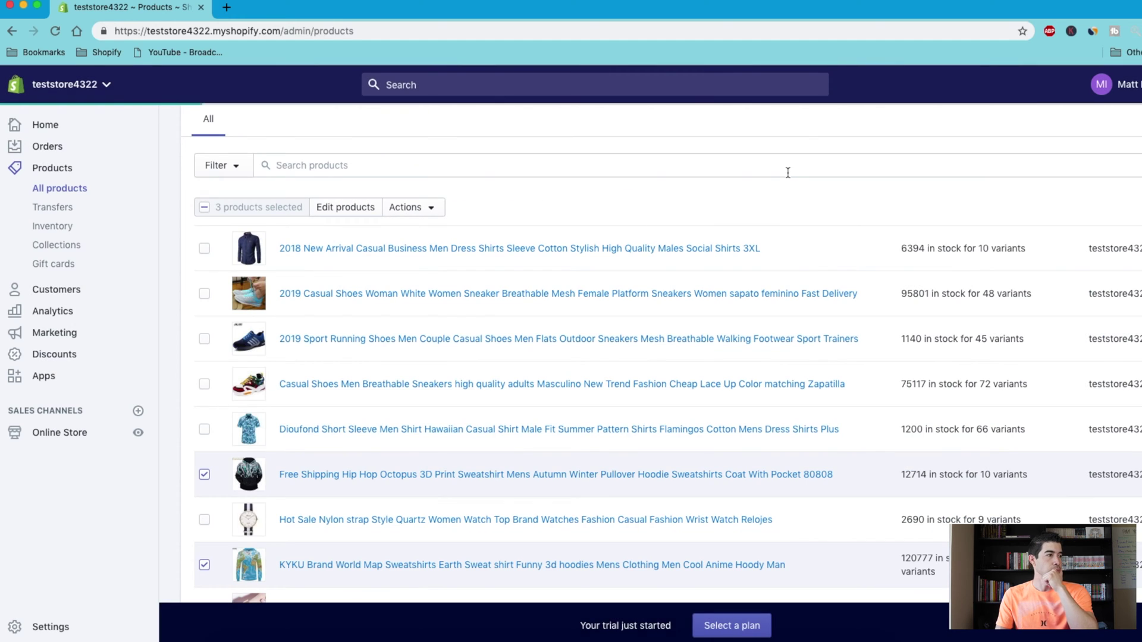
Create and save an automated collection titled "Hoodies" with the condition that the product tag is equal to the hoodie tag.
{"action": "left_click", "coordinate": [56, 247]}
{"action": "left_click", "coordinate": [1116, 157]}
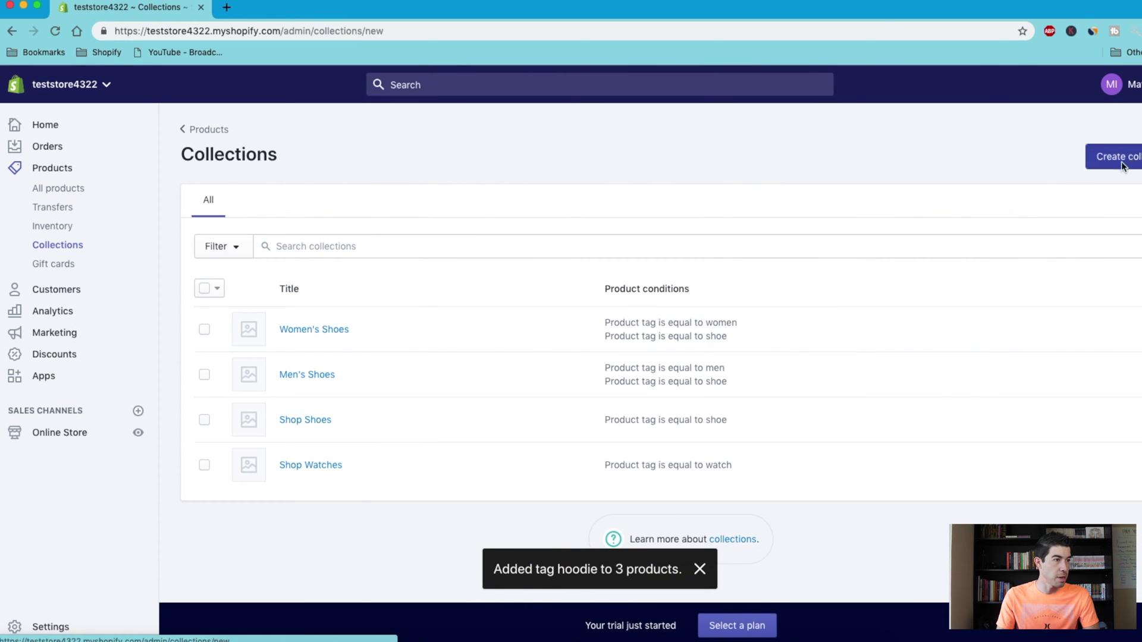
{"action": "left_click", "coordinate": [532, 203]}
{"action": "type", "text": "Hoodies"}
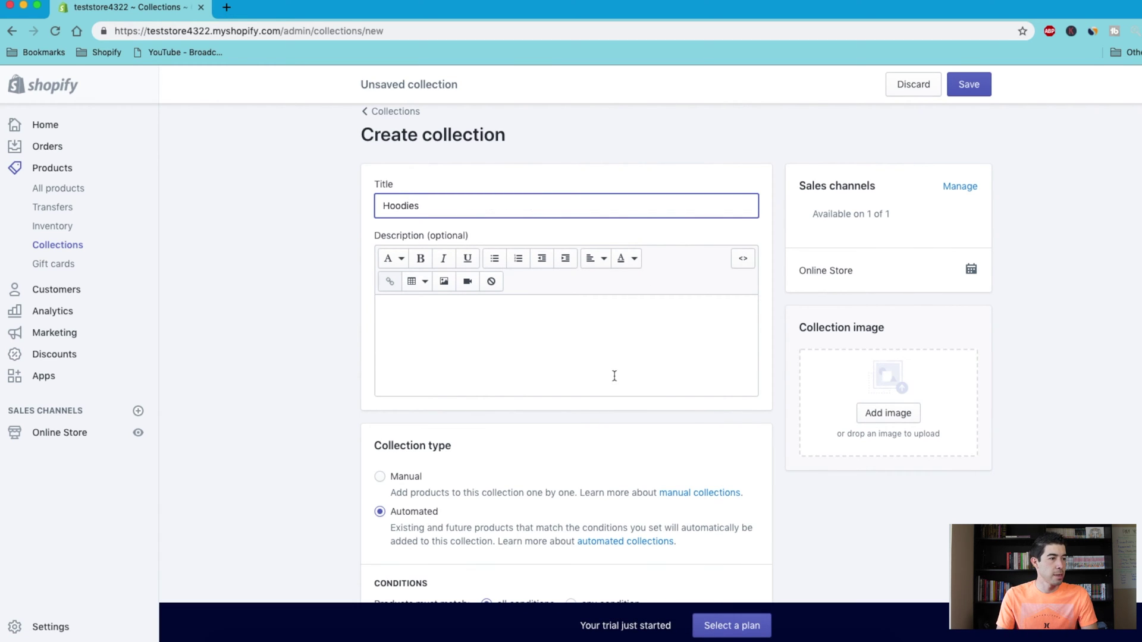
{"action": "scroll", "coordinate": [373, 405], "scroll_direction": "down", "scroll_amount": 5}
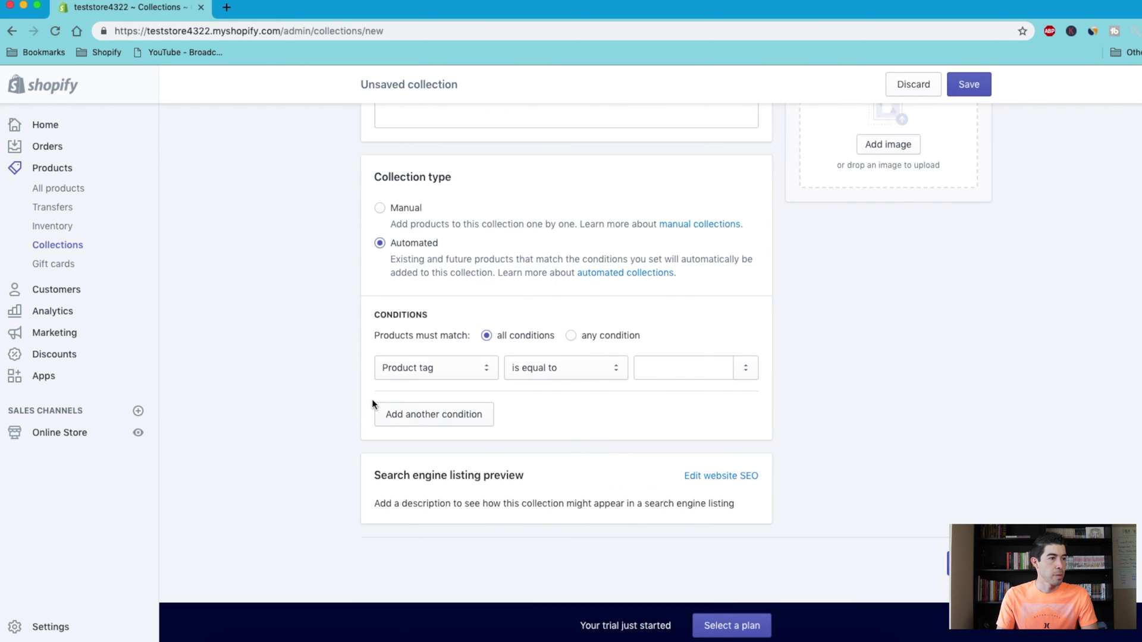
{"action": "left_click", "coordinate": [664, 371]}
{"action": "type", "text": "hoo"}
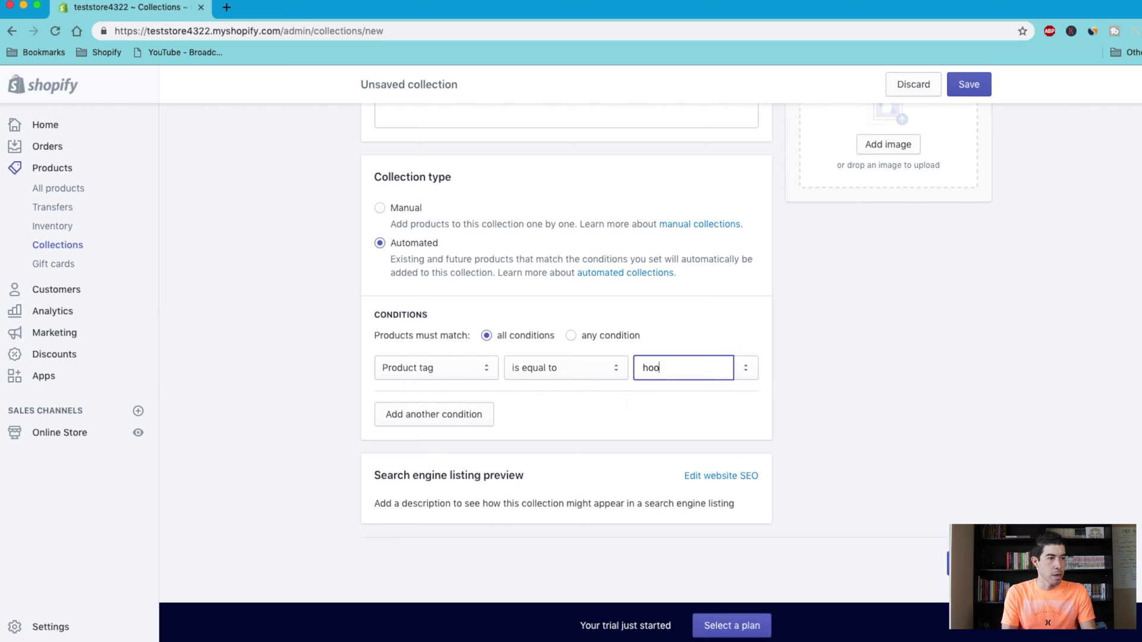
{"action": "key", "text": "Return"}
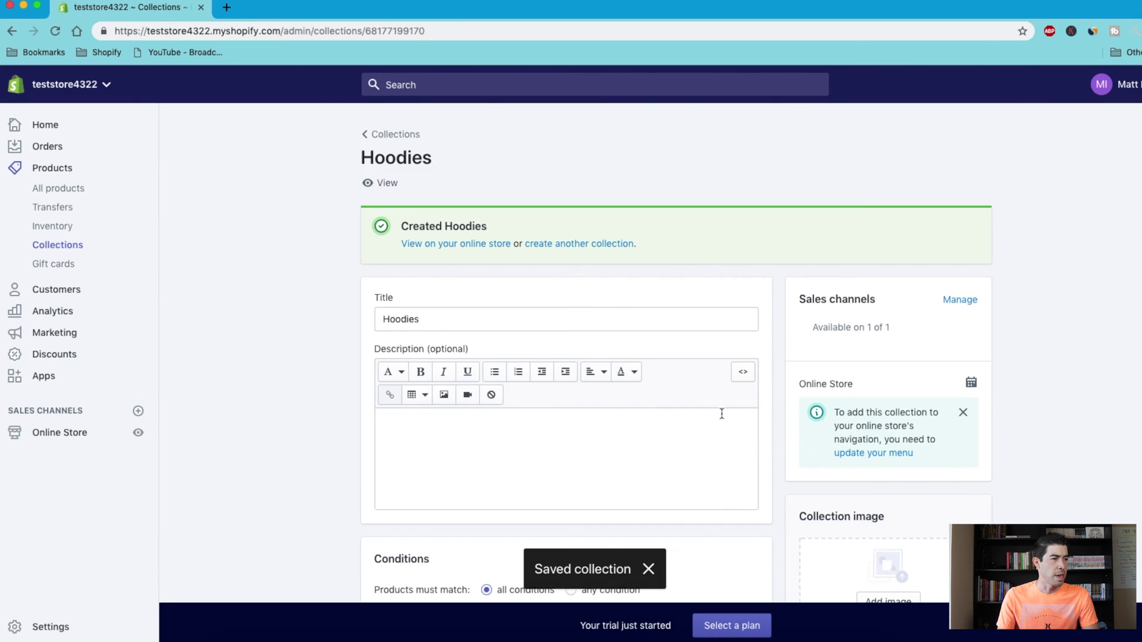
Create and save an automated collection titled "Shirts" with the condition that the product tag is equal to shirt.
{"action": "left_click", "coordinate": [383, 134]}
{"action": "left_click", "coordinate": [1117, 163]}
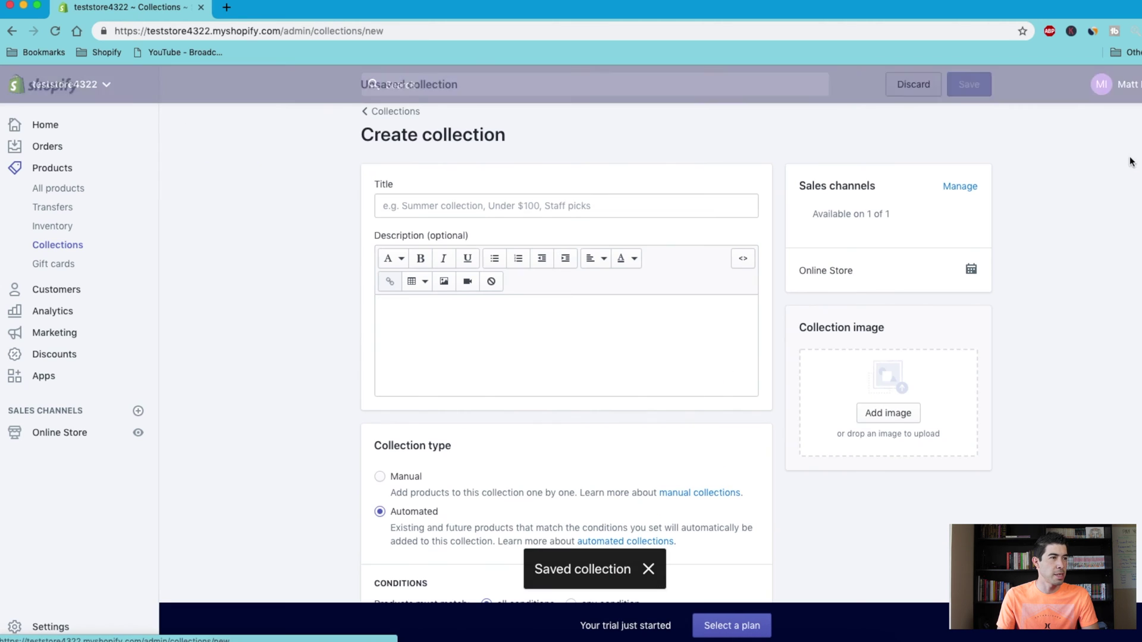
{"action": "left_click", "coordinate": [603, 212]}
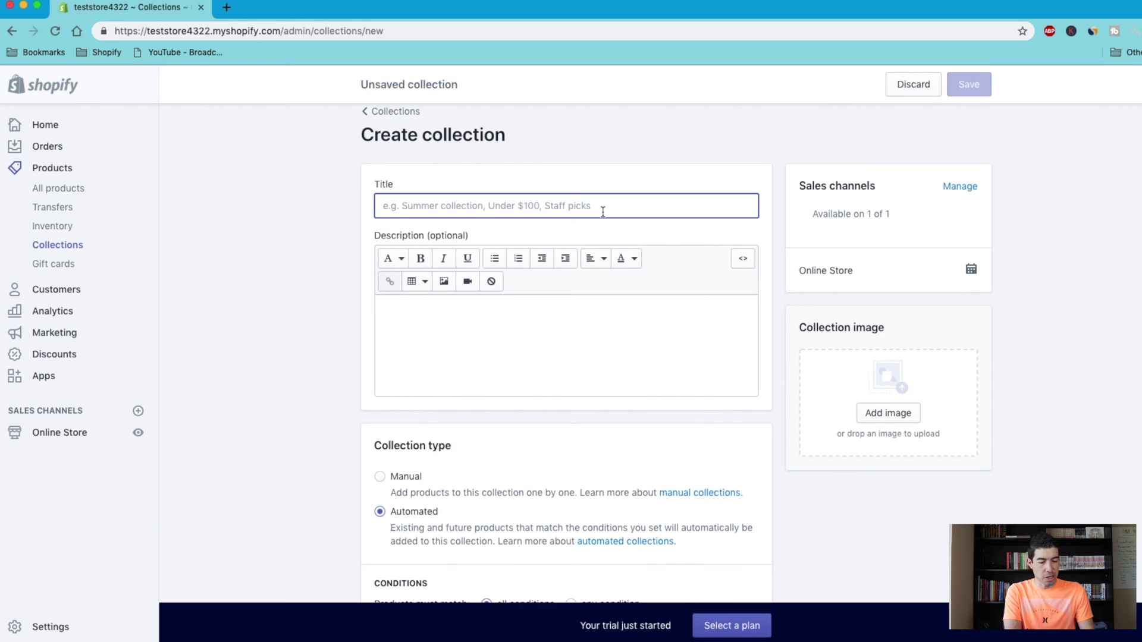
{"action": "type", "text": "Shirts"}
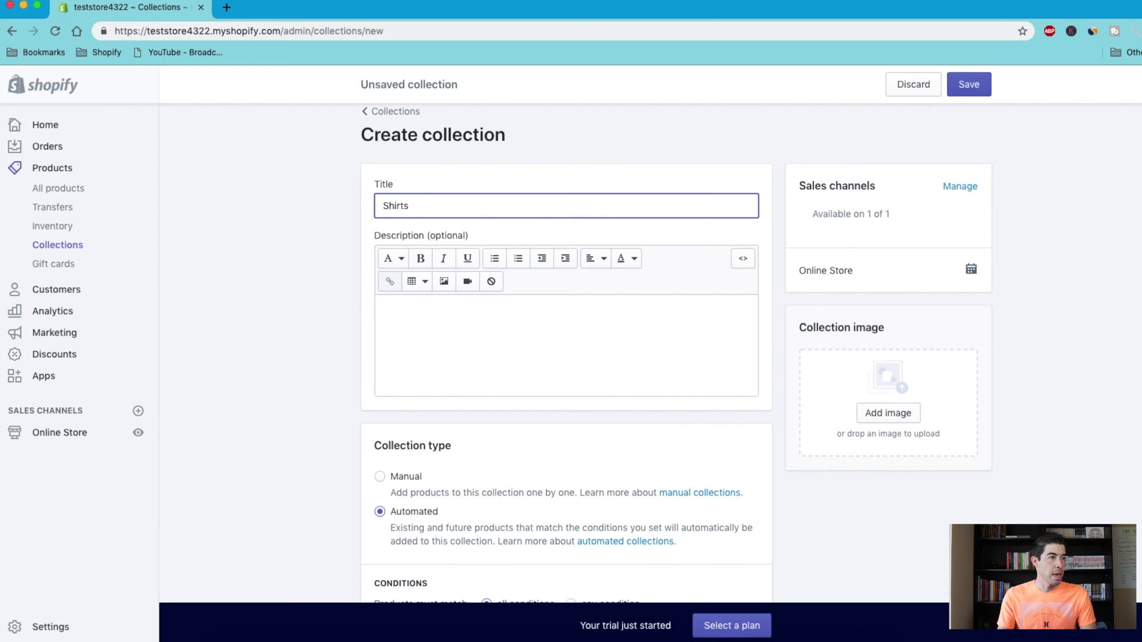
{"action": "scroll", "coordinate": [714, 383], "scroll_direction": "down", "scroll_amount": 5}
{"action": "left_click", "coordinate": [651, 367]}
{"action": "type", "text": "shirt"}
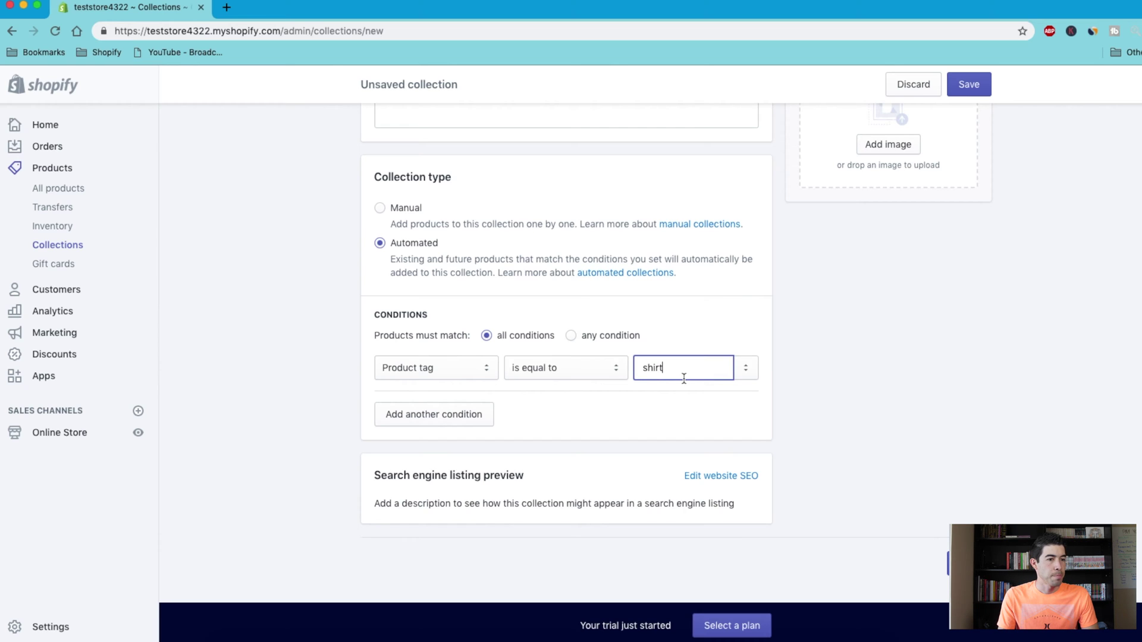
{"action": "key", "text": "Return"}
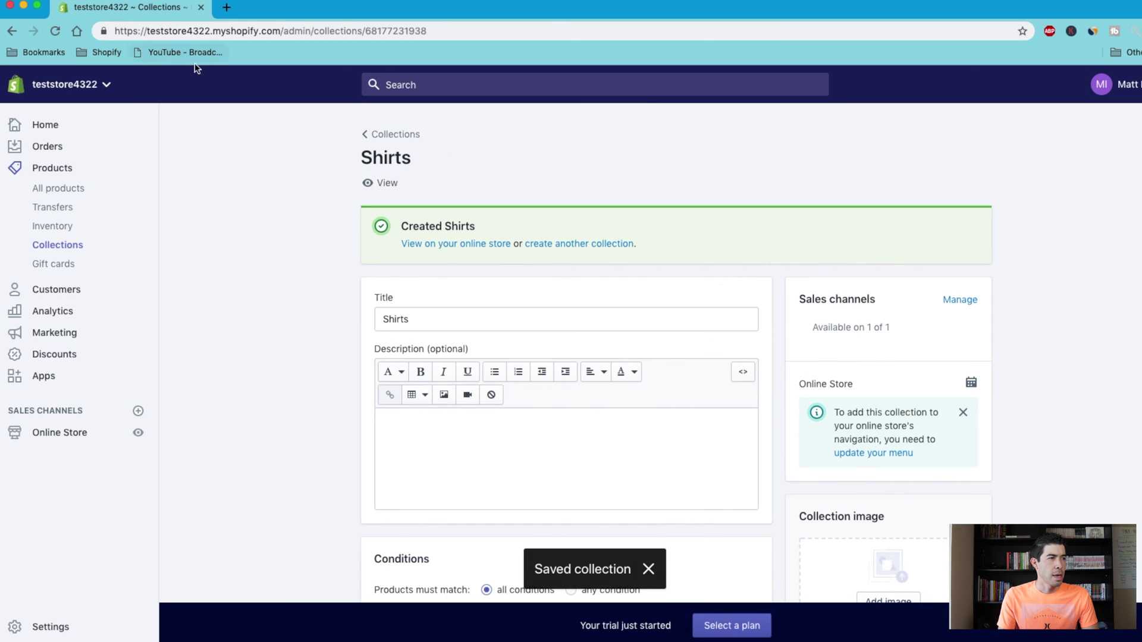
Start a new collection and title it "Men's Shirts".
{"action": "left_click", "coordinate": [383, 134]}
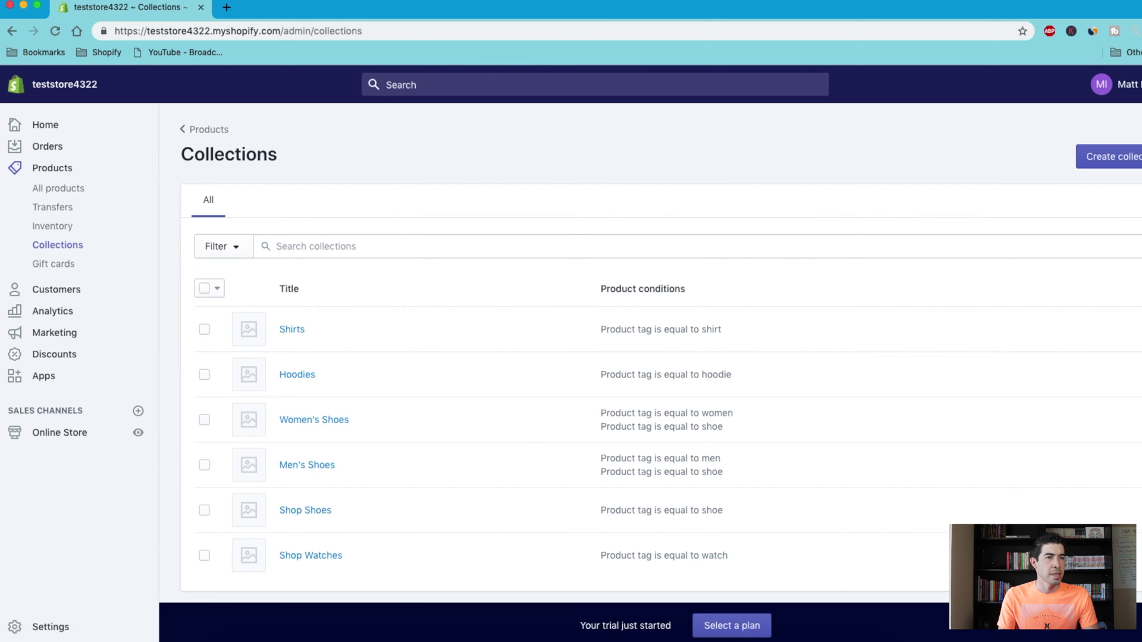
{"action": "left_click", "coordinate": [1109, 156]}
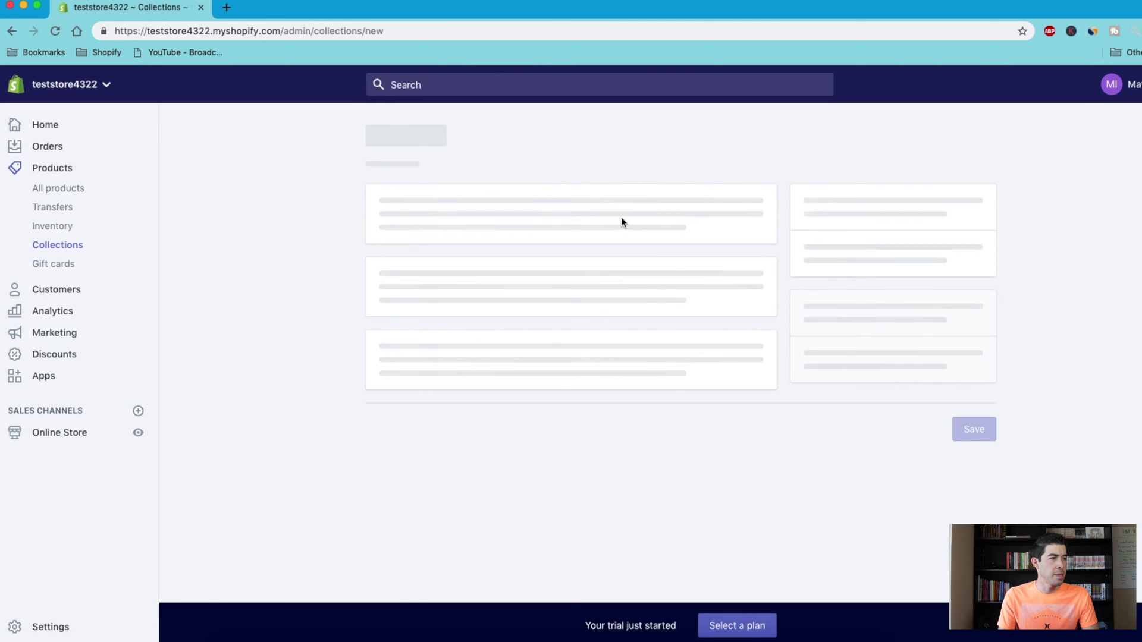
{"action": "left_click", "coordinate": [433, 214]}
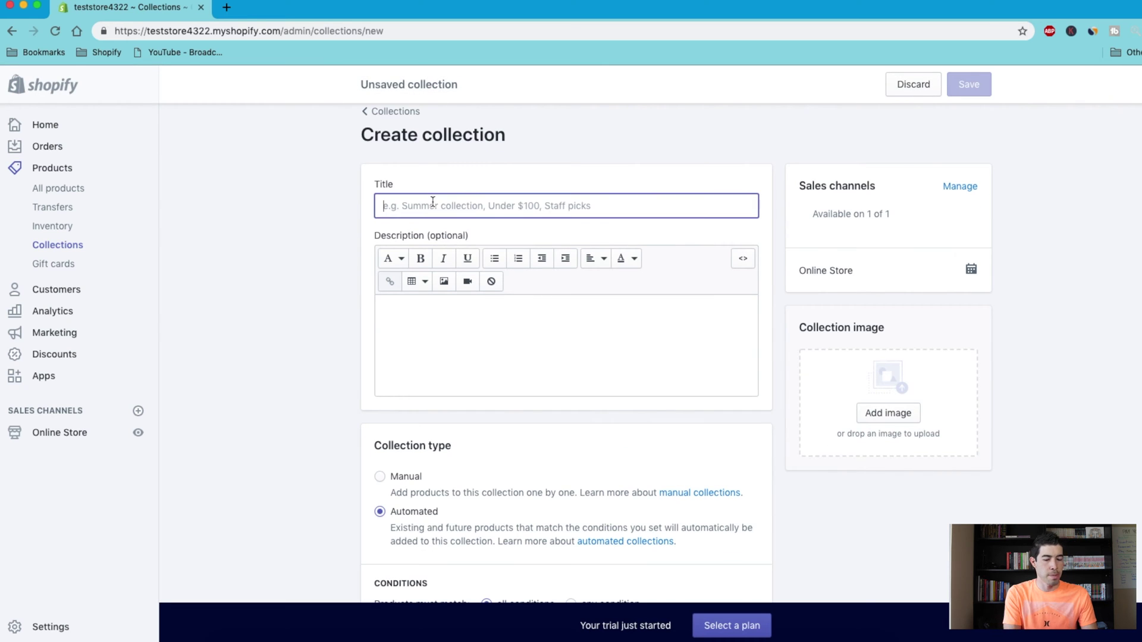
{"action": "type", "text": "Men's Shirtas"}
{"action": "key", "text": "BackSpace"}
{"action": "key", "text": "BackSpace"}
{"action": "type", "text": "s"}
{"action": "scroll", "coordinate": [324, 401], "scroll_direction": "down", "scroll_amount": 5}
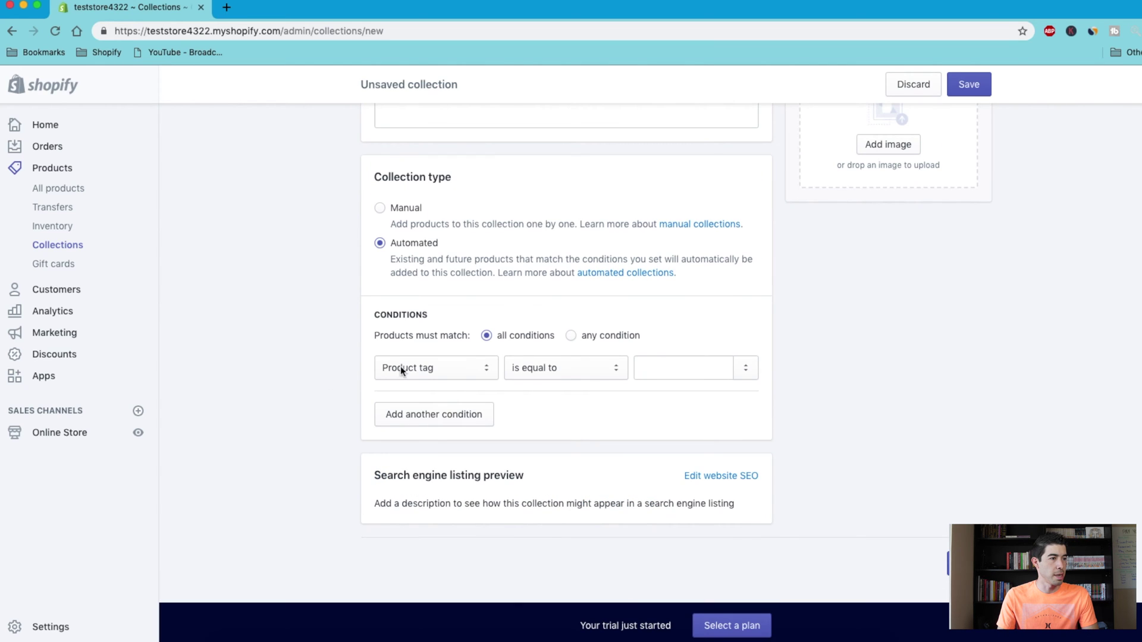
Require all conditions, with product tag equal to shirt and product tag equal to men, and save the collection.
{"action": "left_click", "coordinate": [657, 367]}
{"action": "left_click", "coordinate": [565, 336]}
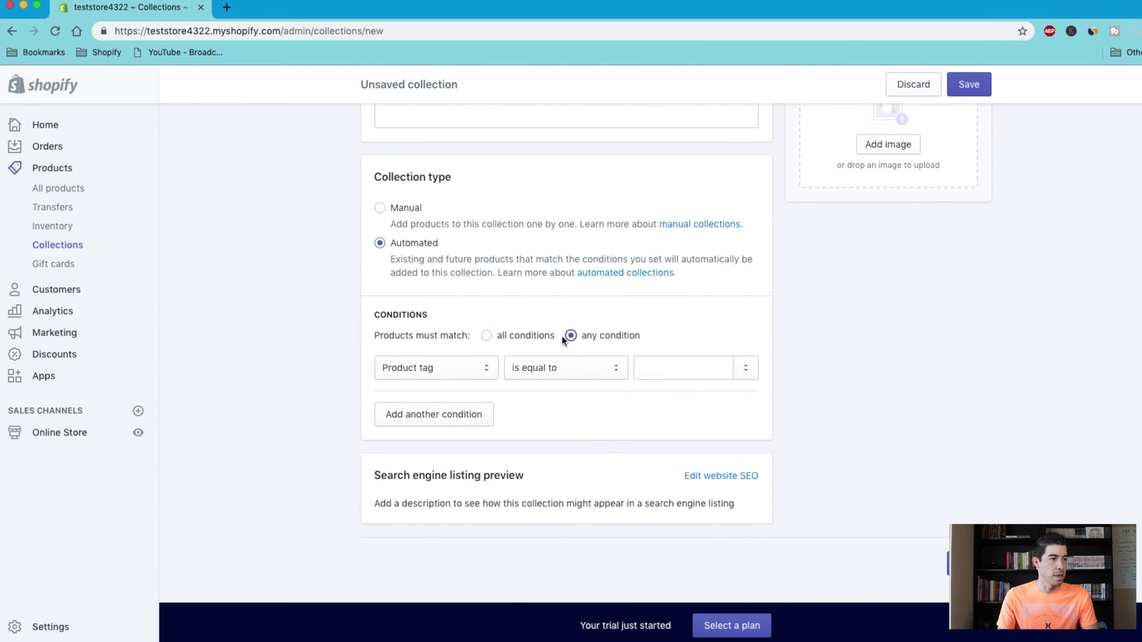
{"action": "left_click", "coordinate": [665, 369]}
{"action": "type", "text": "shire"}
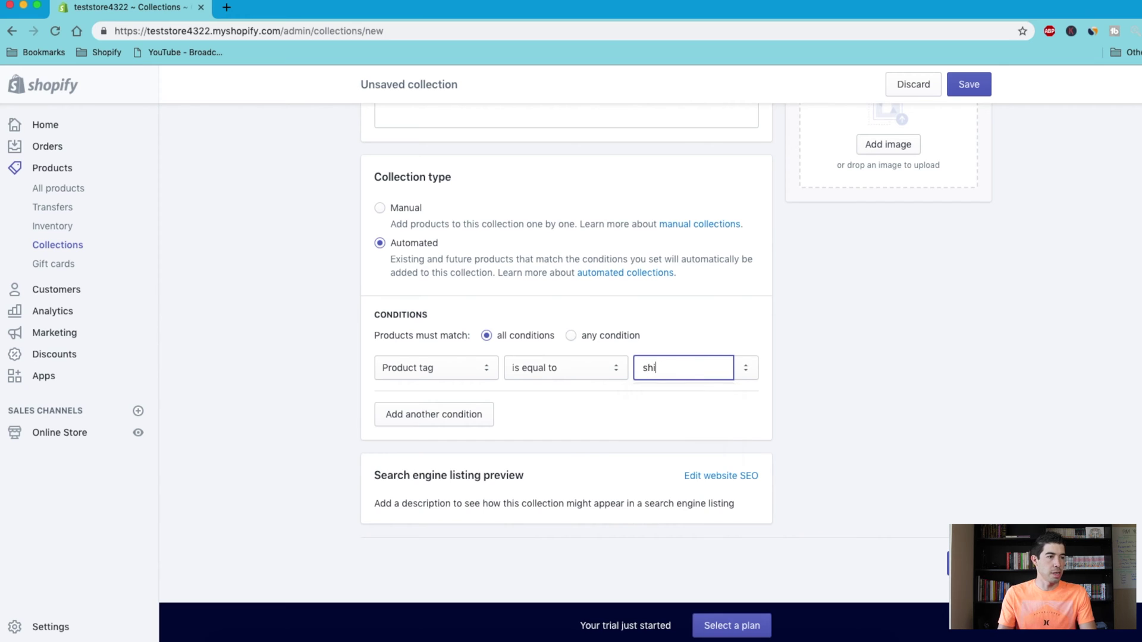
{"action": "left_click", "coordinate": [452, 422]}
{"action": "left_click", "coordinate": [662, 414]}
{"action": "type", "text": "me"}
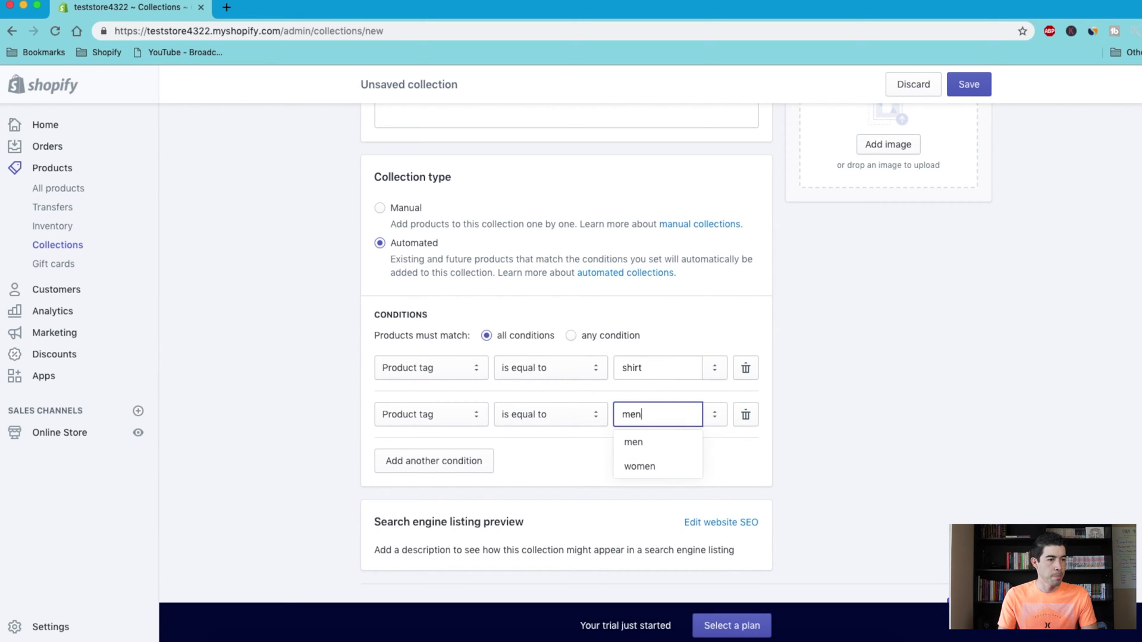
{"action": "type", "text": "n"}
{"action": "left_click", "coordinate": [780, 437]}
{"action": "scroll", "coordinate": [781, 438], "scroll_direction": "down", "scroll_amount": 2}
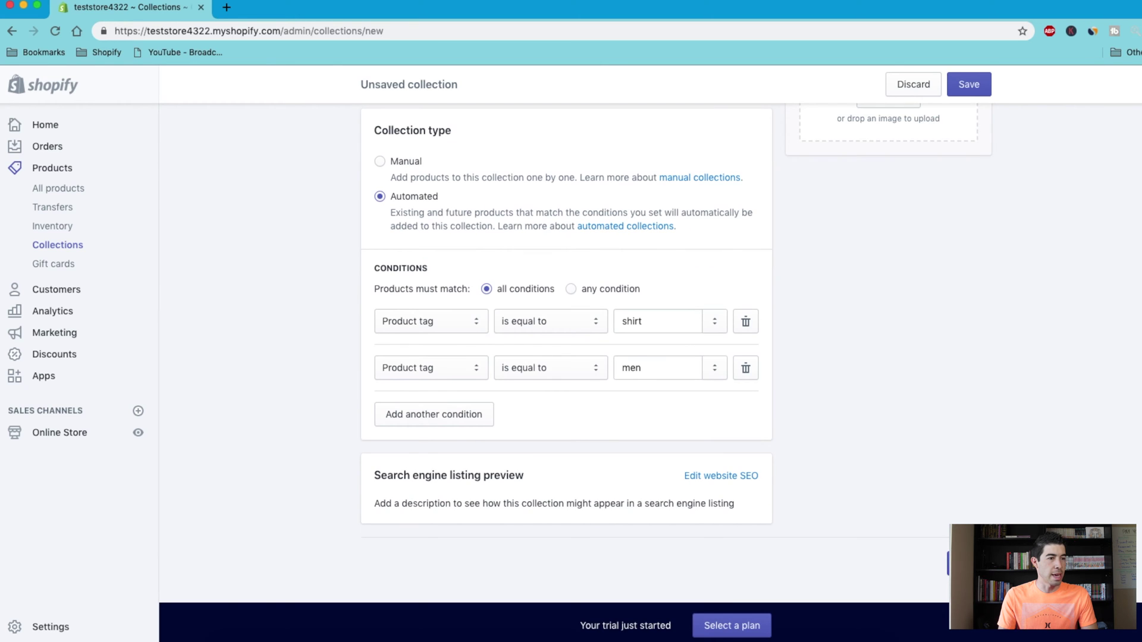
{"action": "key", "text": "super+s"}
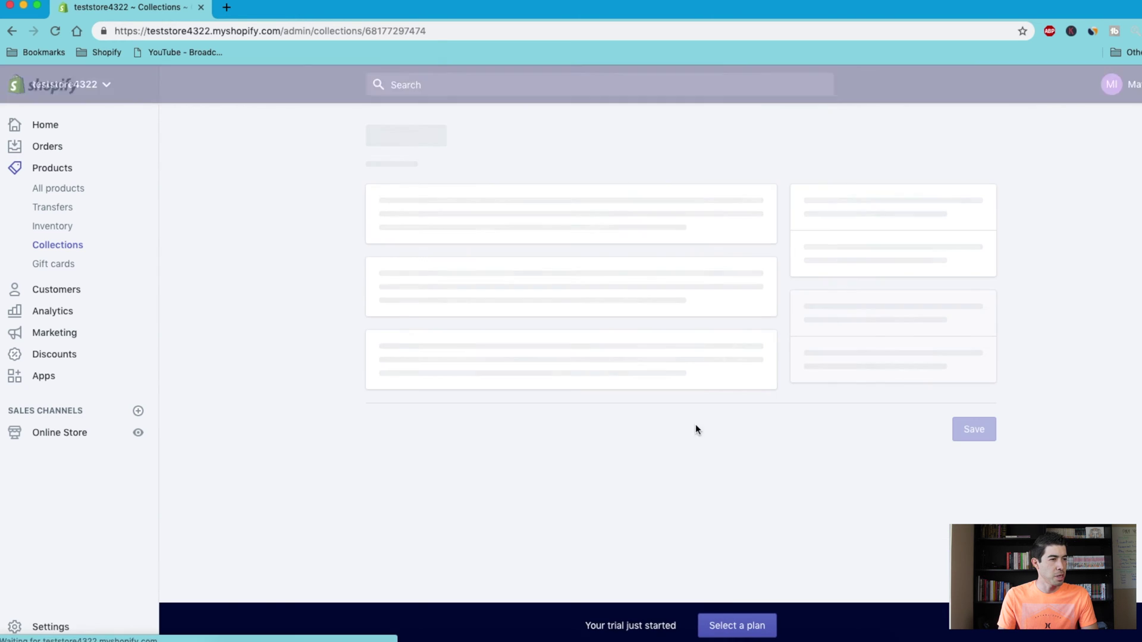
{"action": "scroll", "coordinate": [791, 416], "scroll_direction": "down", "scroll_amount": 7}
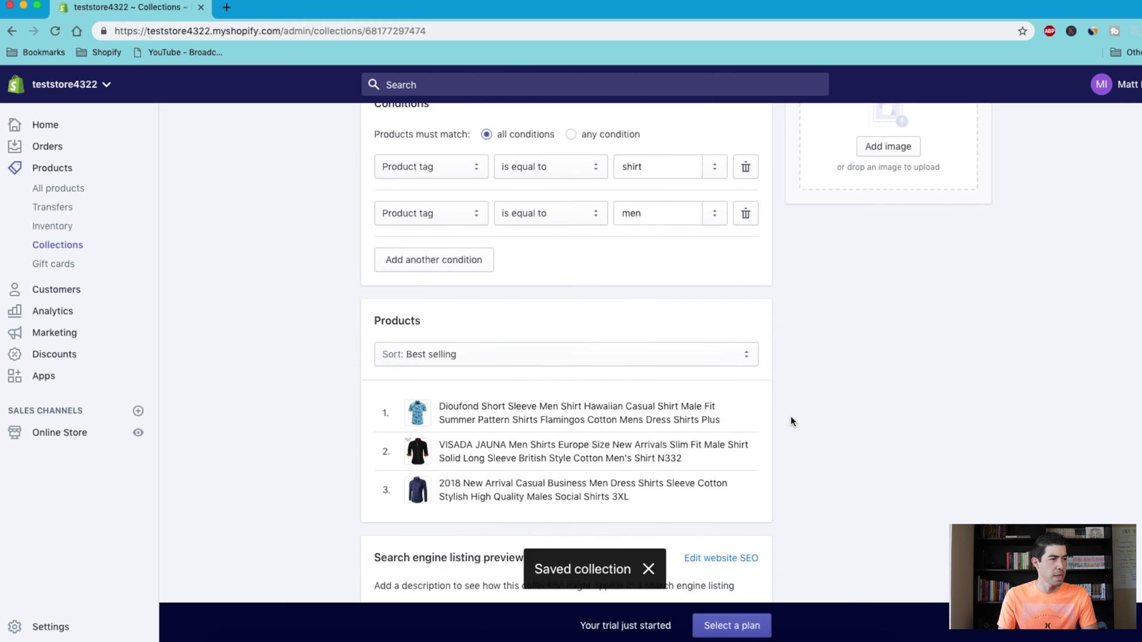
{"action": "scroll", "coordinate": [386, 222], "scroll_direction": "up", "scroll_amount": 8}
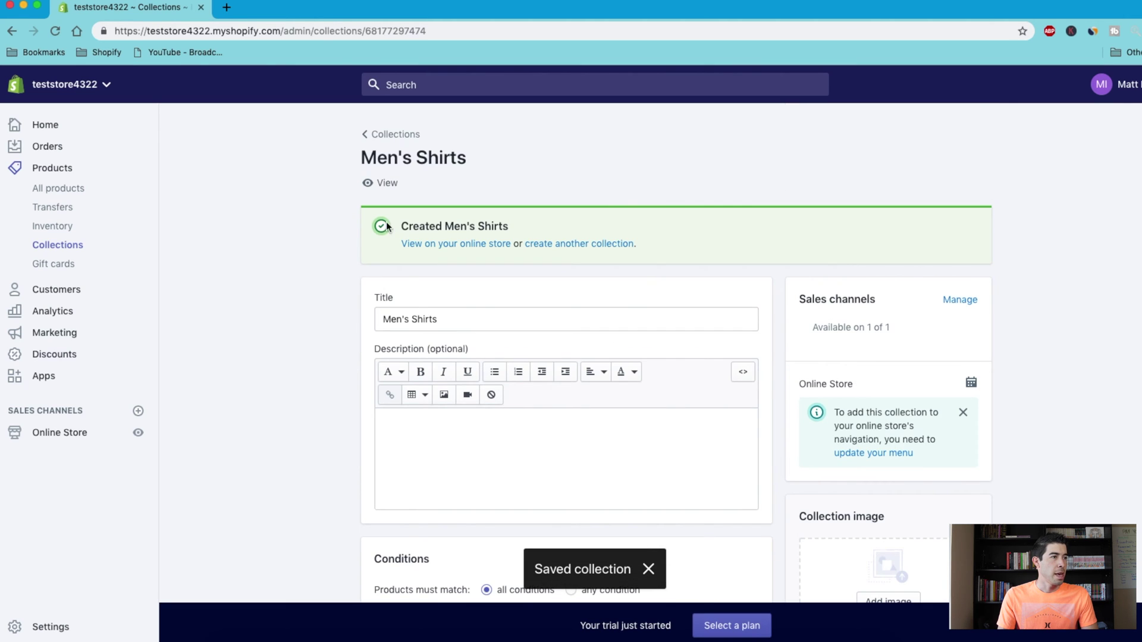
Review the full product list and the list of collections to check whether any product group still lacks a collection.
{"action": "left_click", "coordinate": [389, 135]}
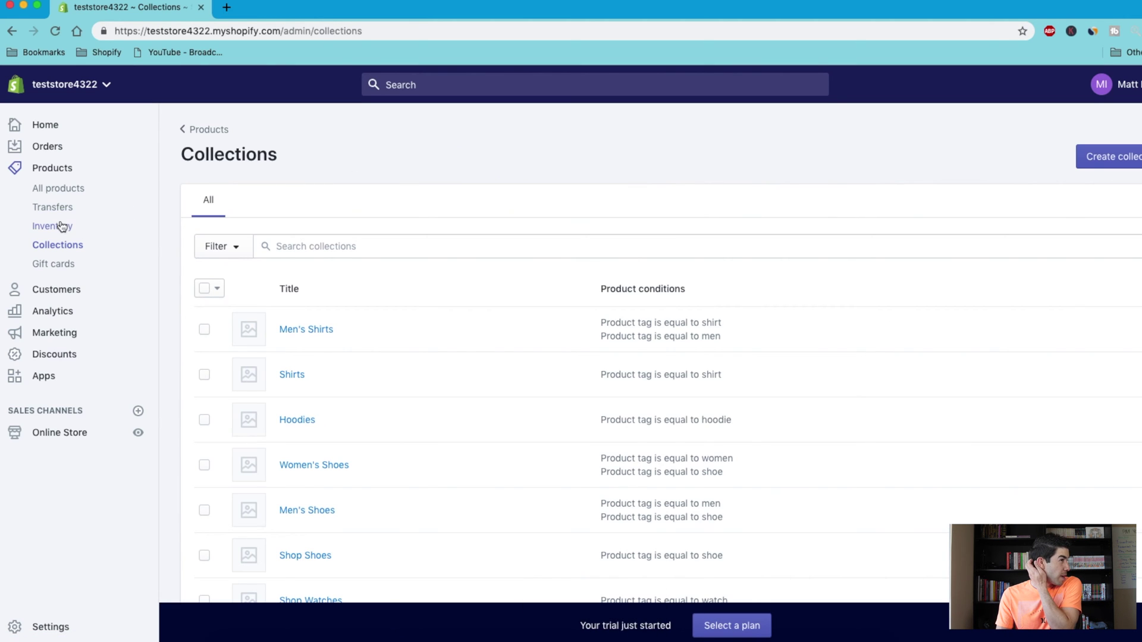
{"action": "left_click", "coordinate": [62, 190]}
{"action": "scroll", "coordinate": [383, 379], "scroll_direction": "down", "scroll_amount": 5}
{"action": "scroll", "coordinate": [383, 378], "scroll_direction": "down", "scroll_amount": 4}
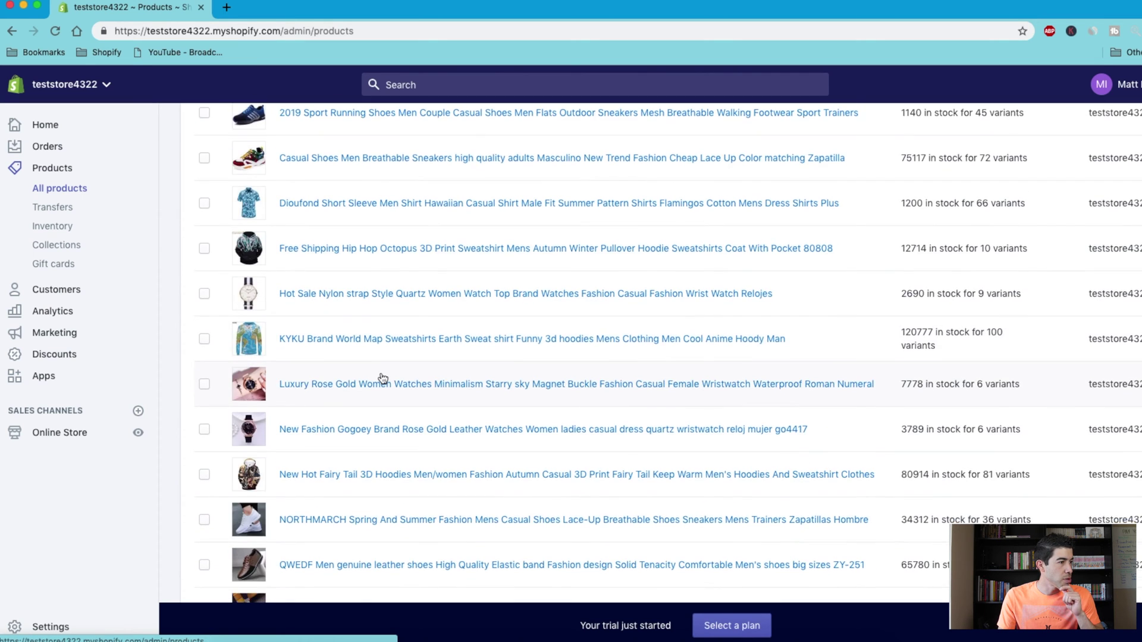
{"action": "scroll", "coordinate": [382, 378], "scroll_direction": "up", "scroll_amount": 10}
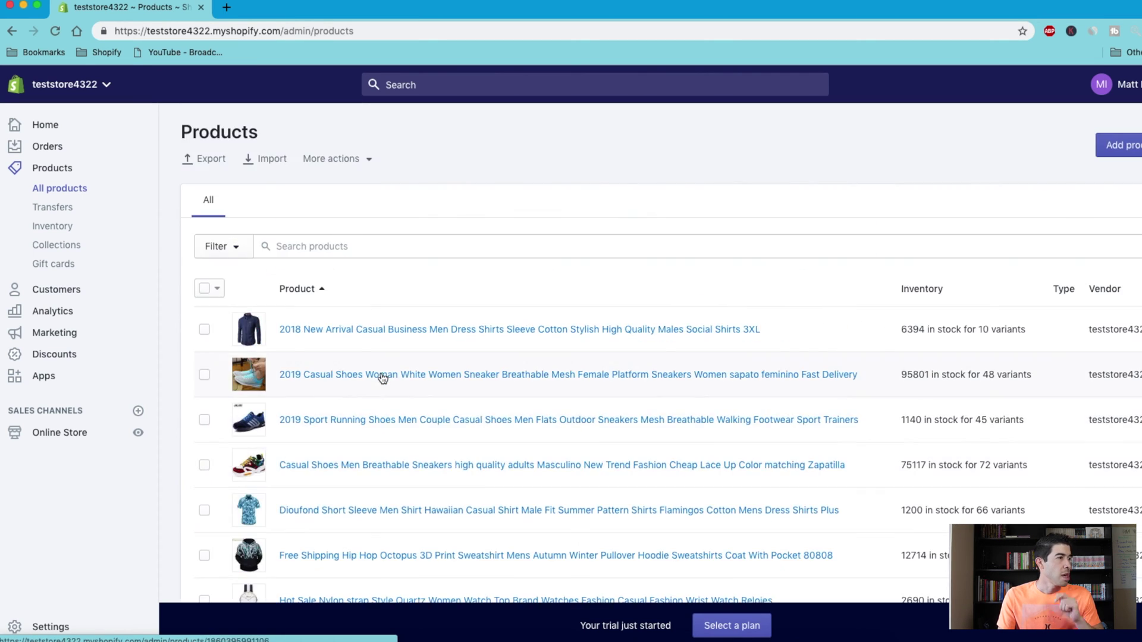
{"action": "left_click", "coordinate": [66, 249]}
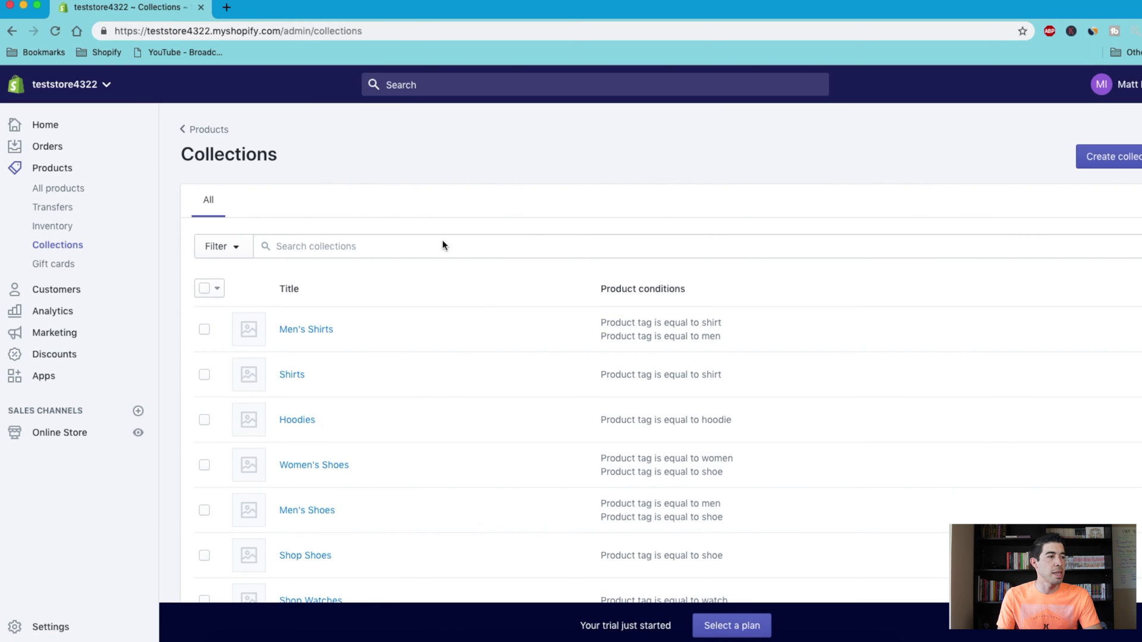
{"action": "scroll", "coordinate": [433, 447], "scroll_direction": "down", "scroll_amount": 3}
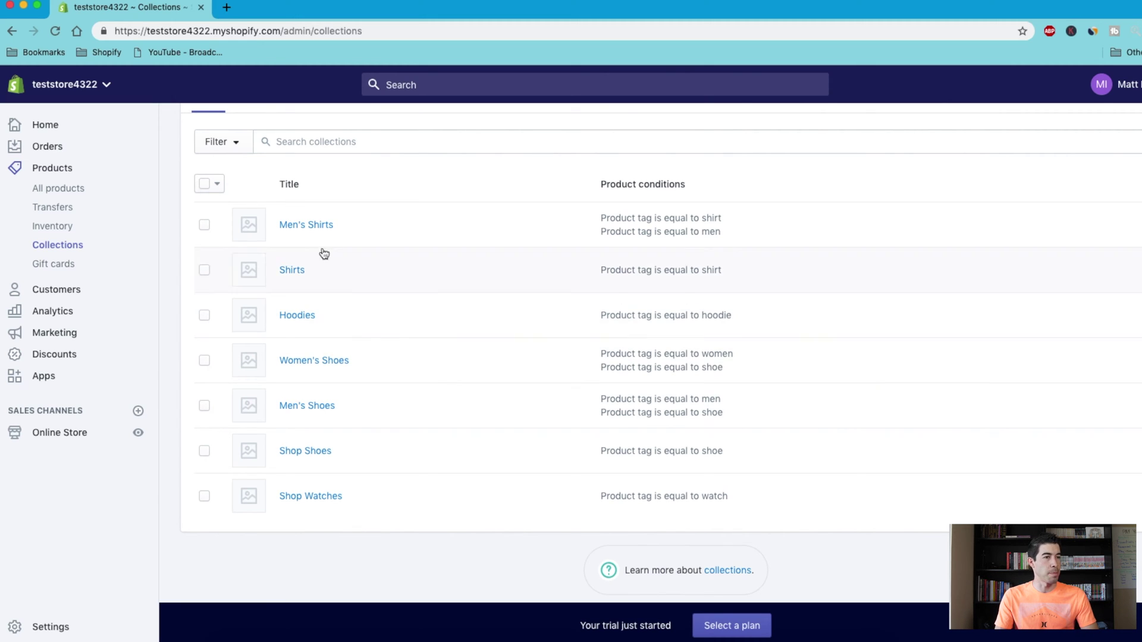
{"action": "scroll", "coordinate": [341, 245], "scroll_direction": "up", "scroll_amount": 2}
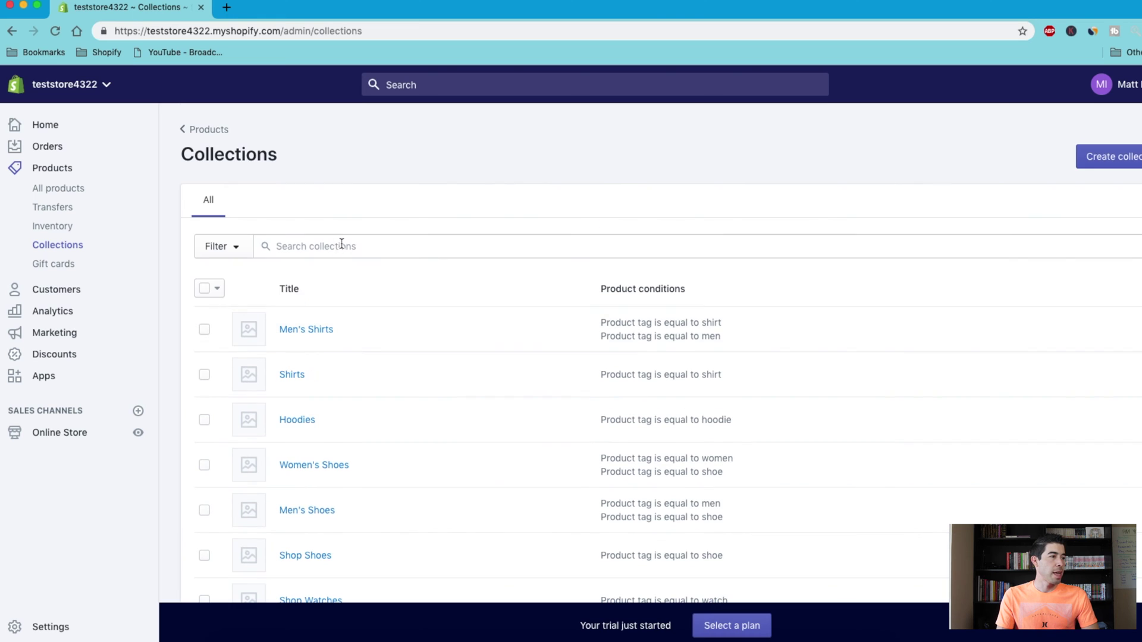
Preview the online store's home page down through its featured collection, and close the preview.
{"action": "left_click", "coordinate": [138, 433]}
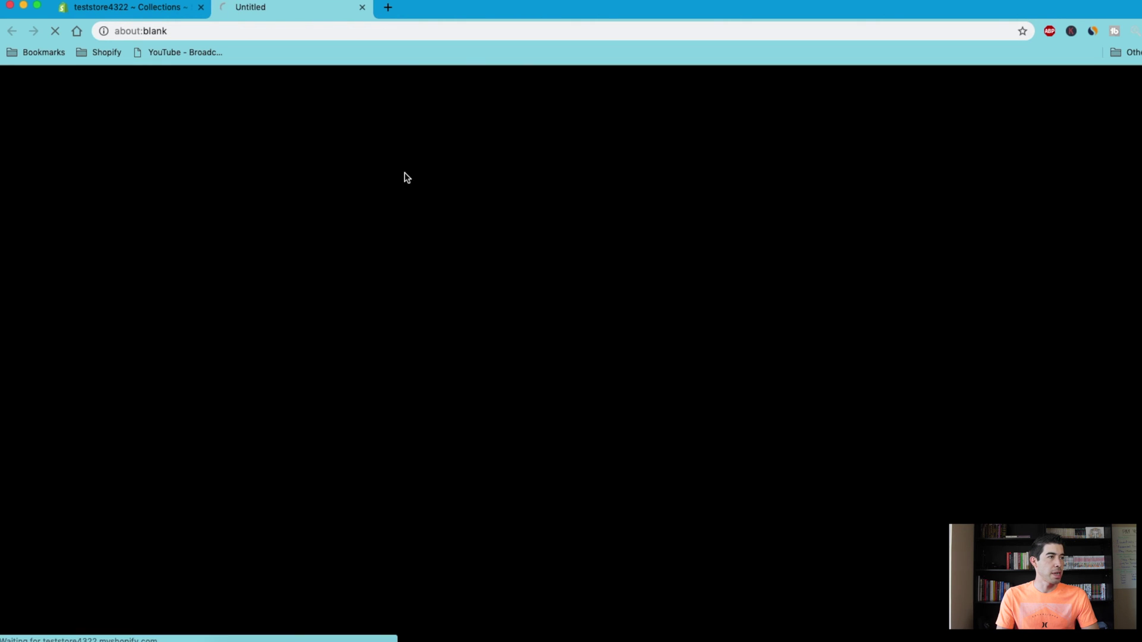
{"action": "scroll", "coordinate": [675, 227], "scroll_direction": "down", "scroll_amount": 10}
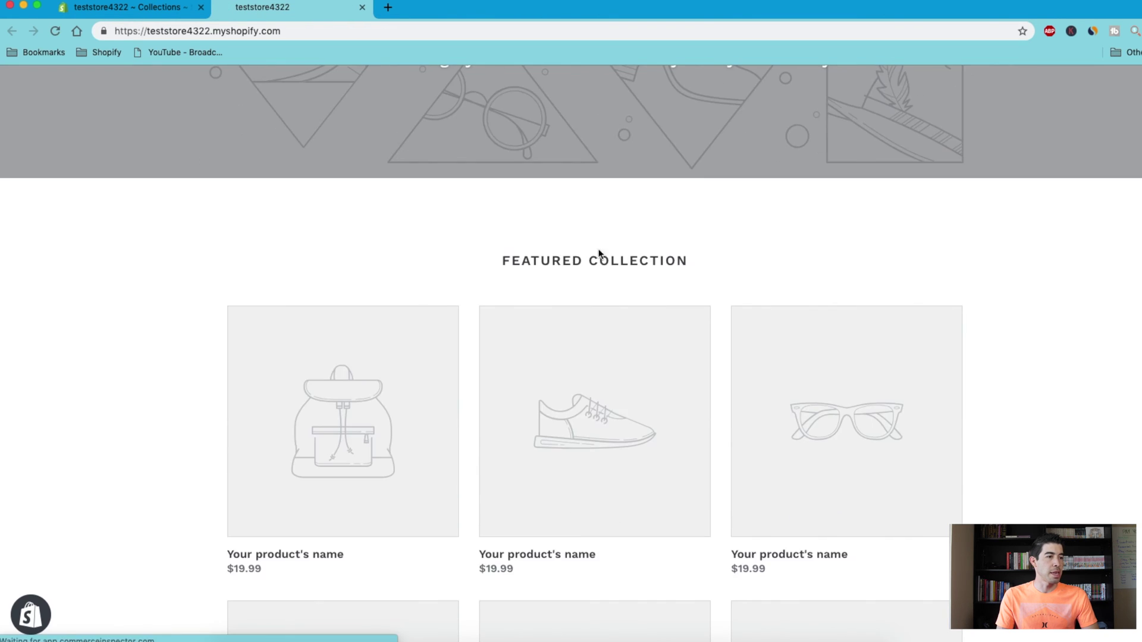
{"action": "scroll", "coordinate": [434, 260], "scroll_direction": "up", "scroll_amount": 1}
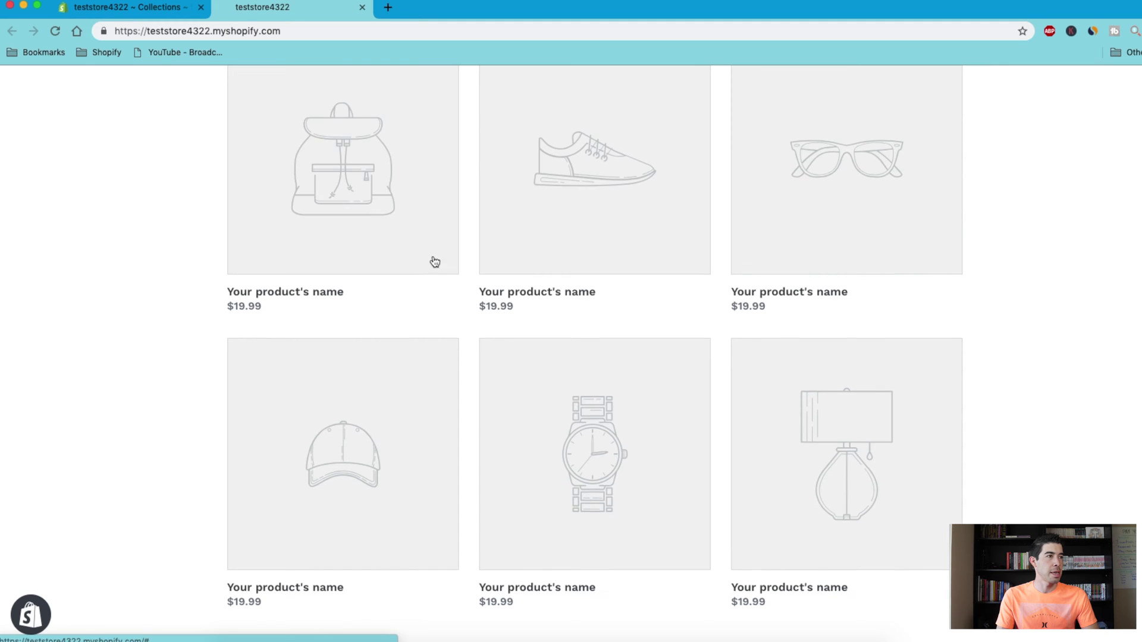
{"action": "left_click", "coordinate": [362, 7]}
Open the online store's Debut theme for customization.
{"action": "left_click", "coordinate": [55, 435]}
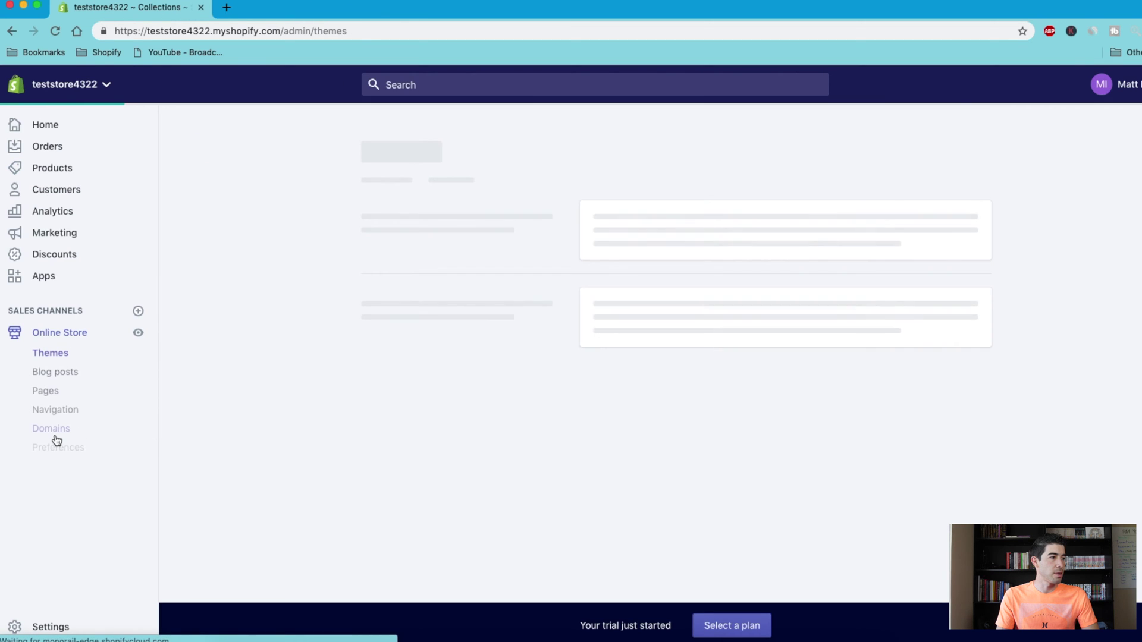
{"action": "left_click", "coordinate": [967, 231]}
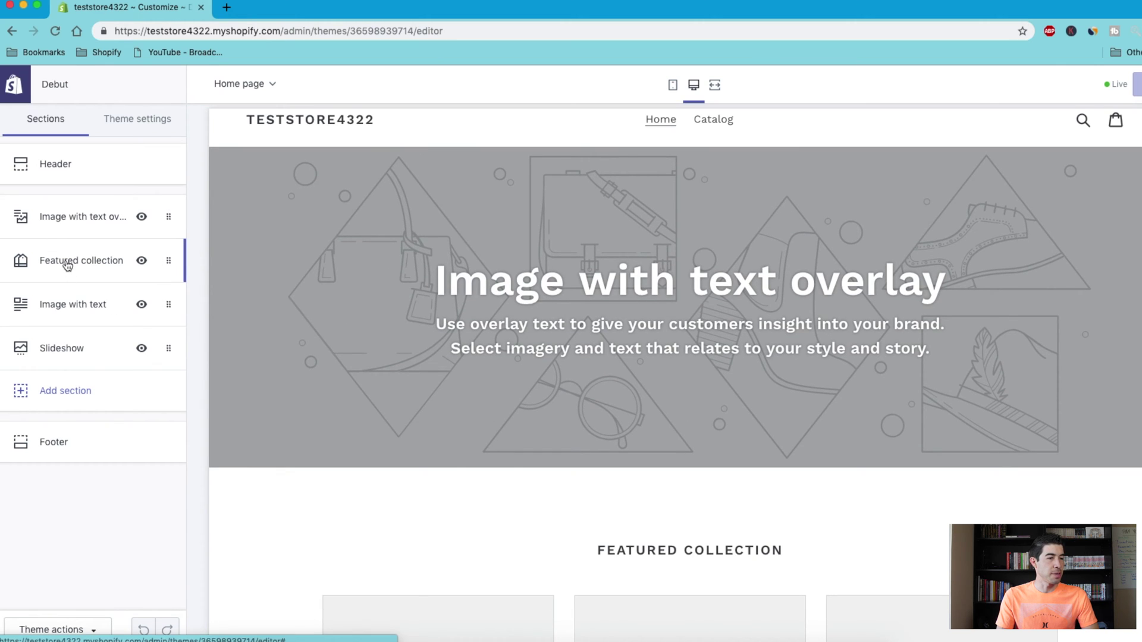
{"action": "scroll", "coordinate": [636, 487], "scroll_direction": "down", "scroll_amount": 2}
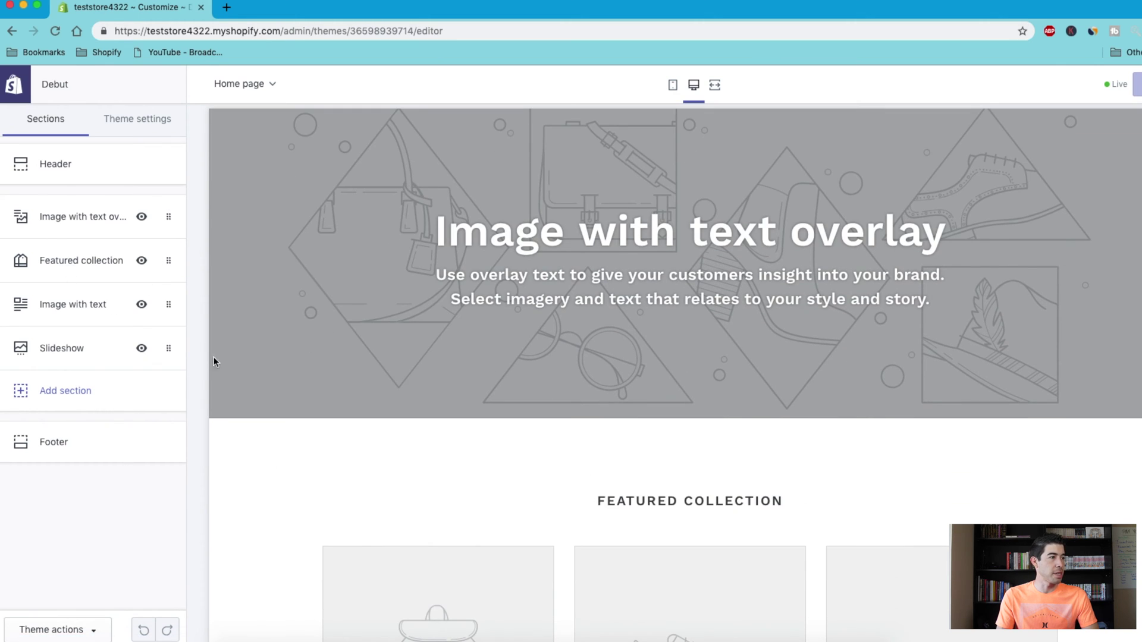
Set the home page's Featured collection section to show the Shop Watches collection.
{"action": "left_click", "coordinate": [106, 269]}
{"action": "left_click", "coordinate": [103, 257]}
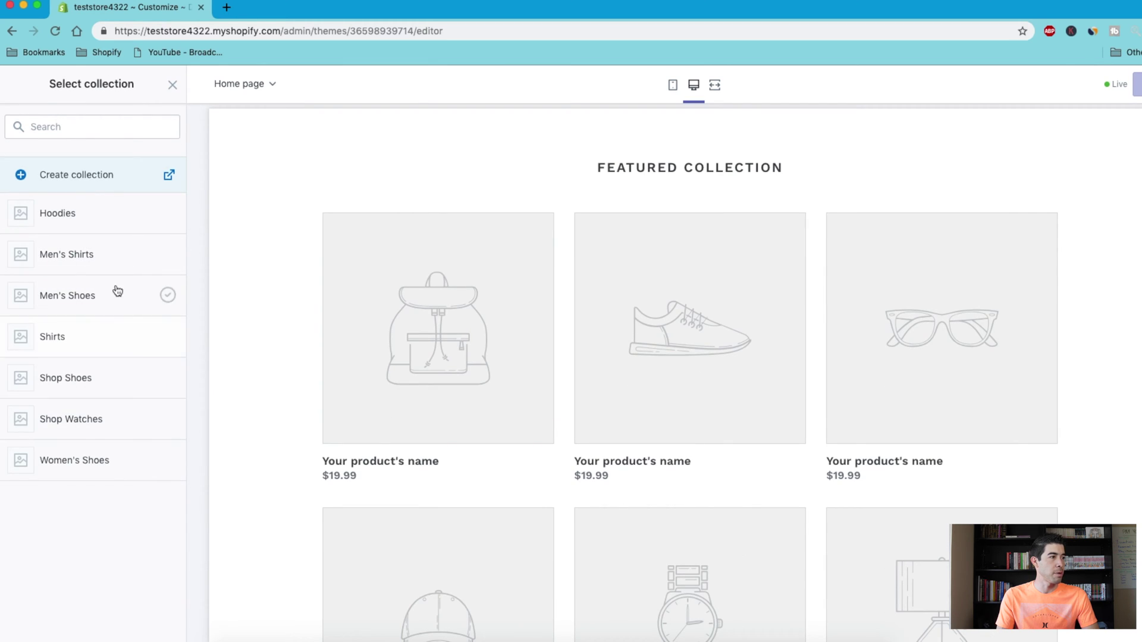
{"action": "left_click", "coordinate": [101, 422]}
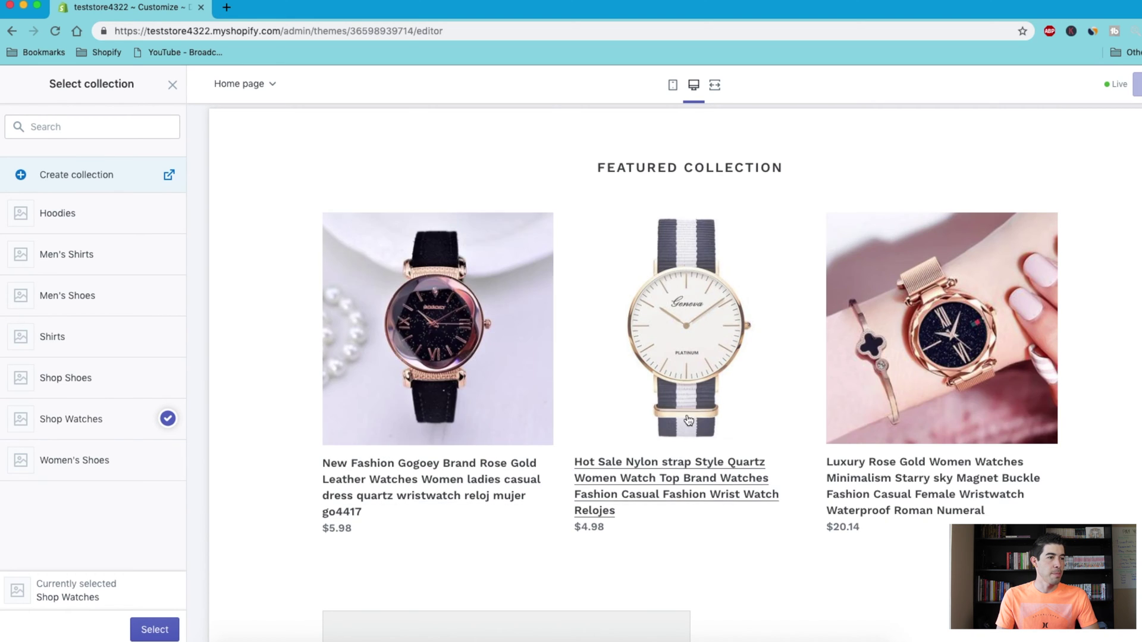
{"action": "scroll", "coordinate": [423, 376], "scroll_direction": "down", "scroll_amount": 4}
{"action": "scroll", "coordinate": [423, 375], "scroll_direction": "down", "scroll_amount": 3}
{"action": "scroll", "coordinate": [694, 426], "scroll_direction": "up", "scroll_amount": 3}
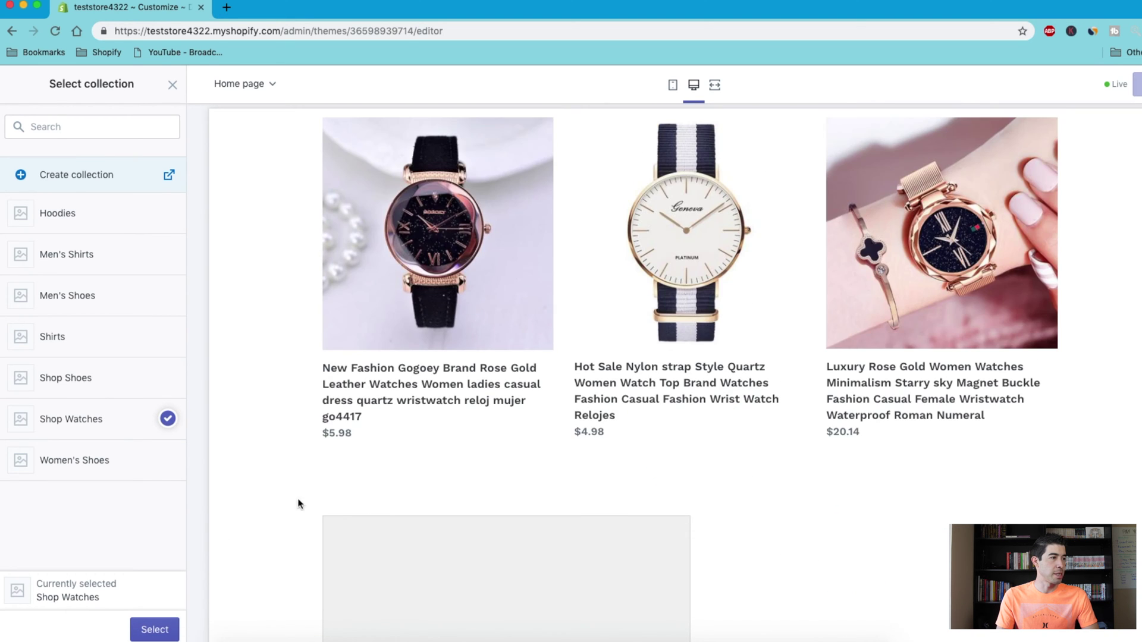
{"action": "left_click", "coordinate": [156, 628]}
Remove the Image with text section from the home page.
{"action": "scroll", "coordinate": [640, 400], "scroll_direction": "down", "scroll_amount": 3}
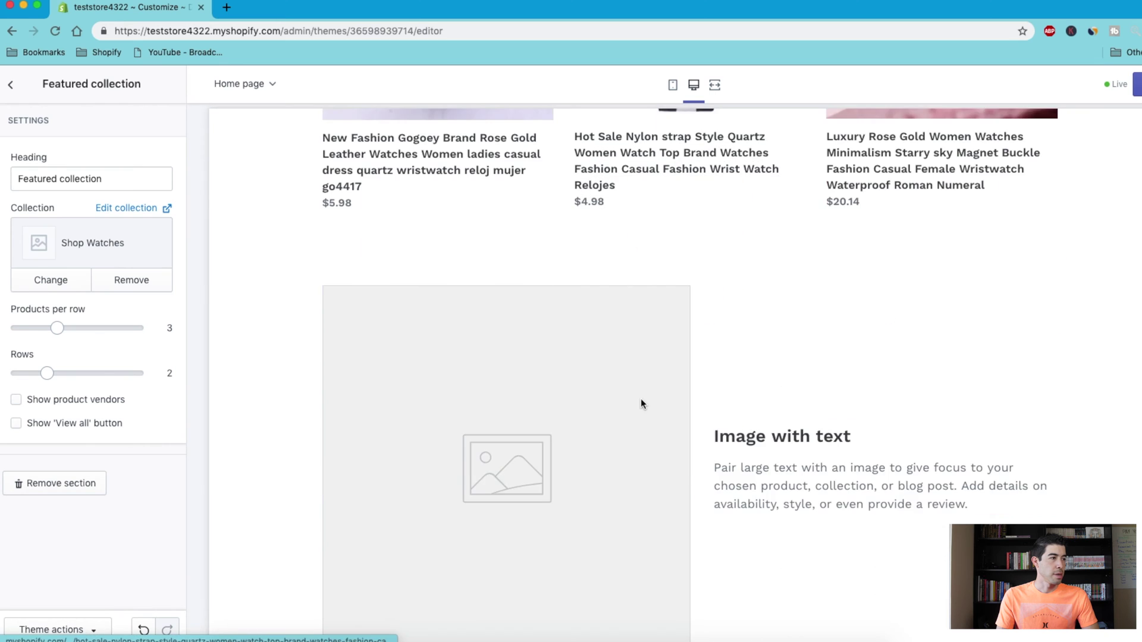
{"action": "scroll", "coordinate": [641, 403], "scroll_direction": "down", "scroll_amount": 3}
{"action": "left_click", "coordinate": [11, 86]}
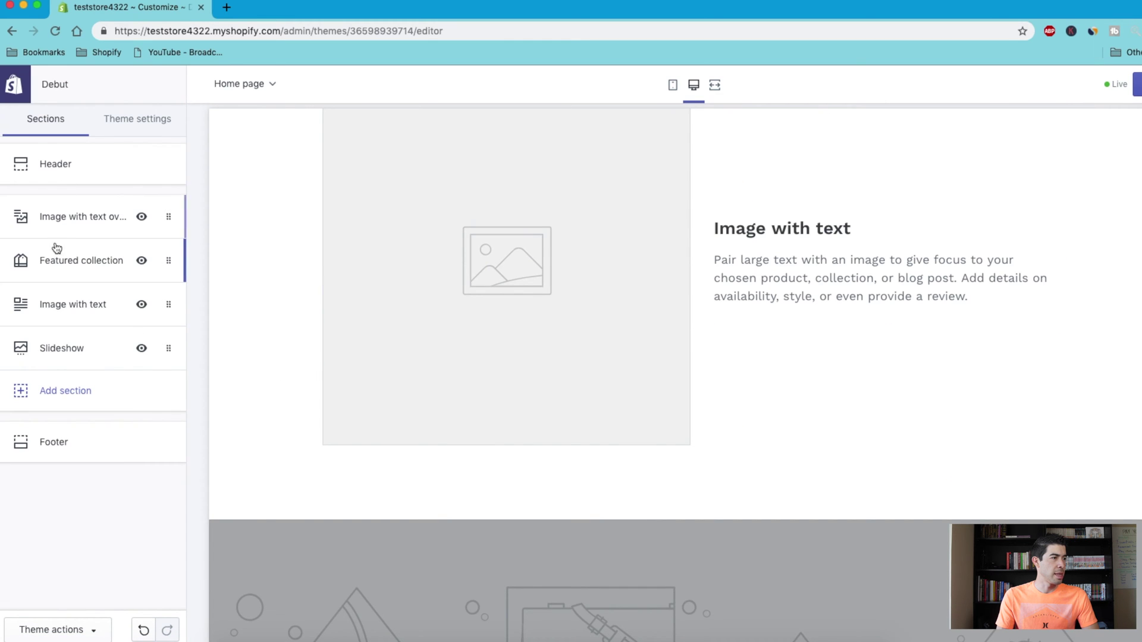
{"action": "left_click", "coordinate": [105, 305]}
{"action": "scroll", "coordinate": [58, 503], "scroll_direction": "down", "scroll_amount": 3}
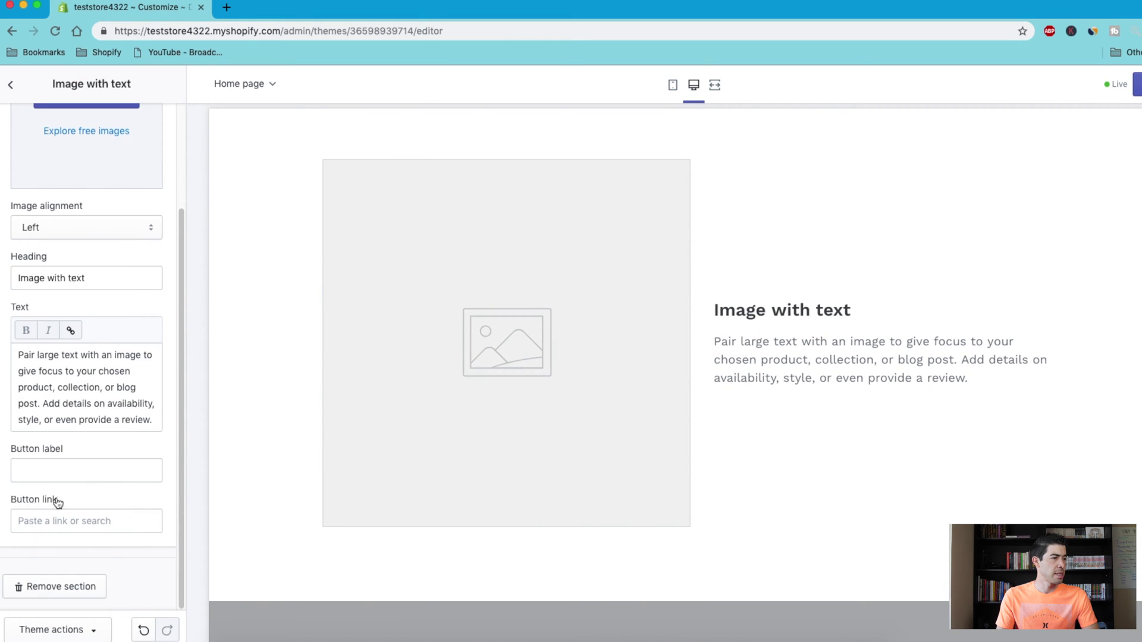
{"action": "left_click", "coordinate": [66, 587]}
Remove the Slideshow section from the home page.
{"action": "left_click", "coordinate": [73, 323]}
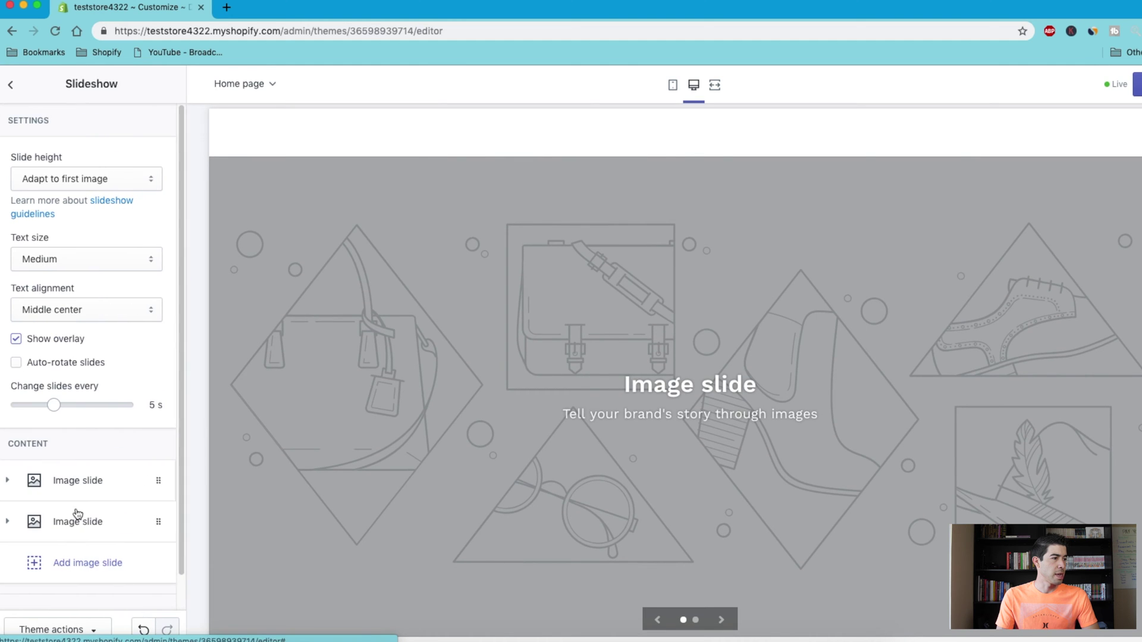
{"action": "scroll", "coordinate": [71, 521], "scroll_direction": "down", "scroll_amount": 3}
{"action": "left_click", "coordinate": [71, 587]}
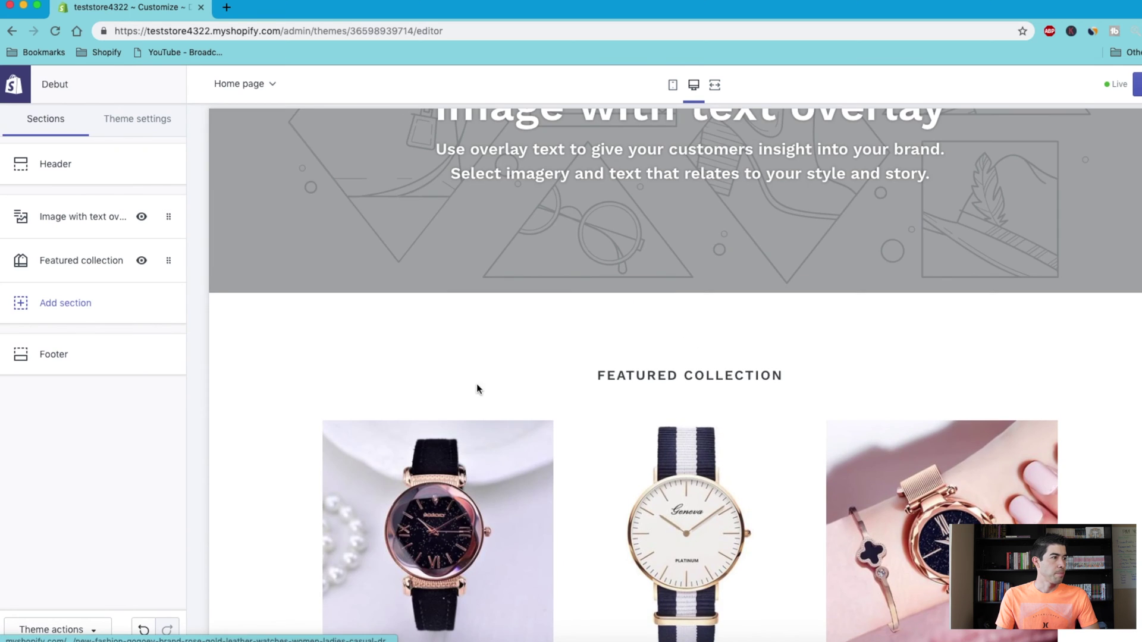
Change the heading of the home page's Featured collection section to "Shop Watches".
{"action": "left_click", "coordinate": [46, 261]}
{"action": "triple_click", "coordinate": [59, 179]}
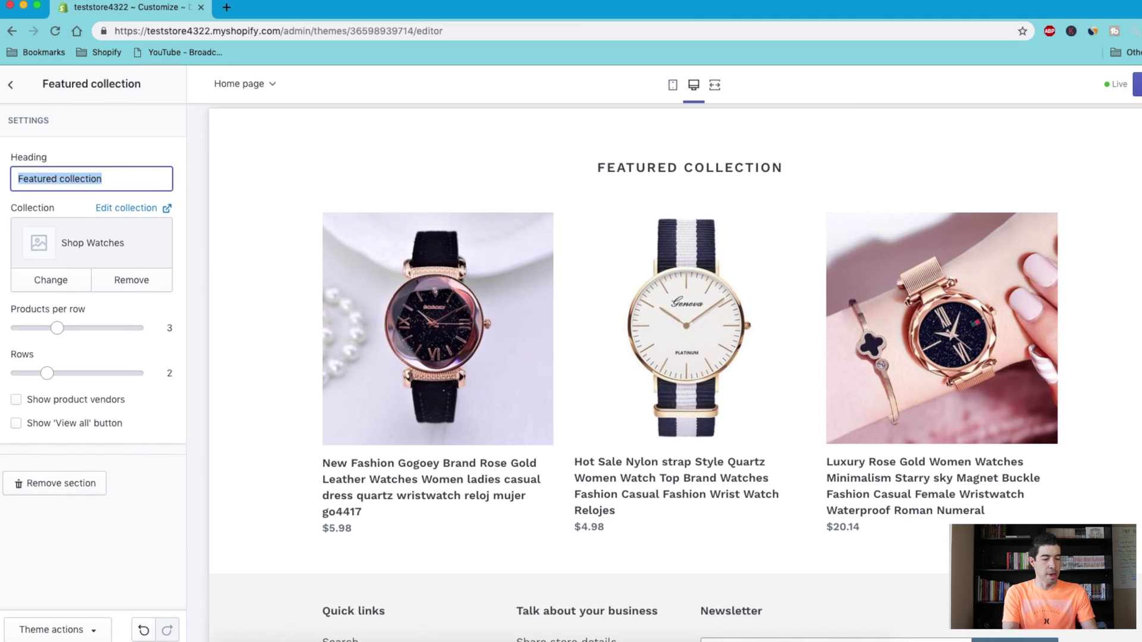
{"action": "type", "text": "Shop "}
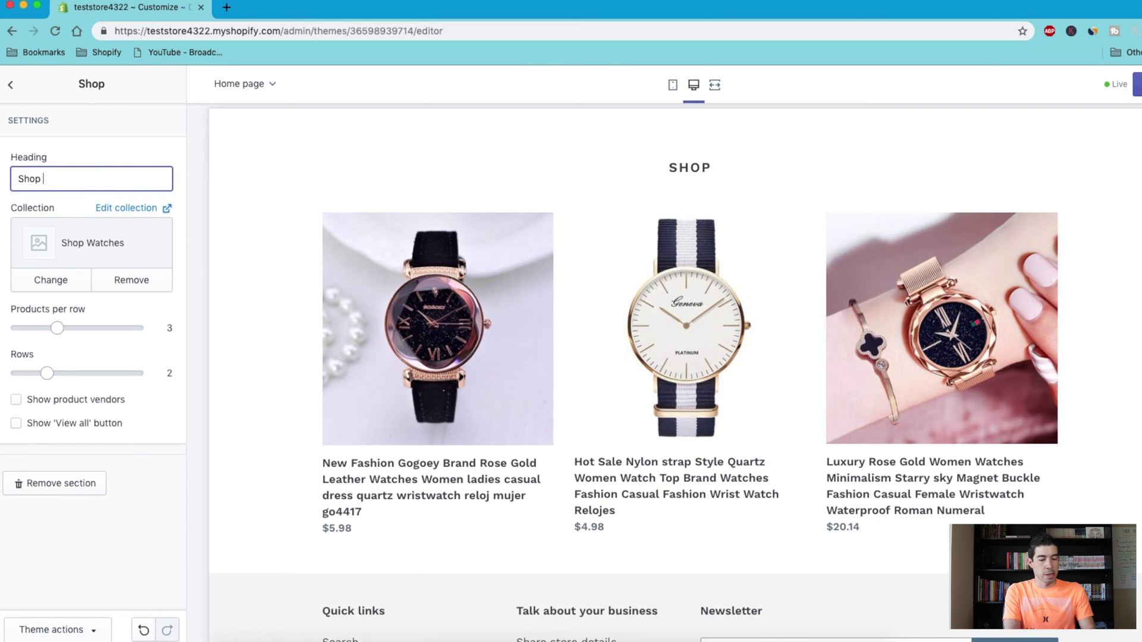
{"action": "type", "text": "Watcher"}
{"action": "key", "text": "BackSpace"}
{"action": "type", "text": "s"}
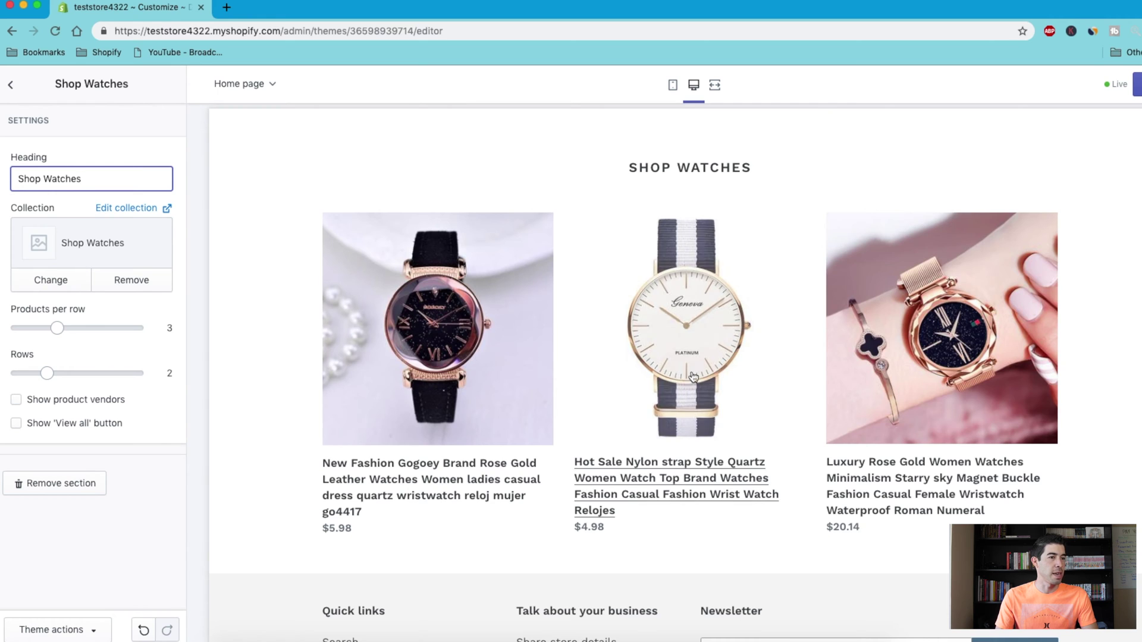
{"action": "scroll", "coordinate": [579, 387], "scroll_direction": "down", "scroll_amount": 5}
{"action": "scroll", "coordinate": [811, 305], "scroll_direction": "up", "scroll_amount": 5}
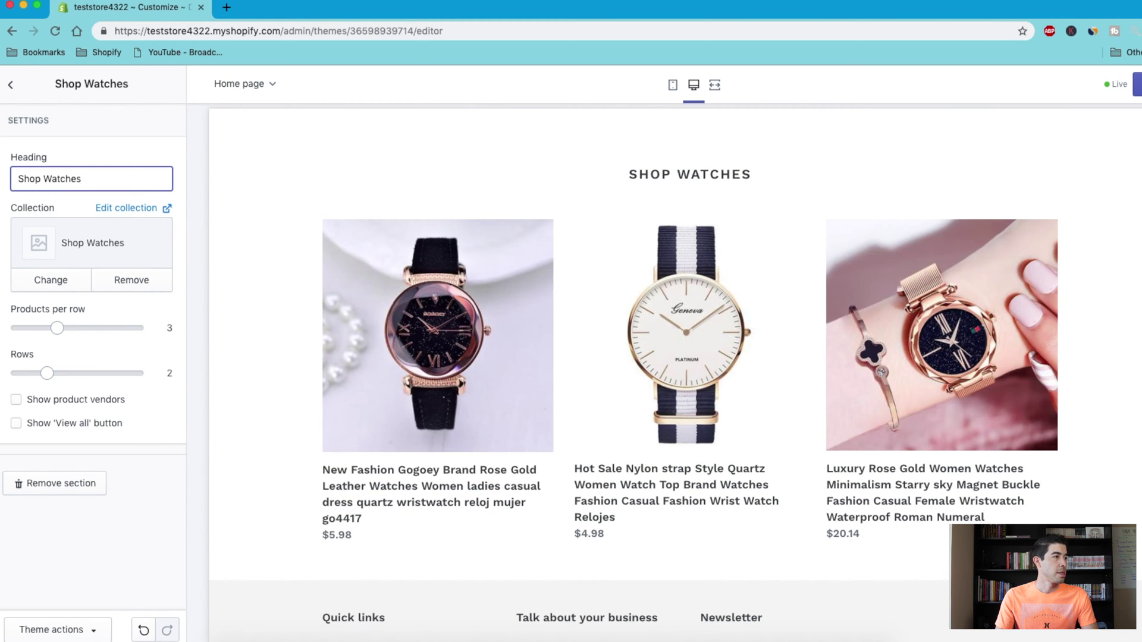
Add a second Featured collection section to the home page.
{"action": "left_click", "coordinate": [10, 85]}
{"action": "left_click", "coordinate": [94, 313]}
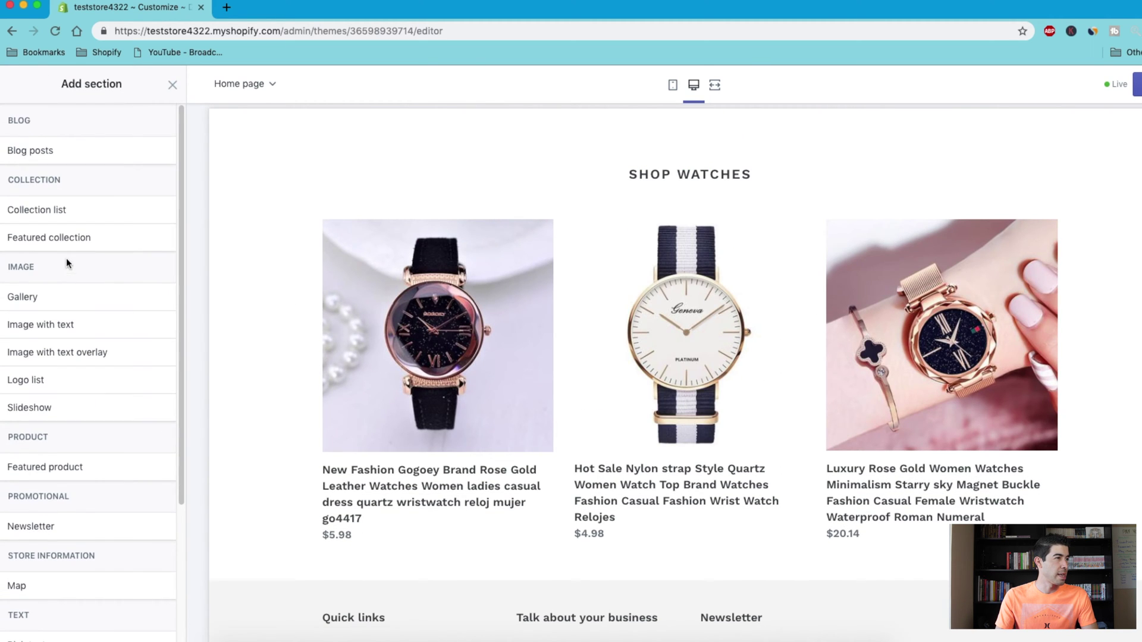
{"action": "left_click", "coordinate": [173, 86]}
{"action": "left_click", "coordinate": [48, 312]}
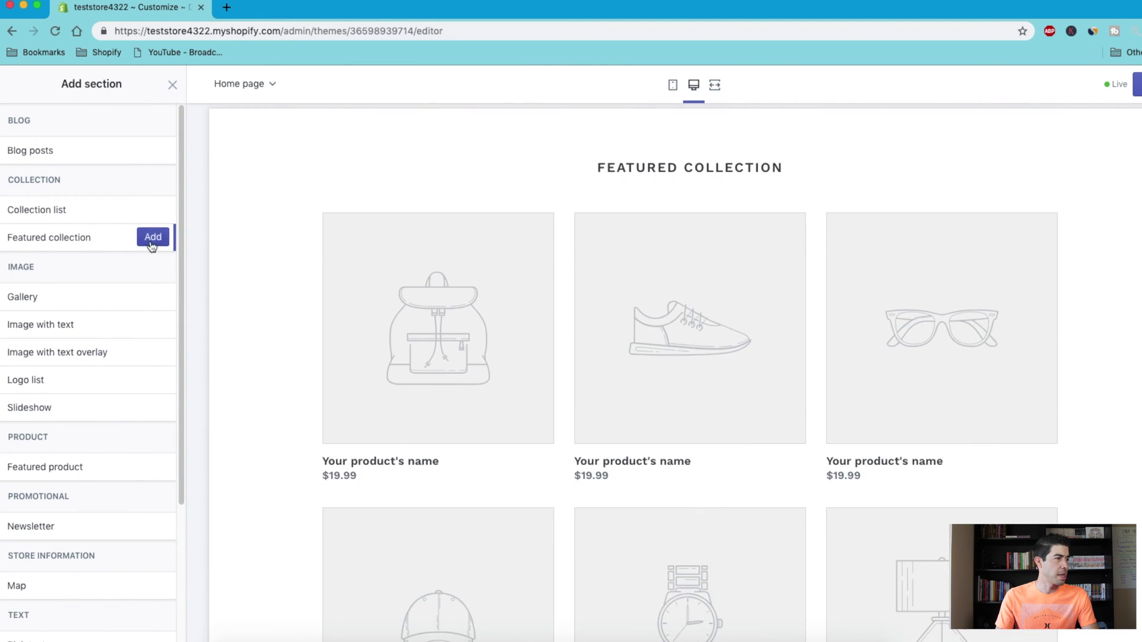
{"action": "left_click", "coordinate": [154, 238]}
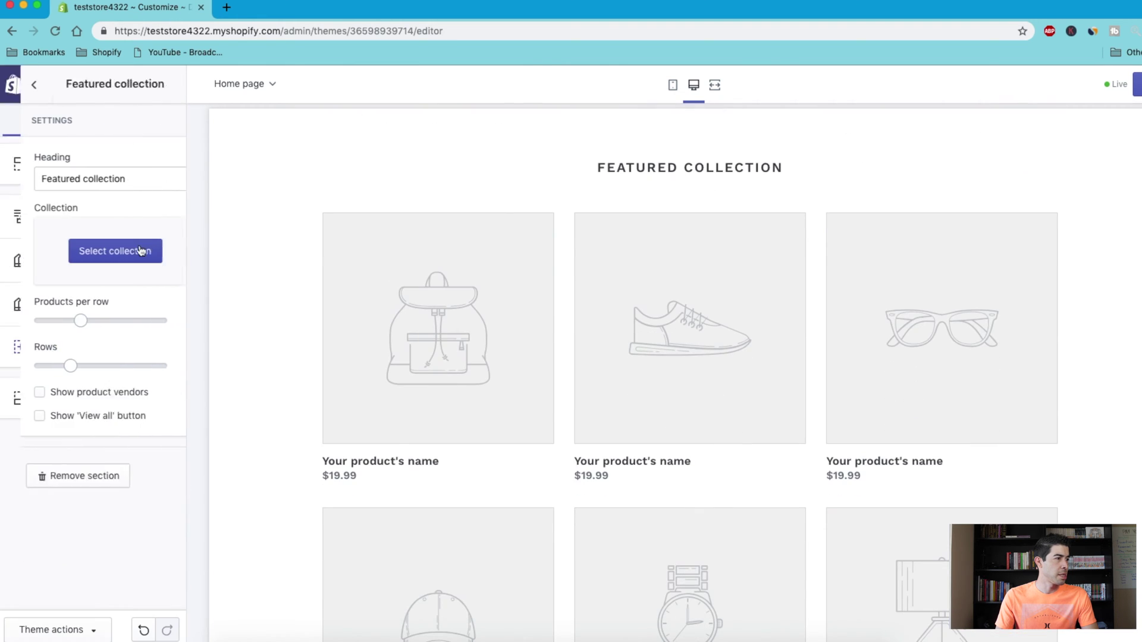
Try the Shop Shoes and Men's Shoes collections in the new Featured collection section, and settle on Hoodies.
{"action": "left_click", "coordinate": [89, 251]}
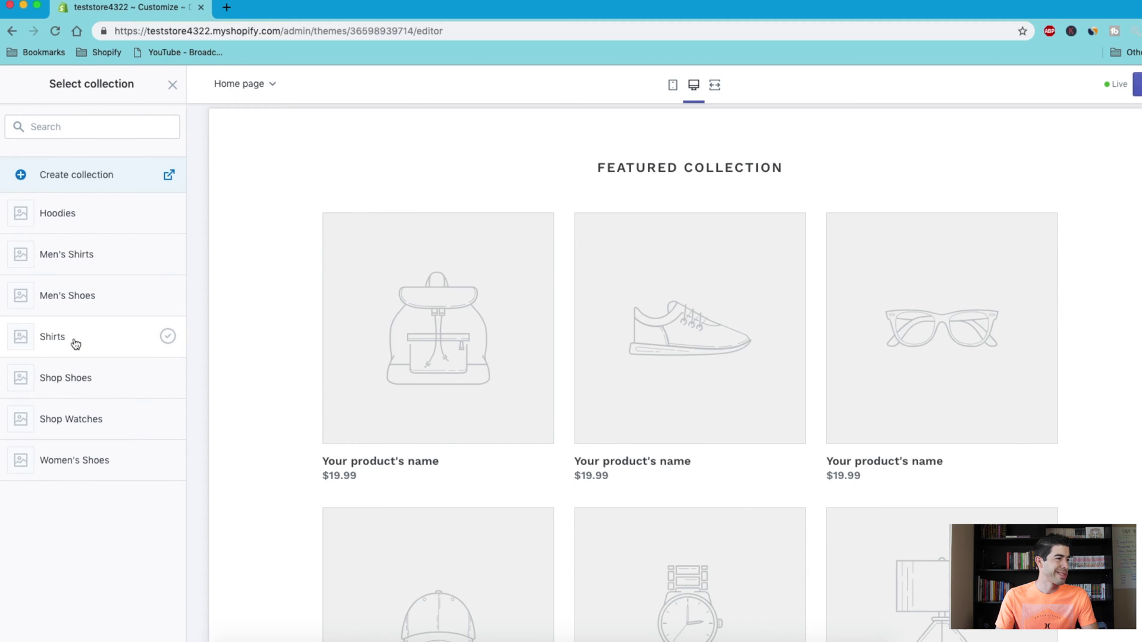
{"action": "left_click", "coordinate": [85, 381]}
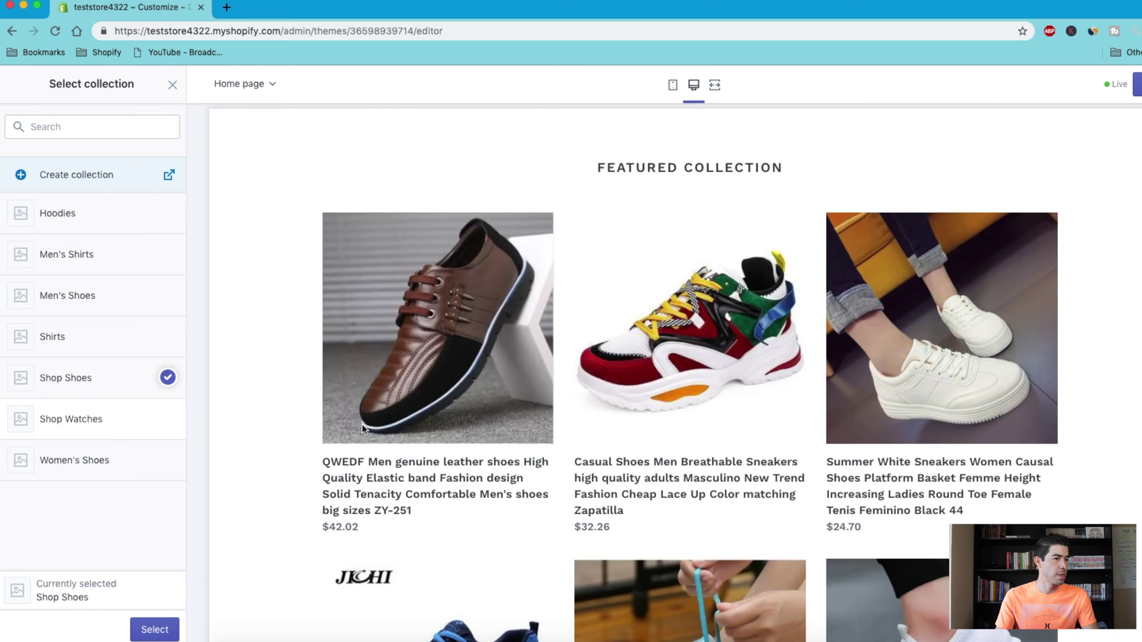
{"action": "scroll", "coordinate": [637, 426], "scroll_direction": "down", "scroll_amount": 3}
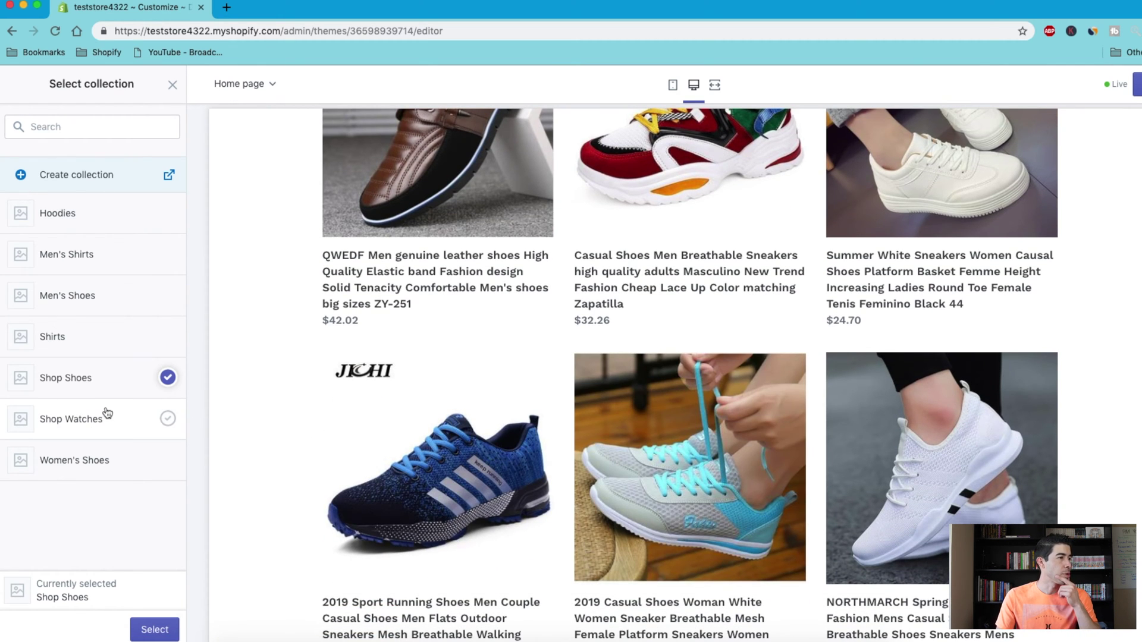
{"action": "left_click", "coordinate": [90, 295]}
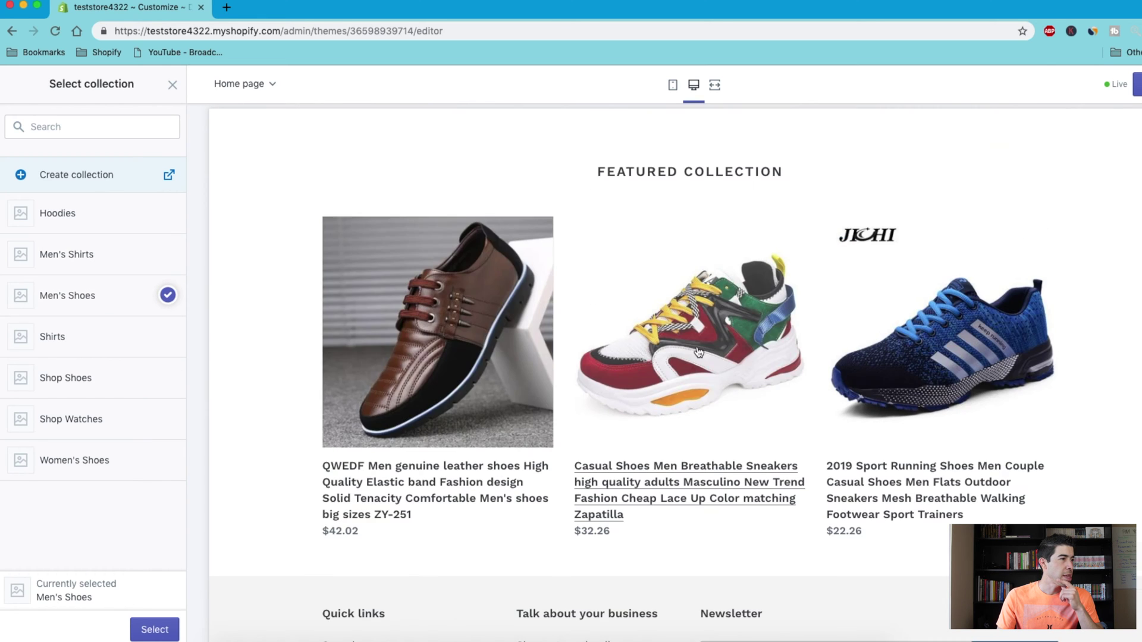
{"action": "left_click", "coordinate": [126, 213]}
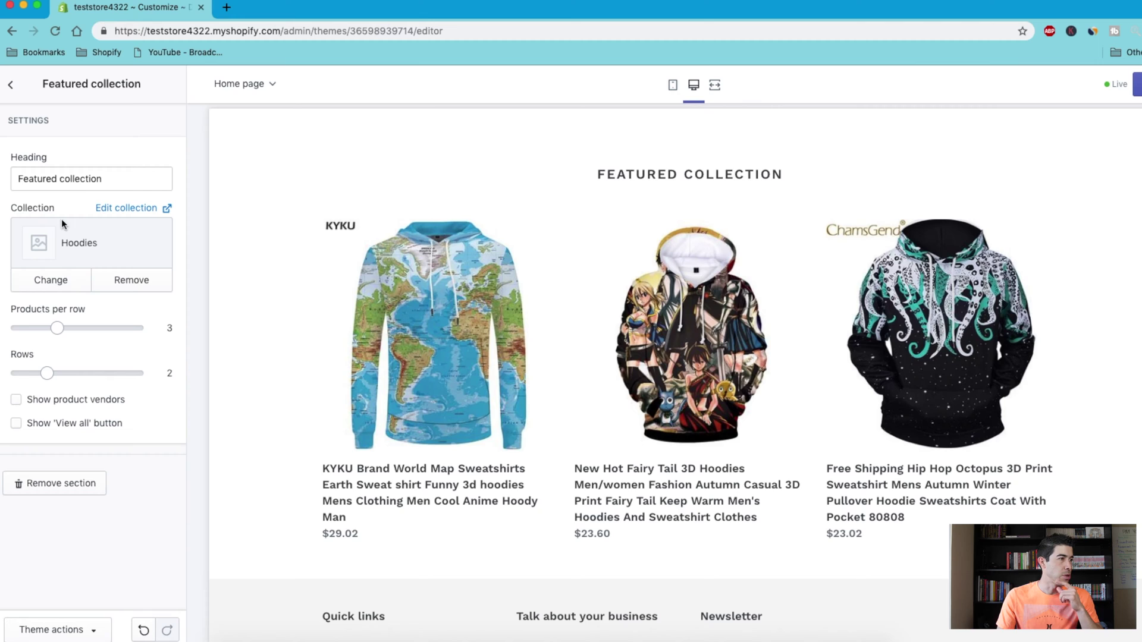
Set the heading of the hoodies section to "Shop Hoodies".
{"action": "left_click", "coordinate": [112, 183]}
{"action": "key", "text": "super+a"}
{"action": "type", "text": "Hoo"}
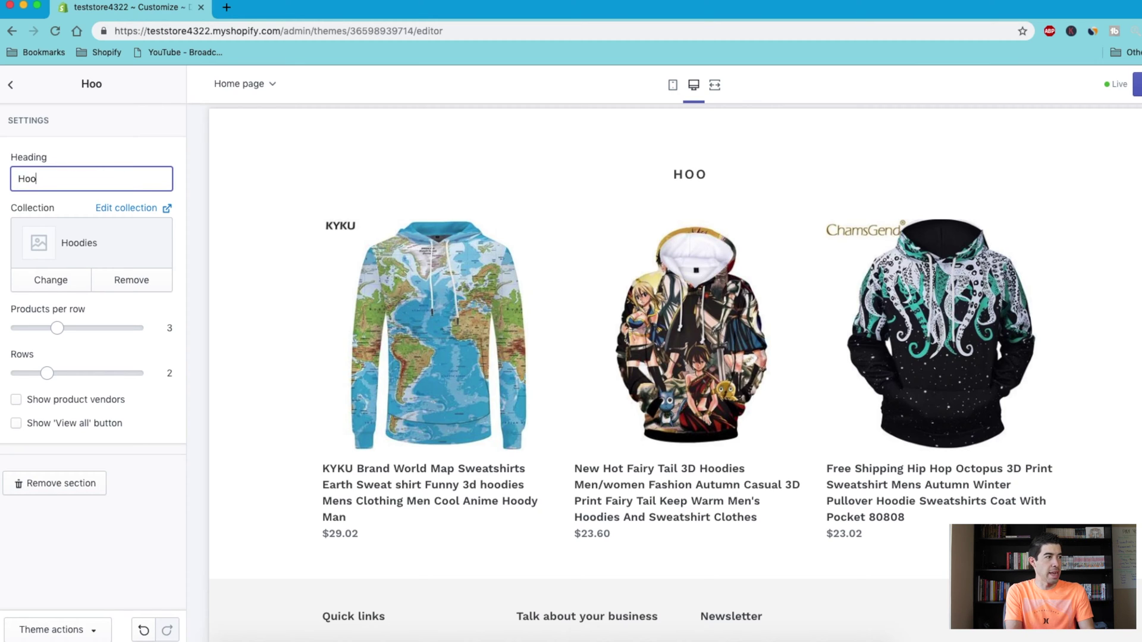
{"action": "type", "text": "odies"}
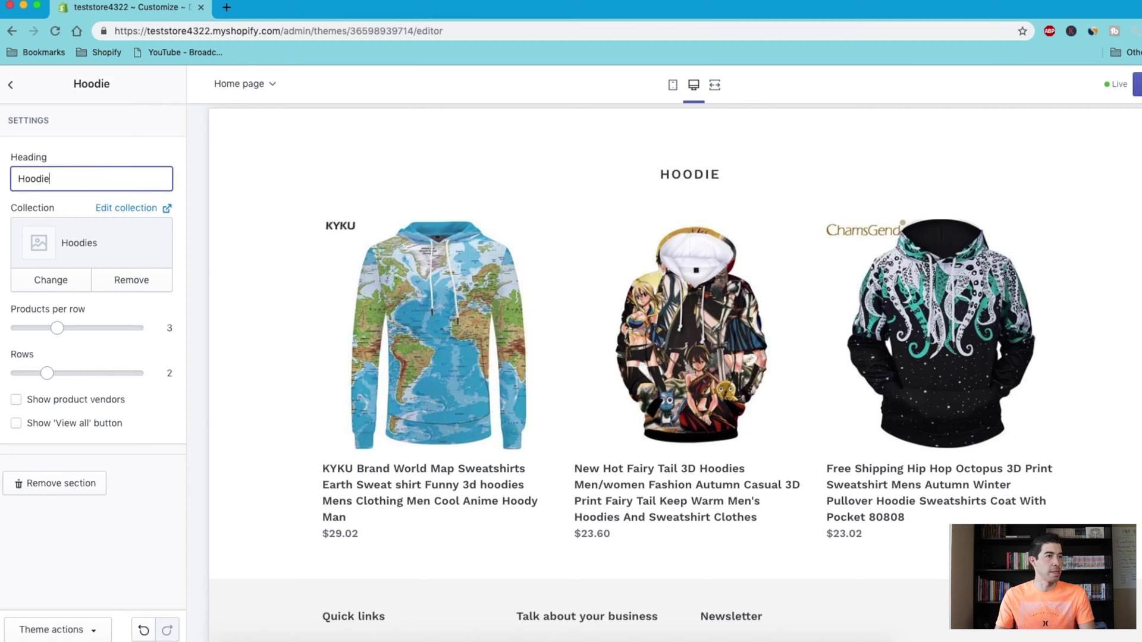
{"action": "left_click", "coordinate": [19, 178]}
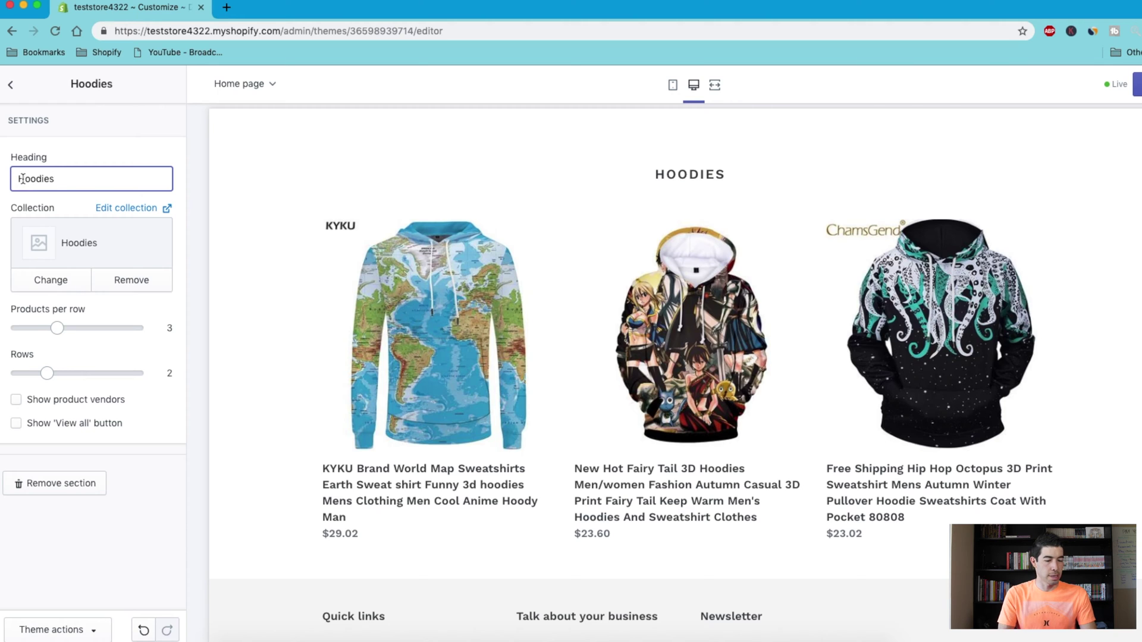
{"action": "type", "text": "Shop"}
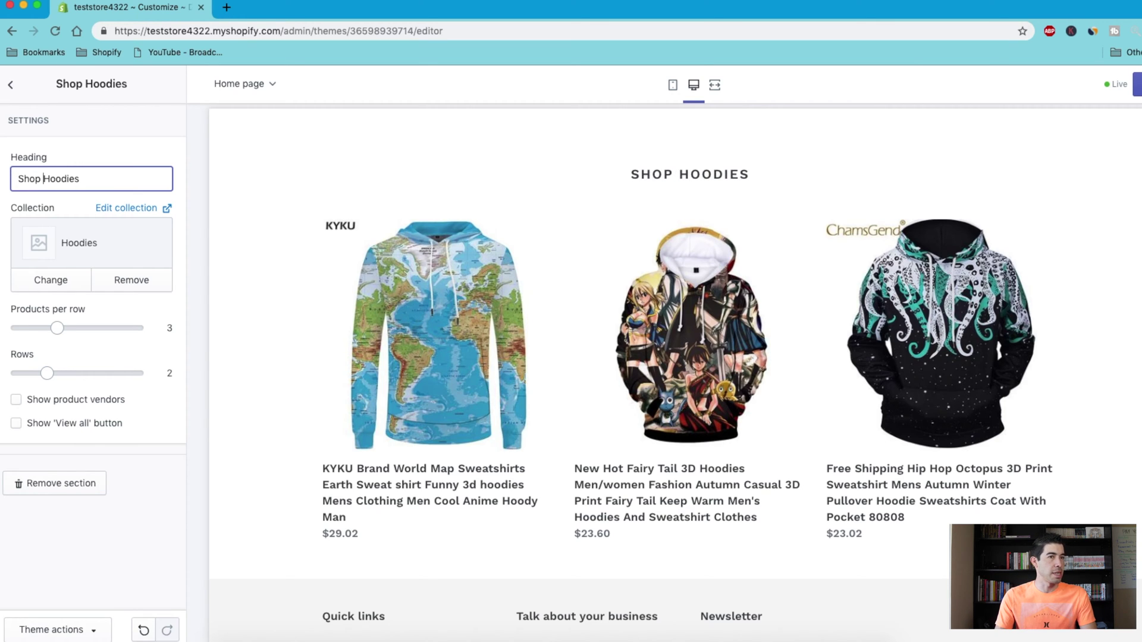
Save the theme changes and review the home page from the hoodies section up to the image banner.
{"action": "key", "text": "super+s"}
{"action": "scroll", "coordinate": [966, 287], "scroll_direction": "up", "scroll_amount": 10}
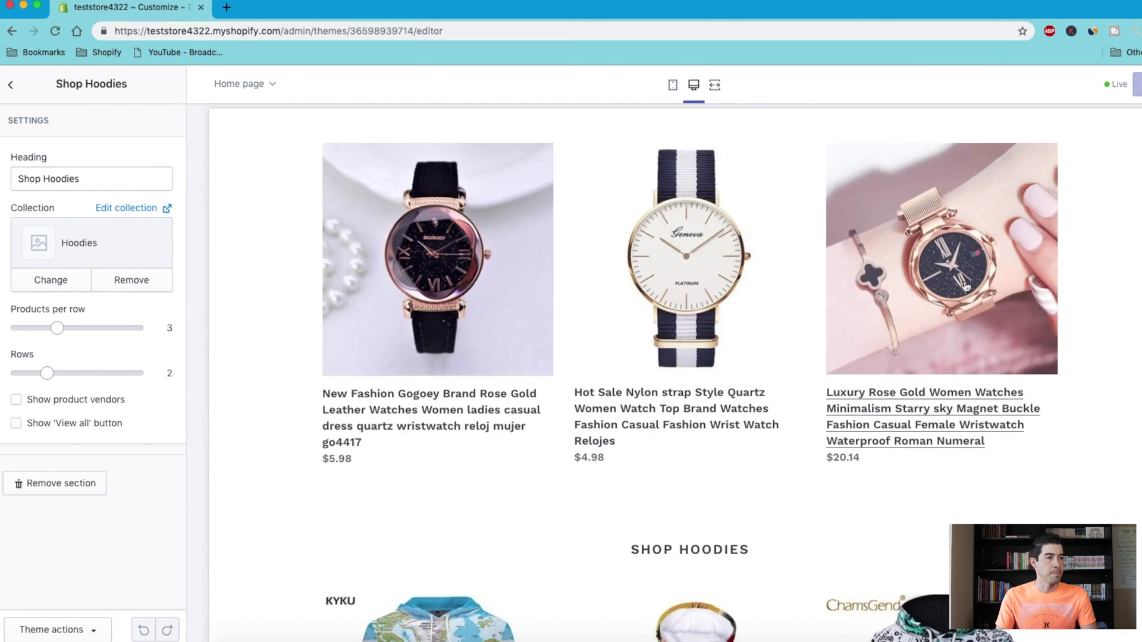
{"action": "scroll", "coordinate": [977, 287], "scroll_direction": "up", "scroll_amount": 10}
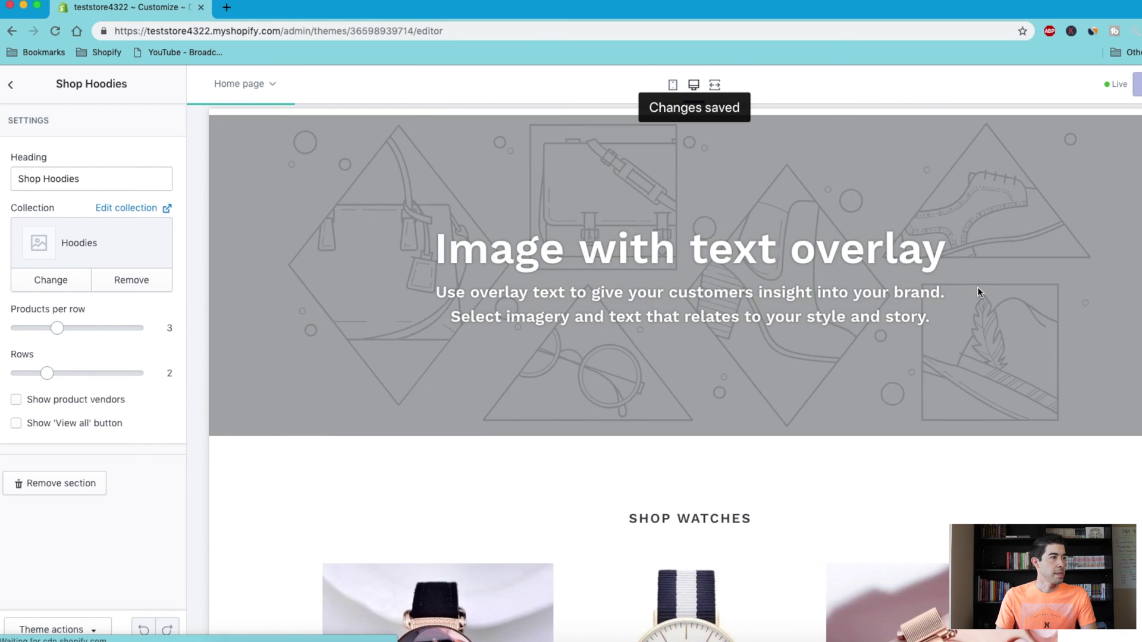
Leave the theme editor, open the online store's Main menu in Navigation, and remove its Catalog item.
{"action": "key", "text": "super+bracketleft"}
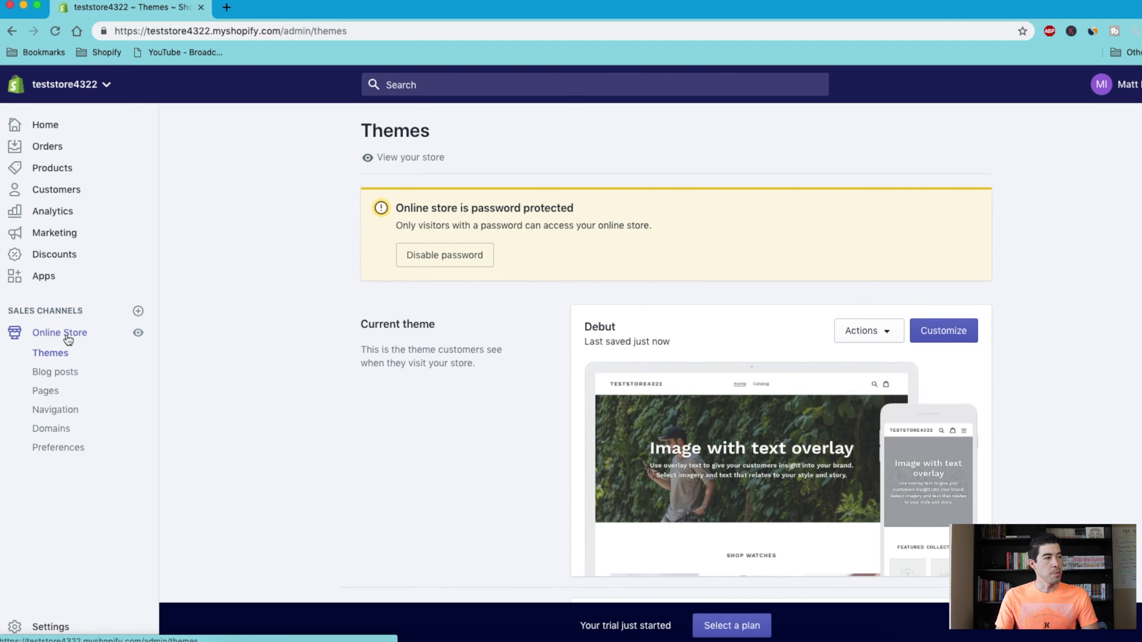
{"action": "left_click", "coordinate": [62, 416]}
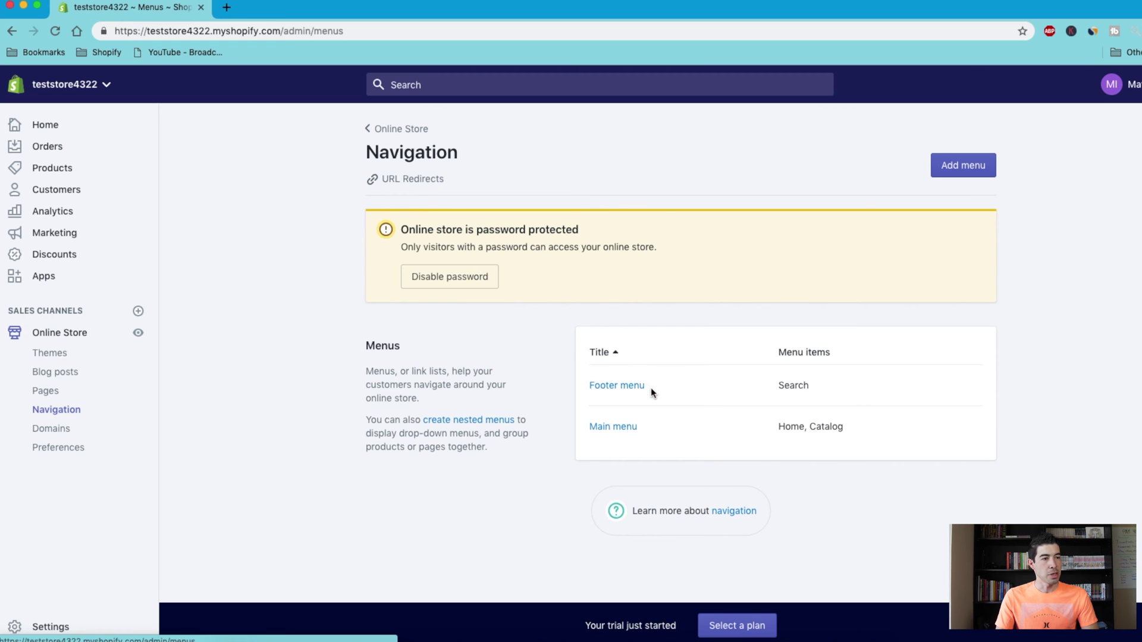
{"action": "left_click", "coordinate": [624, 432]}
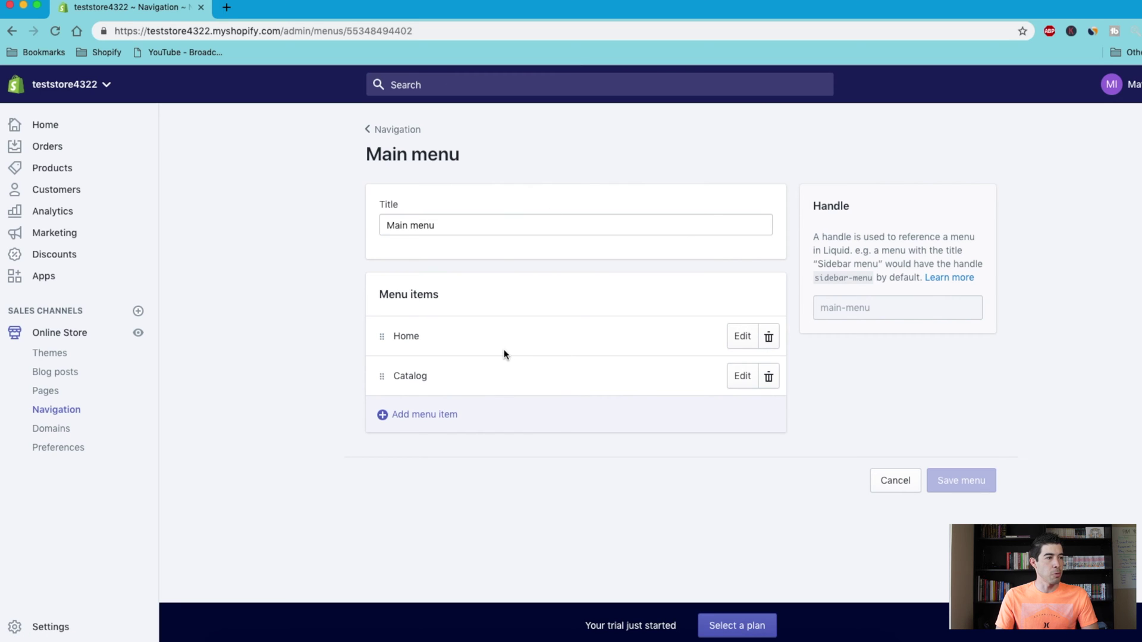
{"action": "left_click", "coordinate": [768, 381]}
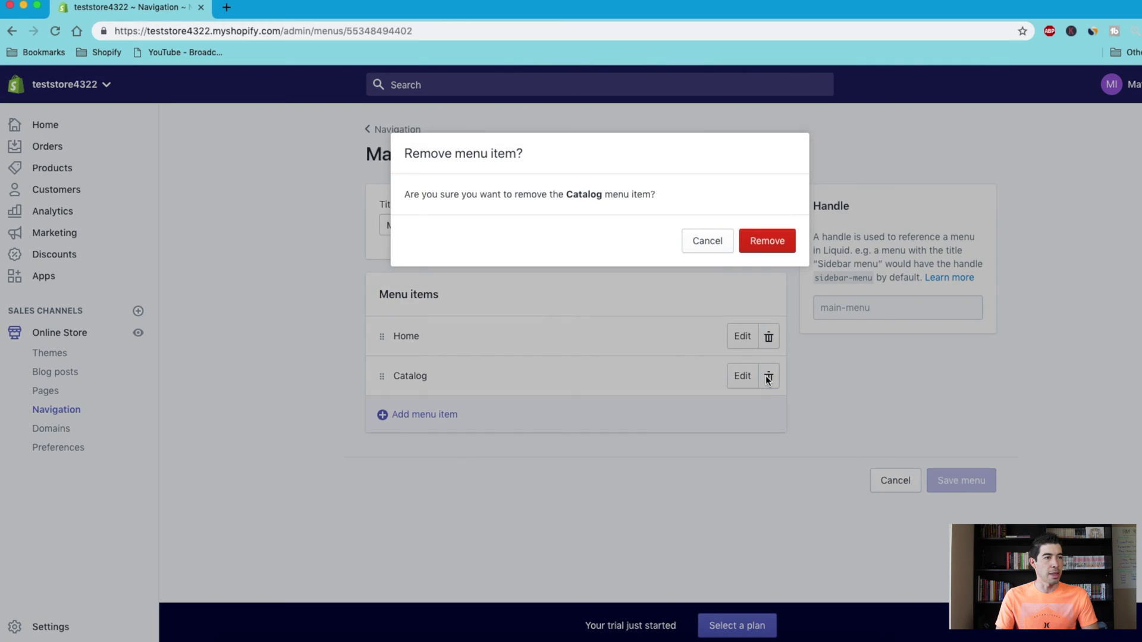
{"action": "left_click", "coordinate": [768, 239]}
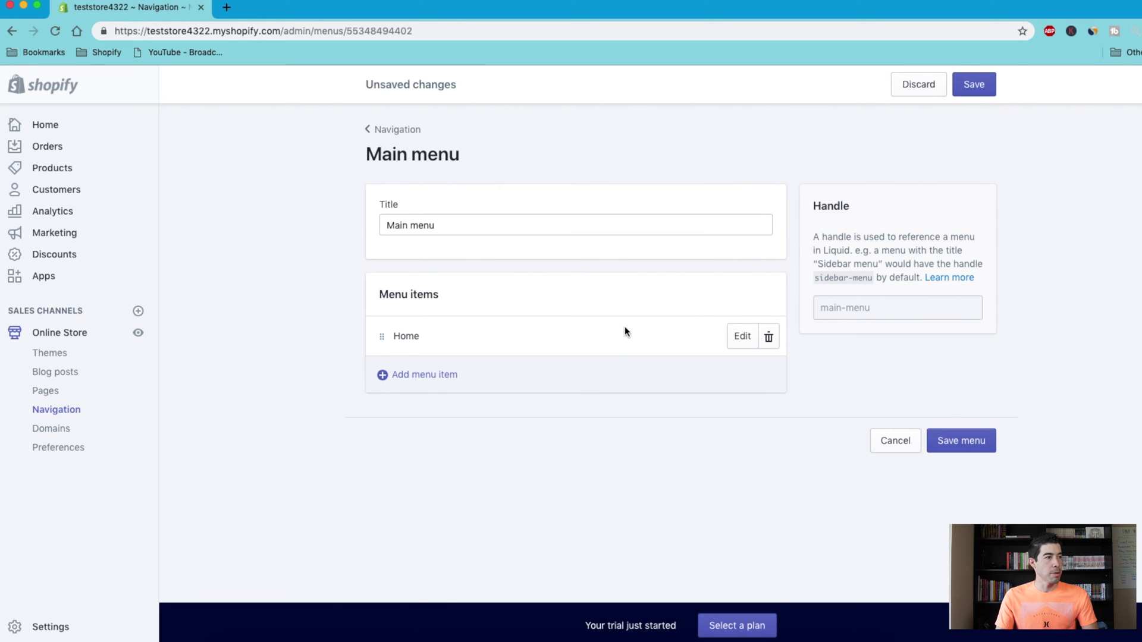
Start a new Main menu item and link it to All Collections.
{"action": "left_click", "coordinate": [427, 374]}
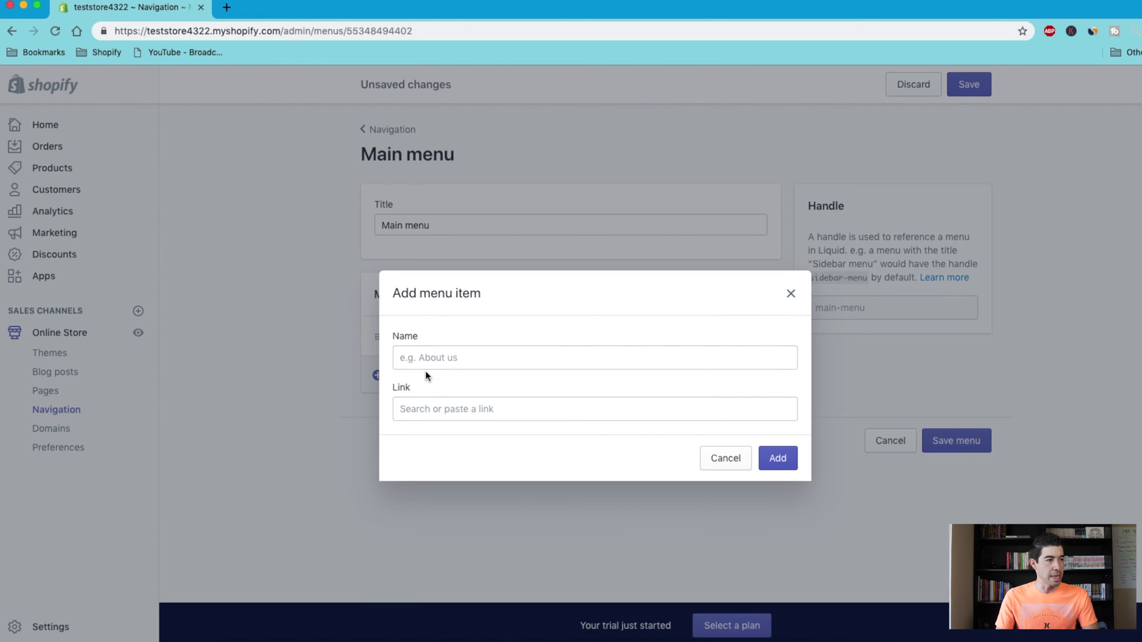
{"action": "left_click", "coordinate": [790, 302]}
{"action": "left_click", "coordinate": [390, 379]}
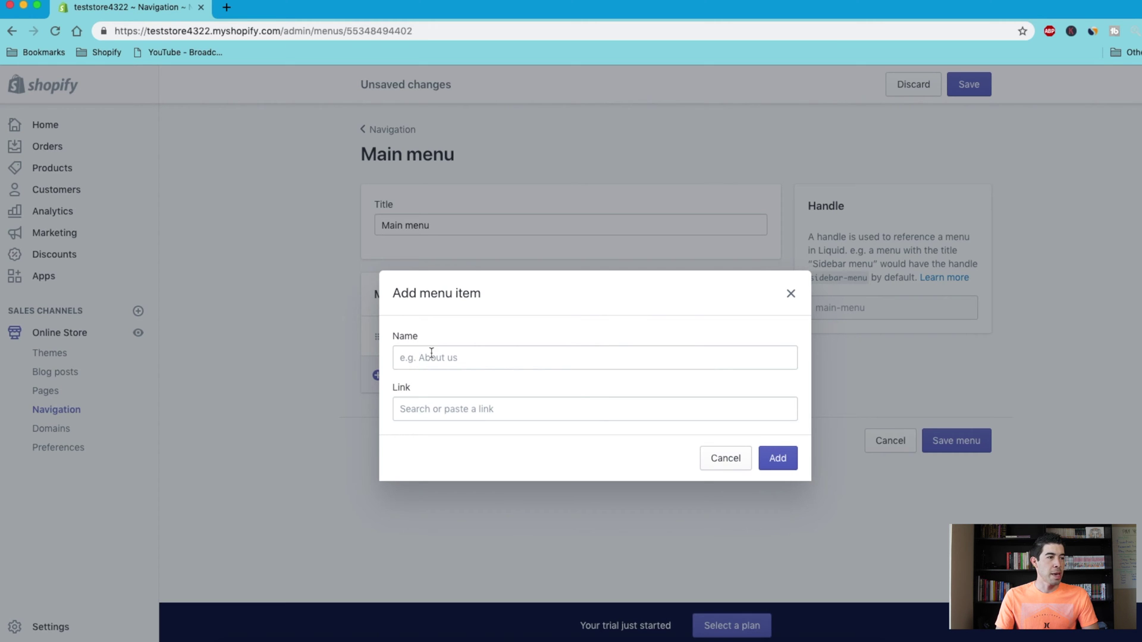
{"action": "left_click", "coordinate": [425, 411]}
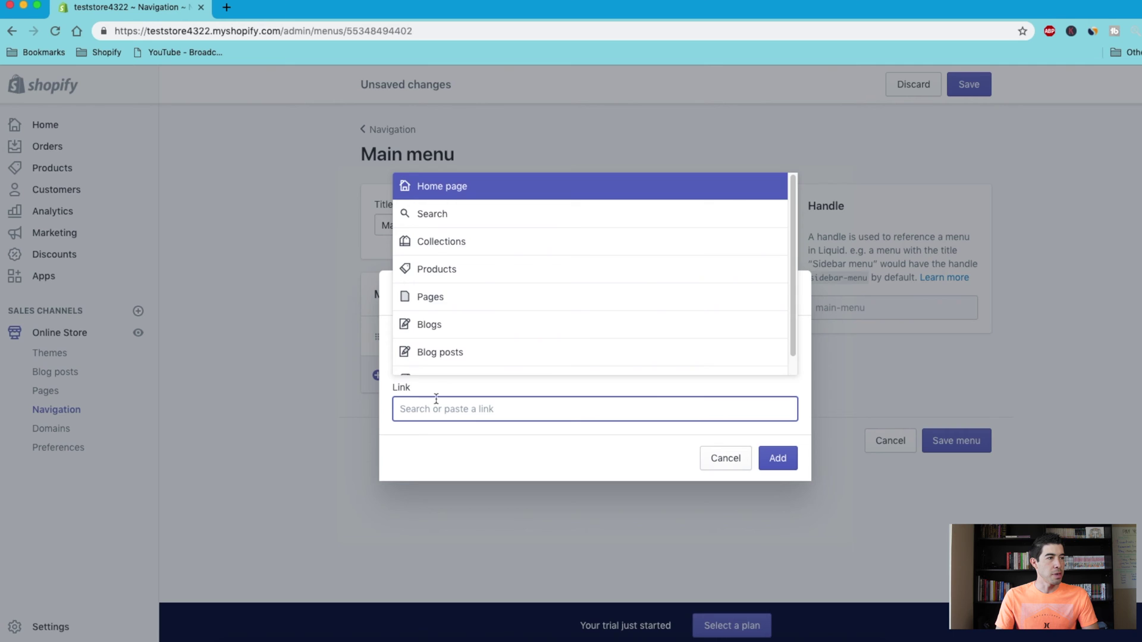
{"action": "left_click", "coordinate": [443, 244]}
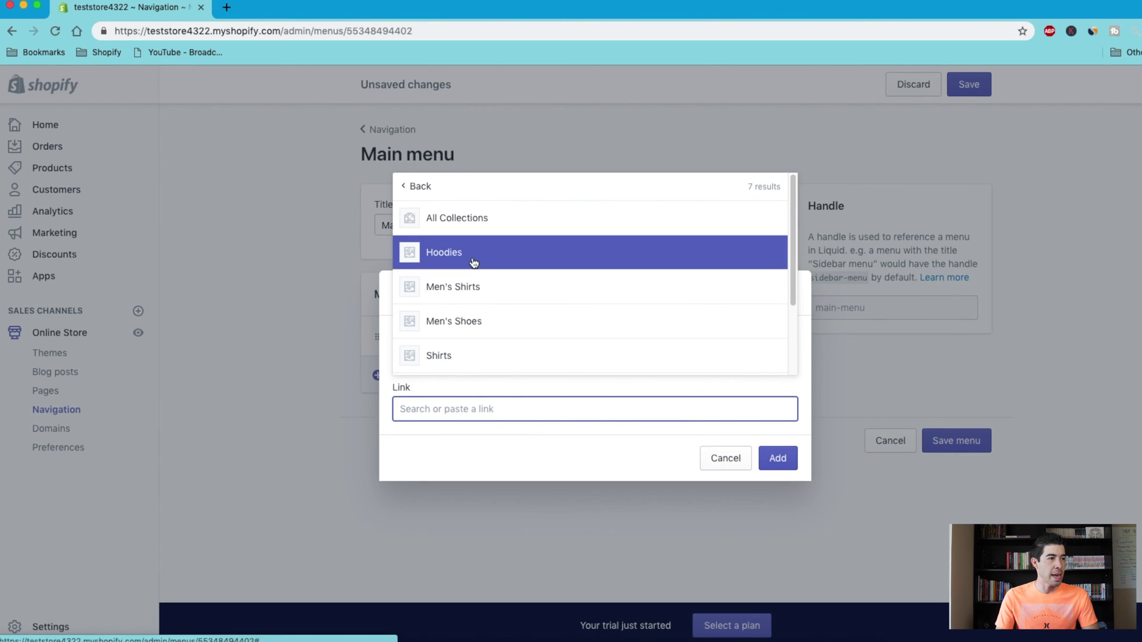
{"action": "scroll", "coordinate": [485, 315], "scroll_direction": "down", "scroll_amount": 2}
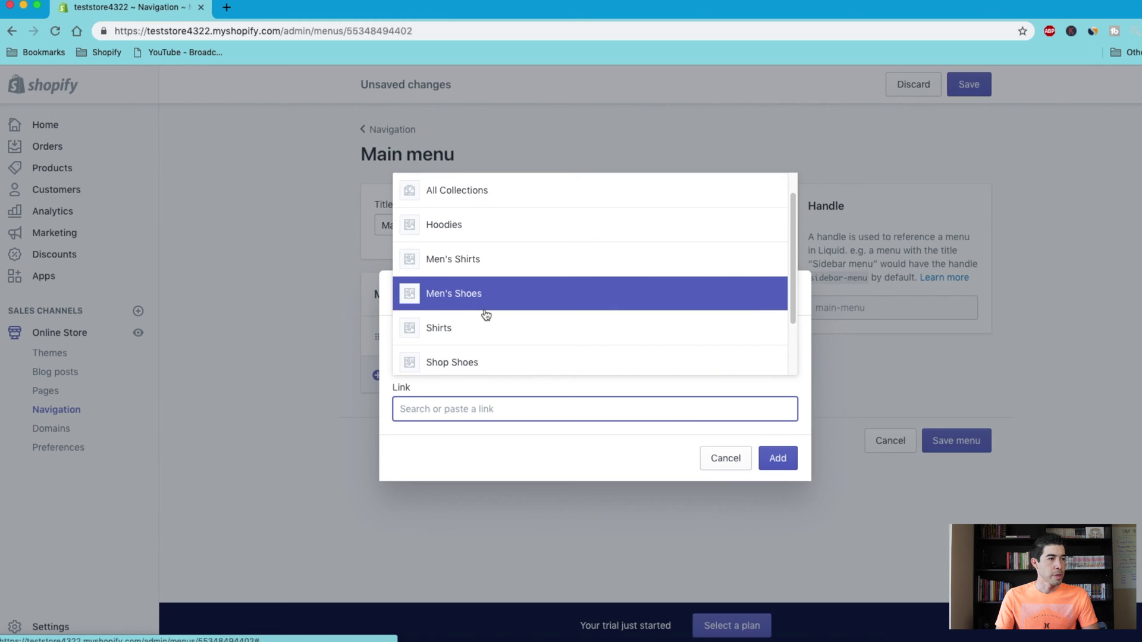
{"action": "scroll", "coordinate": [485, 311], "scroll_direction": "up", "scroll_amount": 1}
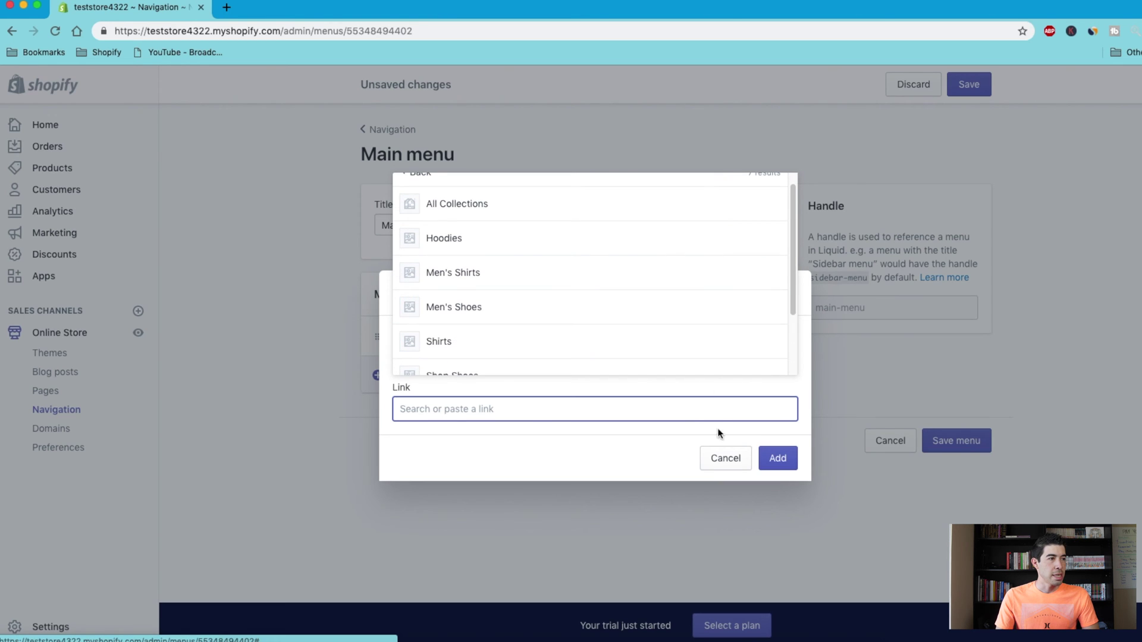
{"action": "scroll", "coordinate": [419, 266], "scroll_direction": "up", "scroll_amount": 1}
{"action": "left_click", "coordinate": [449, 214]}
Name the new menu item "Shop" and add it to the Main menu.
{"action": "left_click", "coordinate": [468, 357]}
{"action": "left_click_drag", "start_coordinate": [468, 357], "coordinate": [385, 358]}
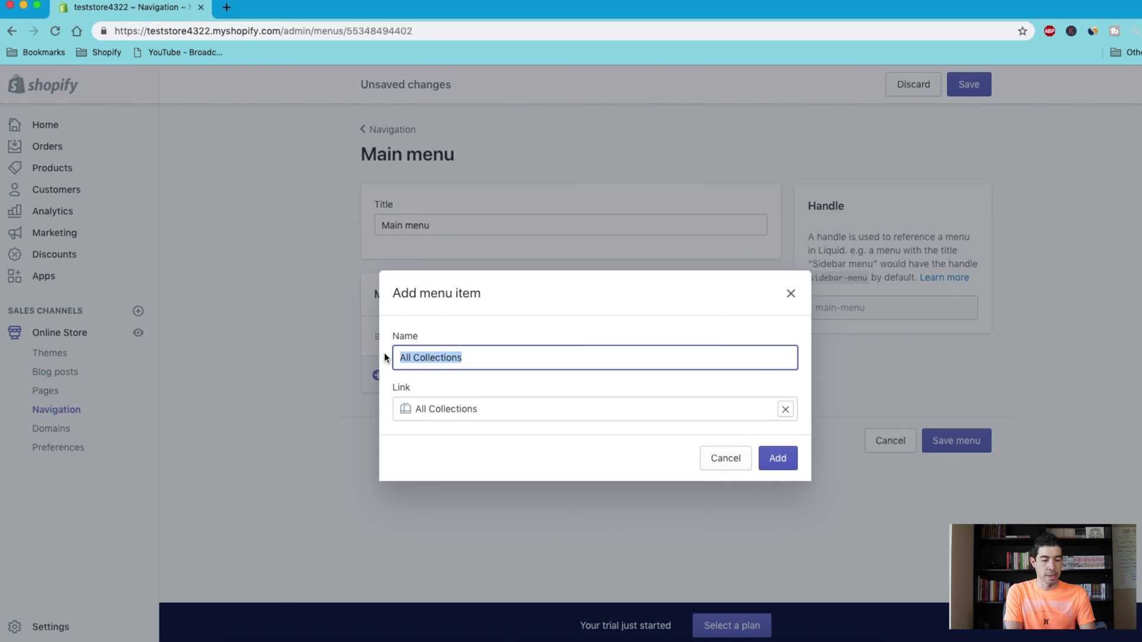
{"action": "type", "text": "Shop"}
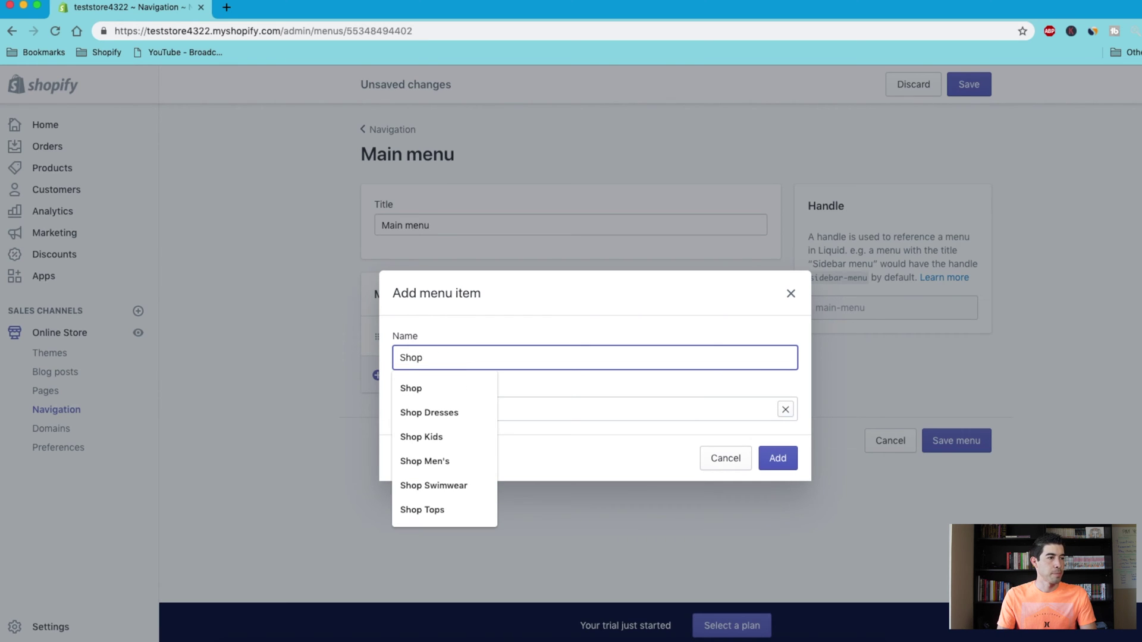
{"action": "left_click", "coordinate": [383, 352]}
{"action": "left_click", "coordinate": [780, 460]}
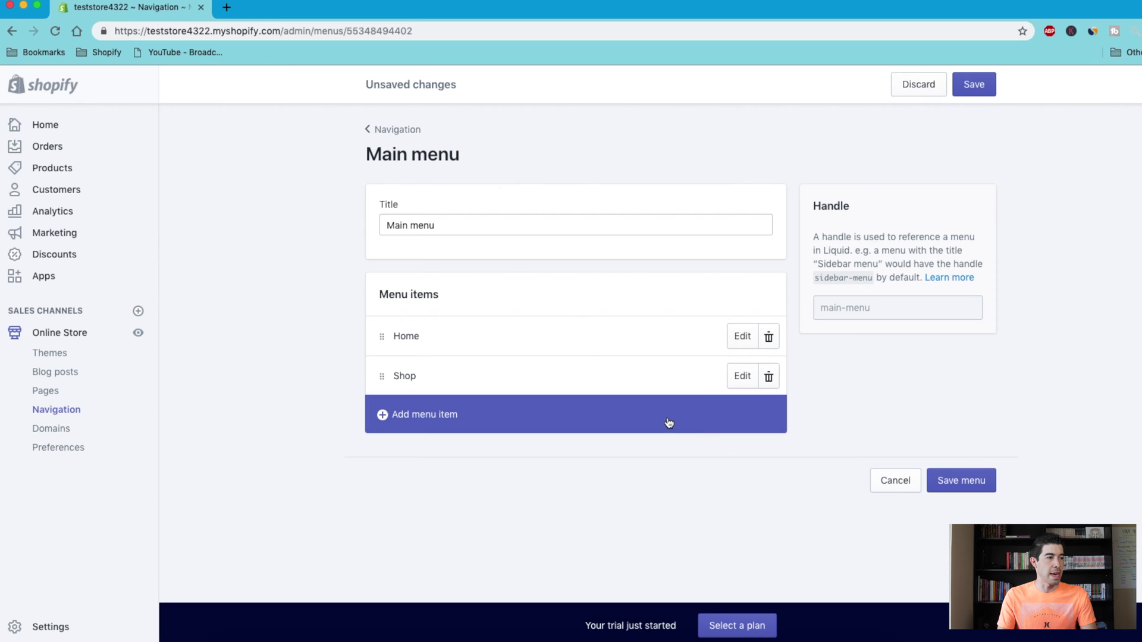
Add a Main menu item named "Shirts" that links to the Shirts collection.
{"action": "left_click", "coordinate": [415, 418]}
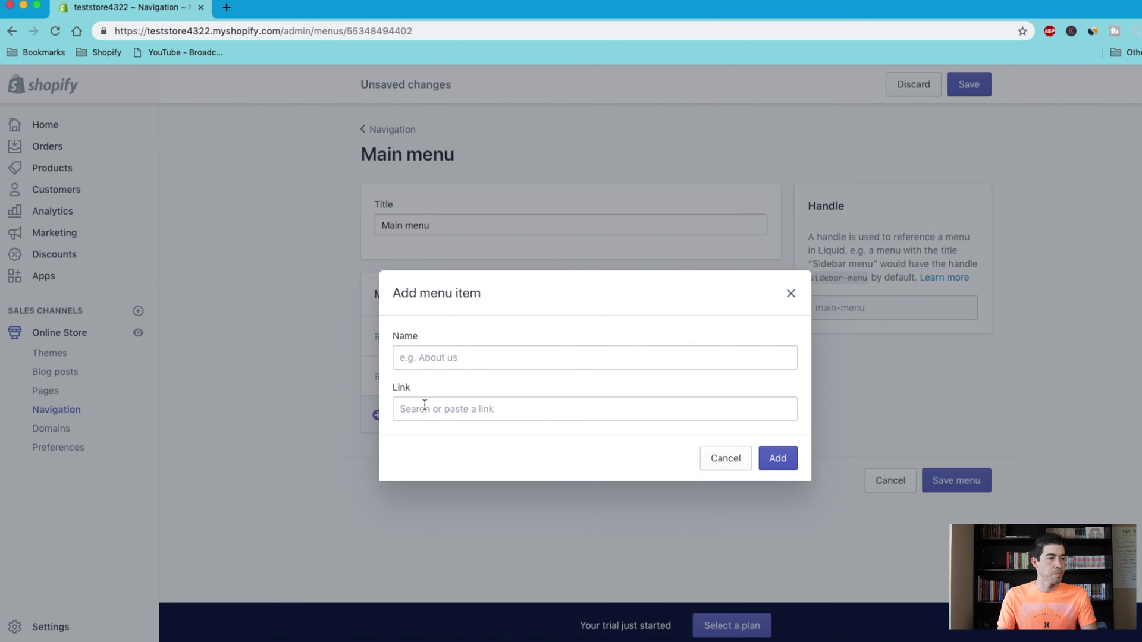
{"action": "left_click", "coordinate": [424, 406]}
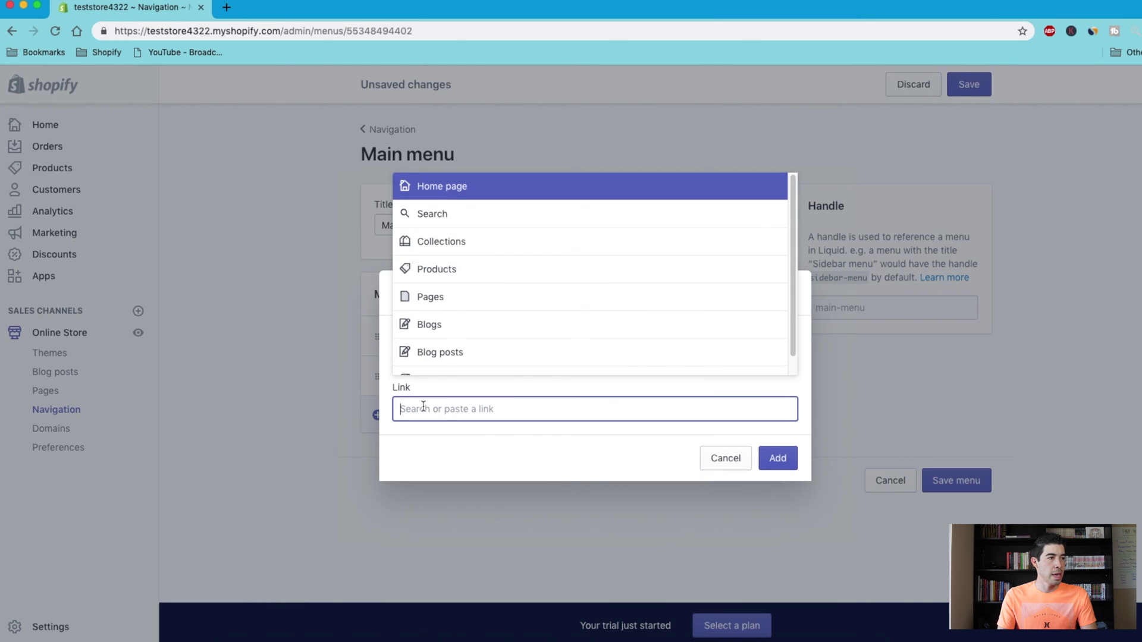
{"action": "left_click", "coordinate": [440, 241]}
{"action": "scroll", "coordinate": [491, 274], "scroll_direction": "down", "scroll_amount": 1}
{"action": "left_click", "coordinate": [474, 333]}
{"action": "left_click", "coordinate": [778, 483]}
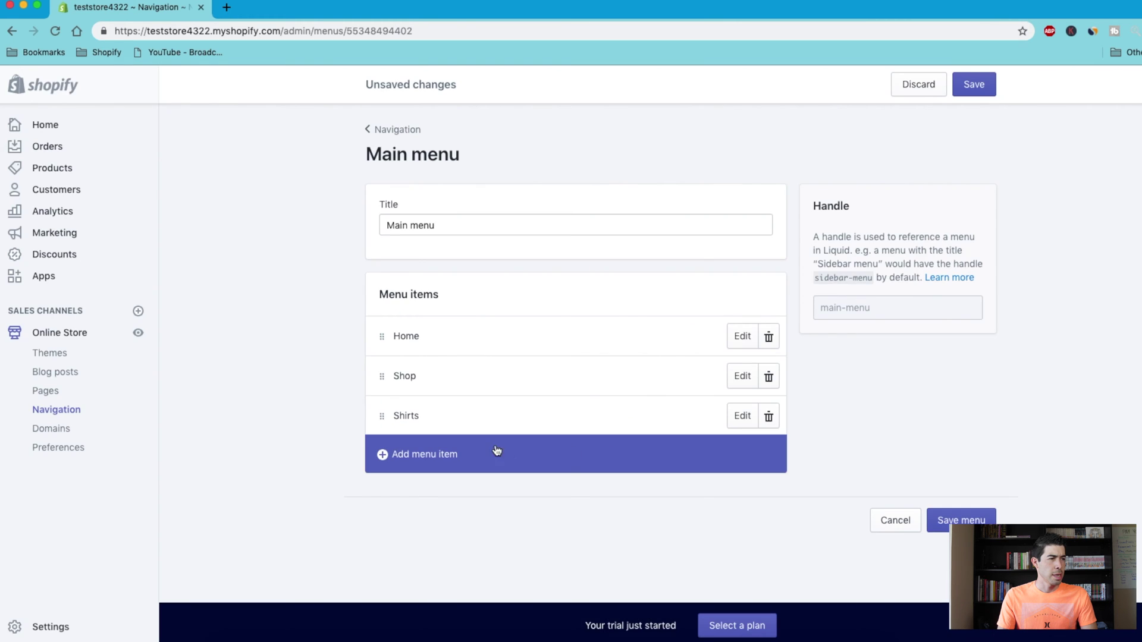
Add a Main menu item named "Shop Shoes" that links to the Shop Shoes collection.
{"action": "left_click", "coordinate": [434, 452]}
{"action": "left_click", "coordinate": [443, 409]}
{"action": "left_click", "coordinate": [461, 241]}
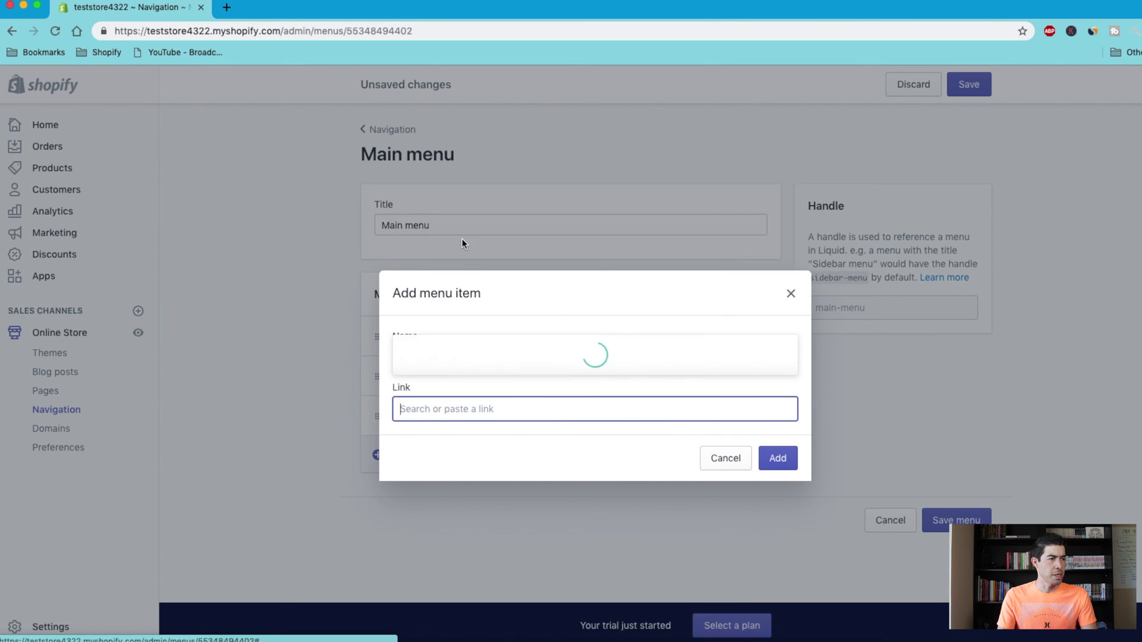
{"action": "scroll", "coordinate": [491, 312], "scroll_direction": "down", "scroll_amount": 3}
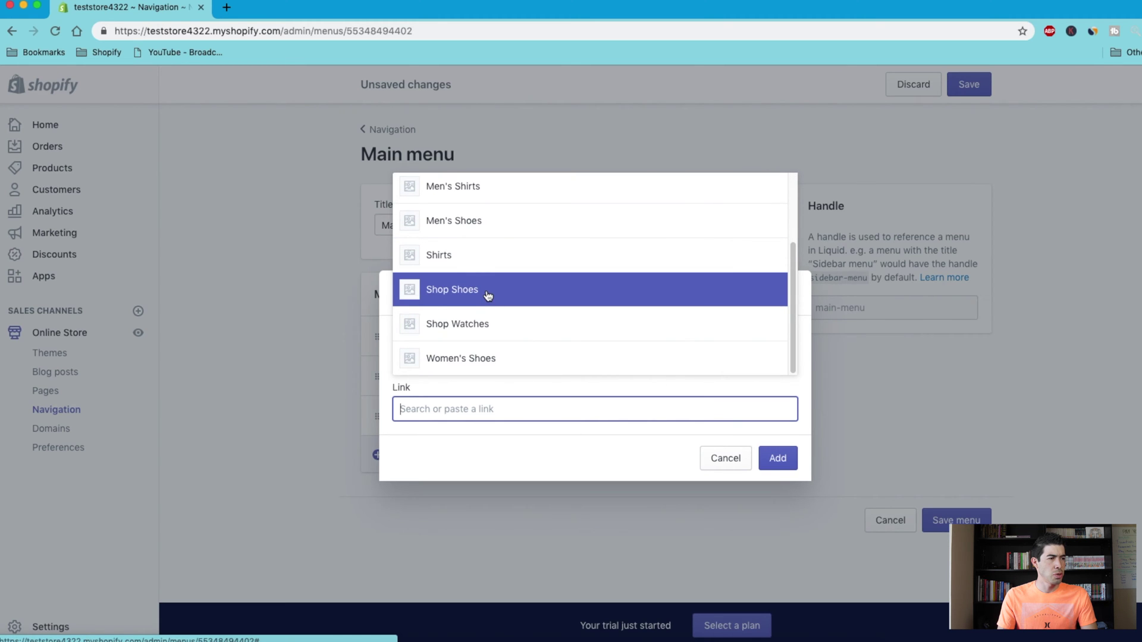
{"action": "left_click", "coordinate": [488, 296]}
{"action": "left_click", "coordinate": [780, 483]}
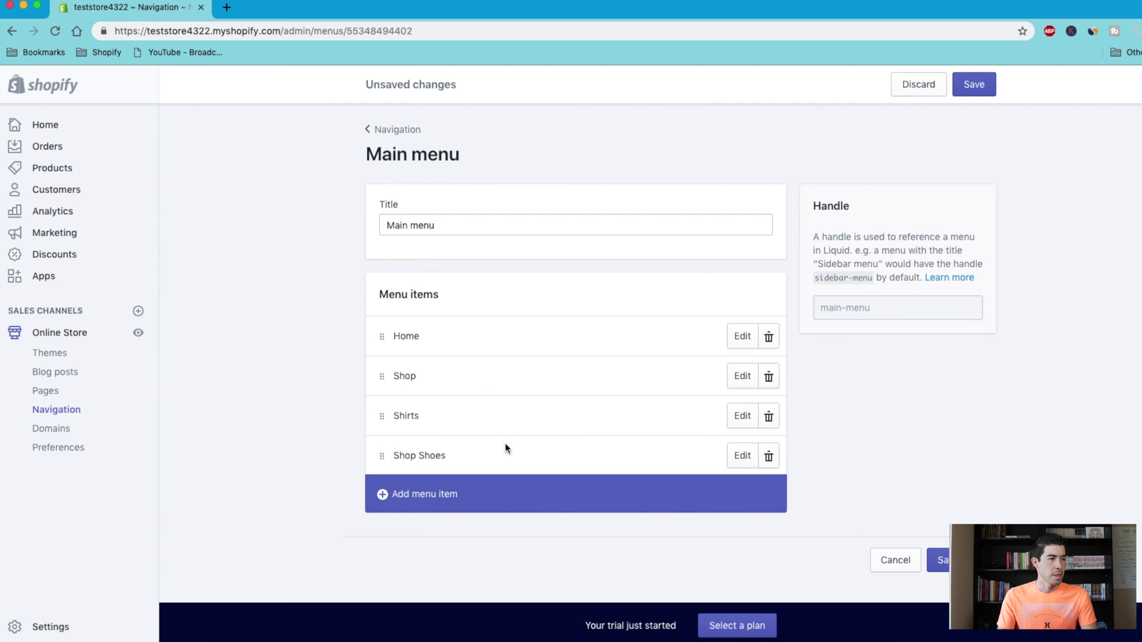
Add a Main menu item named "Shop Watches" that links to the Shop Watches collection.
{"action": "left_click", "coordinate": [462, 495]}
{"action": "left_click", "coordinate": [470, 412]}
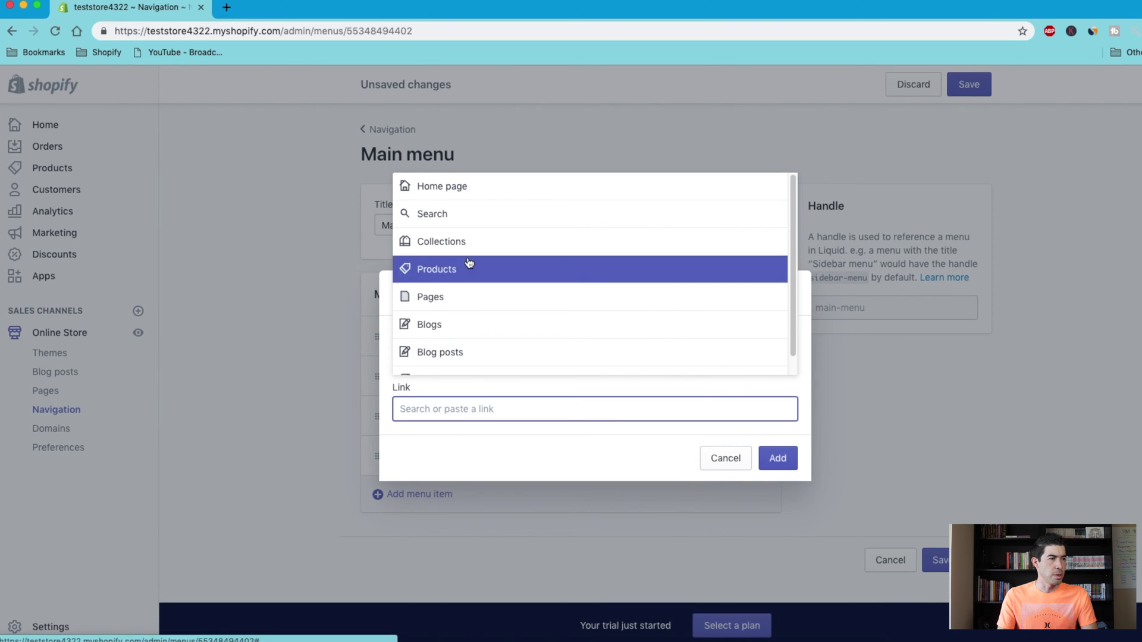
{"action": "left_click", "coordinate": [455, 243]}
{"action": "scroll", "coordinate": [510, 306], "scroll_direction": "down", "scroll_amount": 3}
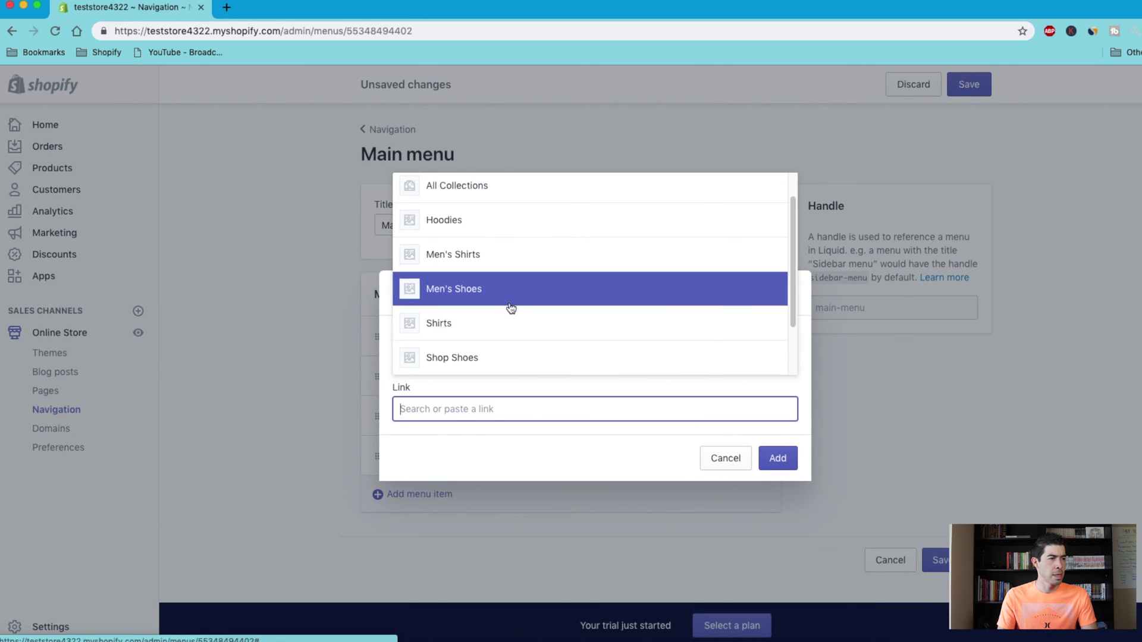
{"action": "left_click", "coordinate": [510, 324]}
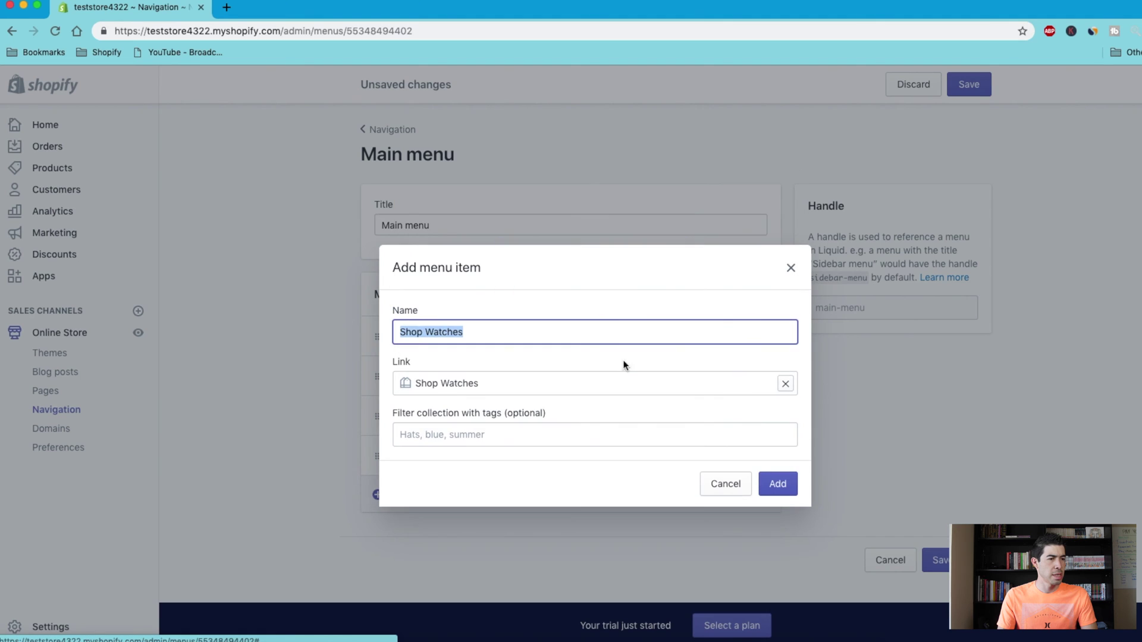
{"action": "left_click", "coordinate": [778, 483]}
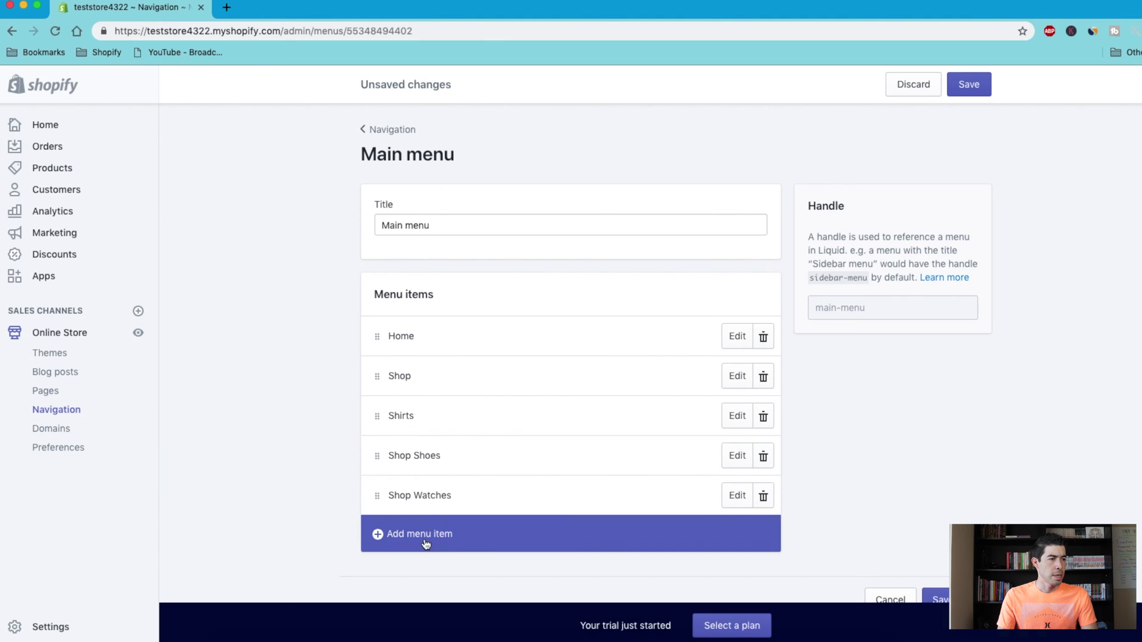
Add a Main menu item named "Hoodies" linked to the Hoodies collection, and save the menu.
{"action": "left_click", "coordinate": [440, 525]}
{"action": "left_click", "coordinate": [493, 409]}
{"action": "scroll", "coordinate": [494, 463], "scroll_direction": "down", "scroll_amount": 1}
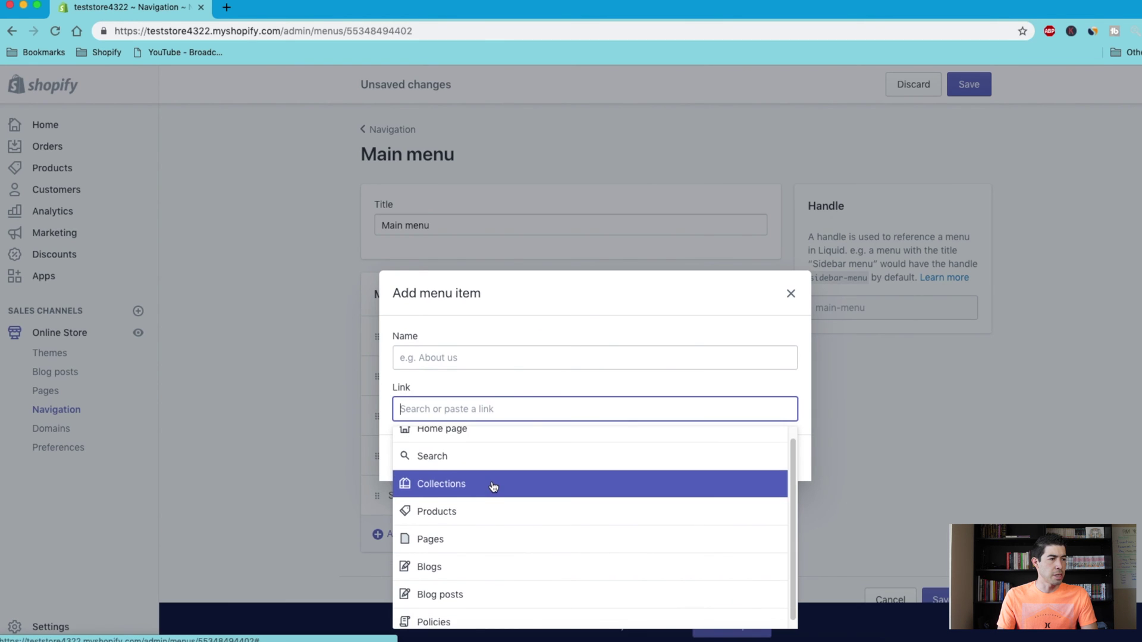
{"action": "left_click", "coordinate": [493, 485]}
{"action": "scroll", "coordinate": [483, 509], "scroll_direction": "down", "scroll_amount": 3}
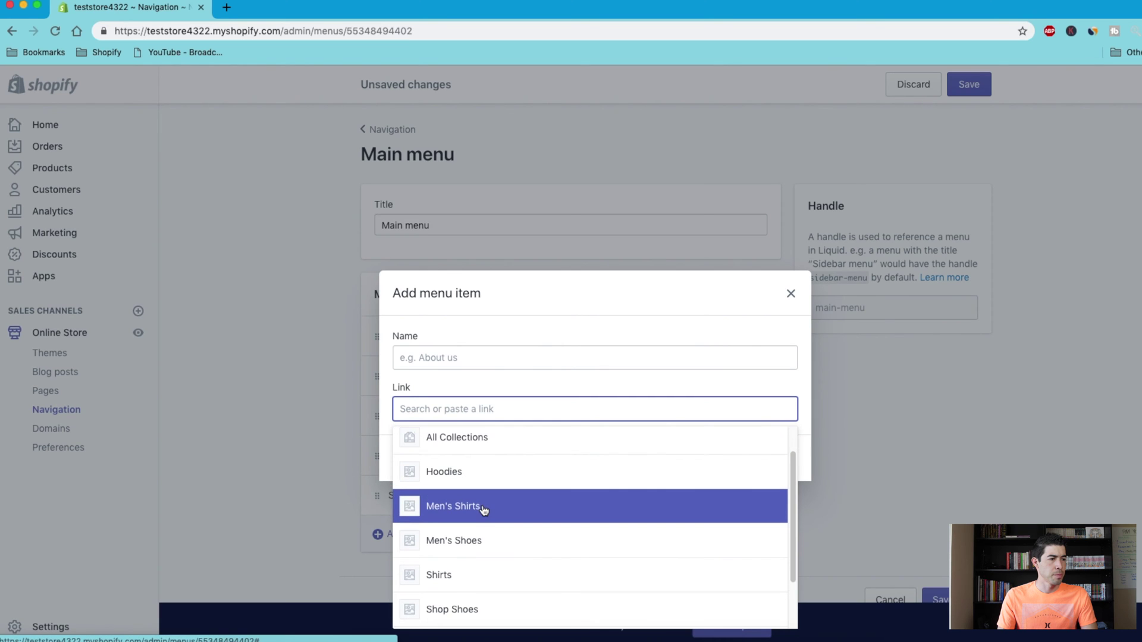
{"action": "scroll", "coordinate": [485, 509], "scroll_direction": "up", "scroll_amount": 3}
{"action": "left_click", "coordinate": [486, 507]}
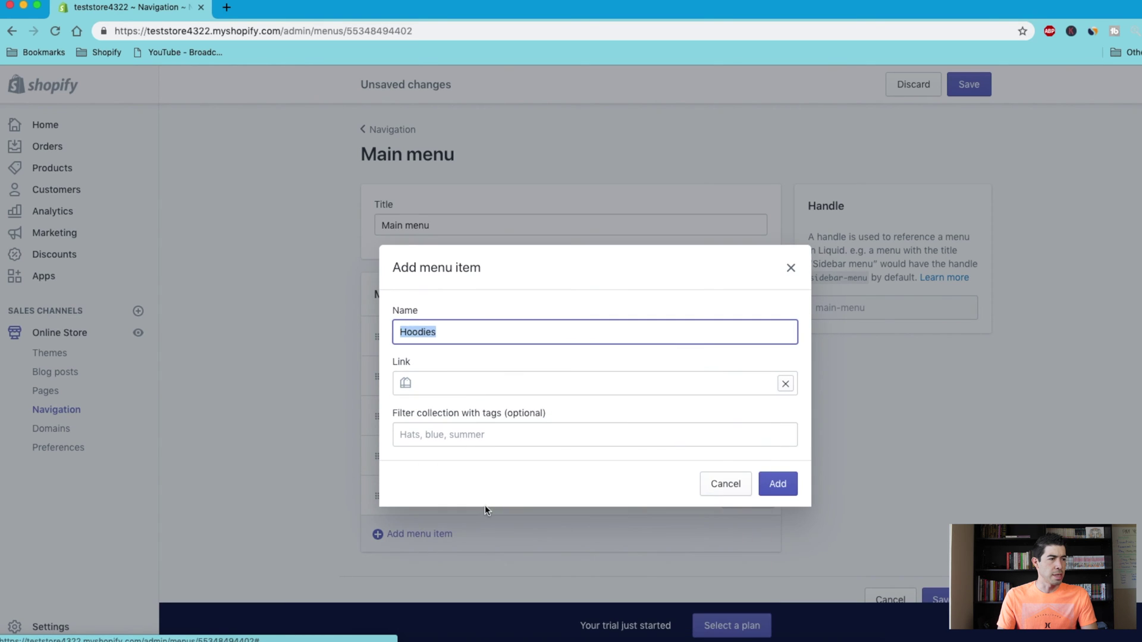
{"action": "left_click", "coordinate": [781, 483]}
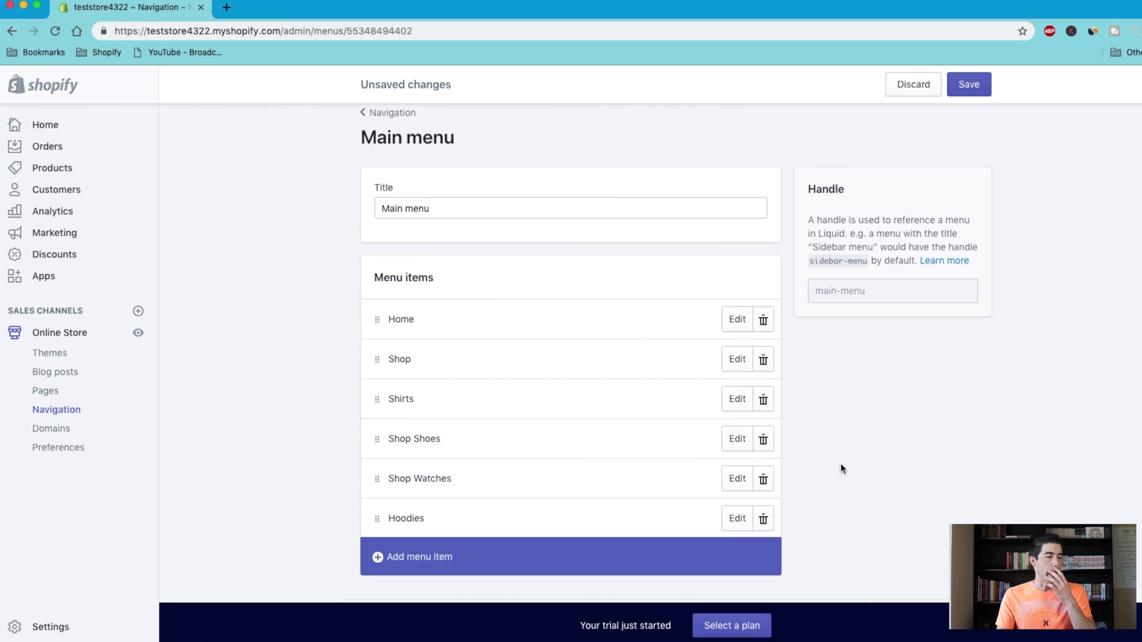
{"action": "scroll", "coordinate": [803, 446], "scroll_direction": "down", "scroll_amount": 2}
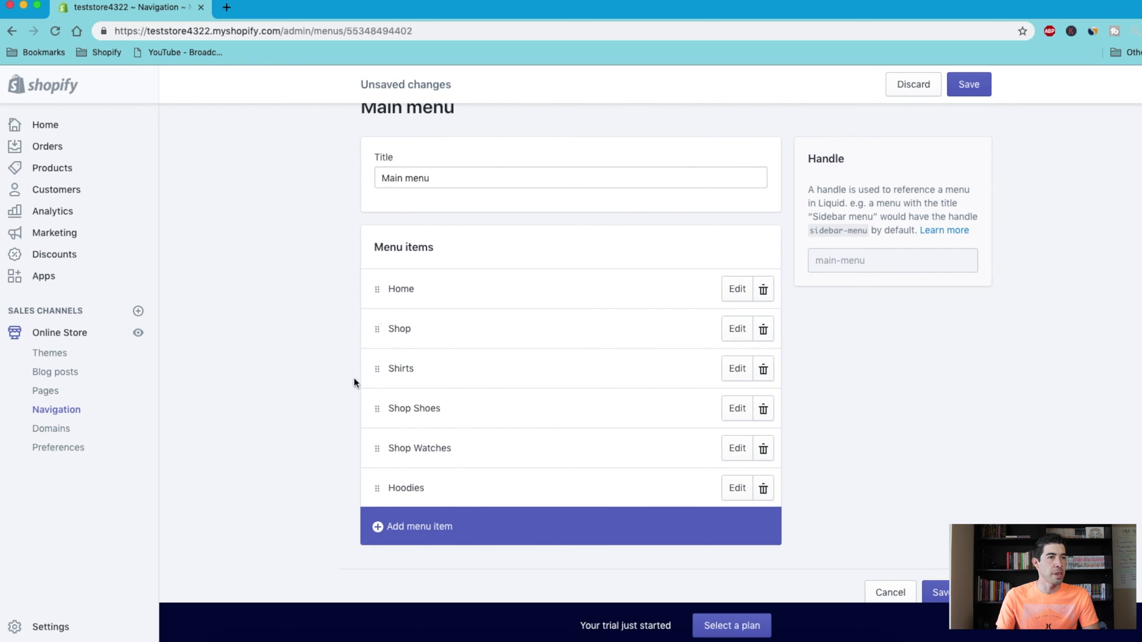
{"action": "left_click", "coordinate": [968, 84]}
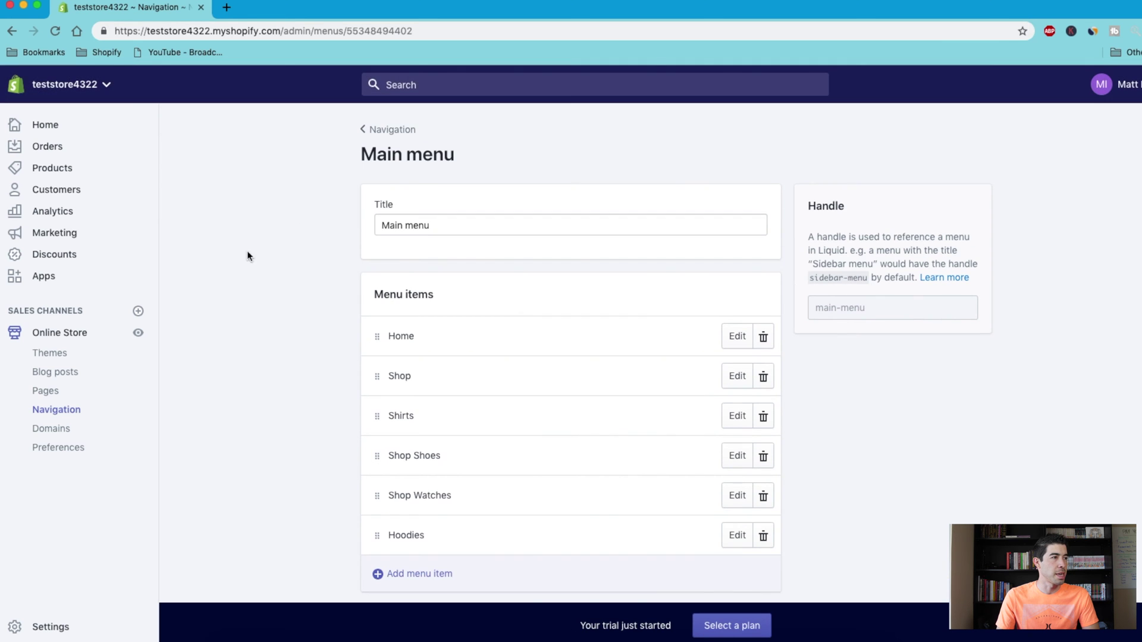
View the live online store and check the Hoodies, Shop Watches, Shop Shoes and Shirts links in its header navigation.
{"action": "left_click", "coordinate": [140, 333]}
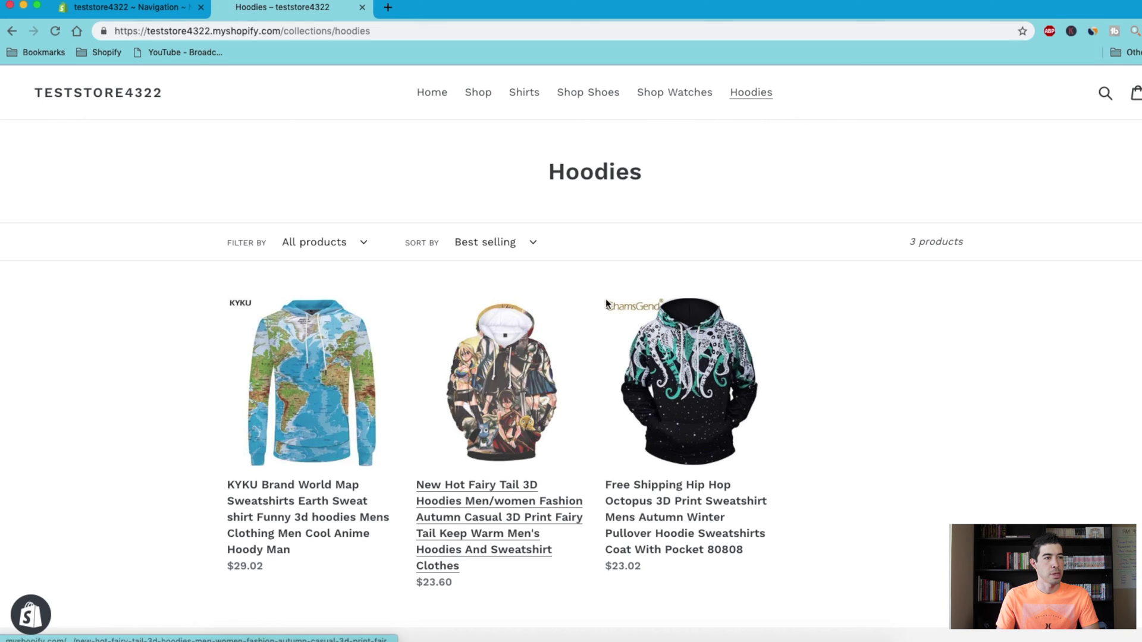
{"action": "left_click", "coordinate": [709, 92]}
{"action": "left_click", "coordinate": [574, 92]}
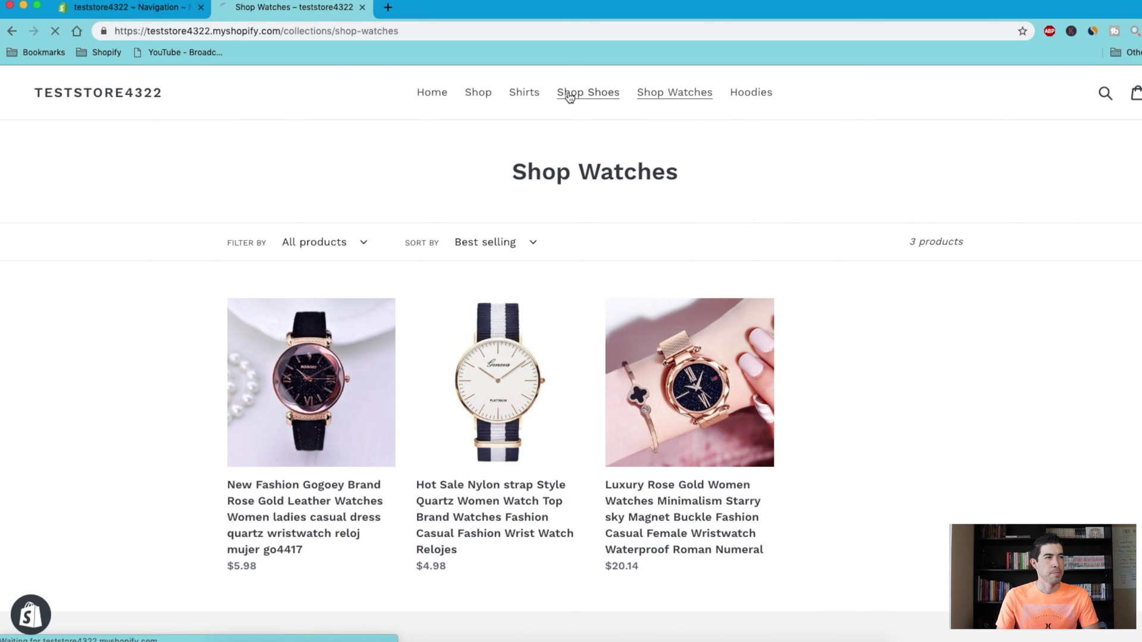
{"action": "left_click", "coordinate": [523, 92]}
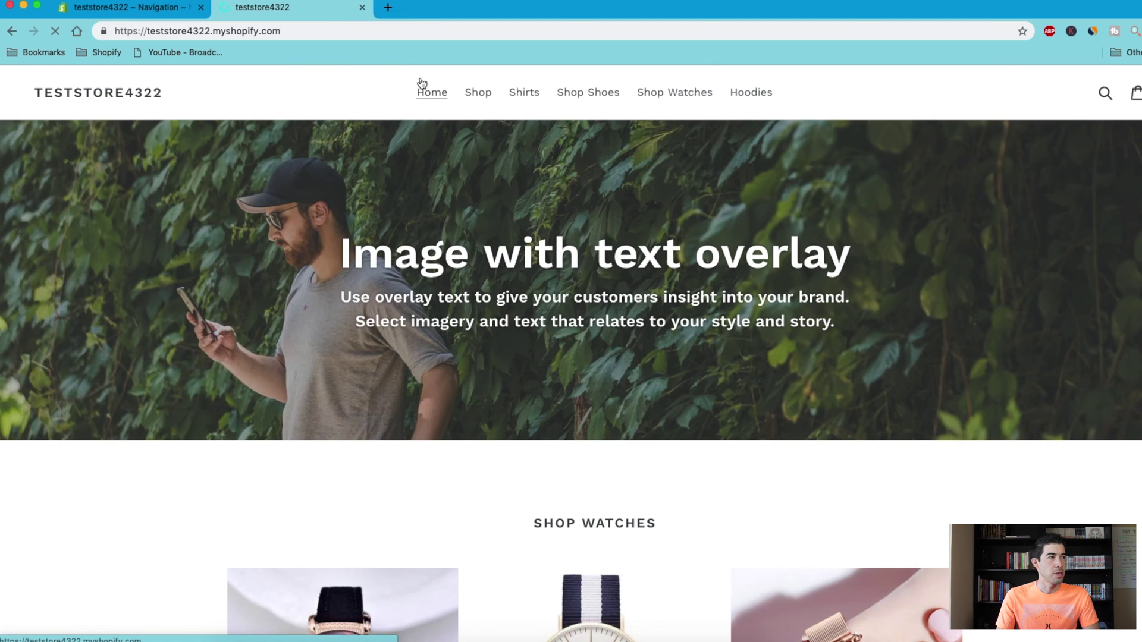
Back in the Main menu editor, nest Shirts, Shop Shoes, Shop Watches and Hoodies under Shop, and save the menu.
{"action": "left_click", "coordinate": [187, 12]}
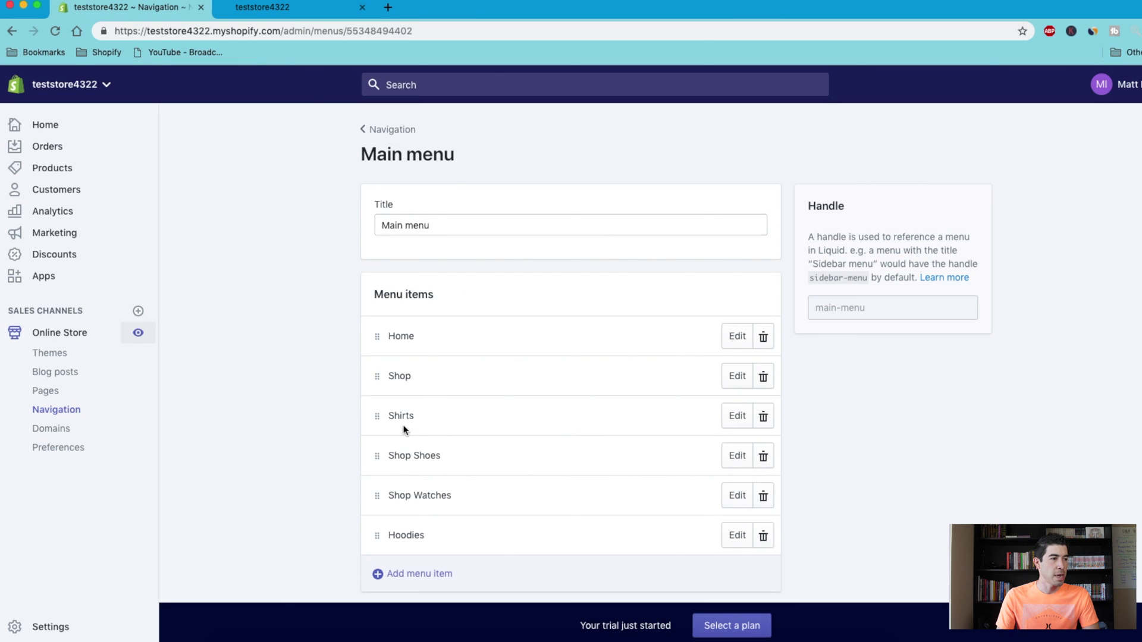
{"action": "left_click_drag", "start_coordinate": [372, 421], "coordinate": [401, 396]}
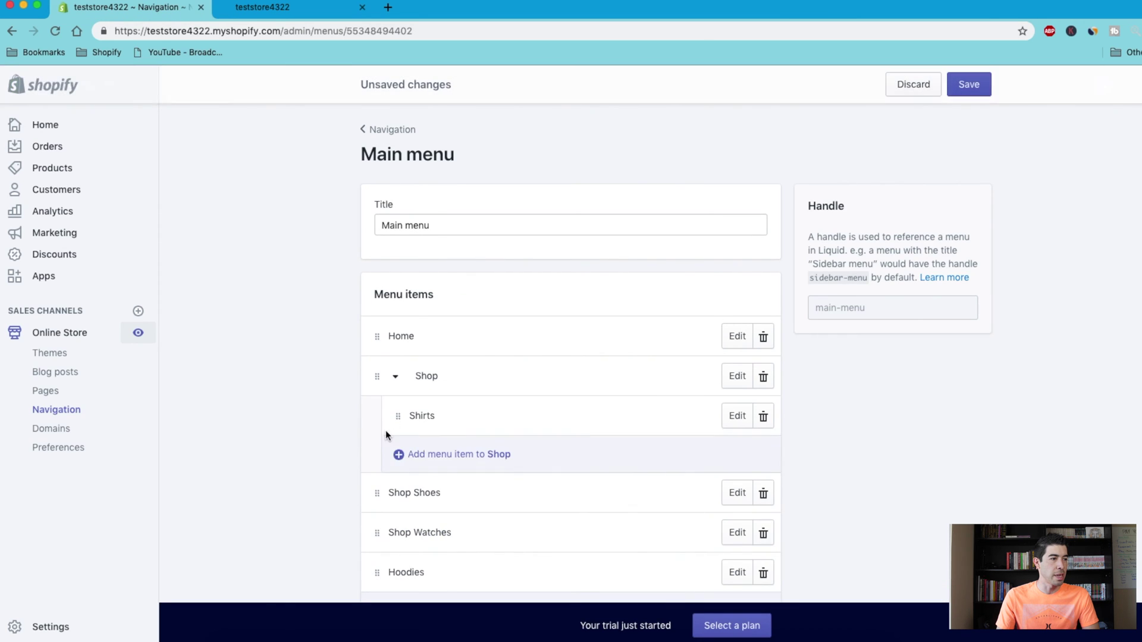
{"action": "left_click_drag", "start_coordinate": [378, 495], "coordinate": [398, 466]}
{"action": "scroll", "coordinate": [387, 467], "scroll_direction": "down", "scroll_amount": 3}
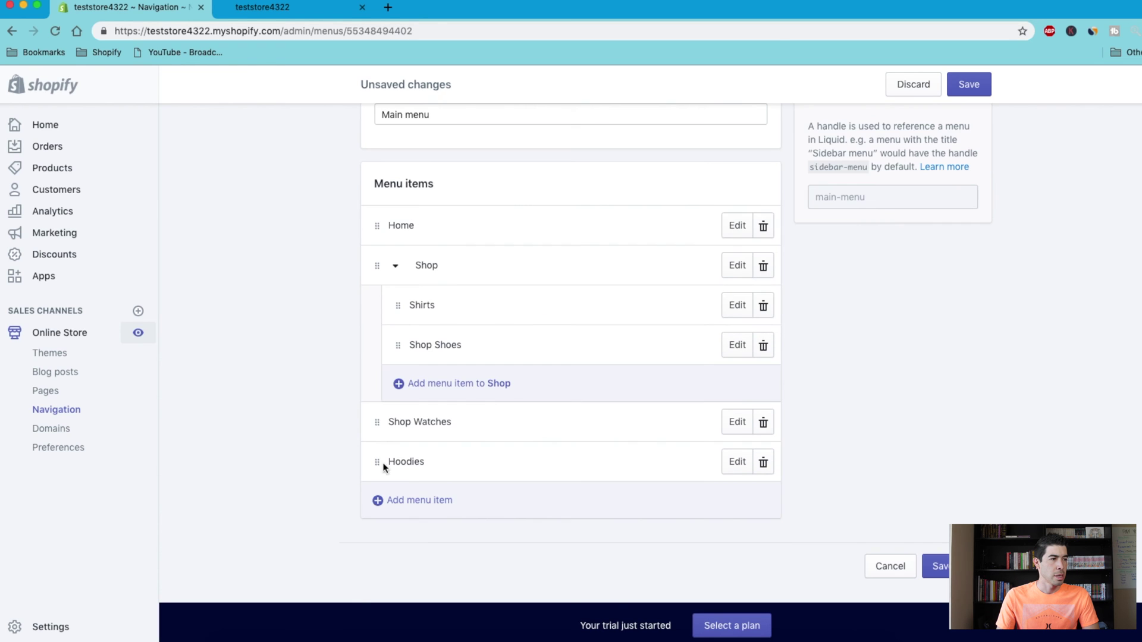
{"action": "left_click_drag", "start_coordinate": [375, 422], "coordinate": [389, 402]}
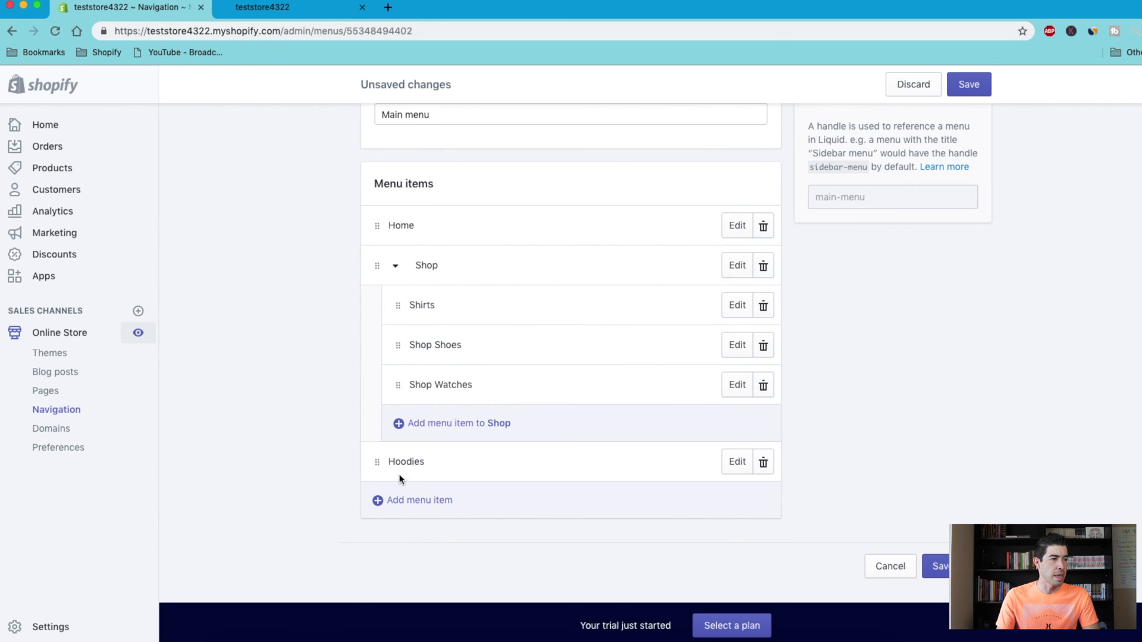
{"action": "left_click_drag", "start_coordinate": [376, 461], "coordinate": [388, 442]}
{"action": "left_click", "coordinate": [968, 85]}
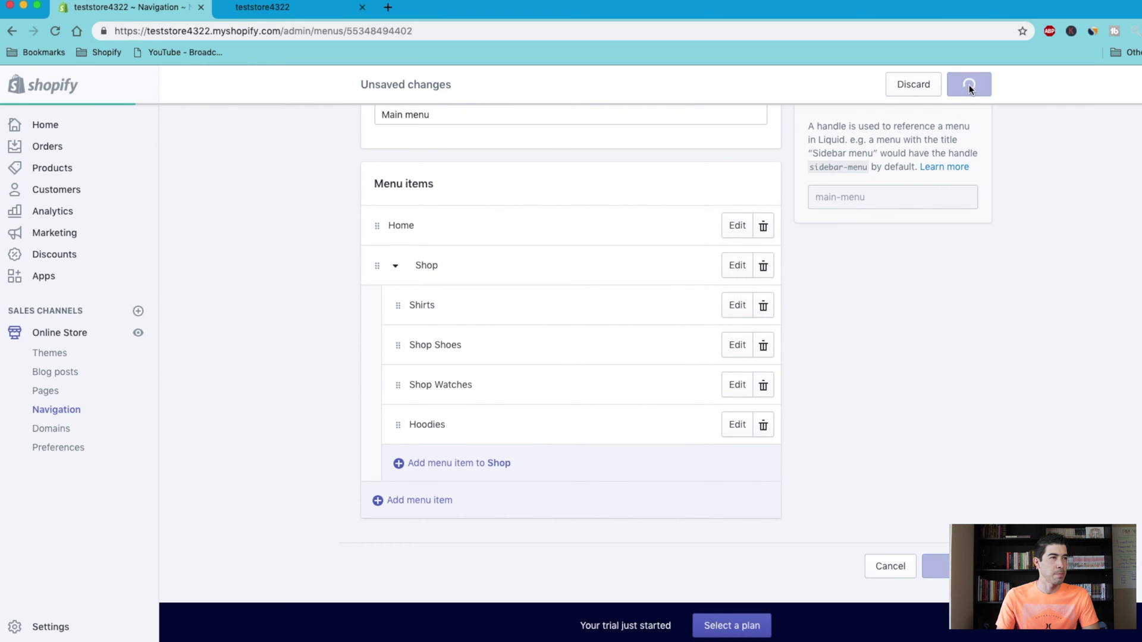
Reload the live storefront and check the Shop dropdown in the header, including its Shirts link.
{"action": "left_click", "coordinate": [301, 10]}
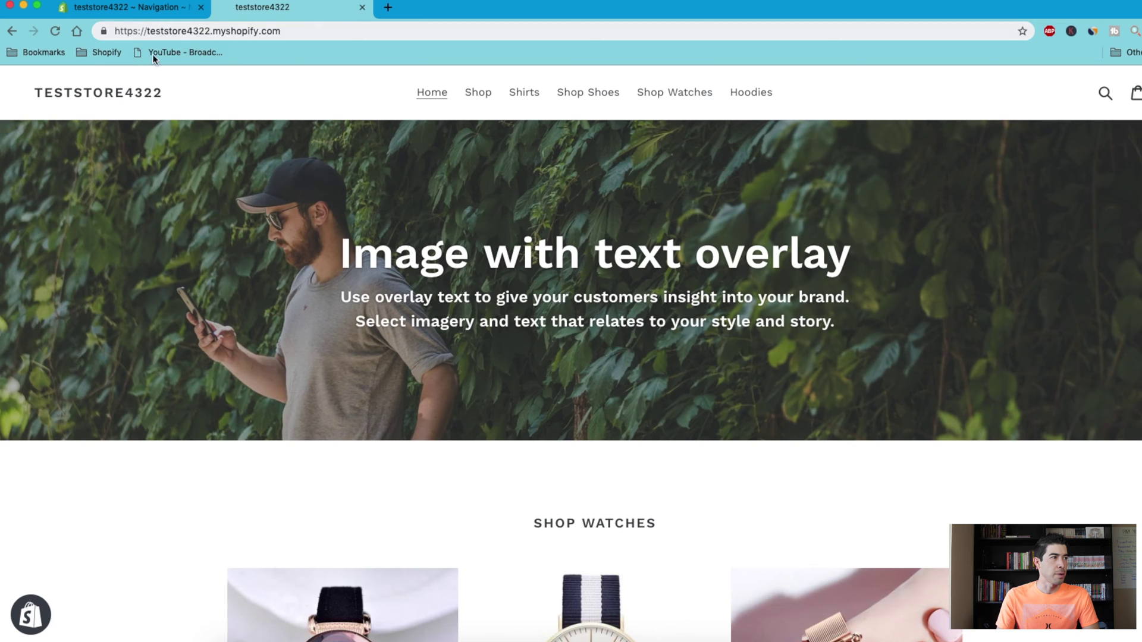
{"action": "left_click", "coordinate": [48, 29]}
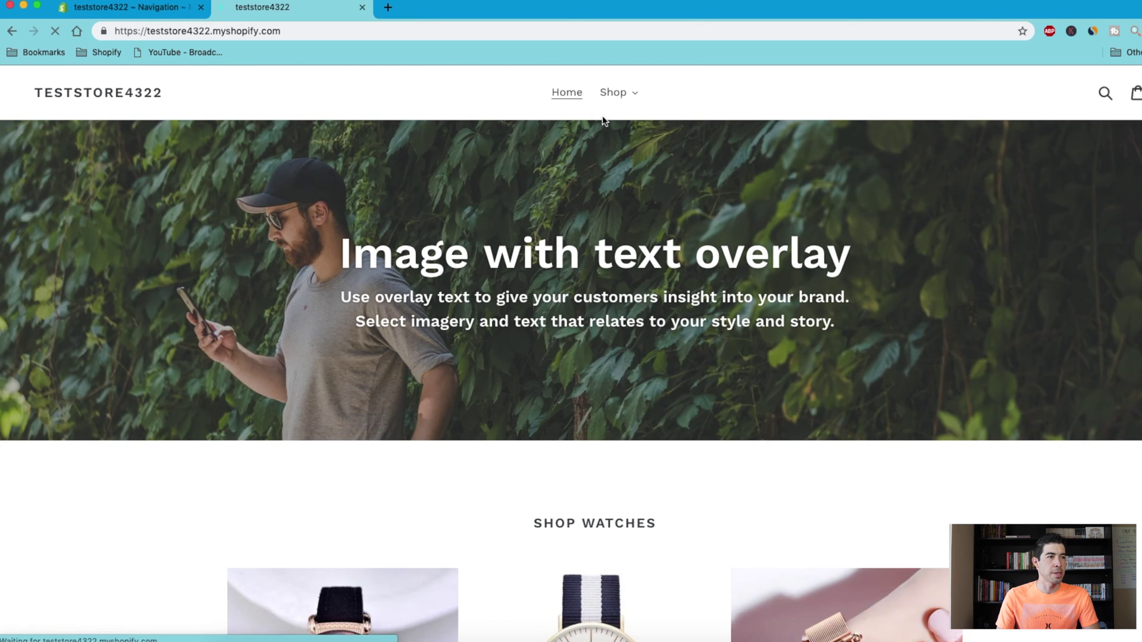
{"action": "left_click", "coordinate": [625, 96]}
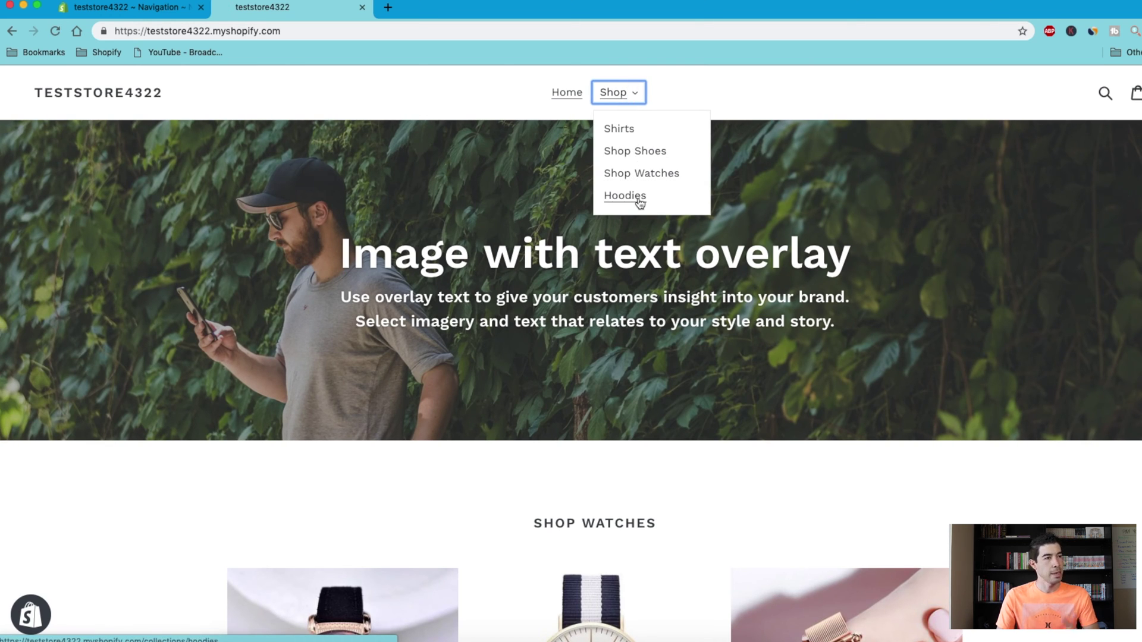
{"action": "left_click", "coordinate": [620, 129]}
{"action": "left_click", "coordinate": [616, 92]}
{"action": "left_click", "coordinate": [567, 93]}
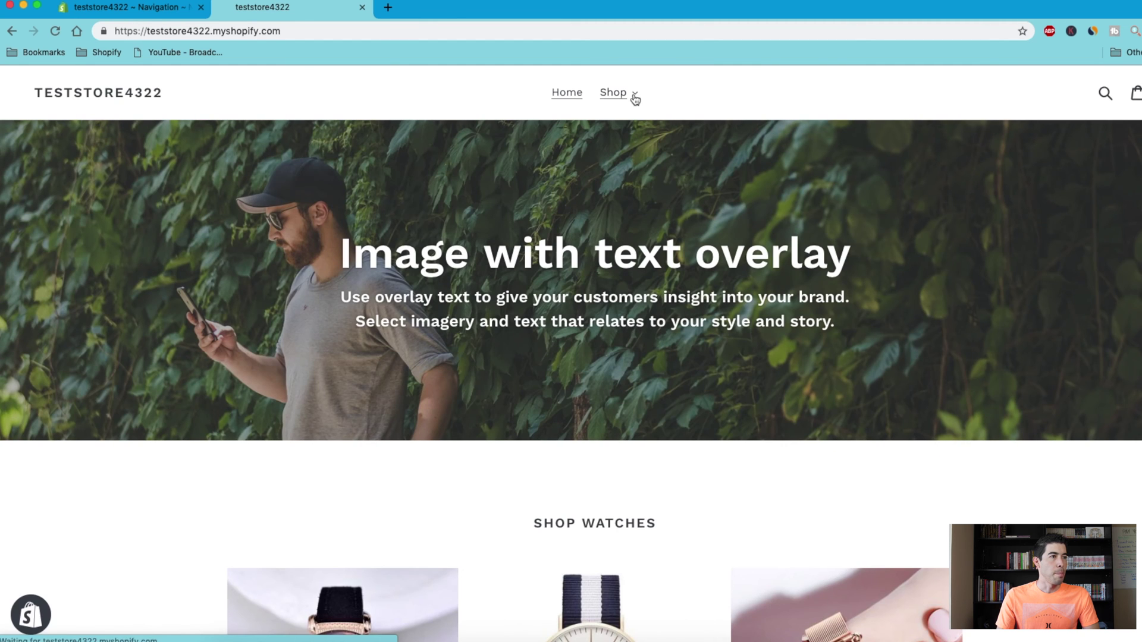
{"action": "left_click", "coordinate": [629, 106]}
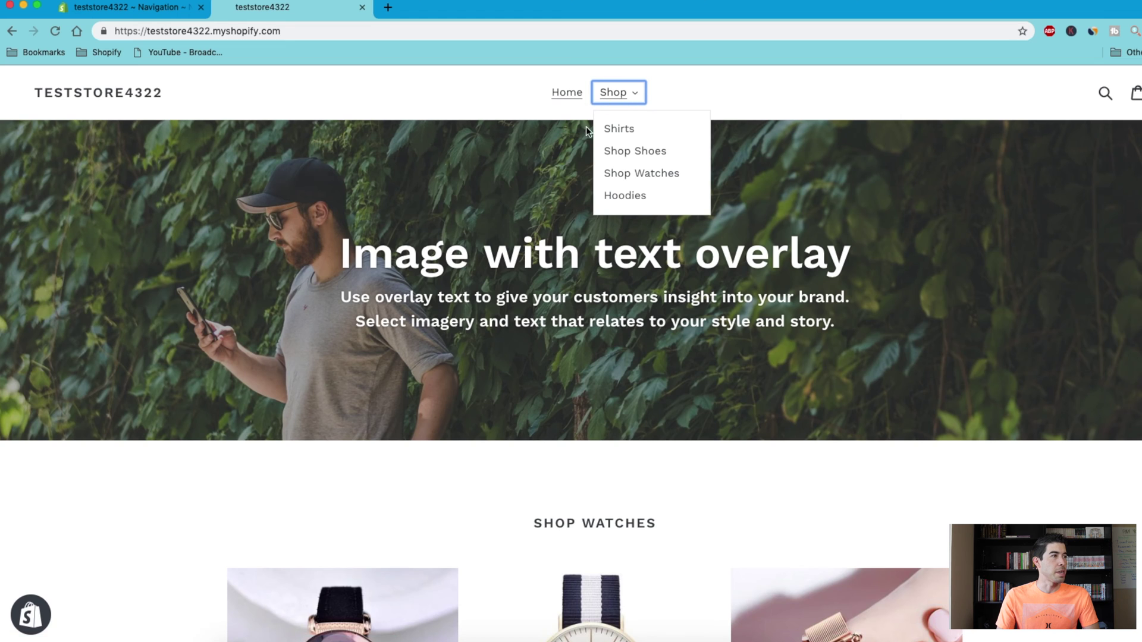
Return to the Main menu editor and add a "Men's Shirts" item under Shop, linked to the Men's Shirts collection.
{"action": "key", "text": "super+1"}
{"action": "scroll", "coordinate": [535, 417], "scroll_direction": "down", "scroll_amount": 1}
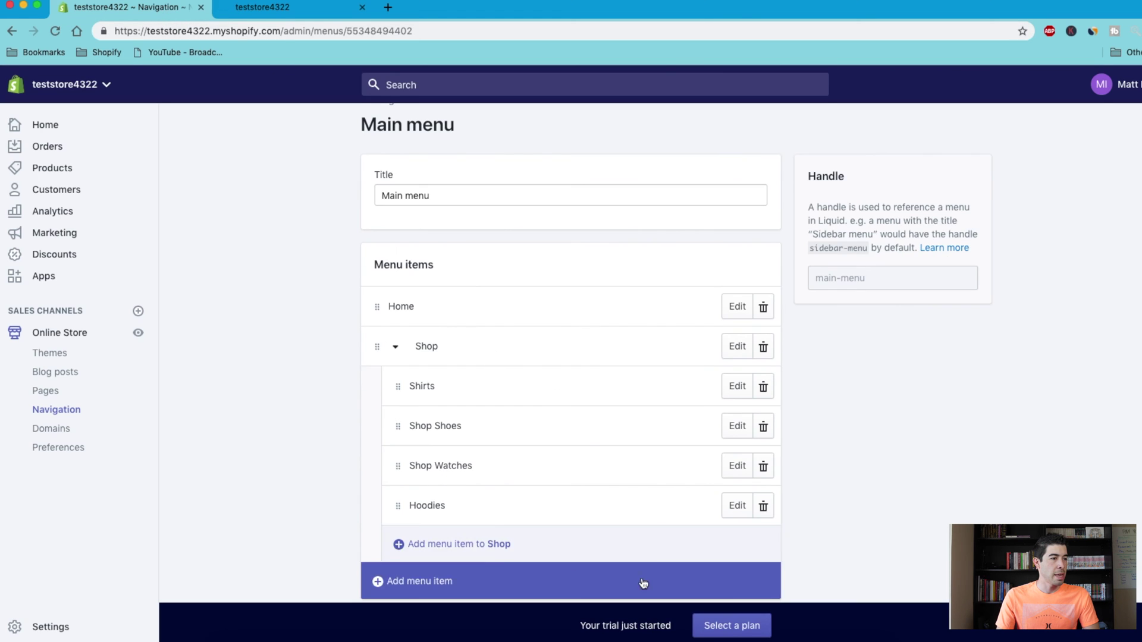
{"action": "scroll", "coordinate": [434, 551], "scroll_direction": "down", "scroll_amount": 1}
{"action": "left_click", "coordinate": [452, 516]}
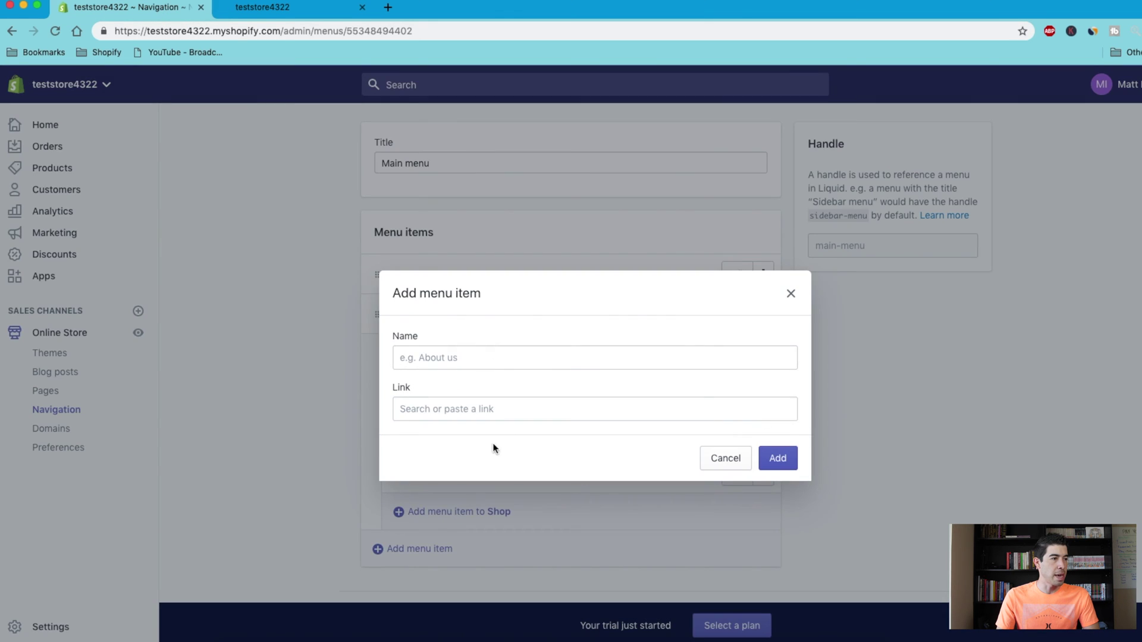
{"action": "left_click", "coordinate": [502, 408]}
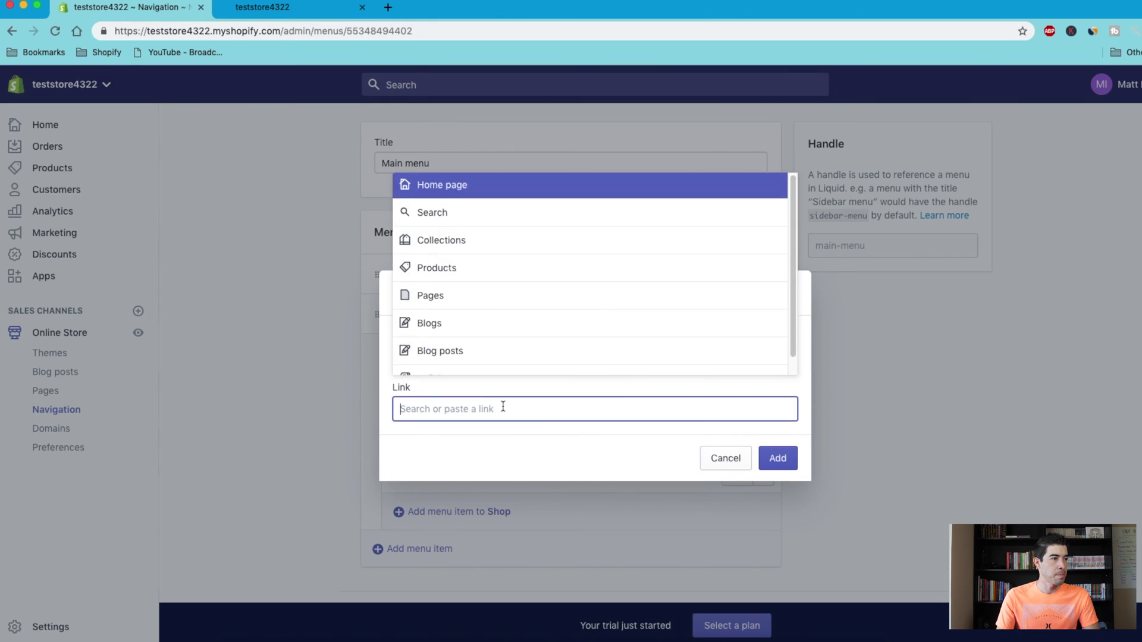
{"action": "left_click", "coordinate": [441, 243]}
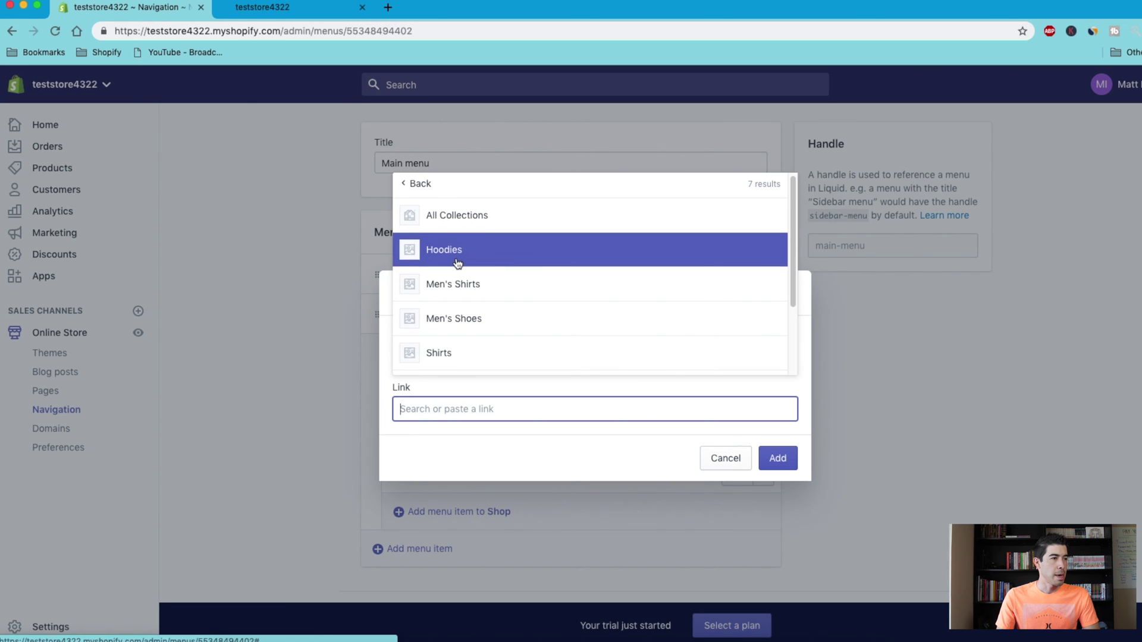
{"action": "left_click", "coordinate": [462, 286]}
{"action": "left_click", "coordinate": [777, 458]}
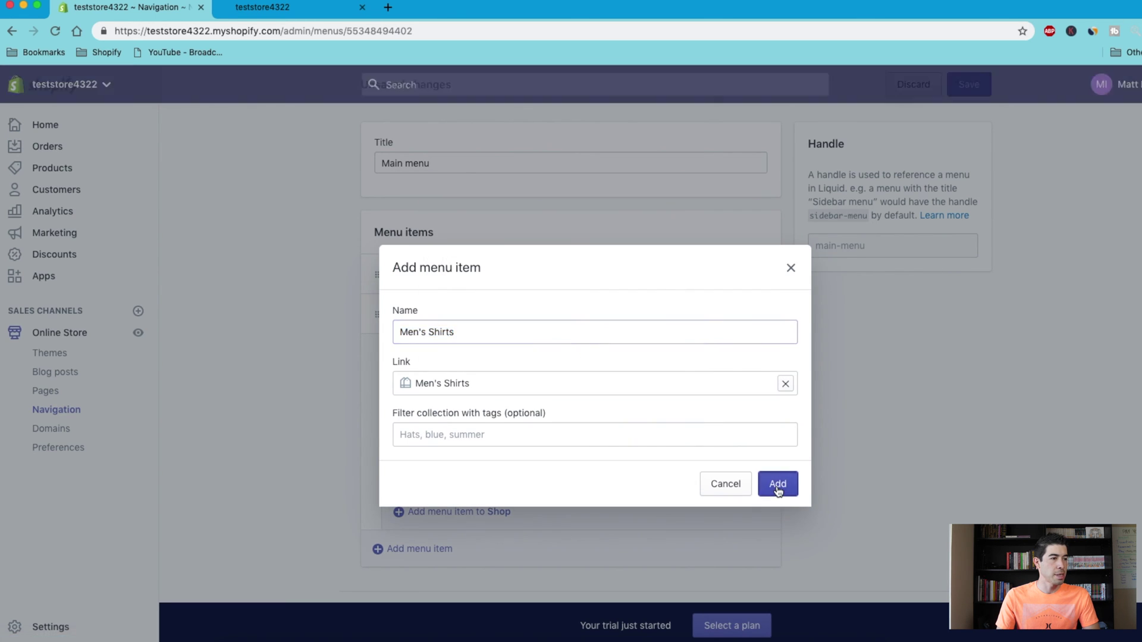
Add a "Men's Shoes" item under Shop, linked to the Men's Shoes collection.
{"action": "scroll", "coordinate": [669, 489], "scroll_direction": "down", "scroll_amount": 1}
{"action": "left_click", "coordinate": [451, 525]}
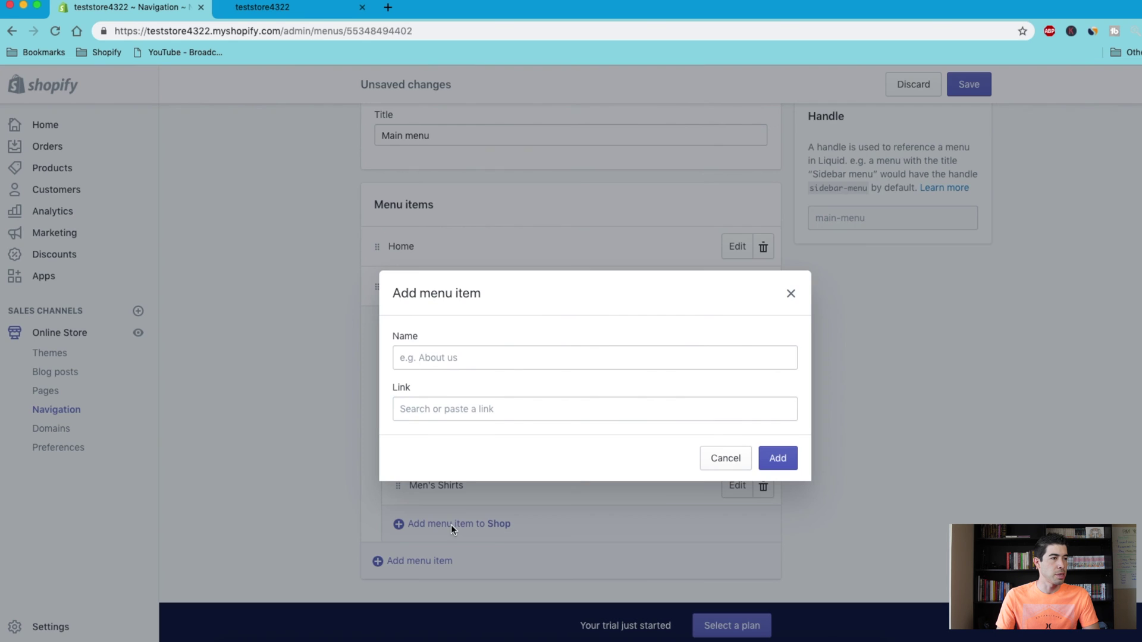
{"action": "left_click", "coordinate": [461, 411]}
{"action": "left_click", "coordinate": [456, 248]}
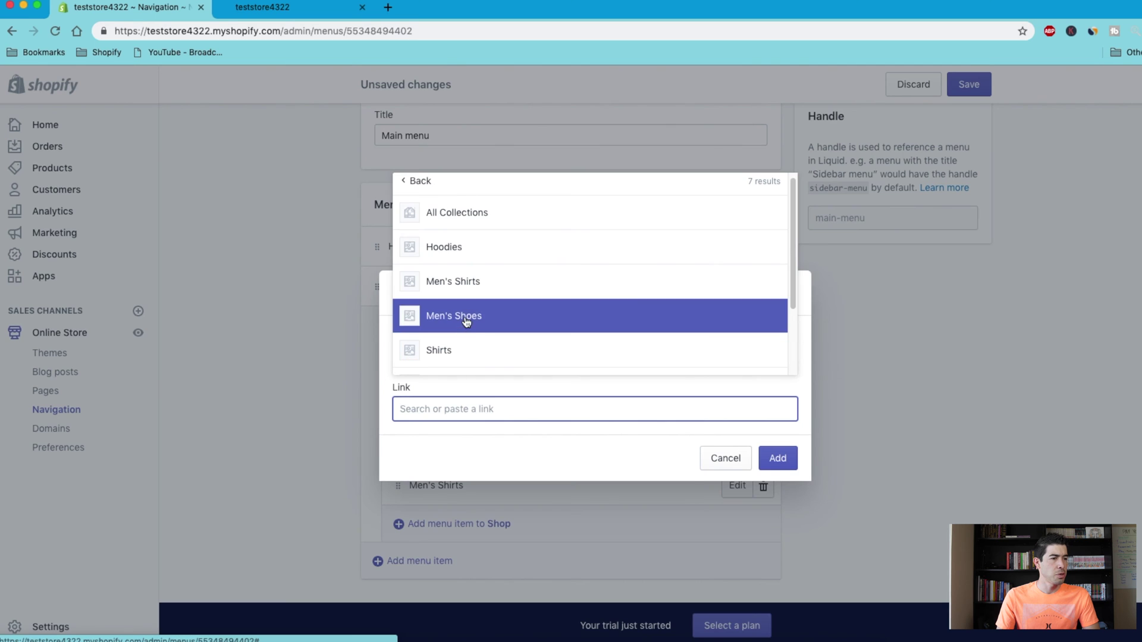
{"action": "left_click", "coordinate": [465, 321]}
{"action": "key", "text": "Return"}
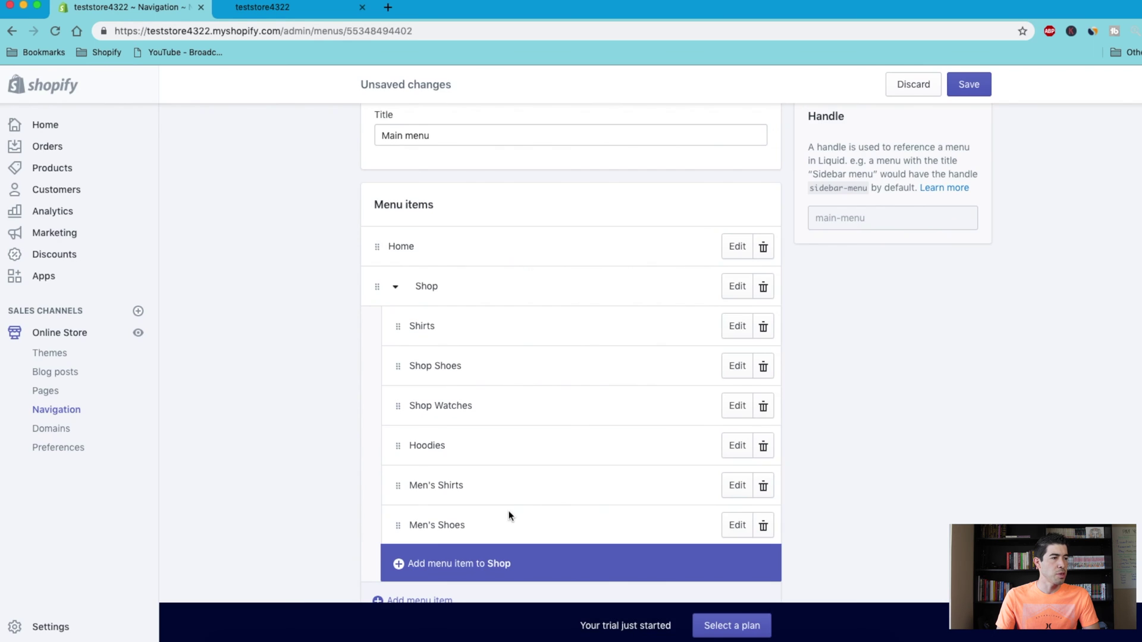
Add a "Women's Shoes" item under Shop, linked to the Women's Shoes collection.
{"action": "left_click", "coordinate": [426, 570]}
{"action": "left_click", "coordinate": [448, 407]}
{"action": "left_click", "coordinate": [449, 242]}
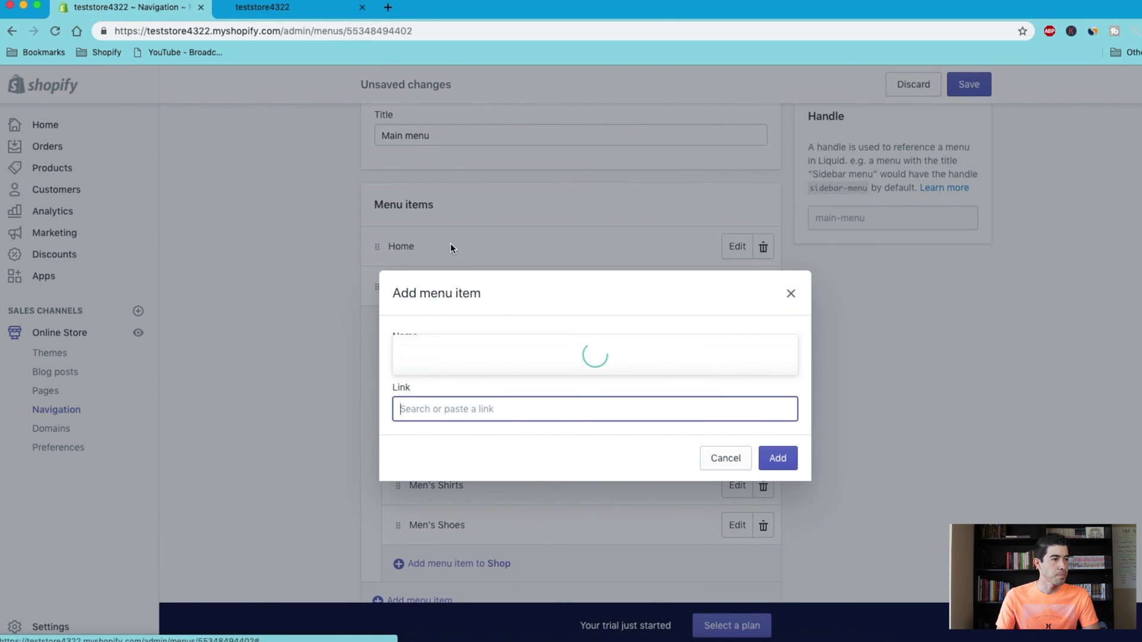
{"action": "scroll", "coordinate": [510, 328], "scroll_direction": "down", "scroll_amount": 4}
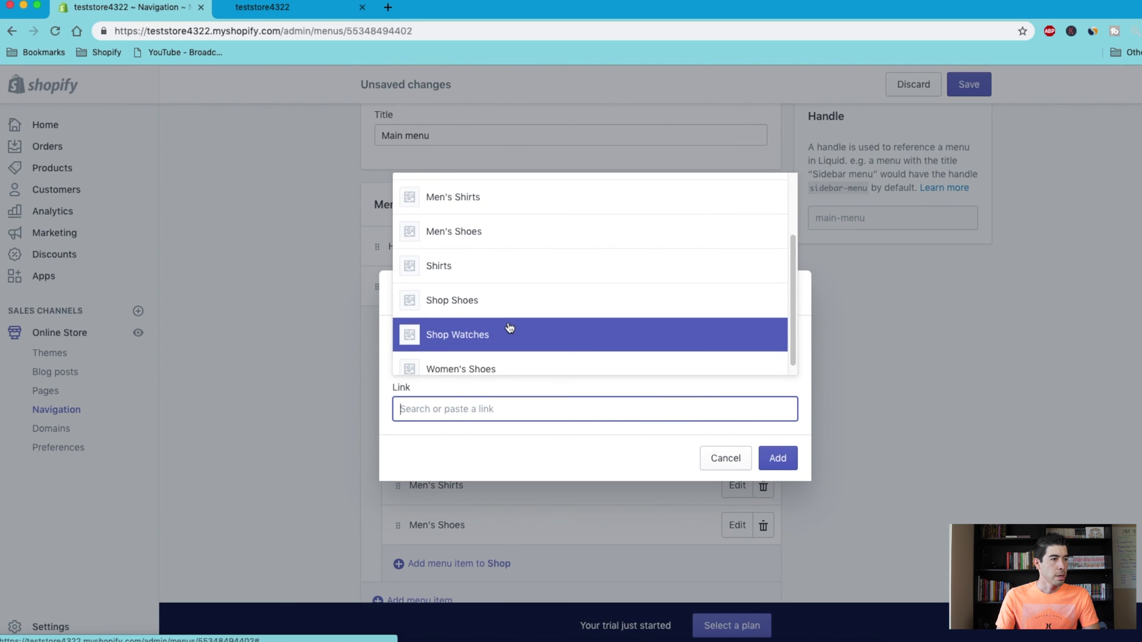
{"action": "scroll", "coordinate": [510, 328], "scroll_direction": "down", "scroll_amount": 1}
{"action": "left_click", "coordinate": [500, 355]}
{"action": "key", "text": "Return"}
{"action": "left_click", "coordinate": [433, 463]}
{"action": "left_click", "coordinate": [447, 410]}
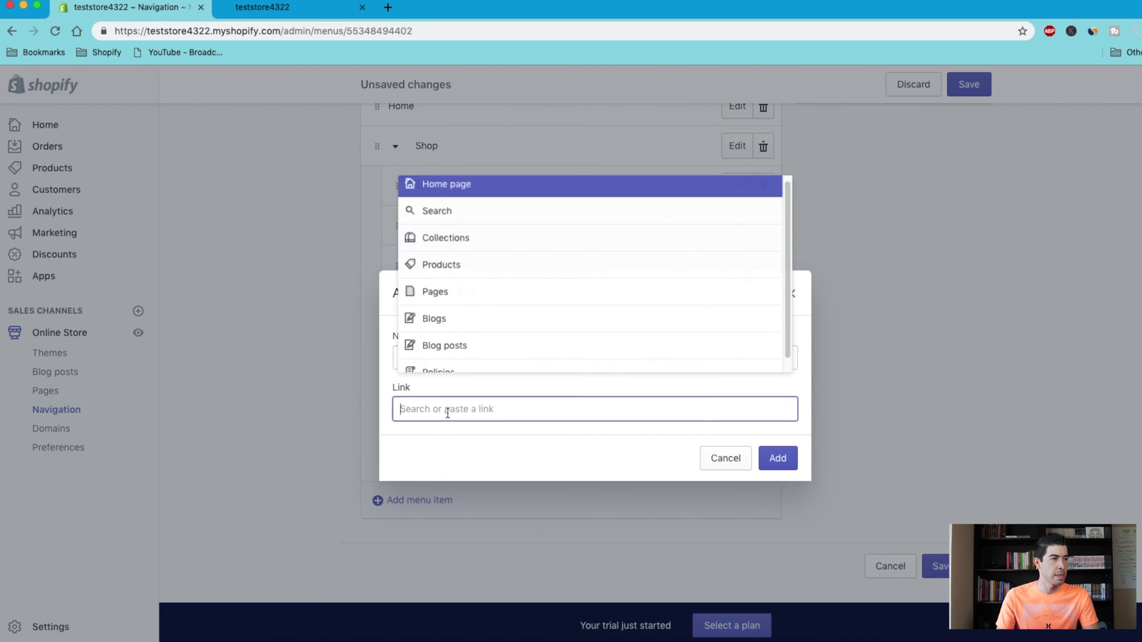
{"action": "left_click", "coordinate": [487, 241]}
{"action": "scroll", "coordinate": [500, 304], "scroll_direction": "down", "scroll_amount": 3}
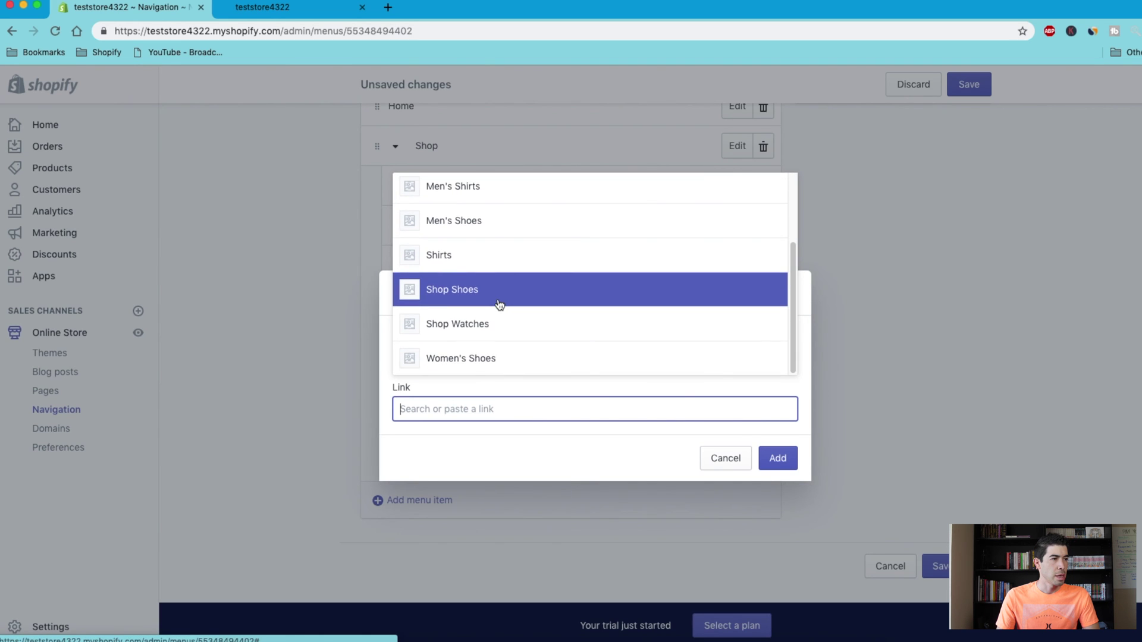
{"action": "left_click", "coordinate": [715, 468]}
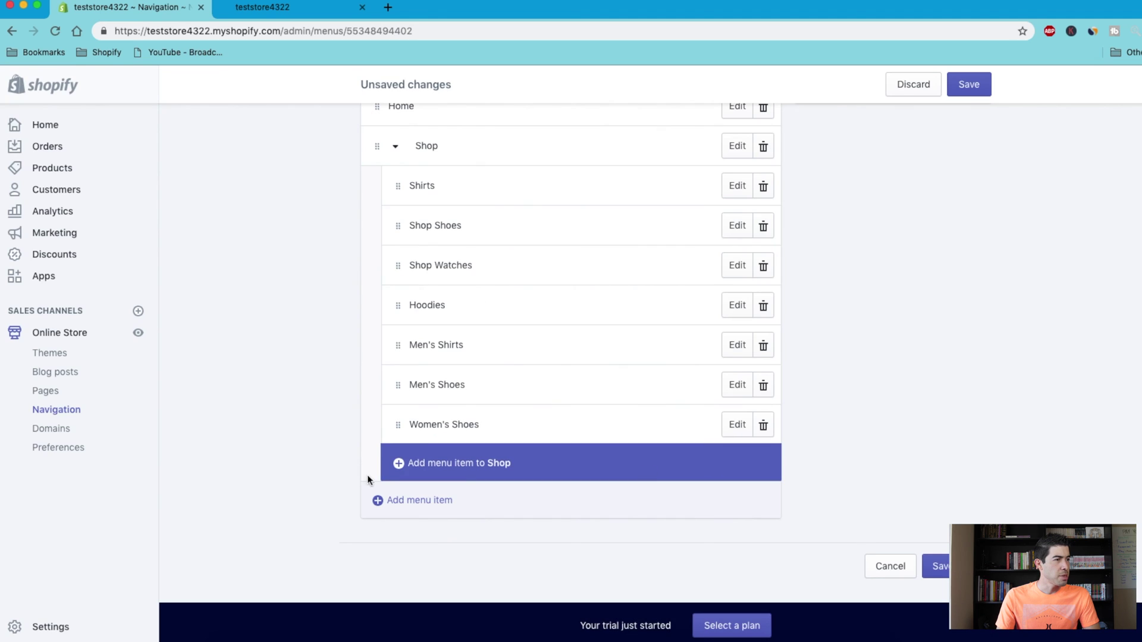
Nest Men's Shirts under Shirts, and Men's Shoes and Women's Shoes under Shop Shoes, and save the menu.
{"action": "scroll", "coordinate": [395, 442], "scroll_direction": "up", "scroll_amount": 1}
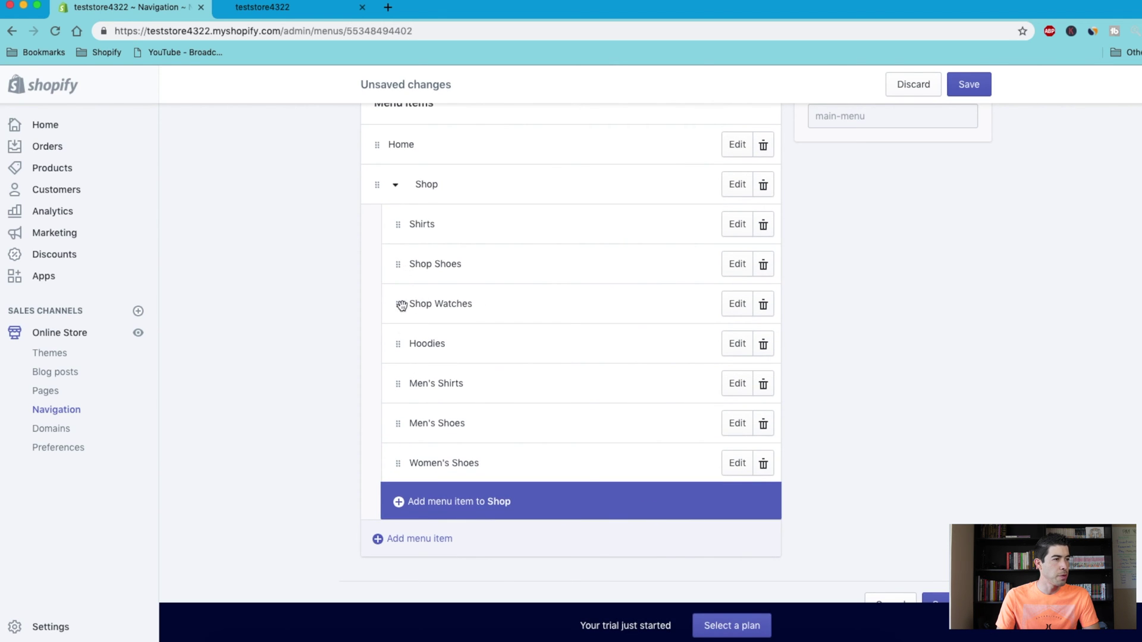
{"action": "left_click_drag", "start_coordinate": [398, 386], "coordinate": [444, 256]}
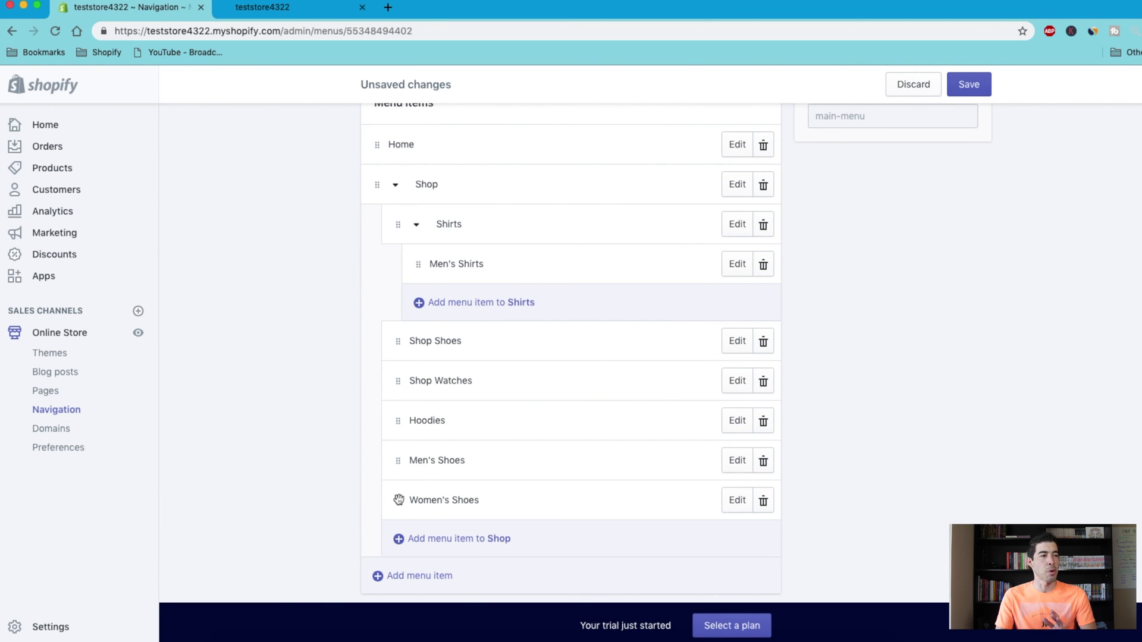
{"action": "left_click_drag", "start_coordinate": [395, 463], "coordinate": [417, 357]}
{"action": "left_click_drag", "start_coordinate": [399, 537], "coordinate": [423, 371]}
{"action": "left_click_drag", "start_coordinate": [424, 383], "coordinate": [423, 402]}
{"action": "scroll", "coordinate": [827, 458], "scroll_direction": "down", "scroll_amount": 1}
{"action": "left_click", "coordinate": [965, 84]}
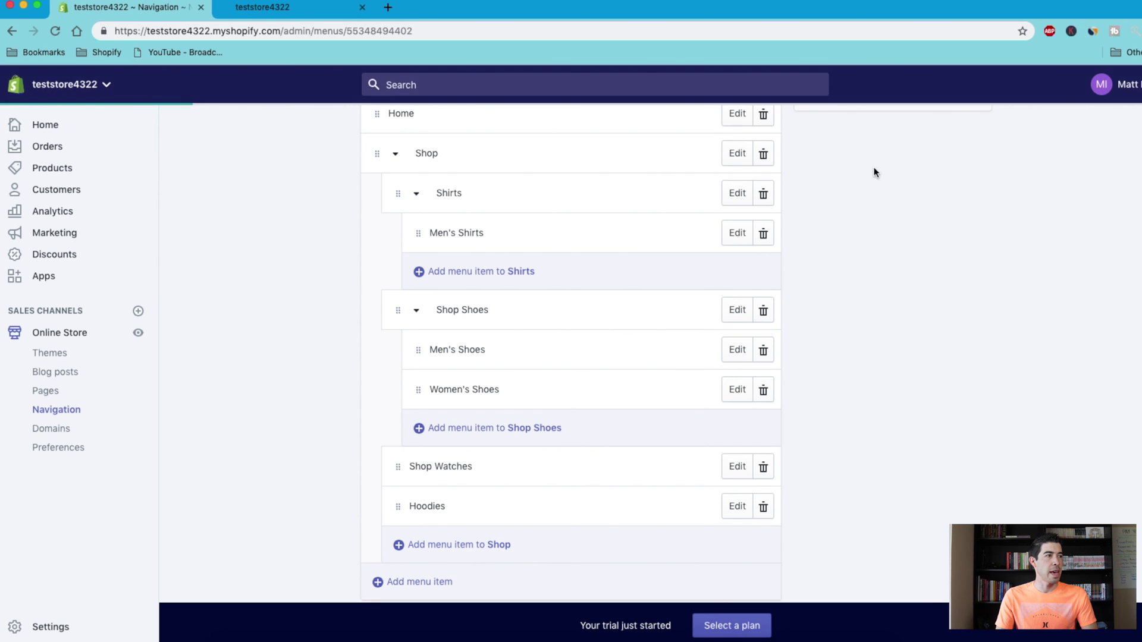
Reload the live storefront, check the nested Shop dropdown and its Men's Shoes link, and close the storefront.
{"action": "left_click", "coordinate": [319, 18]}
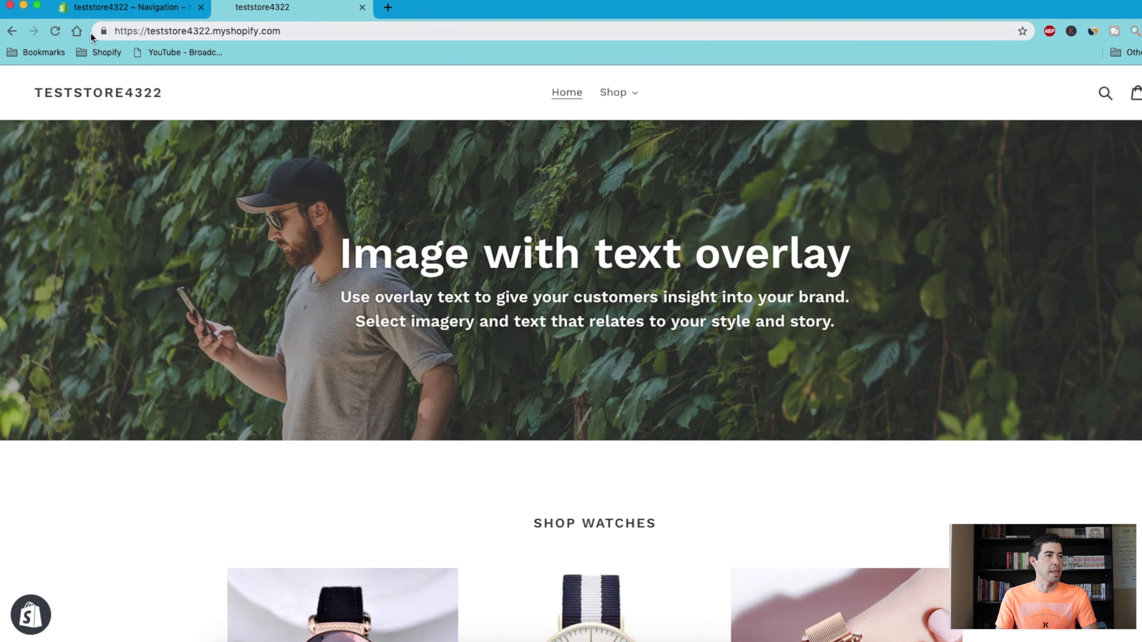
{"action": "left_click", "coordinate": [55, 31]}
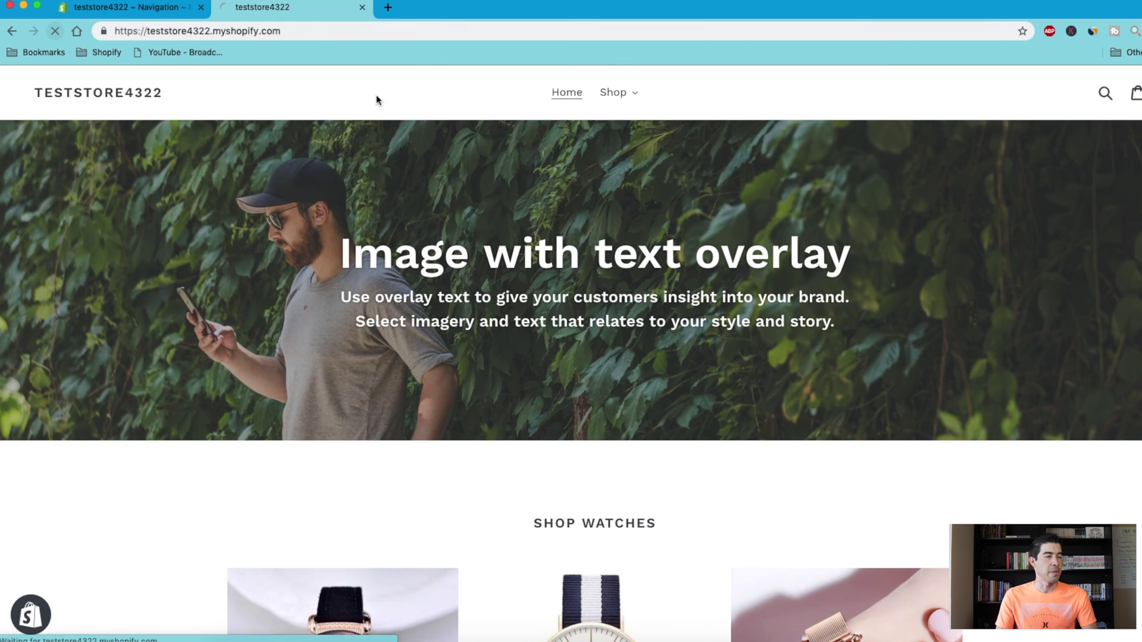
{"action": "left_click", "coordinate": [622, 99]}
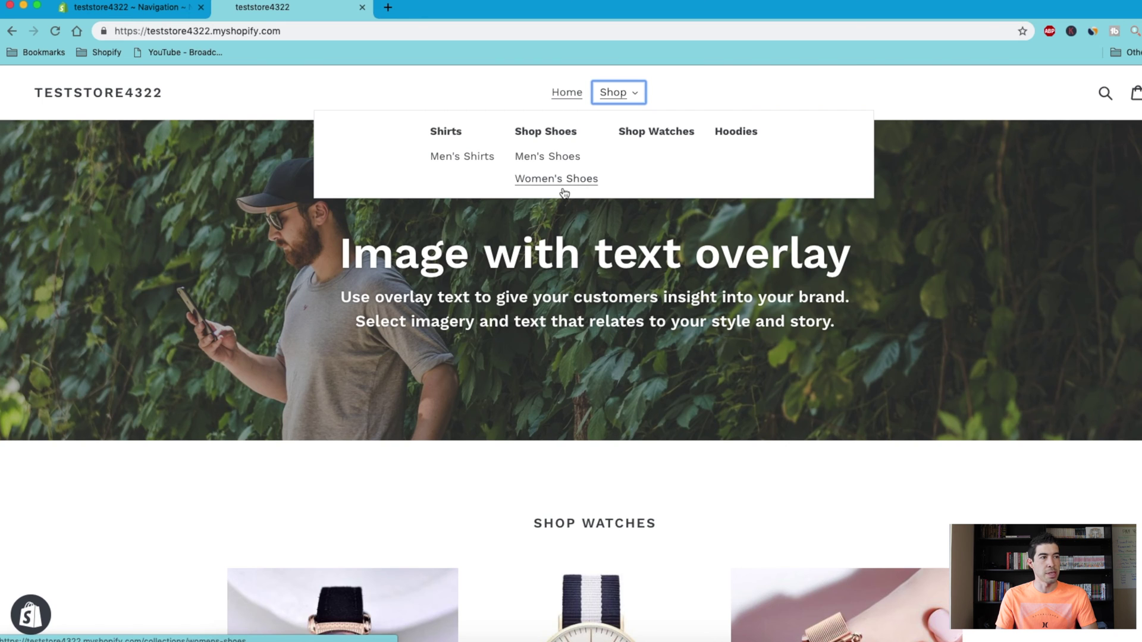
{"action": "left_click", "coordinate": [539, 158]}
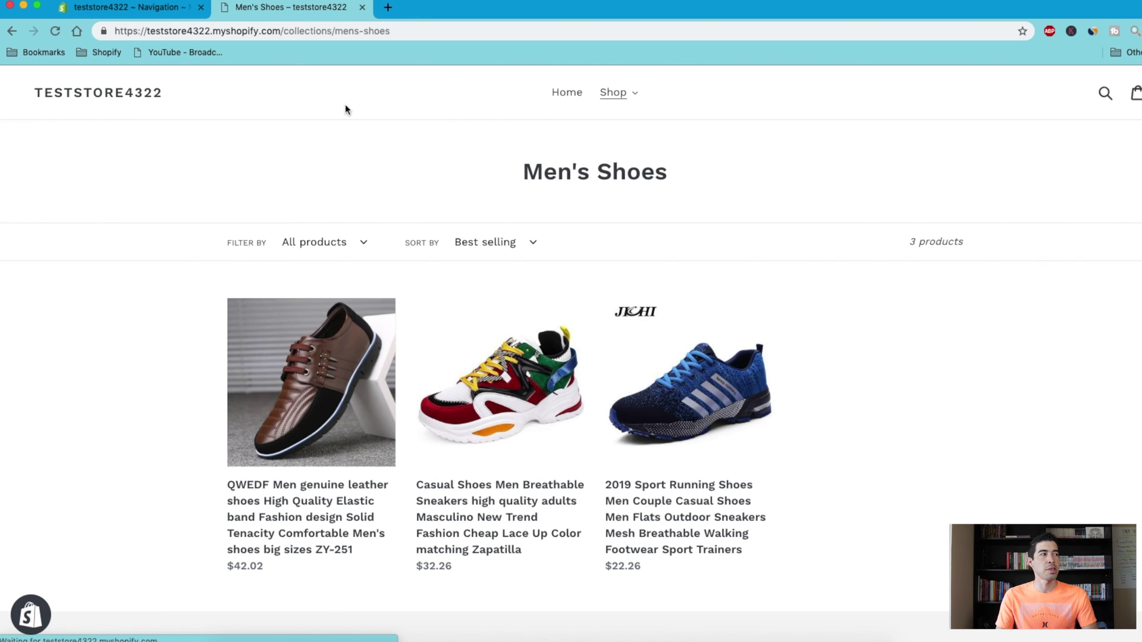
{"action": "left_click", "coordinate": [12, 28]}
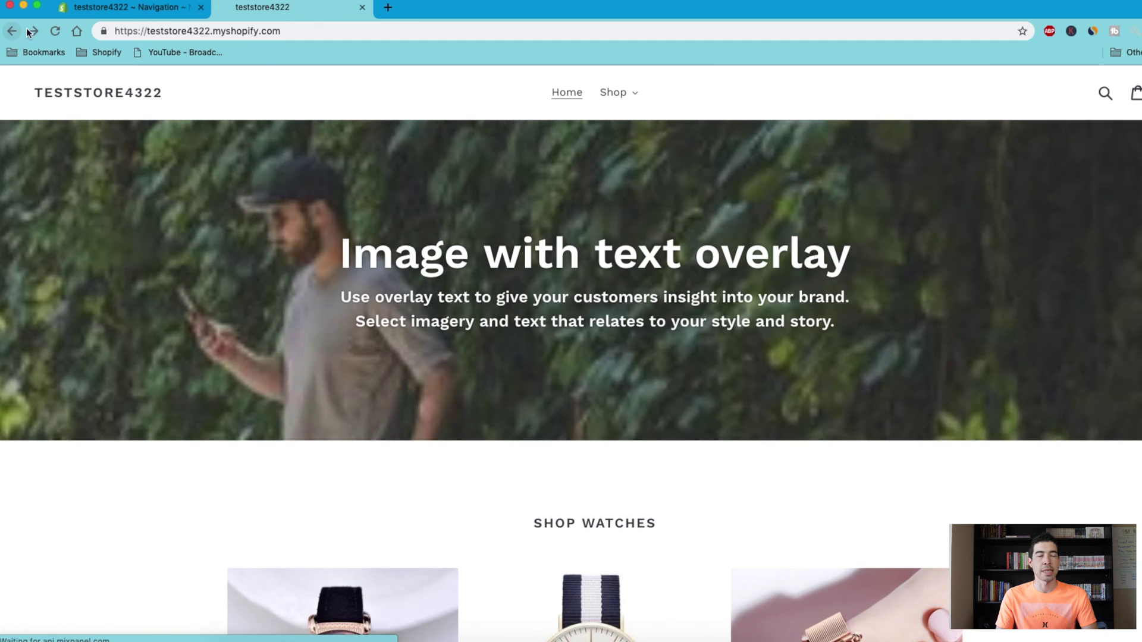
{"action": "left_click", "coordinate": [632, 100]}
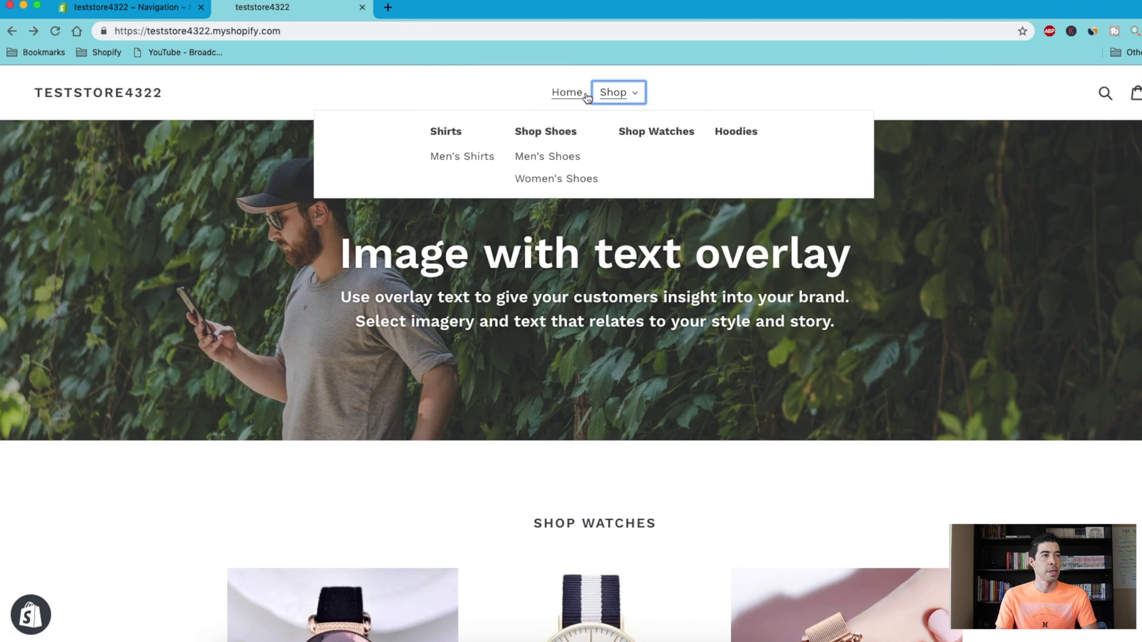
{"action": "key", "text": "super+w"}
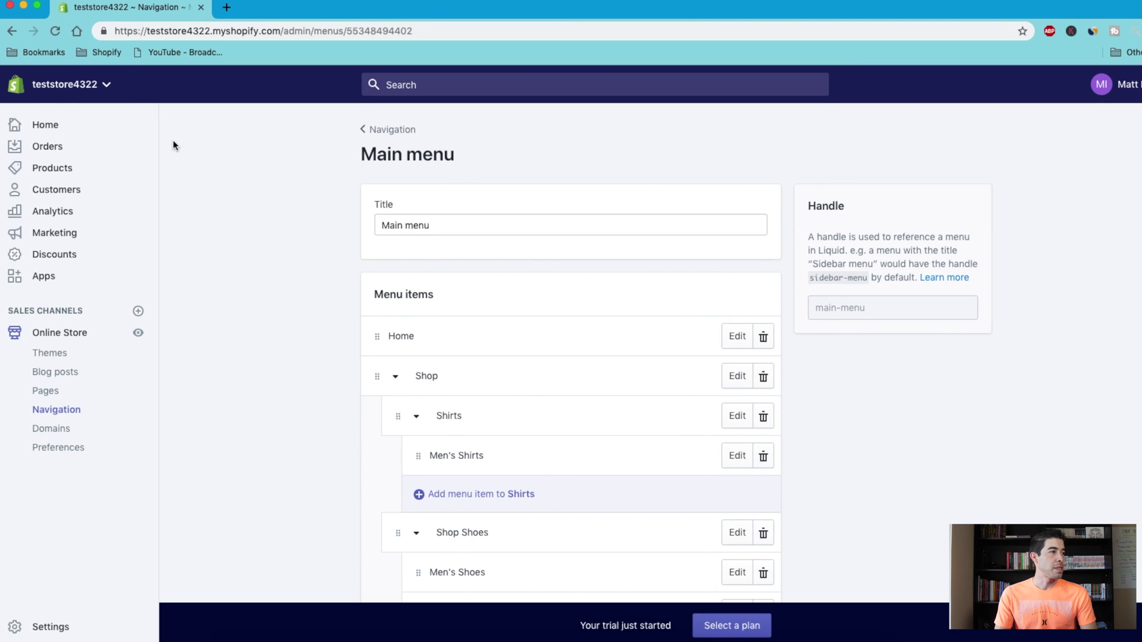
Open all products in the bulk editor and add the Tags field to the edited fields.
{"action": "left_click", "coordinate": [53, 170]}
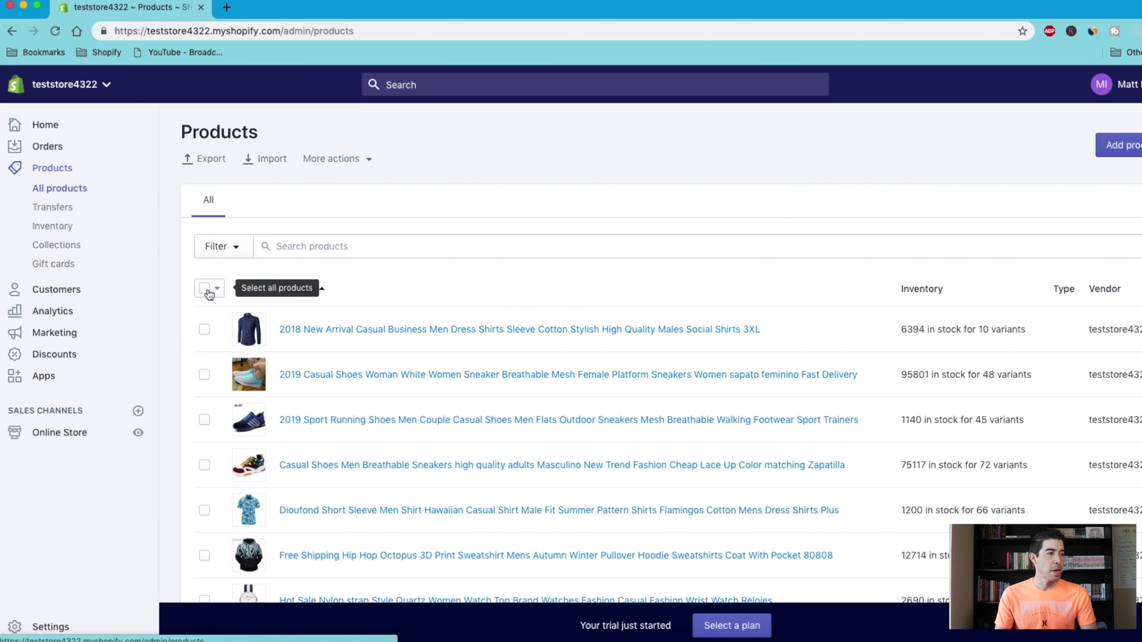
{"action": "left_click", "coordinate": [204, 288]}
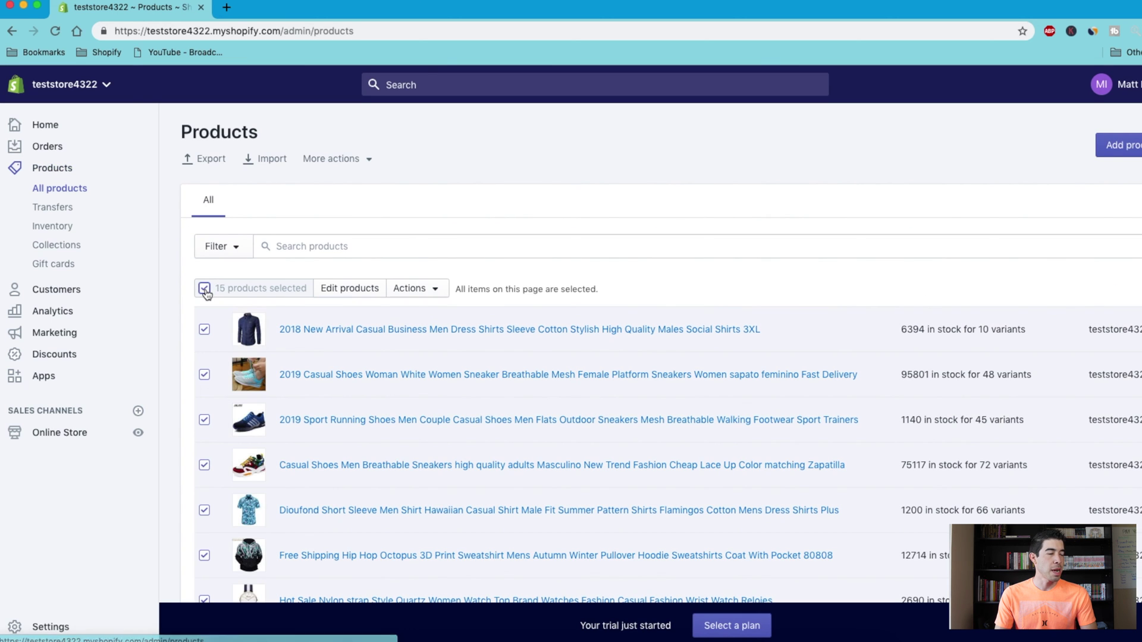
{"action": "left_click", "coordinate": [341, 291]}
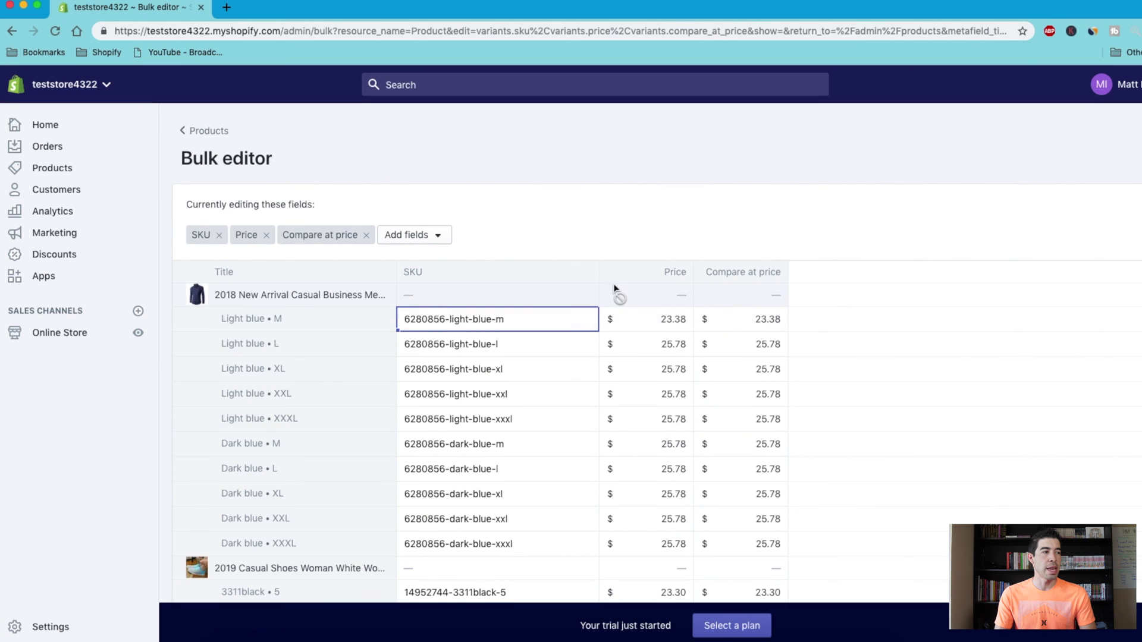
{"action": "scroll", "coordinate": [505, 316], "scroll_direction": "down", "scroll_amount": 1}
{"action": "scroll", "coordinate": [669, 363], "scroll_direction": "down", "scroll_amount": 2}
{"action": "scroll", "coordinate": [516, 337], "scroll_direction": "up", "scroll_amount": 4}
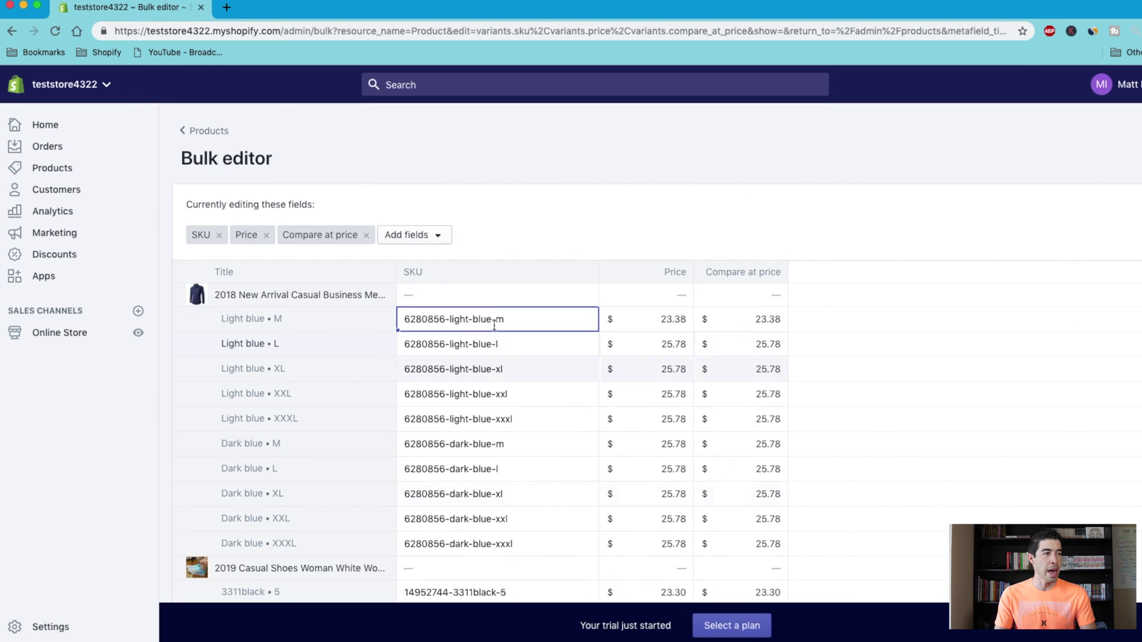
{"action": "left_click", "coordinate": [430, 238]}
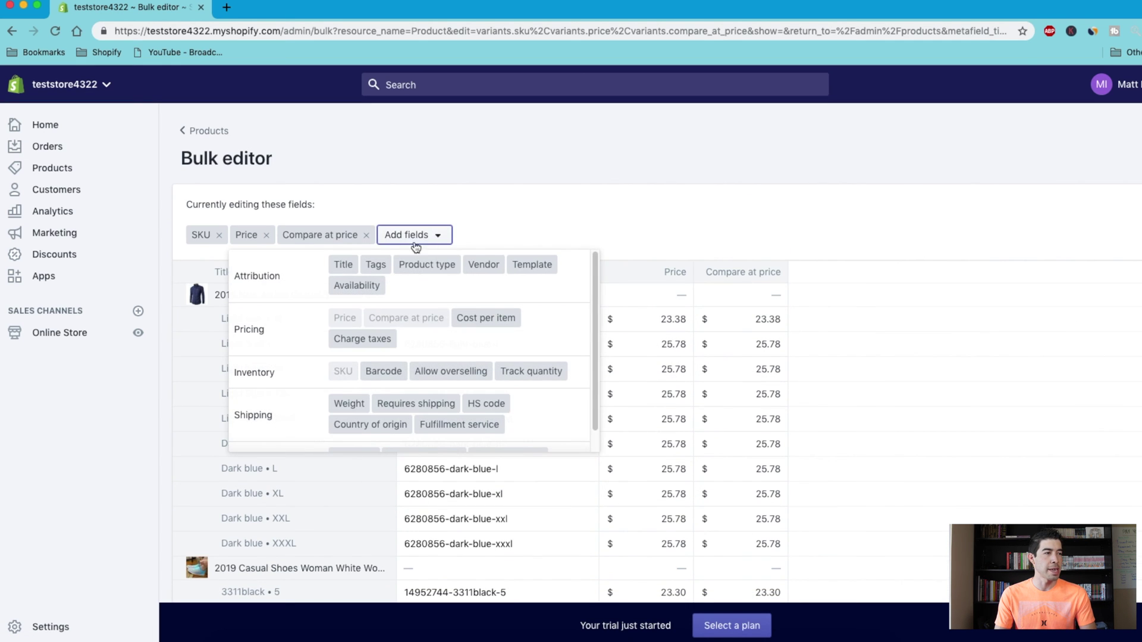
{"action": "left_click", "coordinate": [380, 264]}
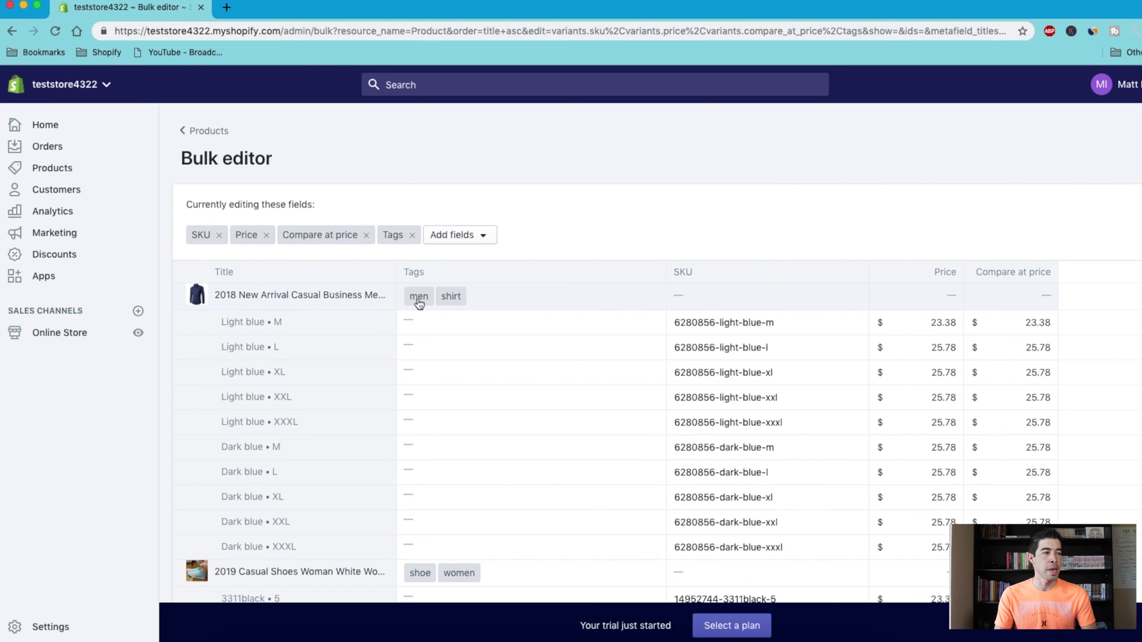
Look through the tags of the shoe and shirt products in the bulk editor, and return to the product list.
{"action": "scroll", "coordinate": [453, 303], "scroll_direction": "down", "scroll_amount": 2}
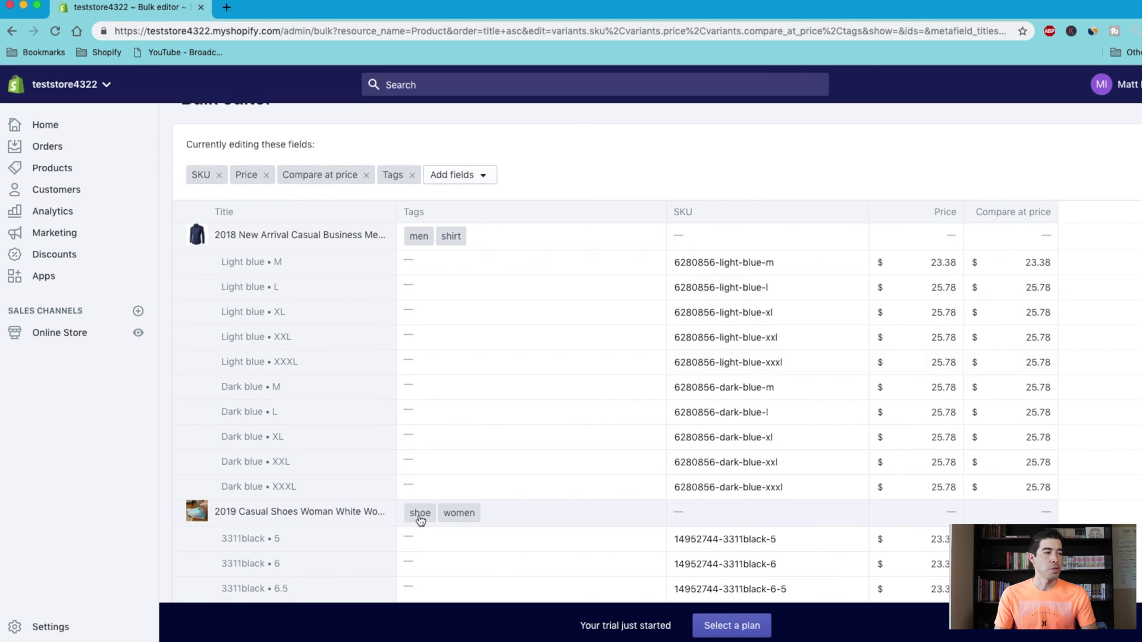
{"action": "scroll", "coordinate": [494, 503], "scroll_direction": "down", "scroll_amount": 20}
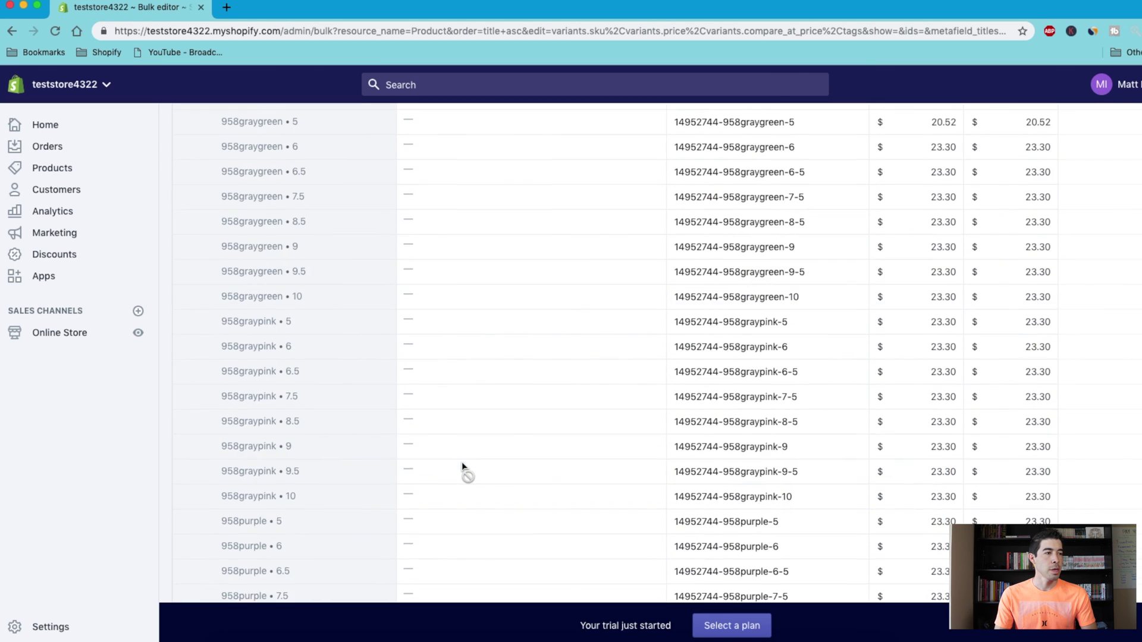
{"action": "scroll", "coordinate": [468, 372], "scroll_direction": "down", "scroll_amount": 20}
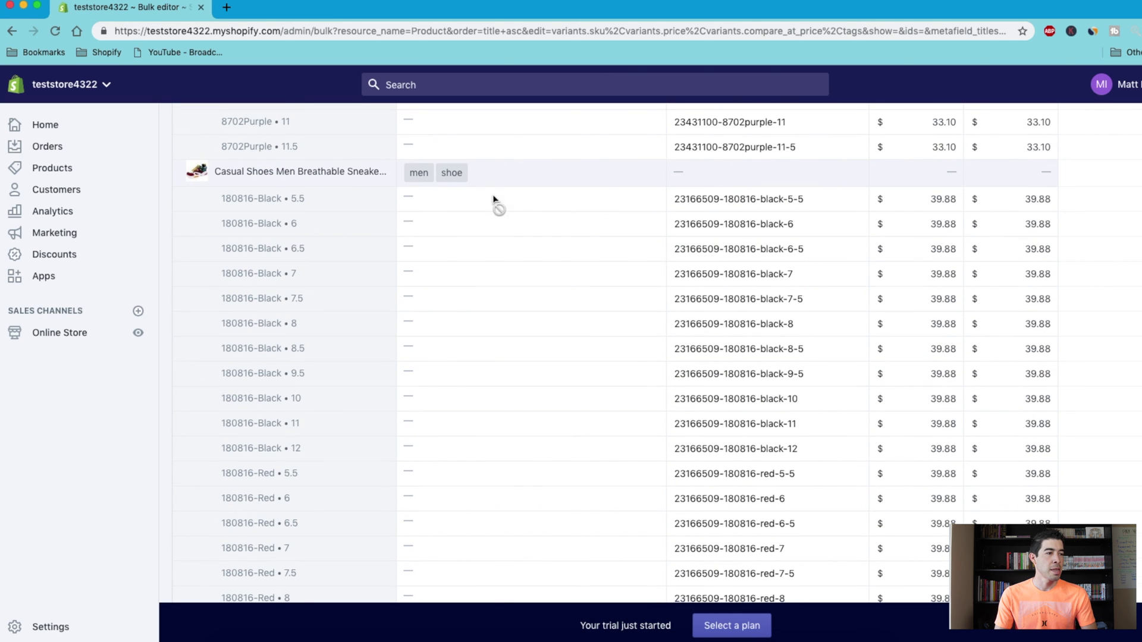
{"action": "scroll", "coordinate": [458, 295], "scroll_direction": "down", "scroll_amount": 15}
{"action": "scroll", "coordinate": [458, 298], "scroll_direction": "down", "scroll_amount": 15}
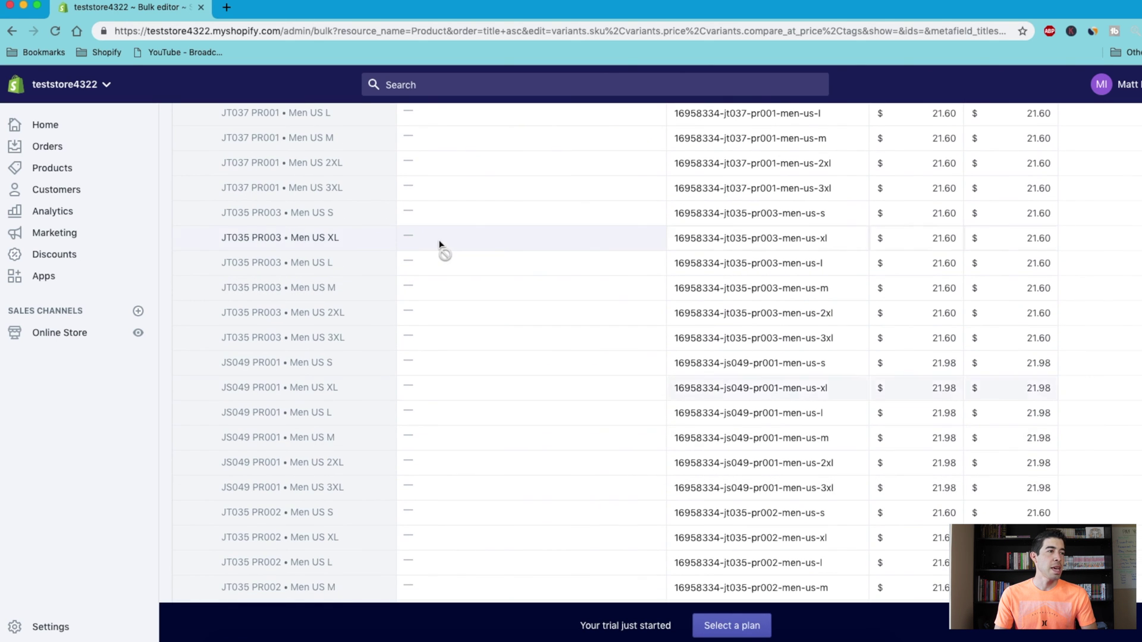
{"action": "scroll", "coordinate": [439, 248], "scroll_direction": "up", "scroll_amount": 5}
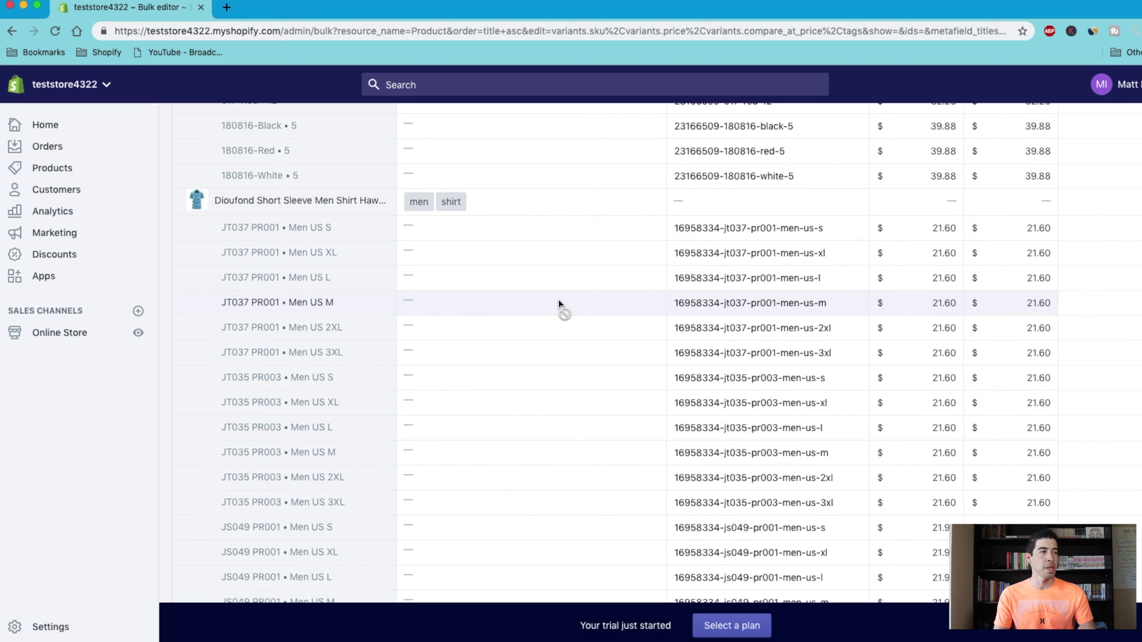
{"action": "scroll", "coordinate": [495, 248], "scroll_direction": "up", "scroll_amount": 10}
{"action": "scroll", "coordinate": [470, 241], "scroll_direction": "up", "scroll_amount": 15}
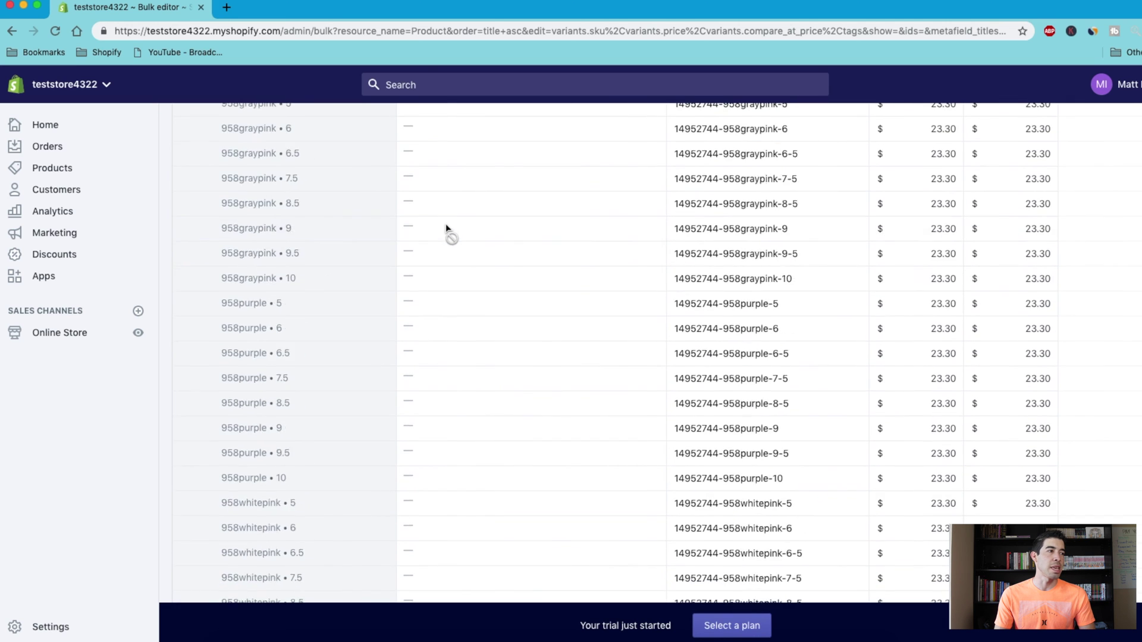
{"action": "left_click", "coordinate": [214, 133]}
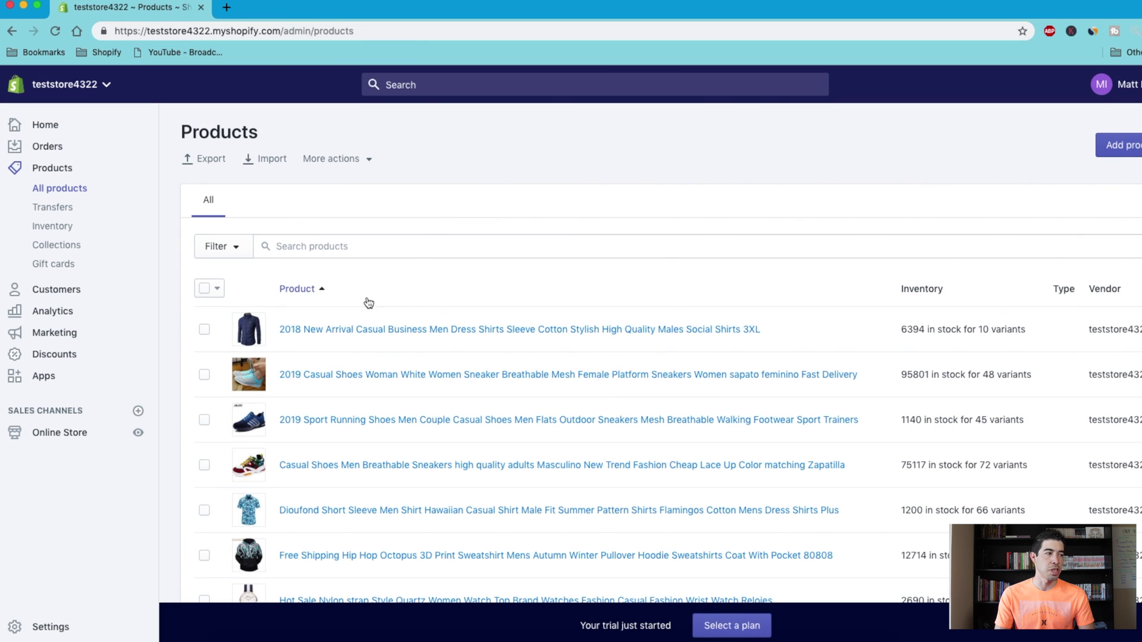
Select the six shoe products in the product list and apply the existing "shoe" tag to them in bulk.
{"action": "left_click", "coordinate": [204, 375]}
{"action": "left_click", "coordinate": [204, 420]}
{"action": "scroll", "coordinate": [206, 423], "scroll_direction": "down", "scroll_amount": 1}
{"action": "left_click", "coordinate": [208, 436]}
{"action": "scroll", "coordinate": [209, 439], "scroll_direction": "down", "scroll_amount": 5}
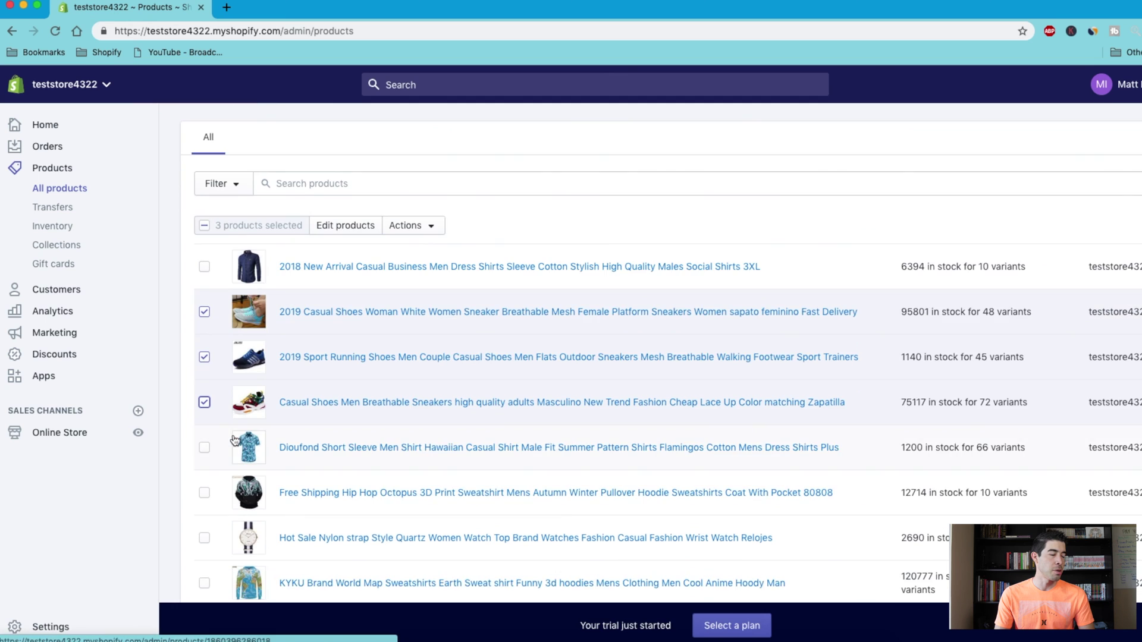
{"action": "scroll", "coordinate": [211, 476], "scroll_direction": "down", "scroll_amount": 1}
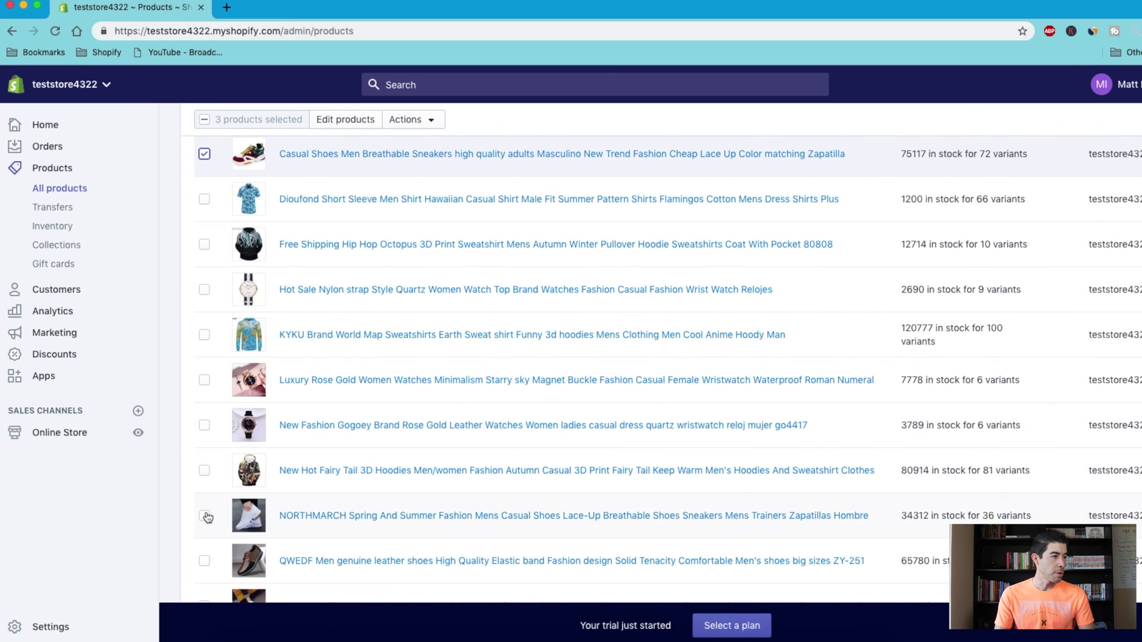
{"action": "scroll", "coordinate": [214, 502], "scroll_direction": "down", "scroll_amount": 1}
{"action": "left_click", "coordinate": [206, 528]}
{"action": "scroll", "coordinate": [212, 531], "scroll_direction": "down", "scroll_amount": 1}
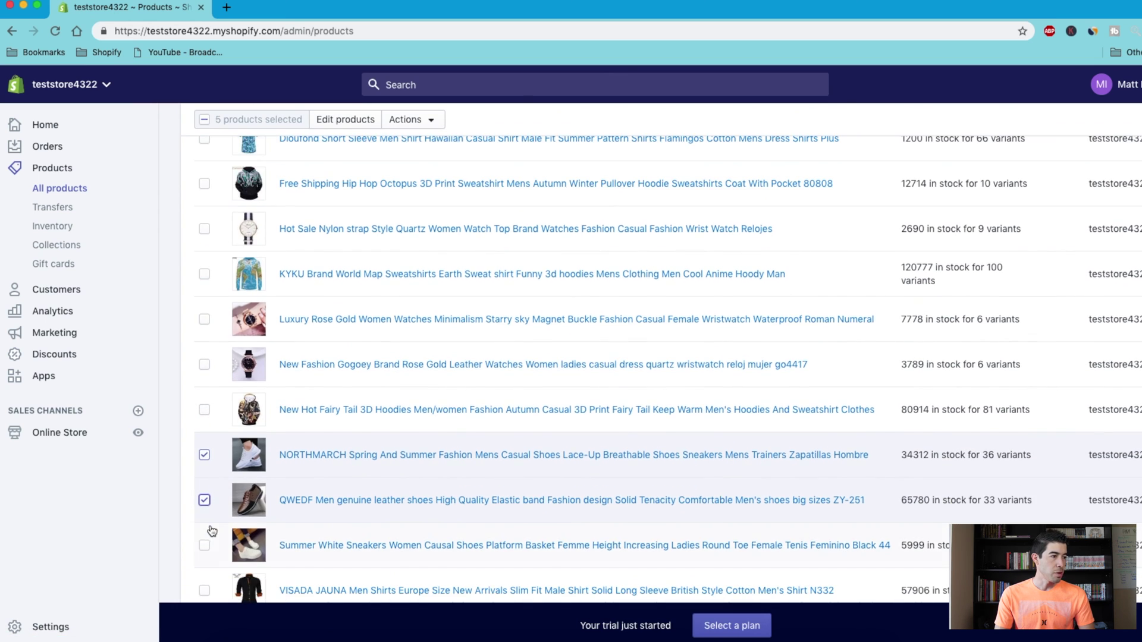
{"action": "left_click", "coordinate": [206, 546]}
{"action": "scroll", "coordinate": [276, 519], "scroll_direction": "down", "scroll_amount": 4}
{"action": "scroll", "coordinate": [299, 437], "scroll_direction": "up", "scroll_amount": 15}
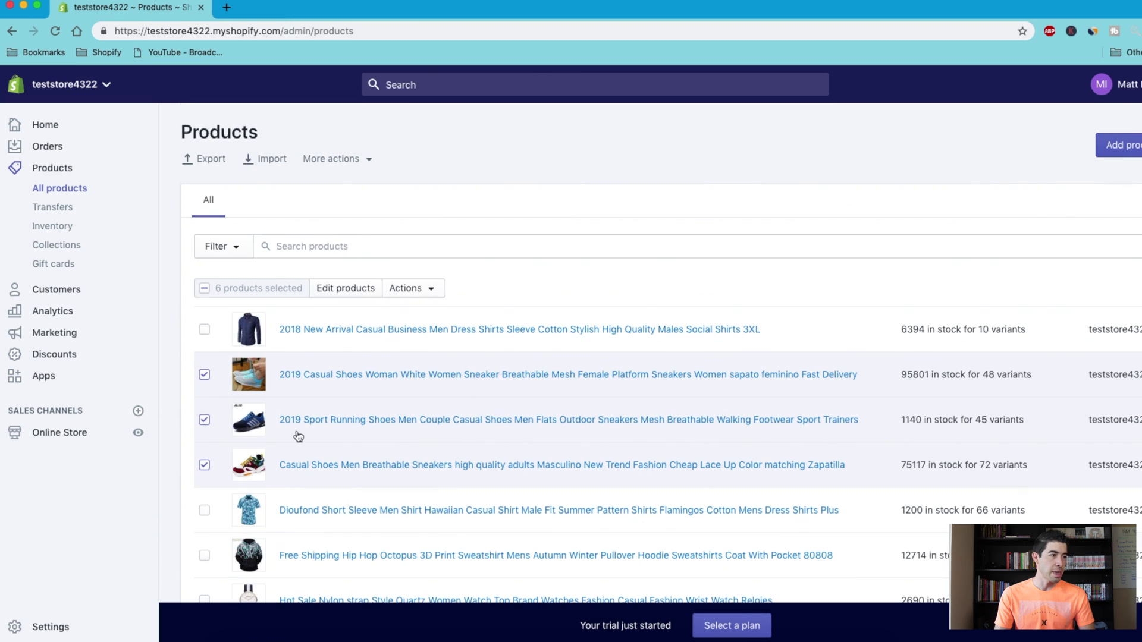
{"action": "left_click", "coordinate": [403, 287]}
{"action": "left_click", "coordinate": [403, 393]}
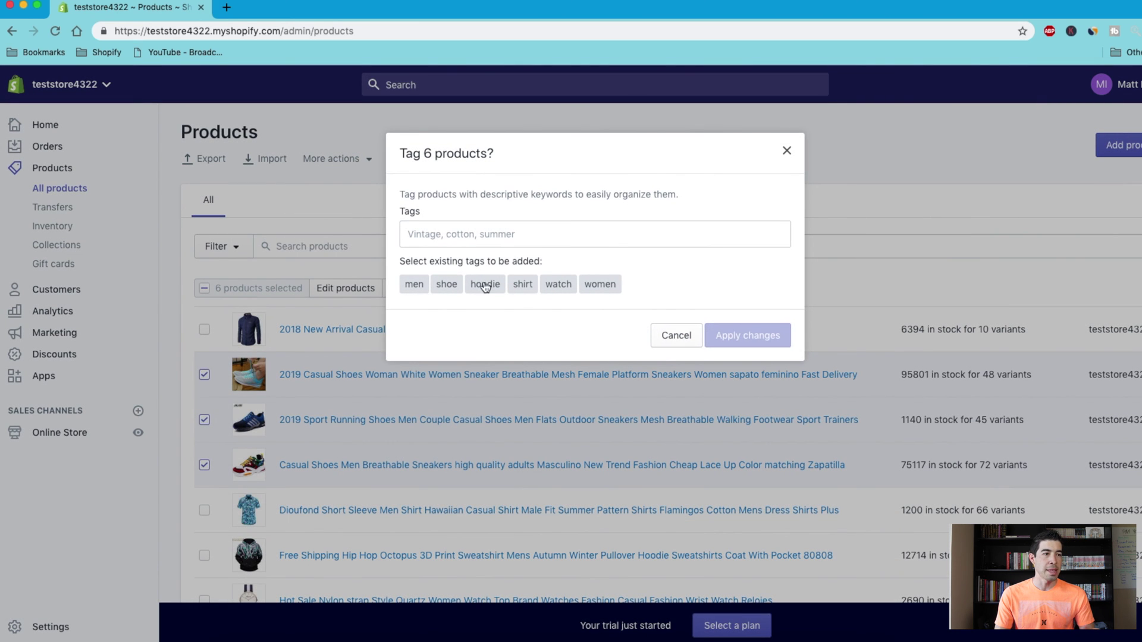
{"action": "left_click", "coordinate": [444, 285]}
{"action": "left_click", "coordinate": [751, 334]}
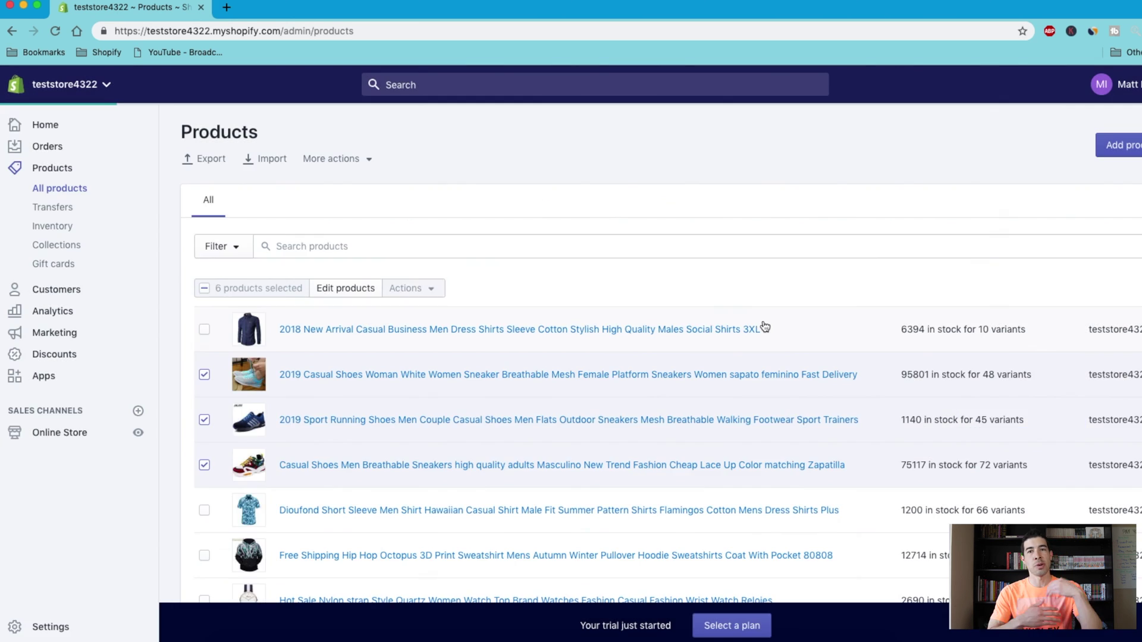